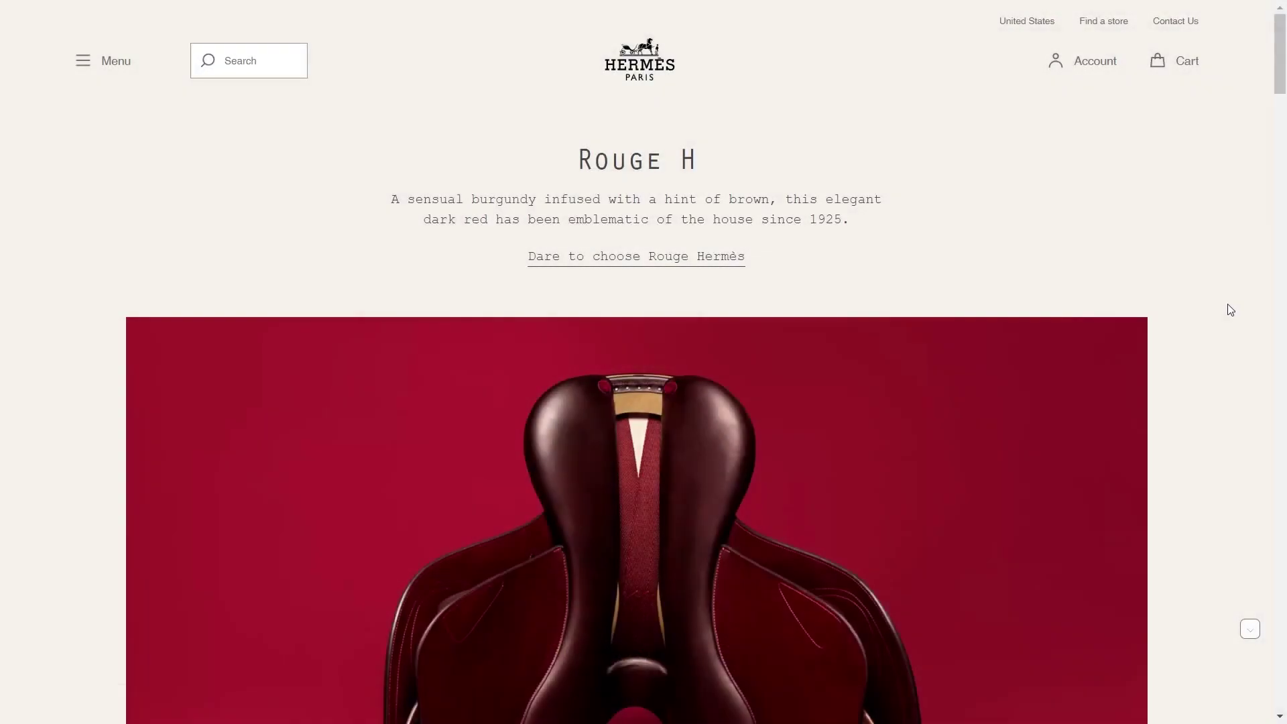
Go to the Uploaded Fonts Manager in PageFly's settings.
{"action": "scroll", "coordinate": [1228, 304], "scroll_direction": "down", "scroll_amount": 12}
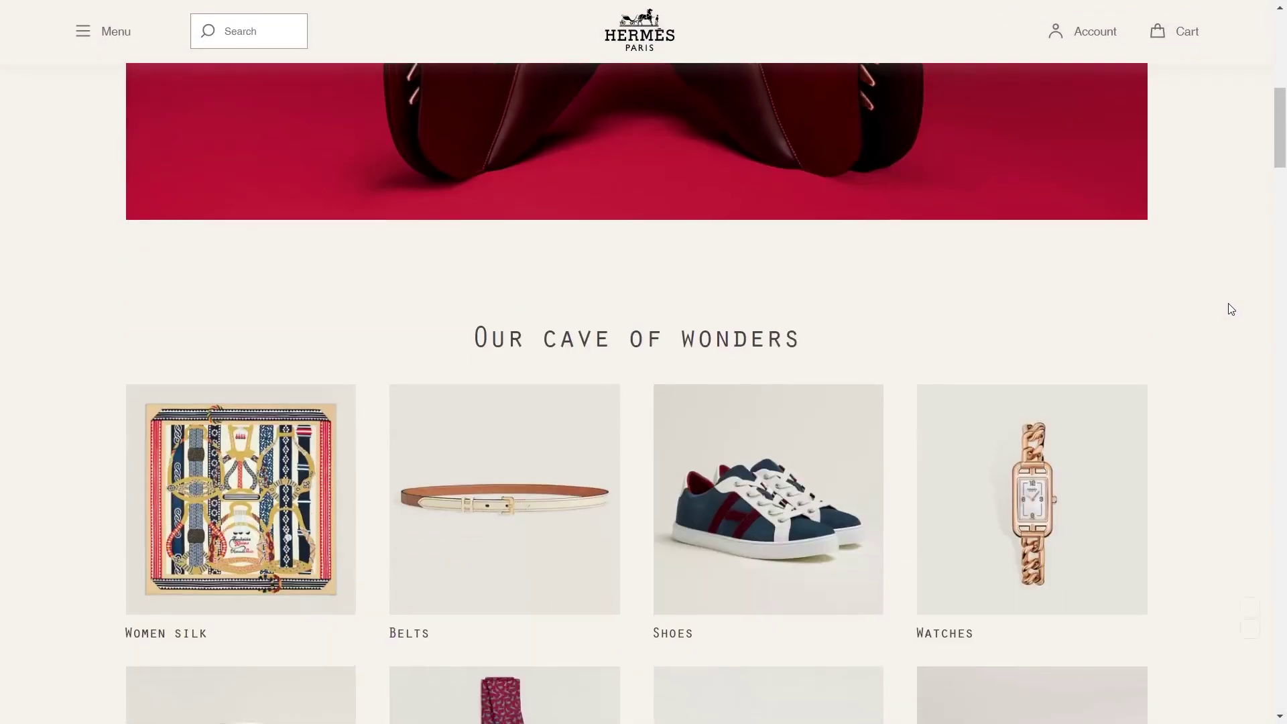
{"action": "scroll", "coordinate": [1231, 308], "scroll_direction": "down", "scroll_amount": 11}
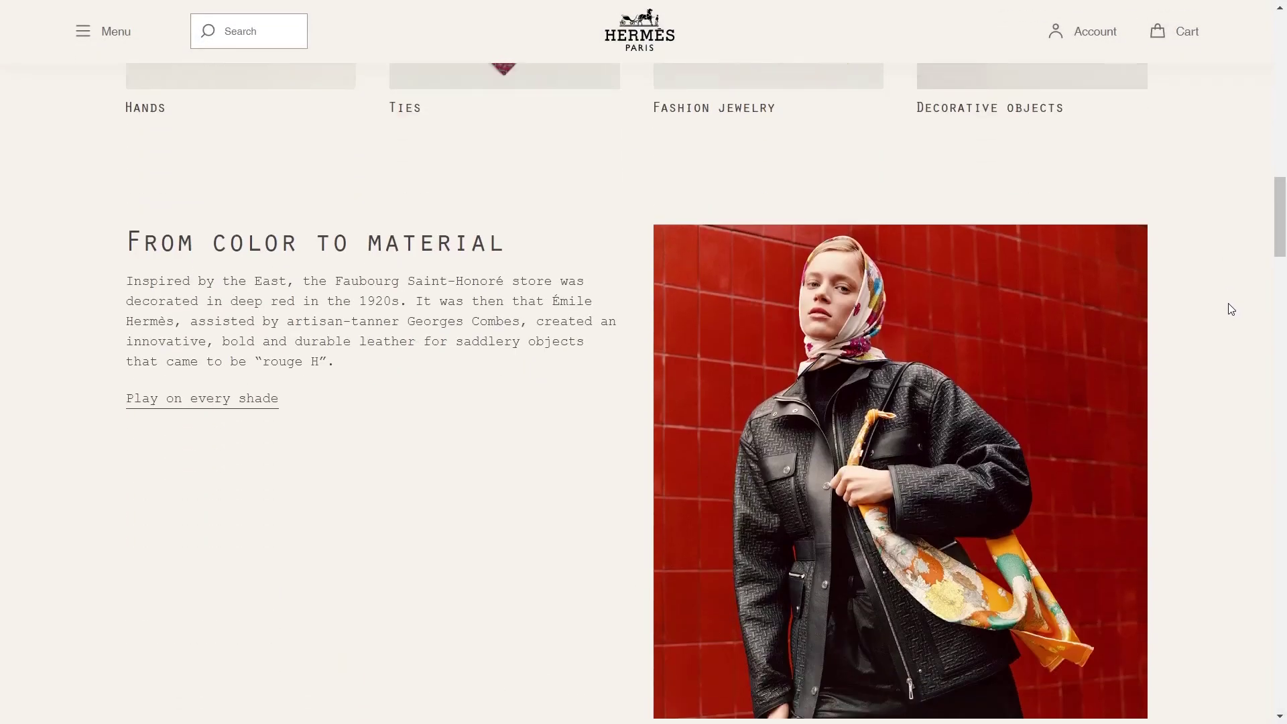
{"action": "scroll", "coordinate": [1231, 309], "scroll_direction": "down", "scroll_amount": 15}
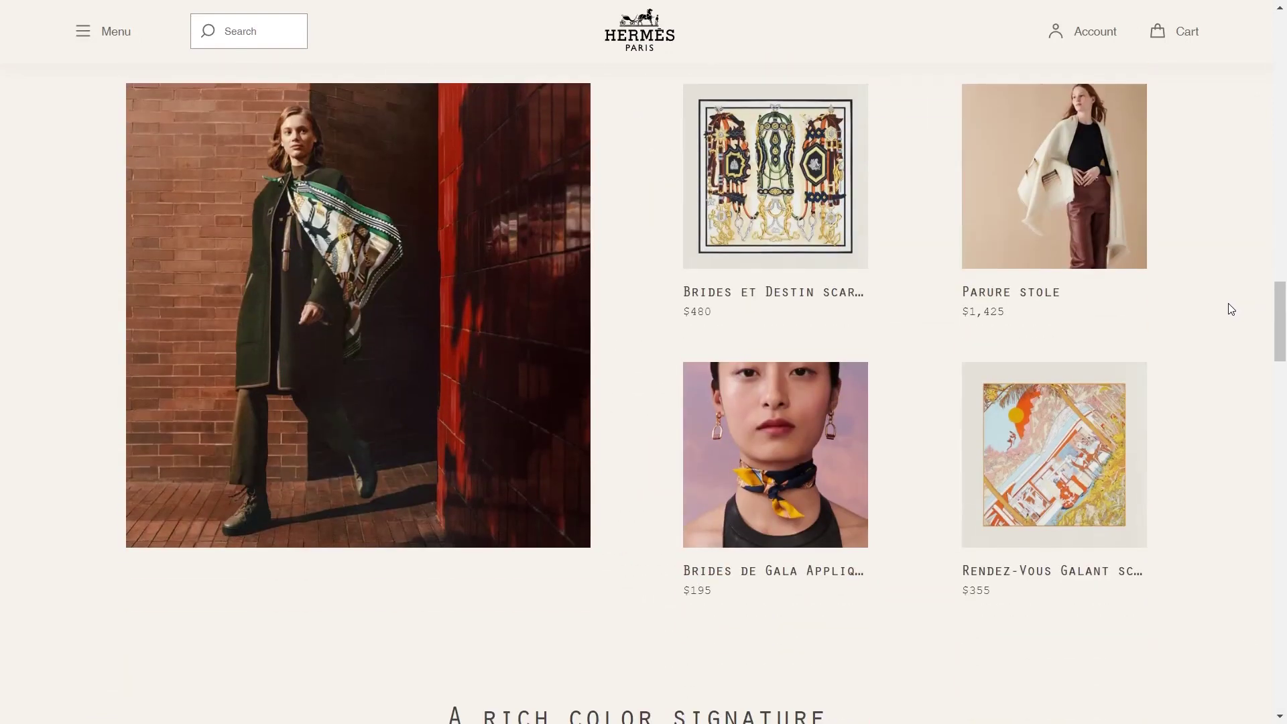
{"action": "scroll", "coordinate": [1231, 308], "scroll_direction": "down", "scroll_amount": 14}
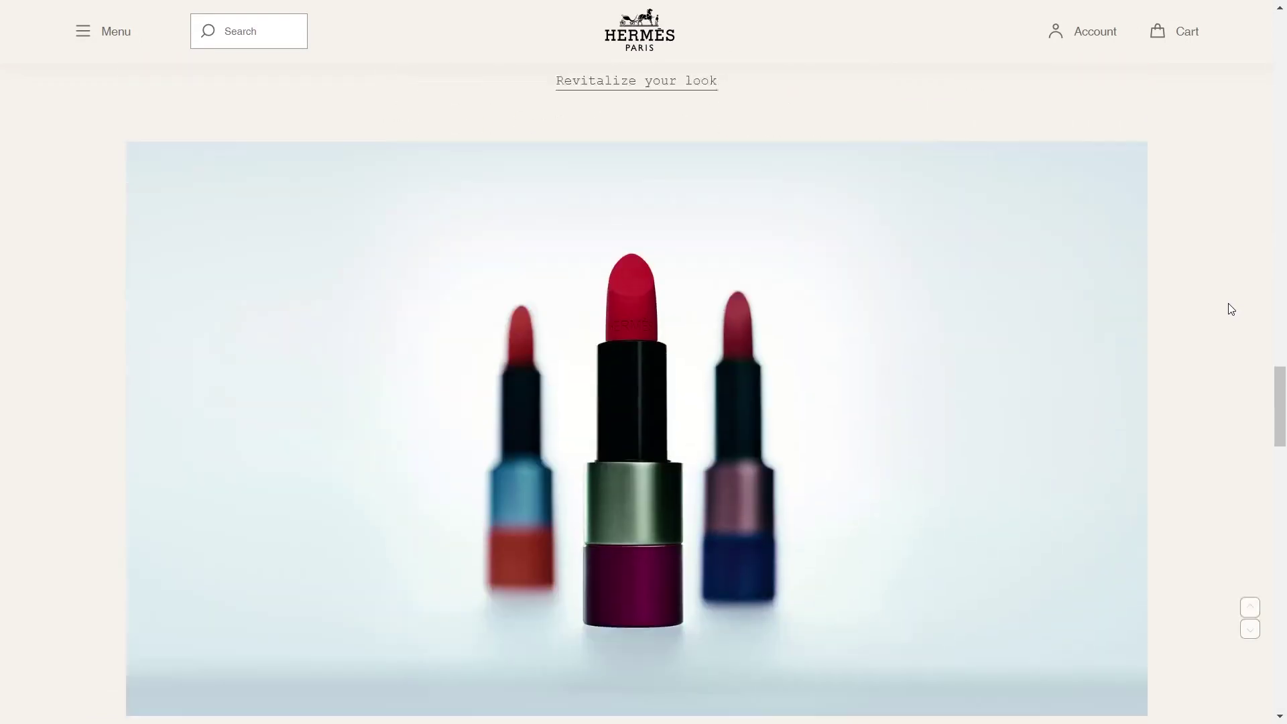
{"action": "scroll", "coordinate": [1231, 308], "scroll_direction": "down", "scroll_amount": 12}
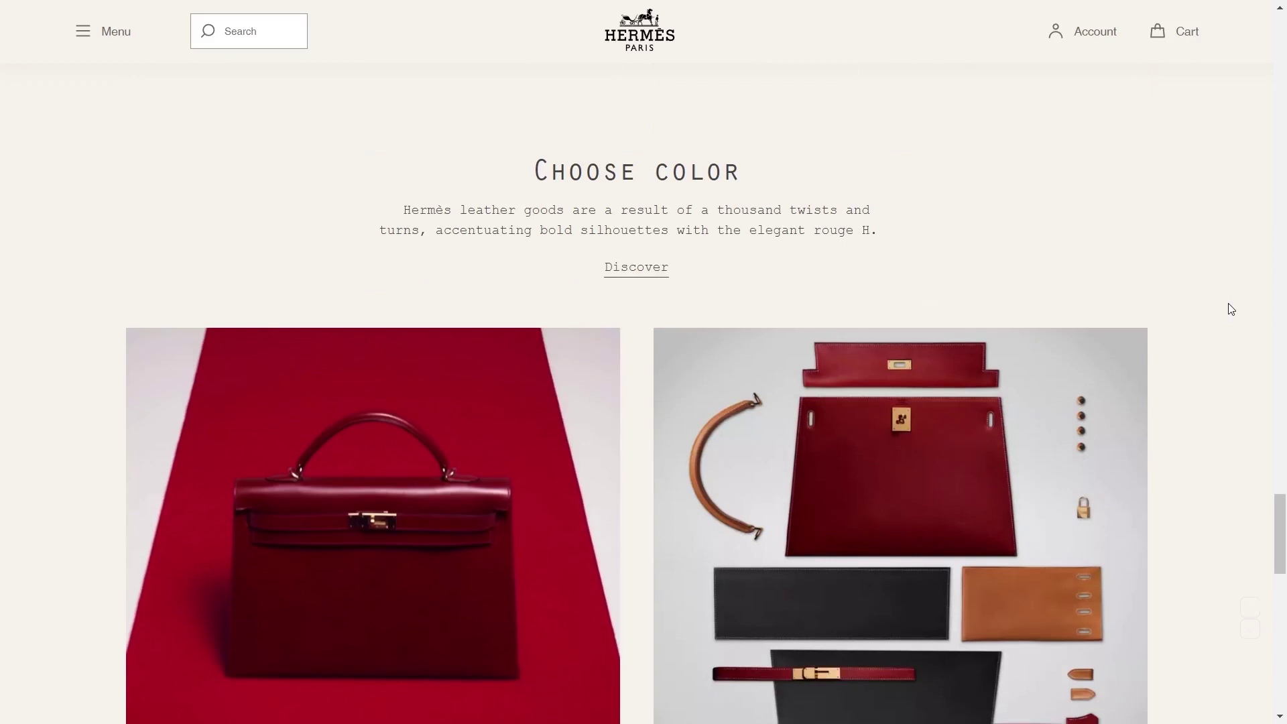
{"action": "scroll", "coordinate": [1228, 309], "scroll_direction": "up", "scroll_amount": 20}
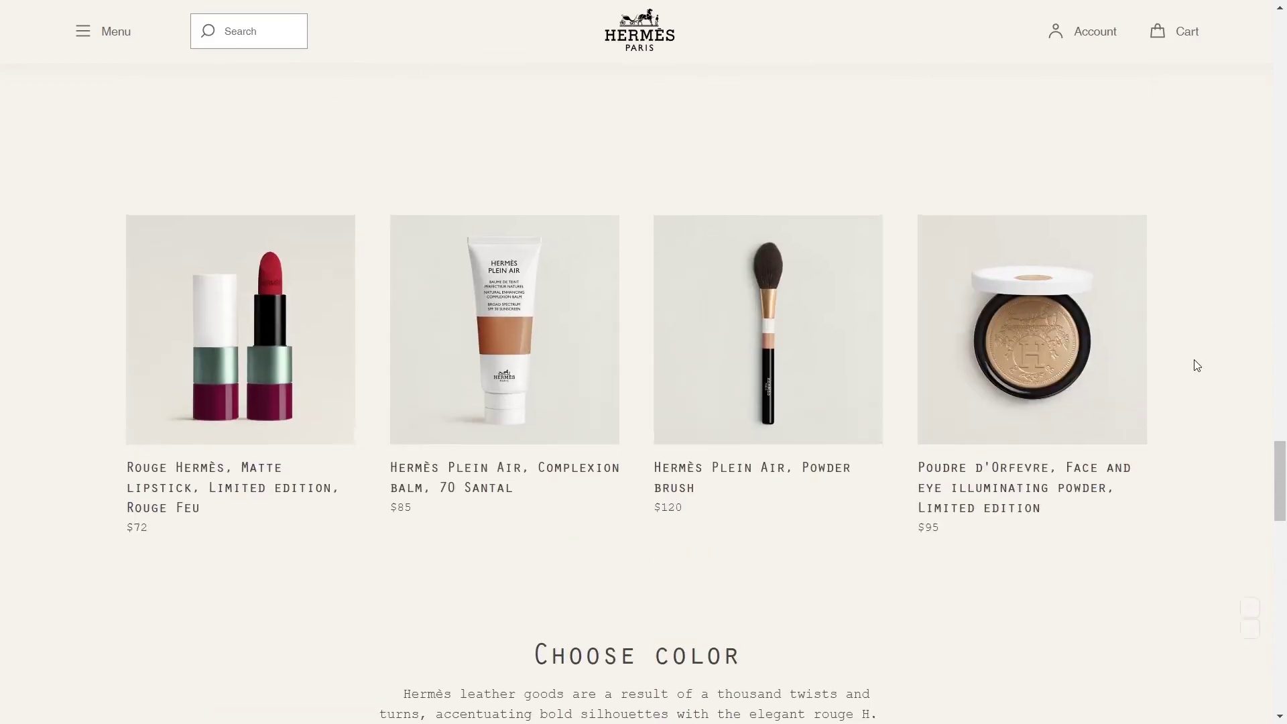
{"action": "scroll", "coordinate": [684, 544], "scroll_direction": "up", "scroll_amount": 14}
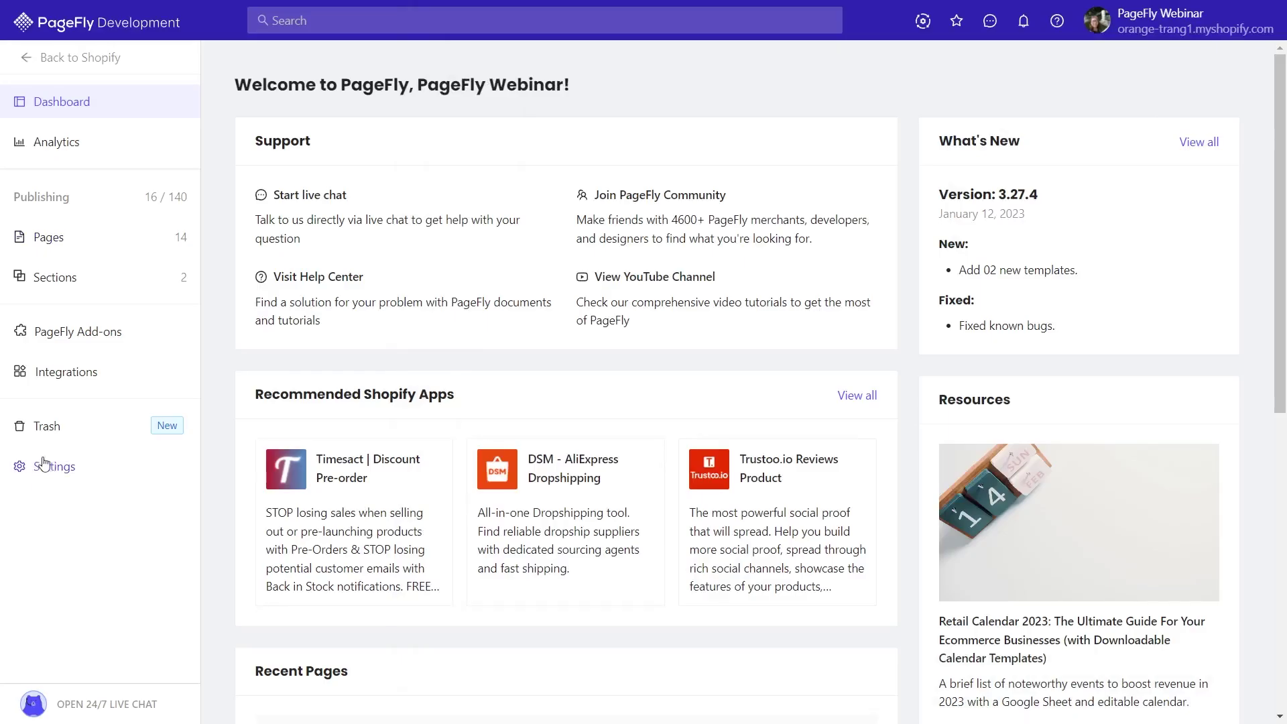
{"action": "left_click", "coordinate": [51, 465]}
{"action": "left_click", "coordinate": [866, 383]}
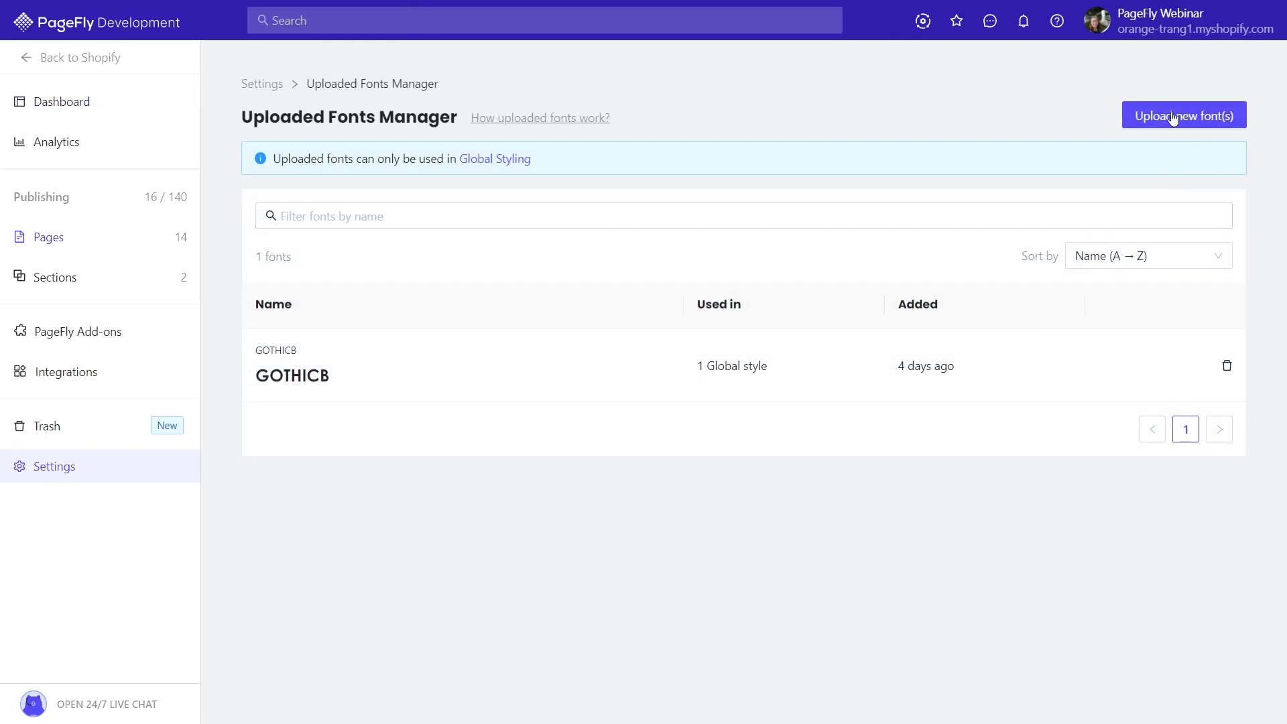
Upload cour.ttf and Orator W01 Medium.ttf as new store fonts.
{"action": "left_click", "coordinate": [1170, 115]}
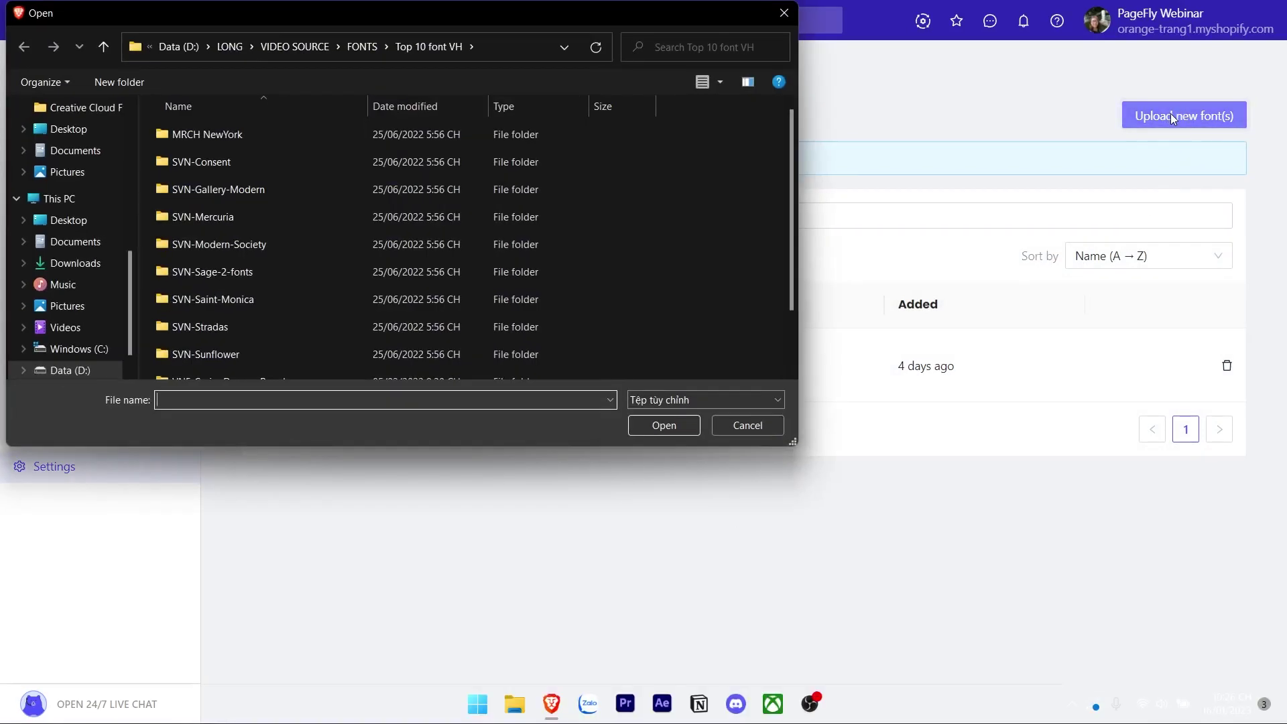
{"action": "scroll", "coordinate": [386, 315], "scroll_direction": "down", "scroll_amount": 1}
{"action": "left_click", "coordinate": [188, 339]}
{"action": "left_click", "coordinate": [205, 368], "text": "shift"}
{"action": "left_click", "coordinate": [664, 425]}
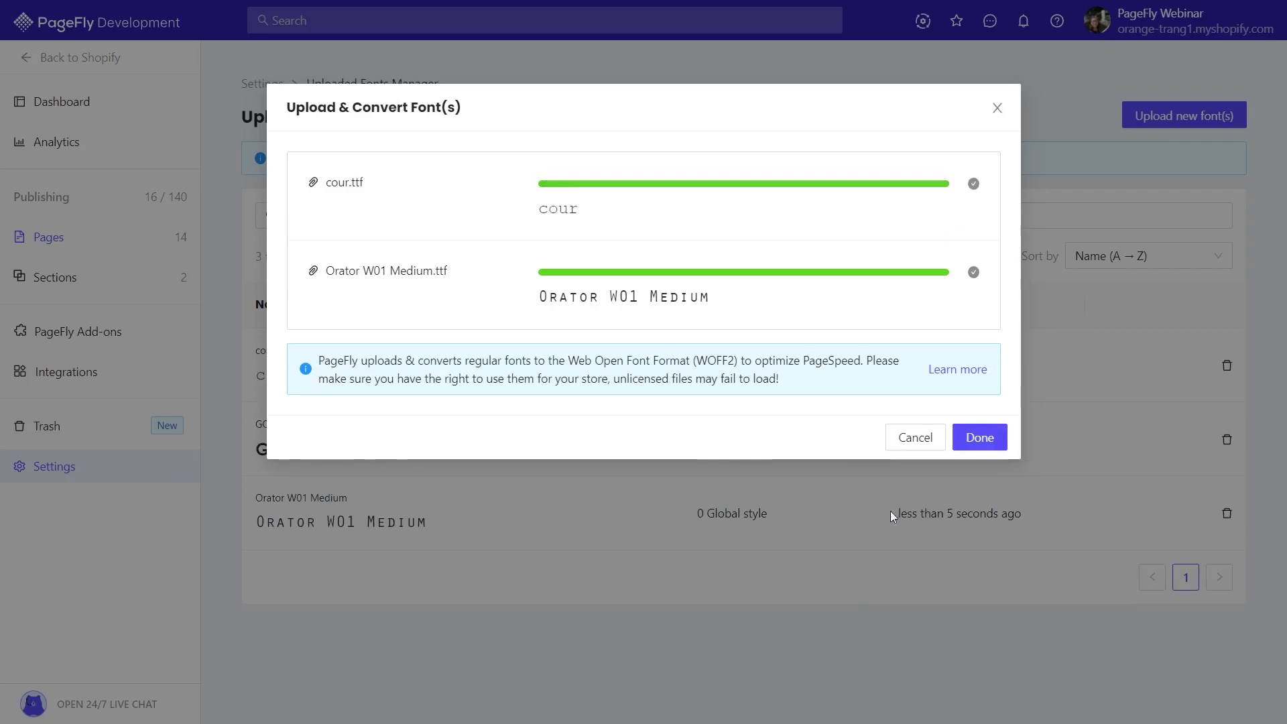
{"action": "left_click", "coordinate": [987, 436]}
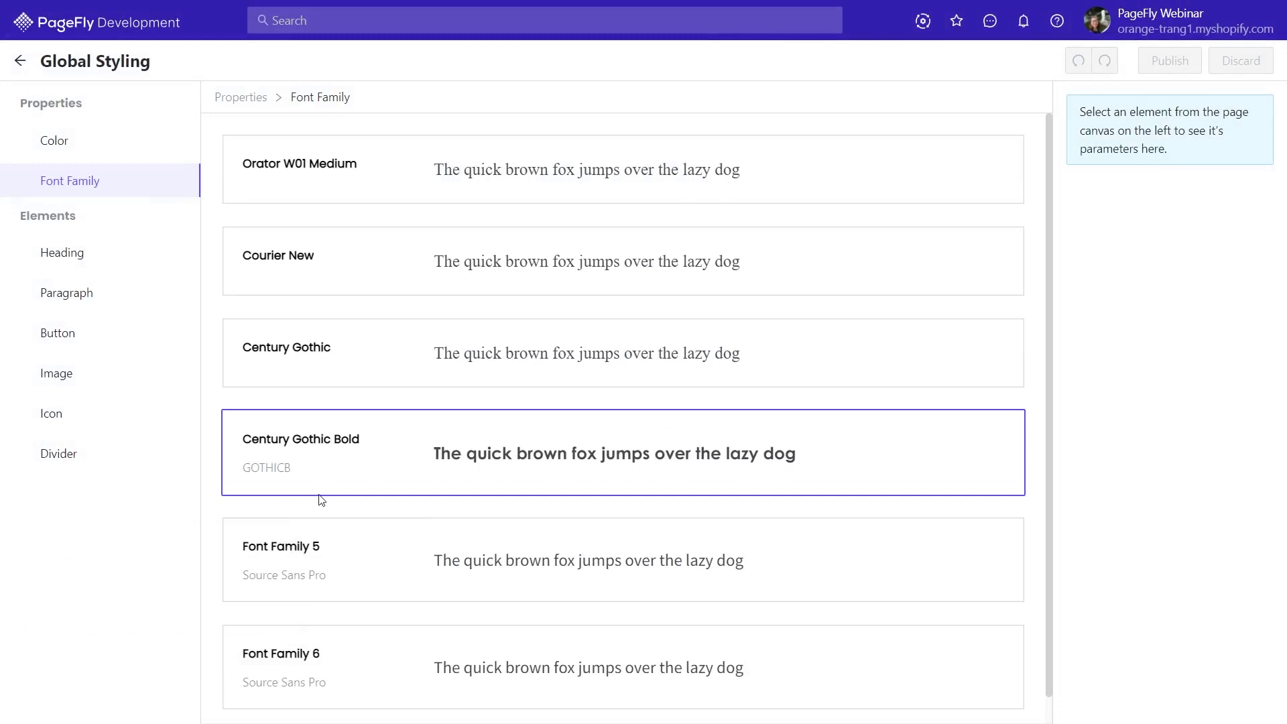
Add the uploaded Orator W01 Medium and cour fonts to the global Font Manager selection.
{"action": "left_click", "coordinate": [405, 189]}
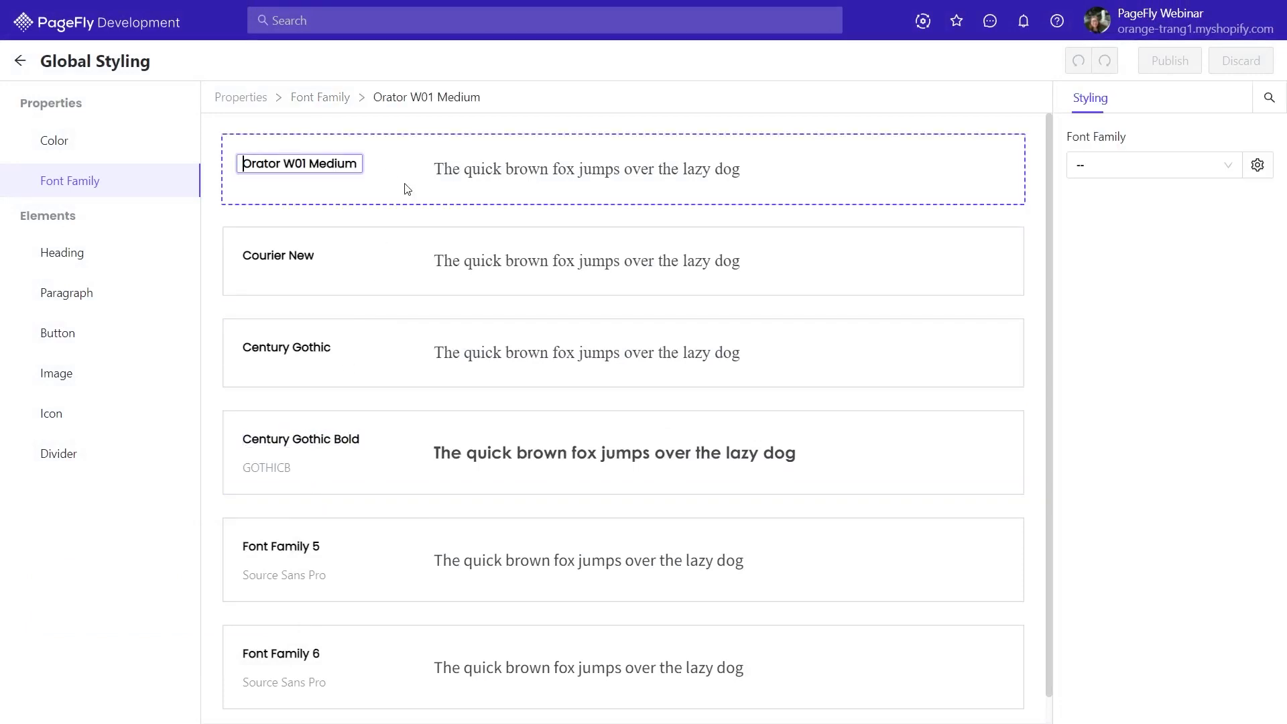
{"action": "left_click", "coordinate": [1257, 165]}
{"action": "left_click", "coordinate": [267, 209]}
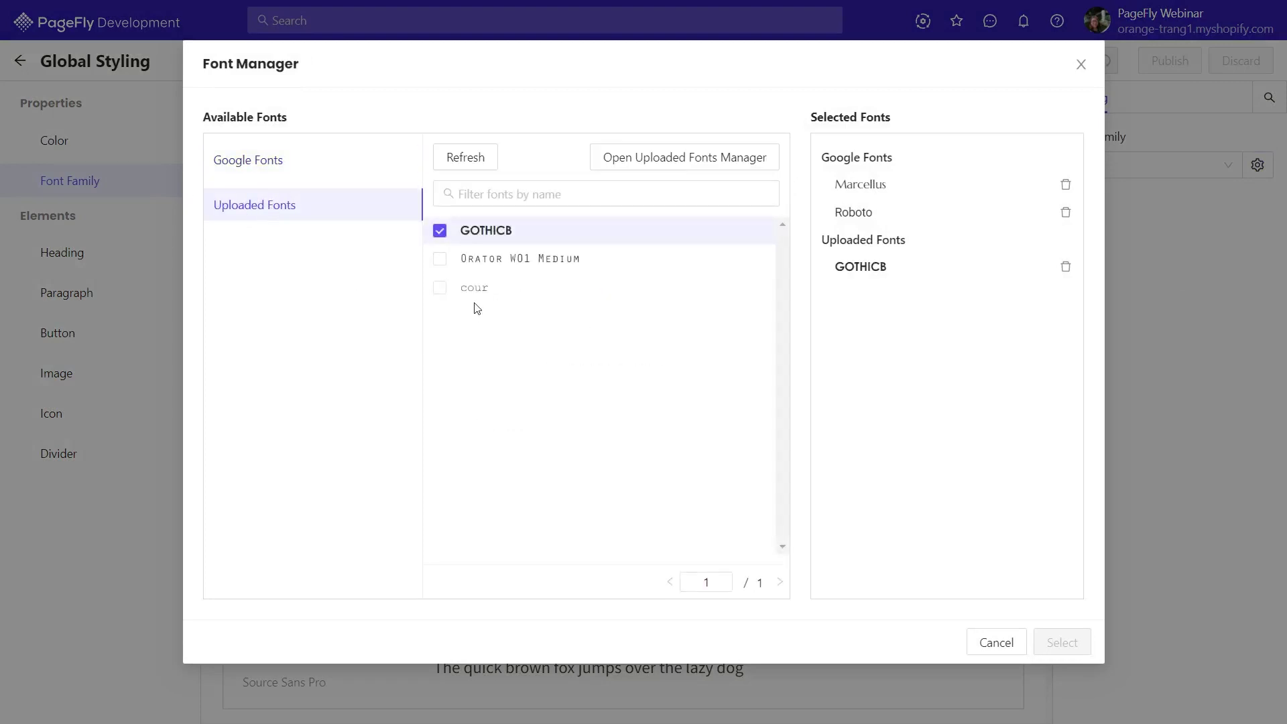
{"action": "left_click", "coordinate": [440, 260]}
{"action": "left_click", "coordinate": [441, 288]}
{"action": "left_click", "coordinate": [1037, 642]}
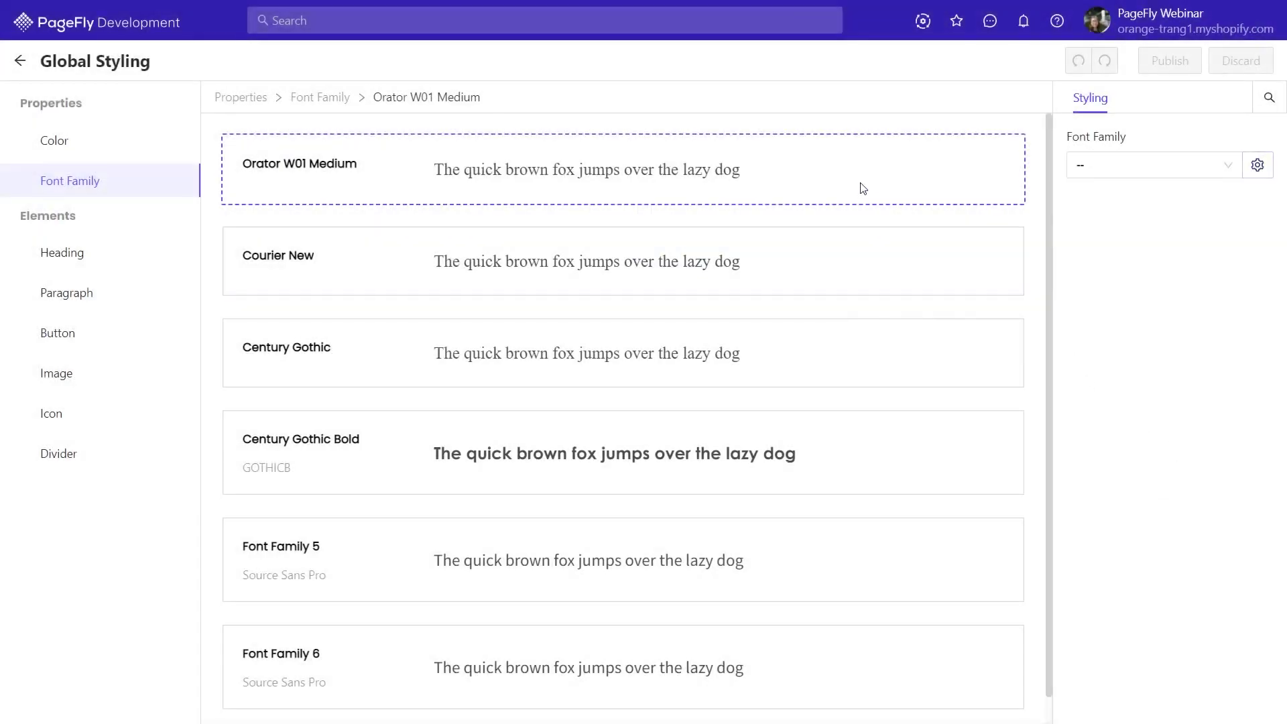
Assign Orator W01 Medium and cour to the first two font families, then publish.
{"action": "left_click", "coordinate": [1105, 167]}
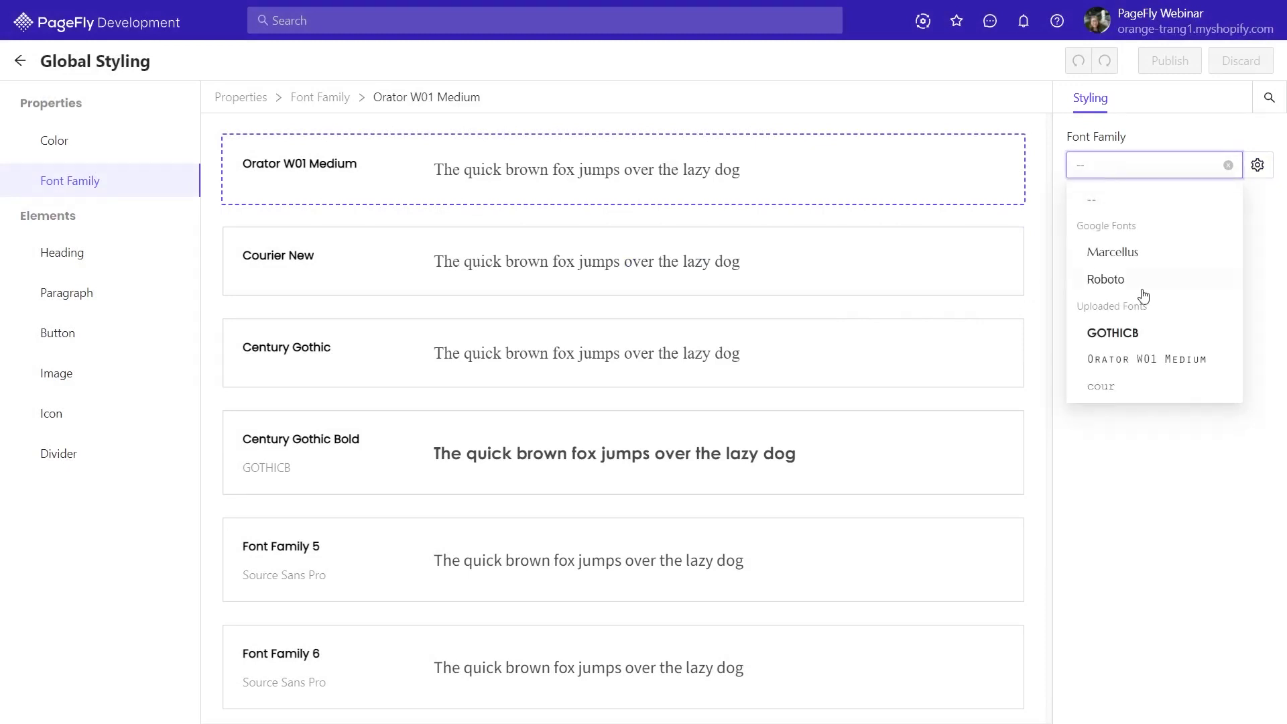
{"action": "left_click", "coordinate": [1136, 361]}
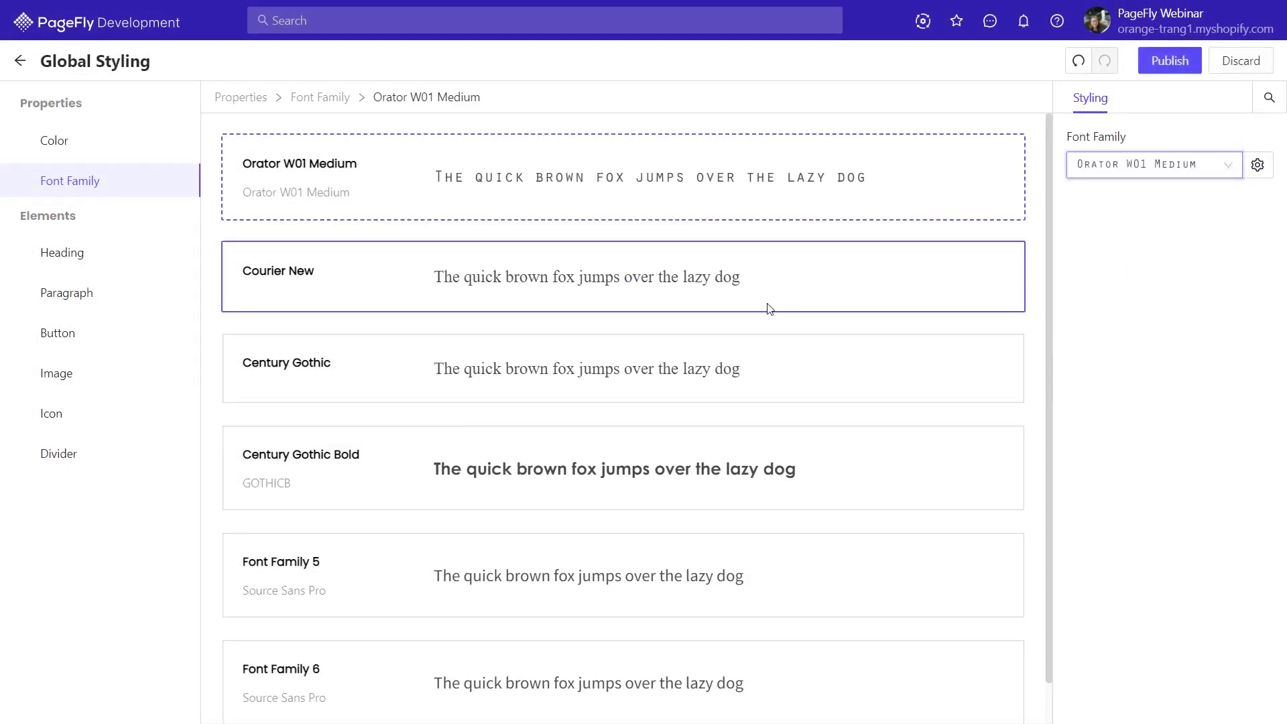
{"action": "left_click", "coordinate": [701, 283]}
{"action": "left_click", "coordinate": [1123, 167]}
{"action": "left_click", "coordinate": [1112, 387]}
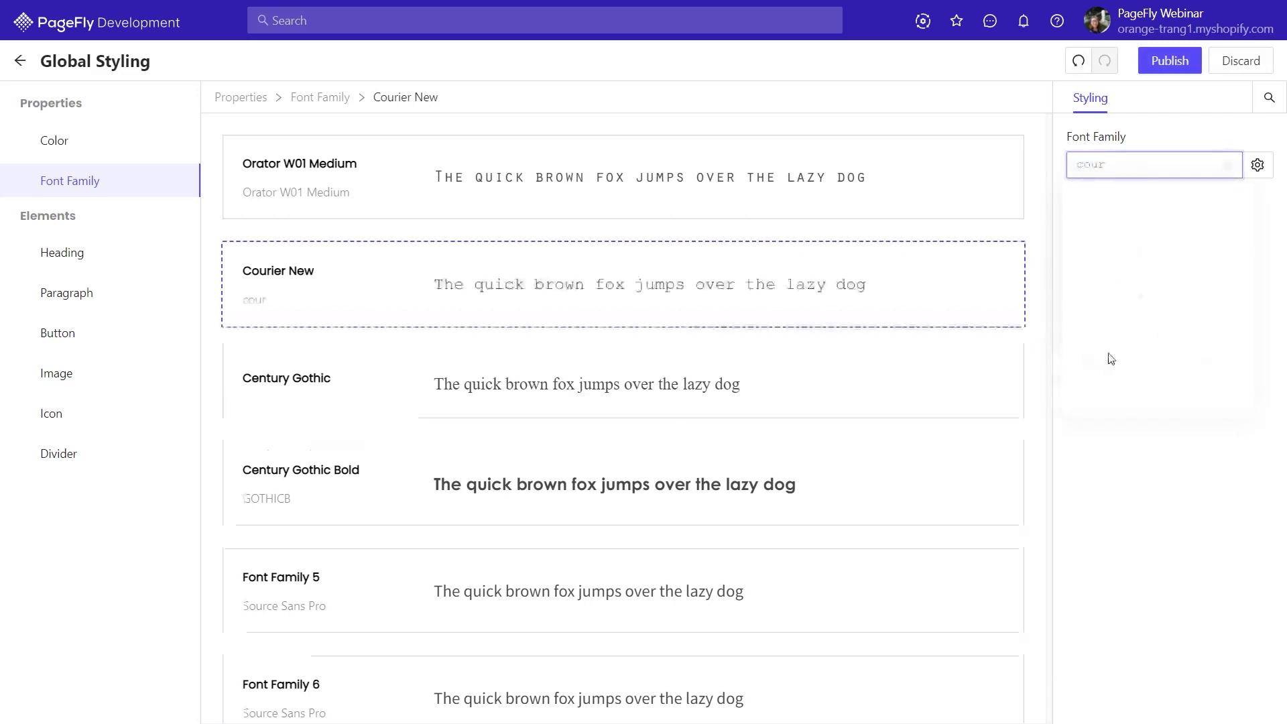
{"action": "left_click", "coordinate": [1154, 74]}
{"action": "left_click", "coordinate": [887, 415]}
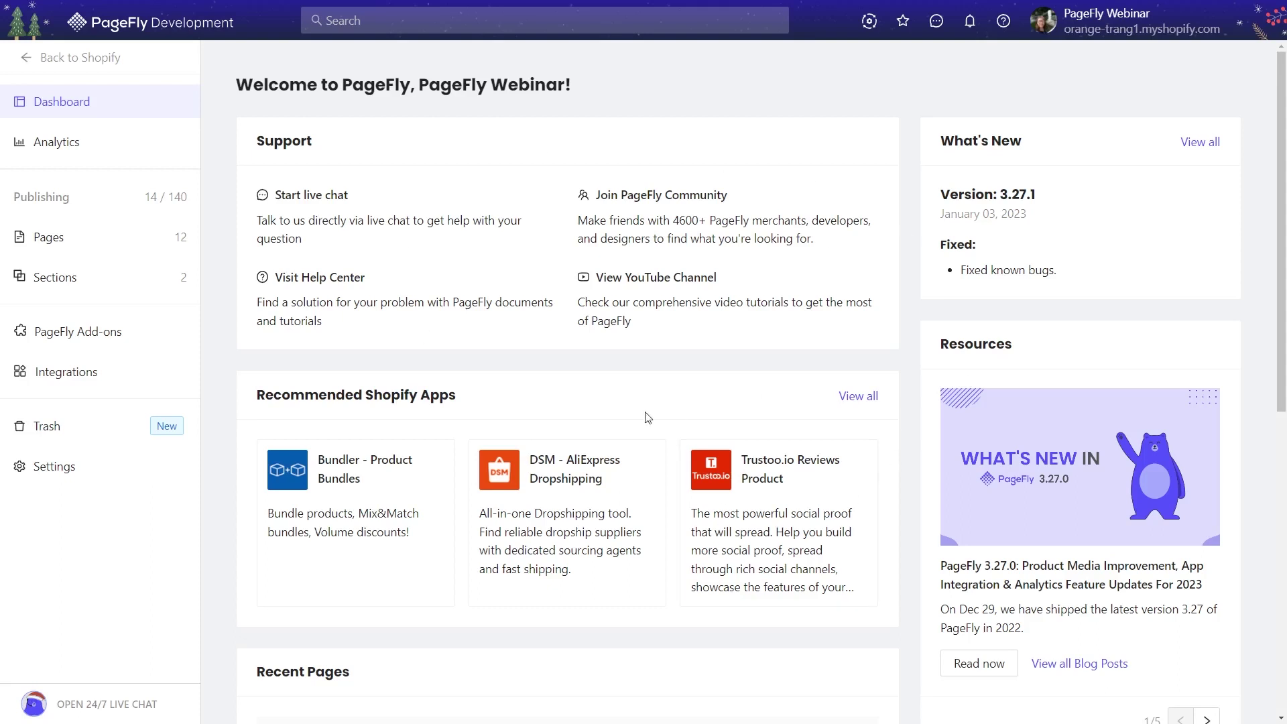
Go to Pages > Home Pages to start a new blank home page.
{"action": "mouse_move", "coordinate": [119, 247]}
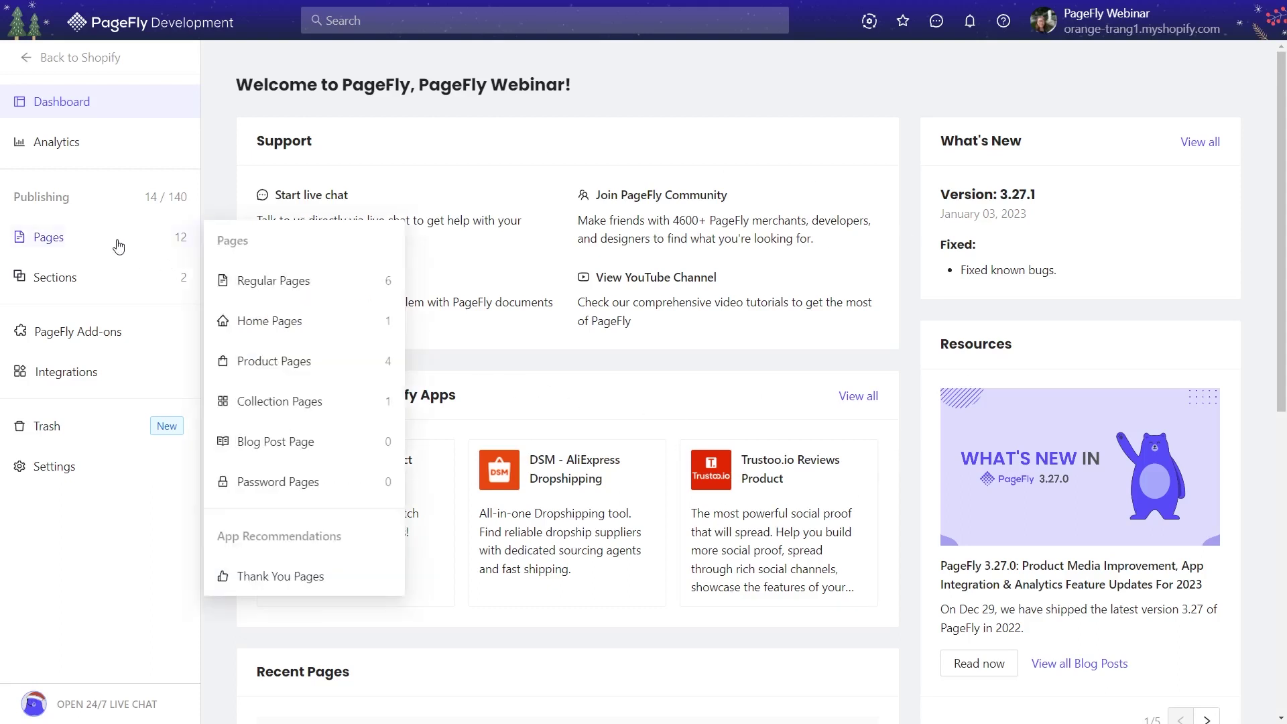
{"action": "left_click", "coordinate": [282, 334]}
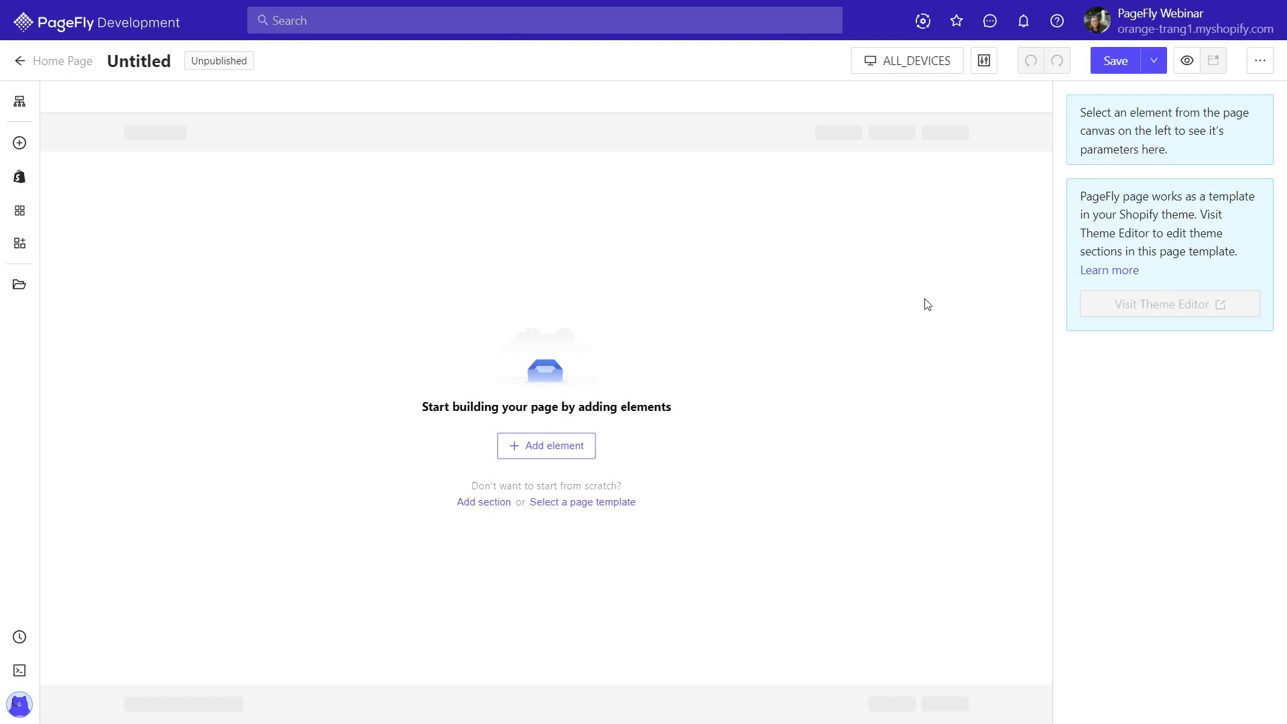
Add a heading at the top of the page reading 'Rouge H'.
{"action": "left_click", "coordinate": [20, 142]}
{"action": "mouse_move", "coordinate": [111, 387]}
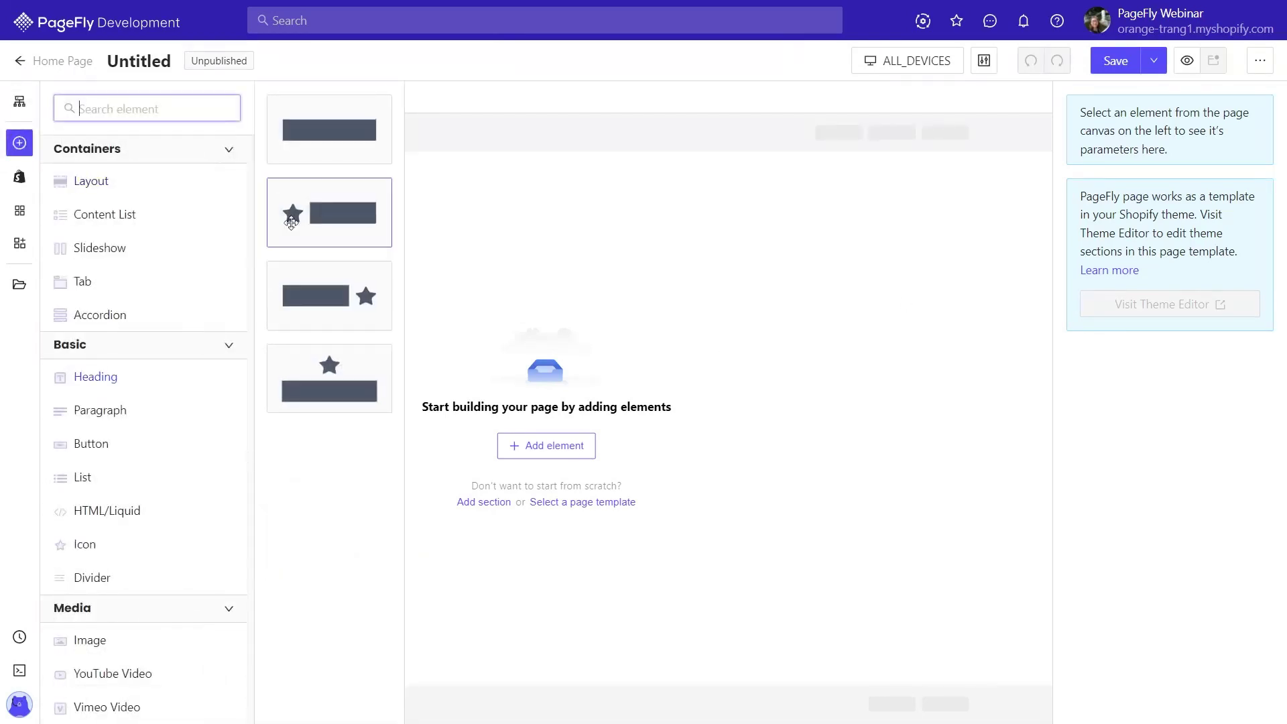
{"action": "left_click_drag", "start_coordinate": [328, 134], "coordinate": [543, 366]}
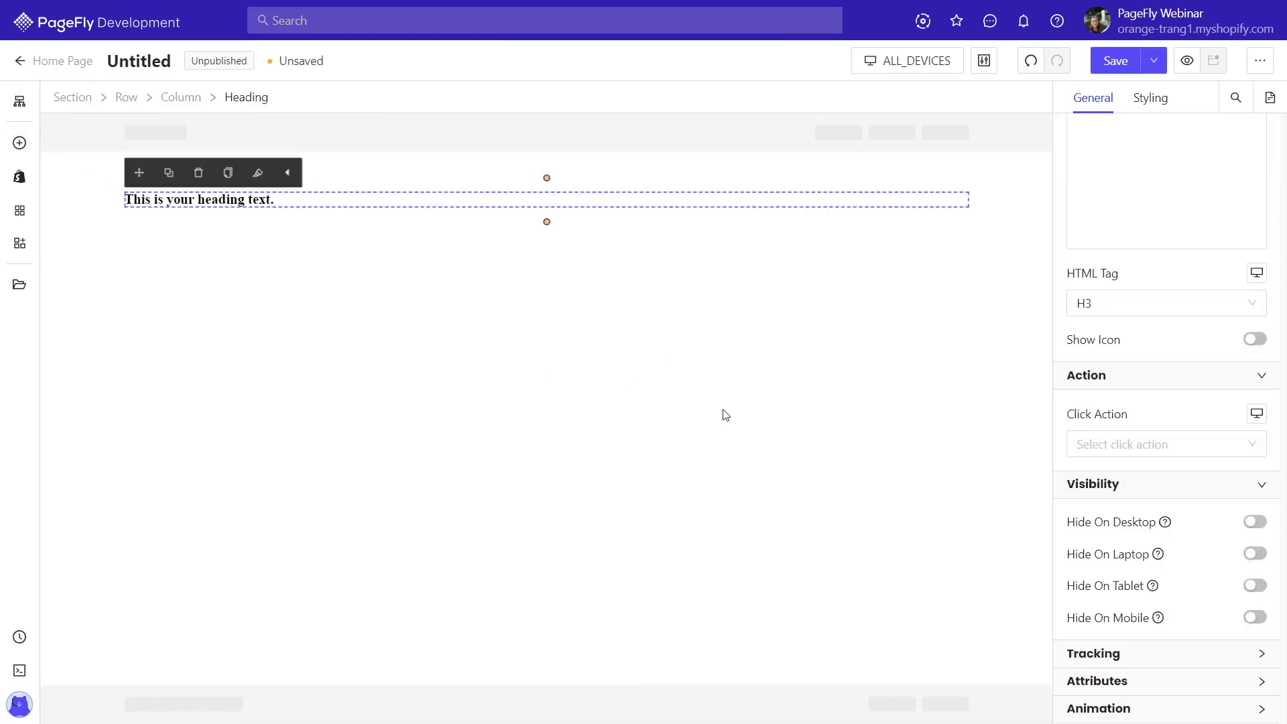
{"action": "left_click", "coordinate": [239, 200]}
{"action": "scroll", "coordinate": [1150, 278], "scroll_direction": "up", "scroll_amount": 3}
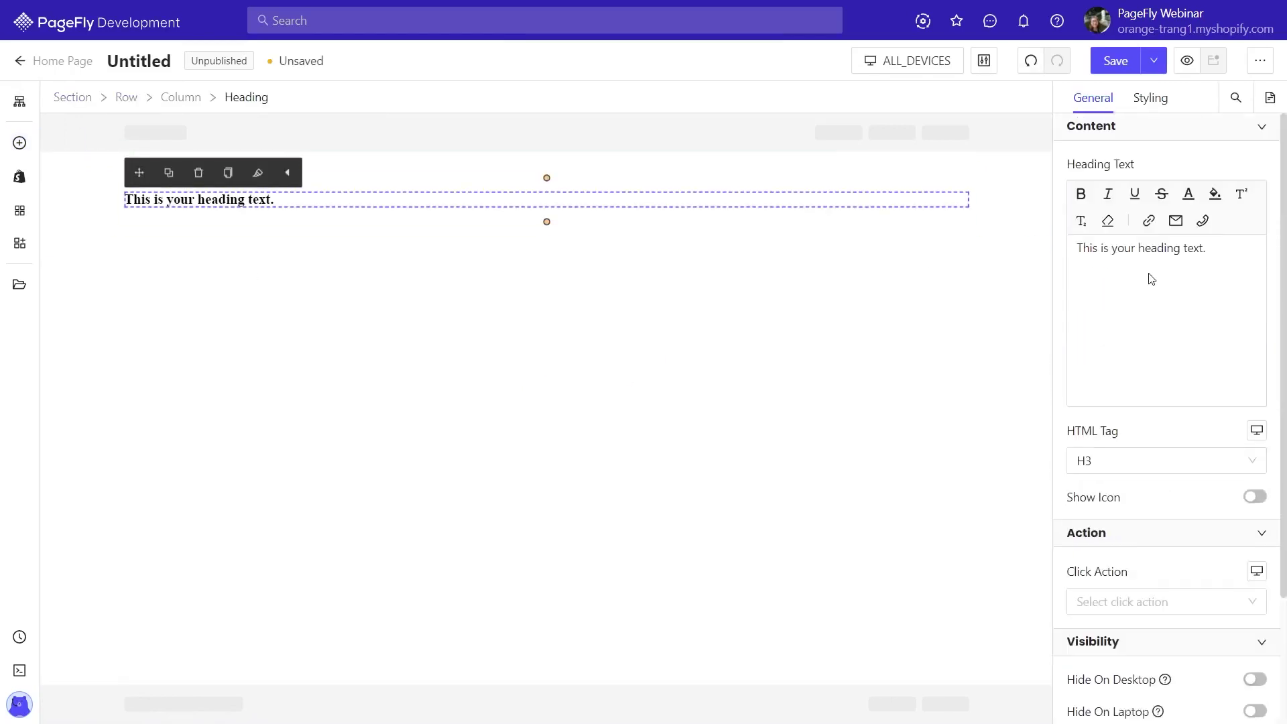
{"action": "left_click_drag", "start_coordinate": [1213, 265], "coordinate": [1072, 250]}
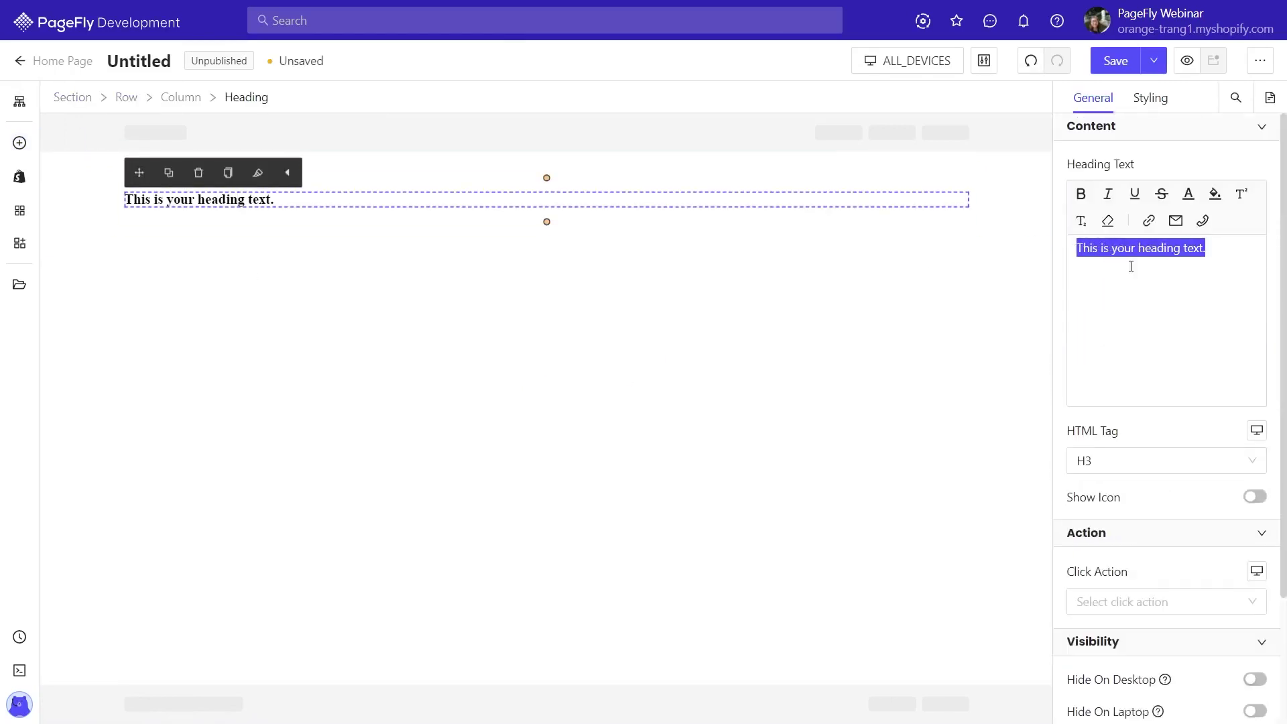
{"action": "type", "text": "Rouge H"}
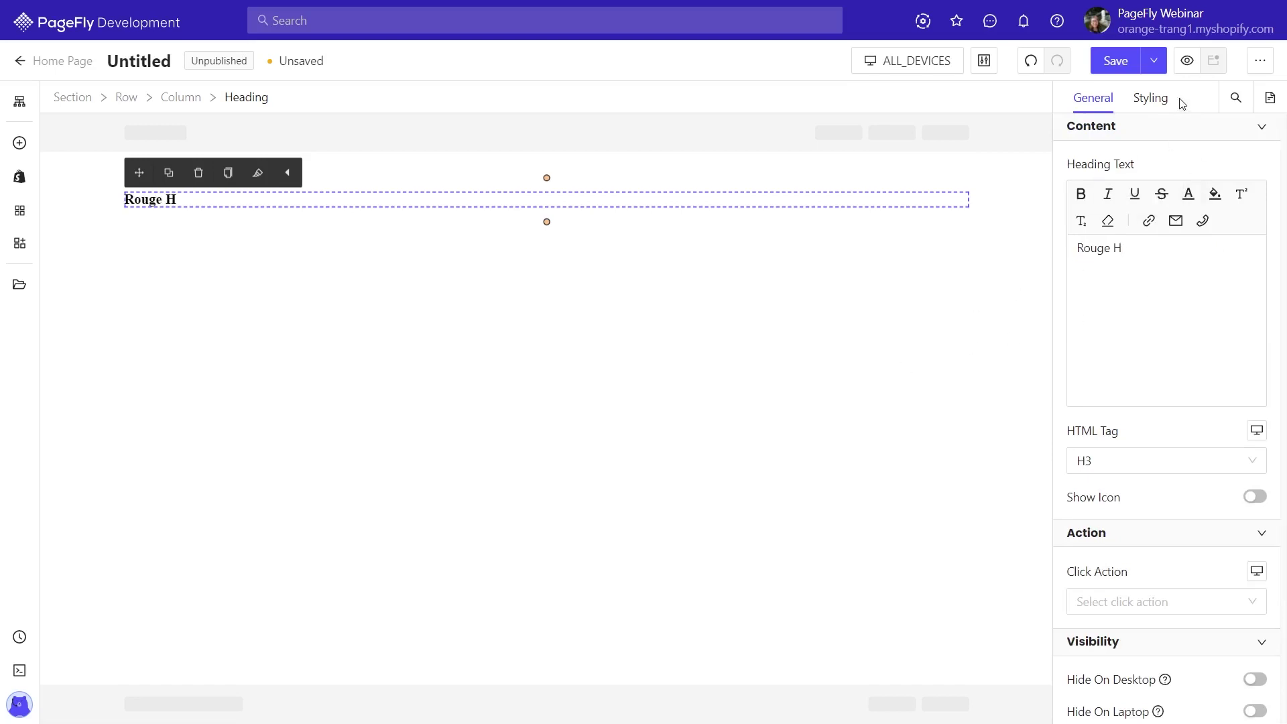
Make the heading dark grey rgb(68, 68, 68) with margins 0 top/left/right and 10 bottom.
{"action": "left_click", "coordinate": [1151, 99]}
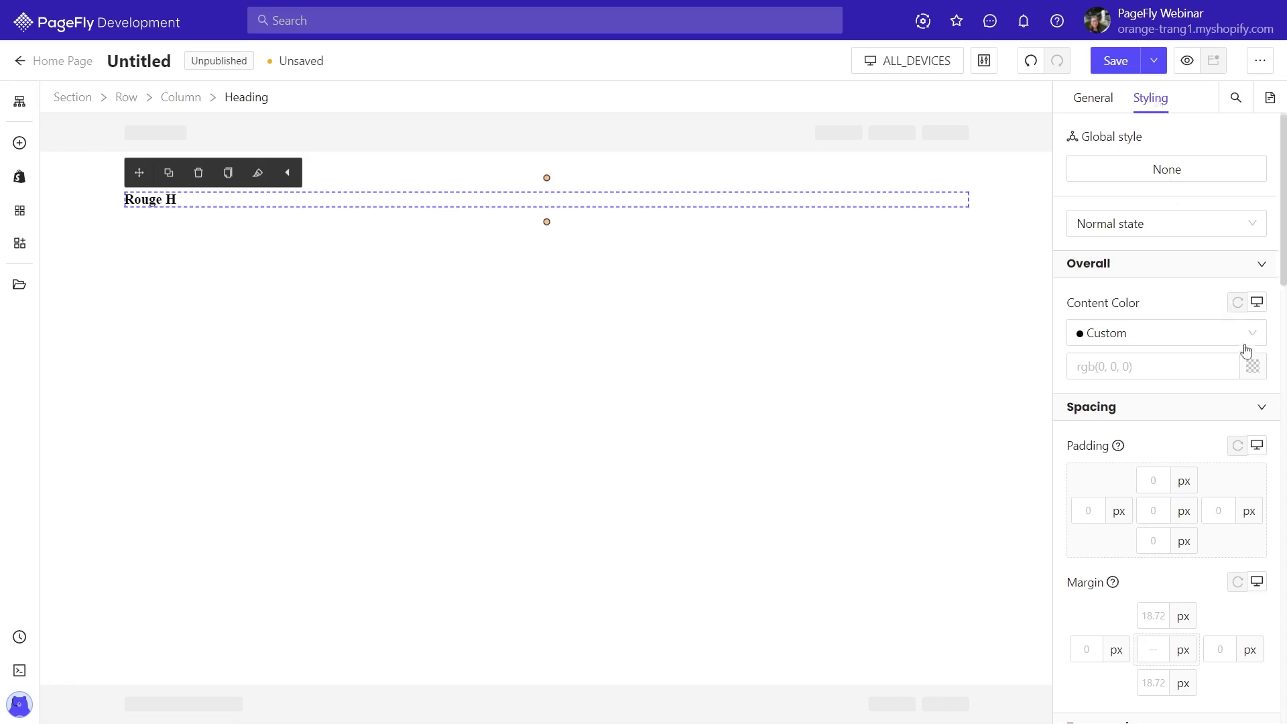
{"action": "left_click", "coordinate": [1251, 368]}
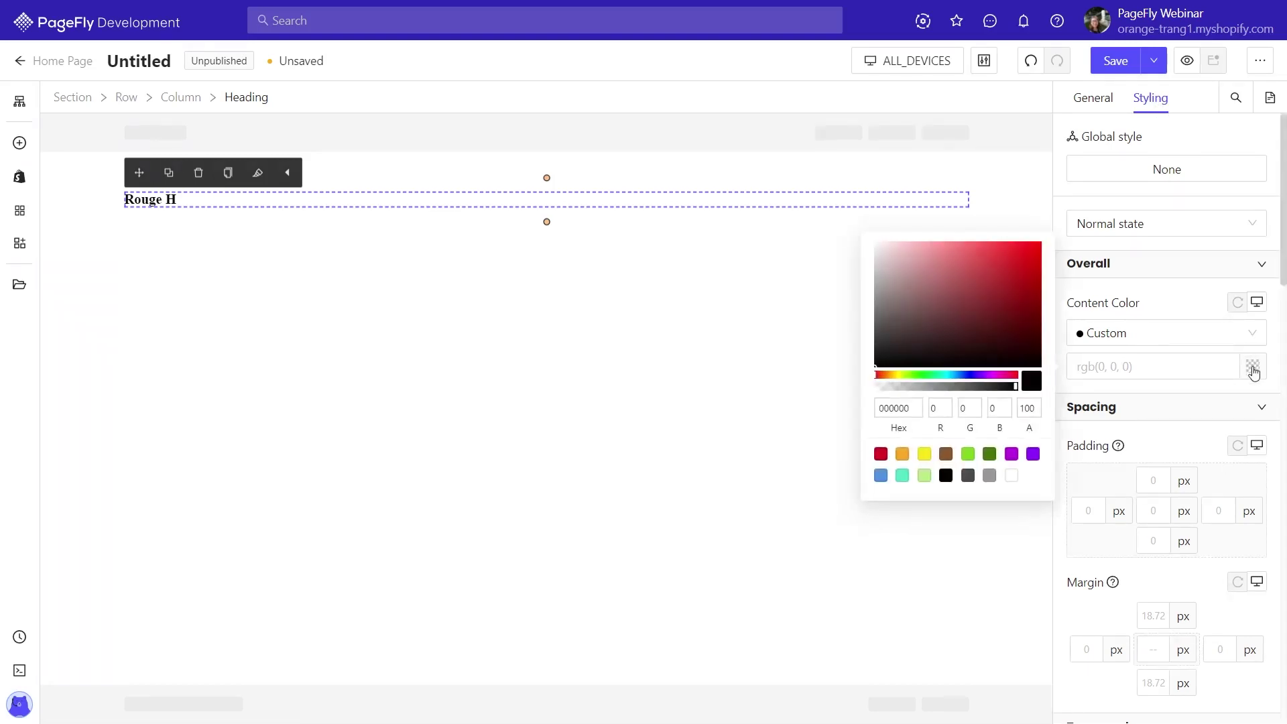
{"action": "left_click", "coordinate": [1126, 384]}
{"action": "scroll", "coordinate": [1131, 388], "scroll_direction": "down", "scroll_amount": 1}
{"action": "scroll", "coordinate": [1132, 387], "scroll_direction": "down", "scroll_amount": 1}
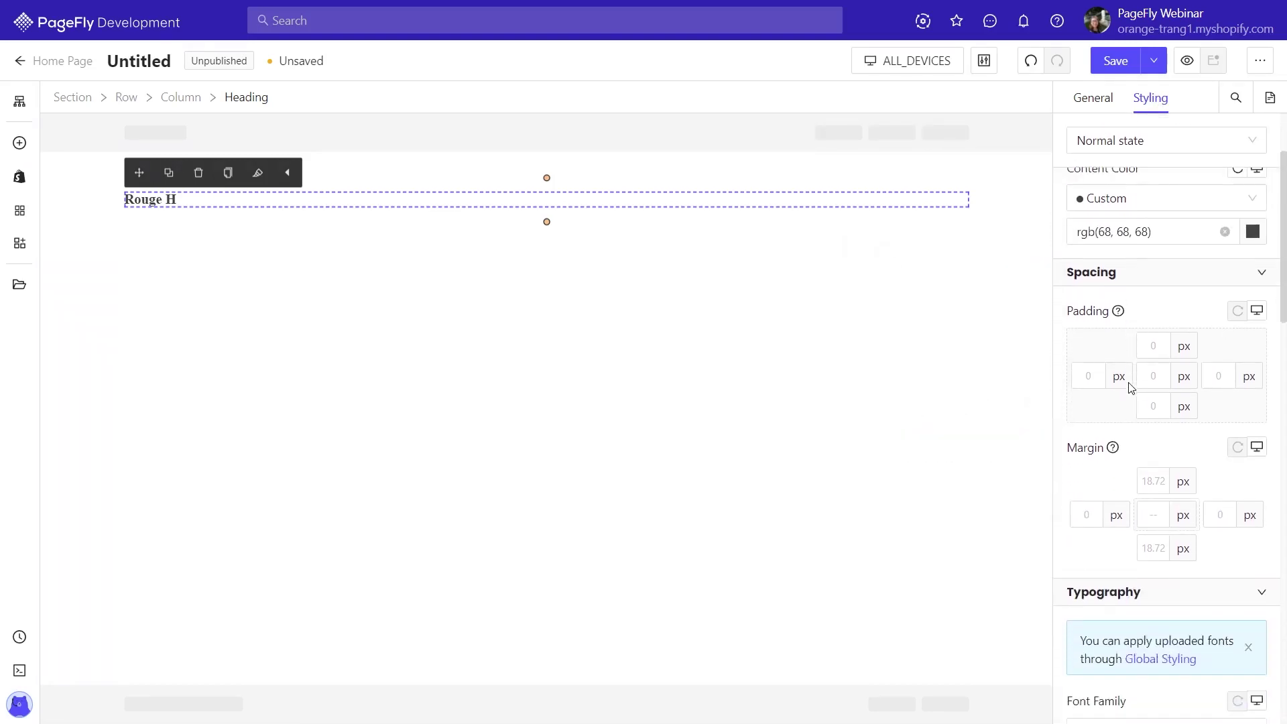
{"action": "left_click", "coordinate": [1154, 481]}
{"action": "type", "text": "0"}
{"action": "left_click", "coordinate": [1086, 514]}
{"action": "type", "text": "0"}
{"action": "left_click", "coordinate": [1221, 513]}
{"action": "type", "text": "0"}
{"action": "left_click", "coordinate": [1153, 547]}
{"action": "type", "text": "10"}
Set the heading font to Orator W01 Medium at 36 px.
{"action": "scroll", "coordinate": [1232, 545], "scroll_direction": "down", "scroll_amount": 2}
{"action": "scroll", "coordinate": [1231, 543], "scroll_direction": "down", "scroll_amount": 2}
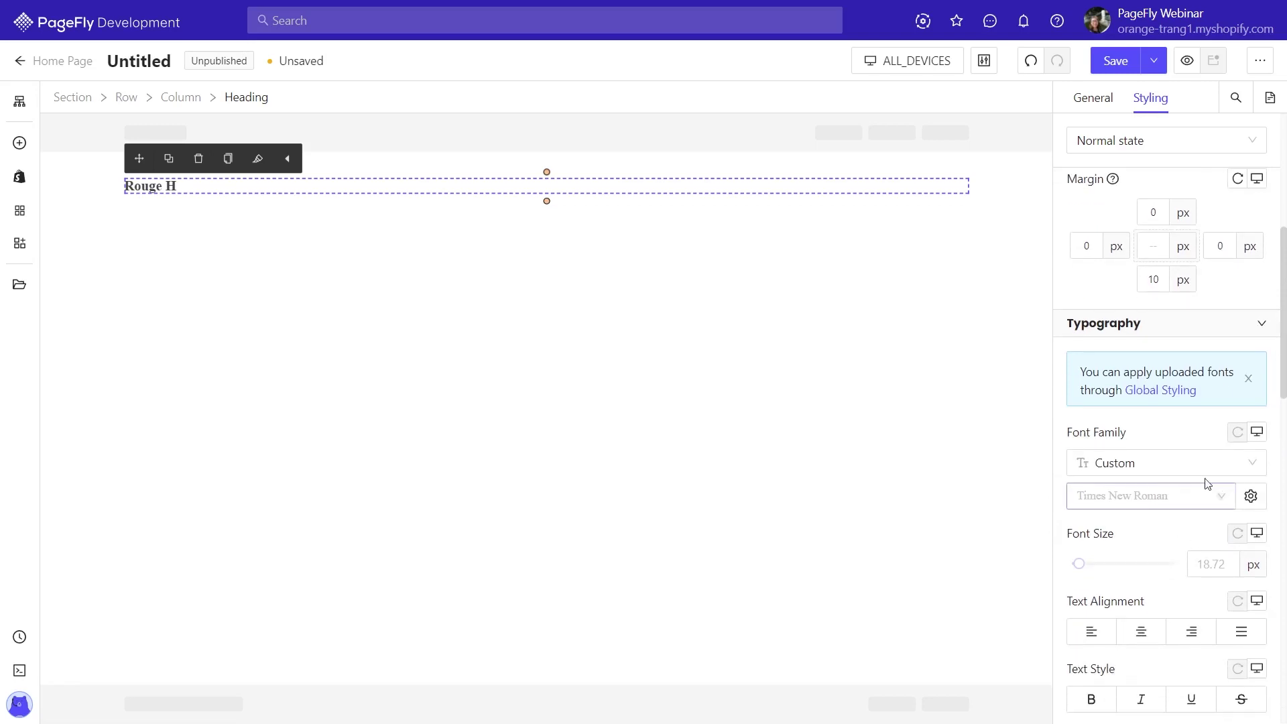
{"action": "left_click", "coordinate": [1219, 470]}
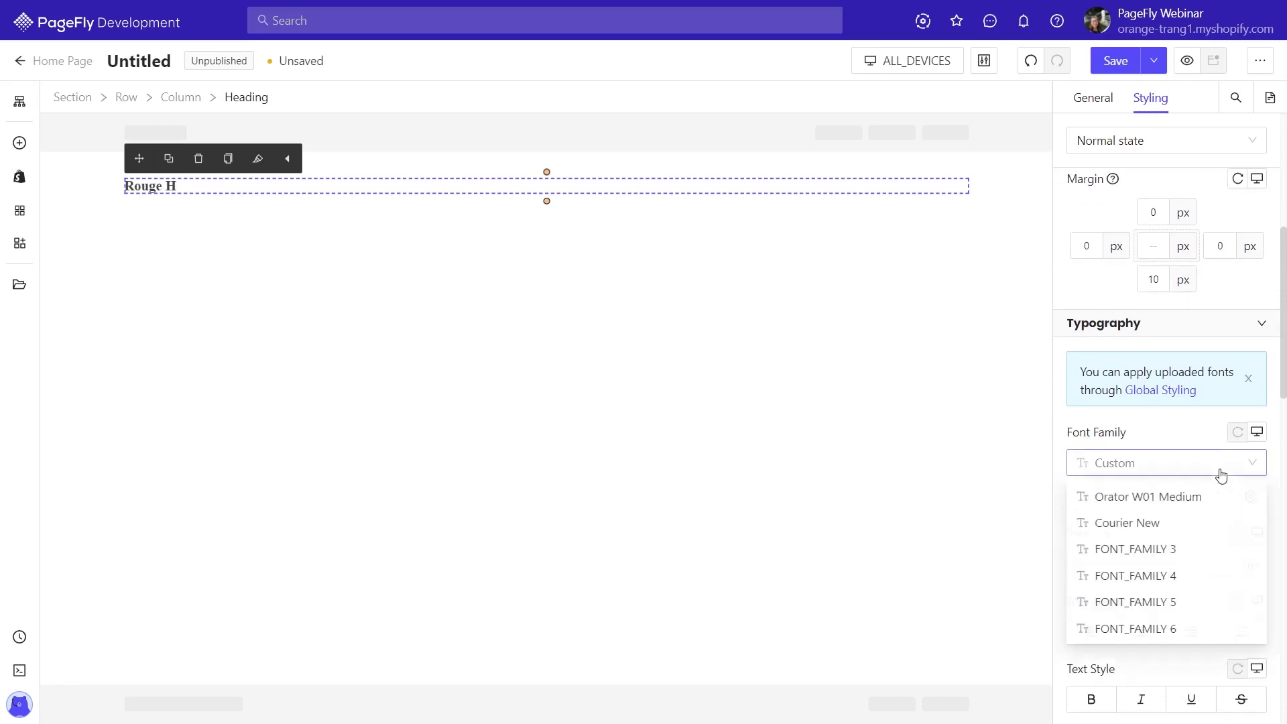
{"action": "left_click", "coordinate": [1154, 498]}
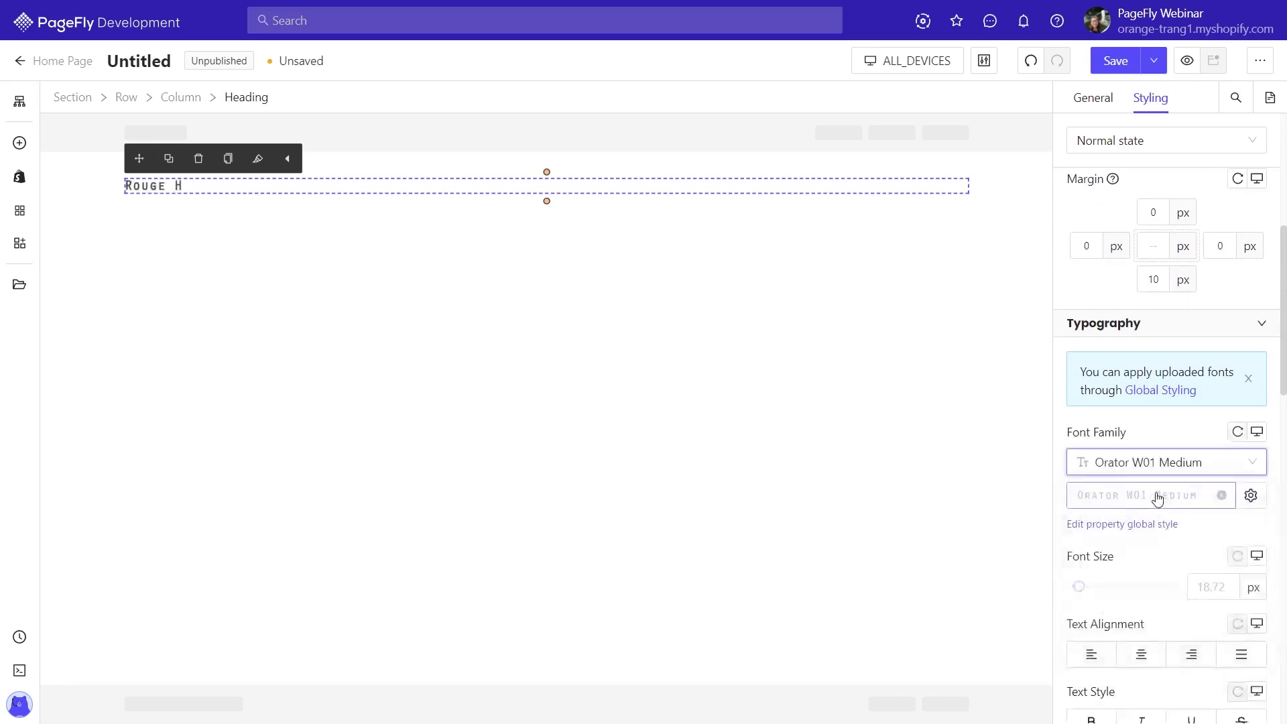
{"action": "left_click", "coordinate": [1219, 582]}
{"action": "type", "text": "36"}
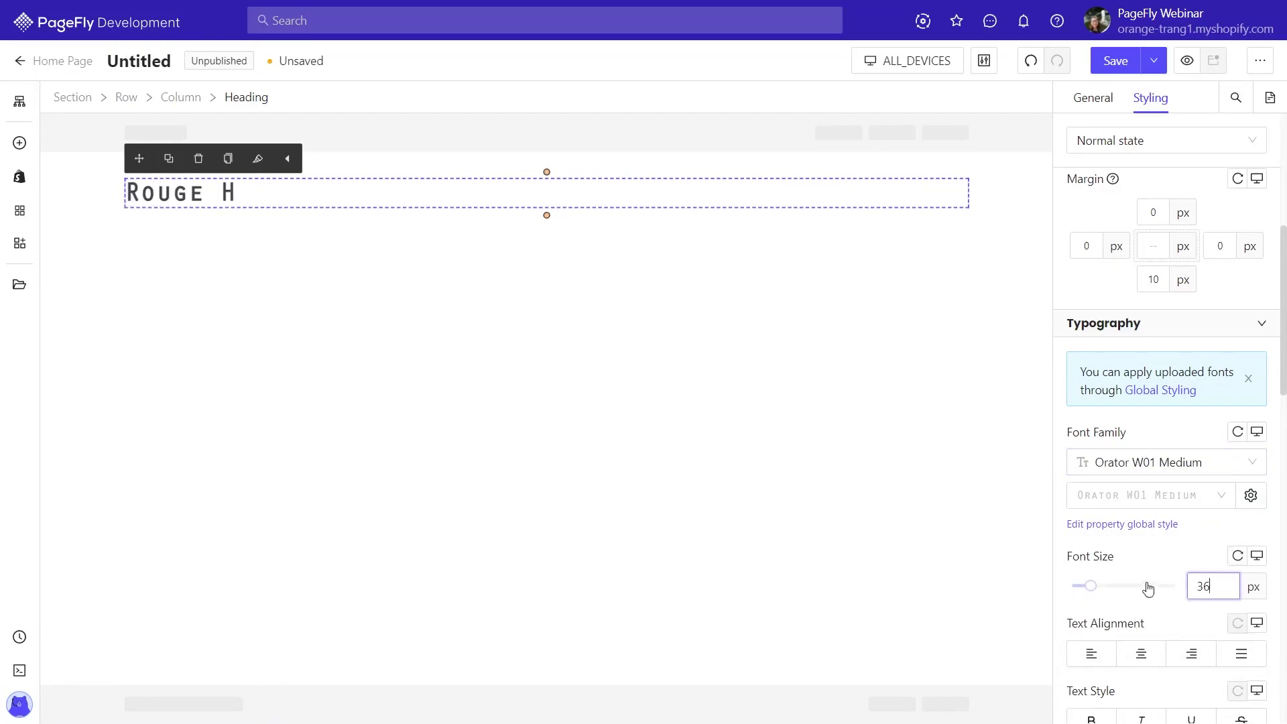
{"action": "left_click", "coordinate": [1148, 603]}
Give the heading Extra Light weight, 1.2 em line height and -1 px letter spacing.
{"action": "scroll", "coordinate": [1148, 598], "scroll_direction": "down", "scroll_amount": 3}
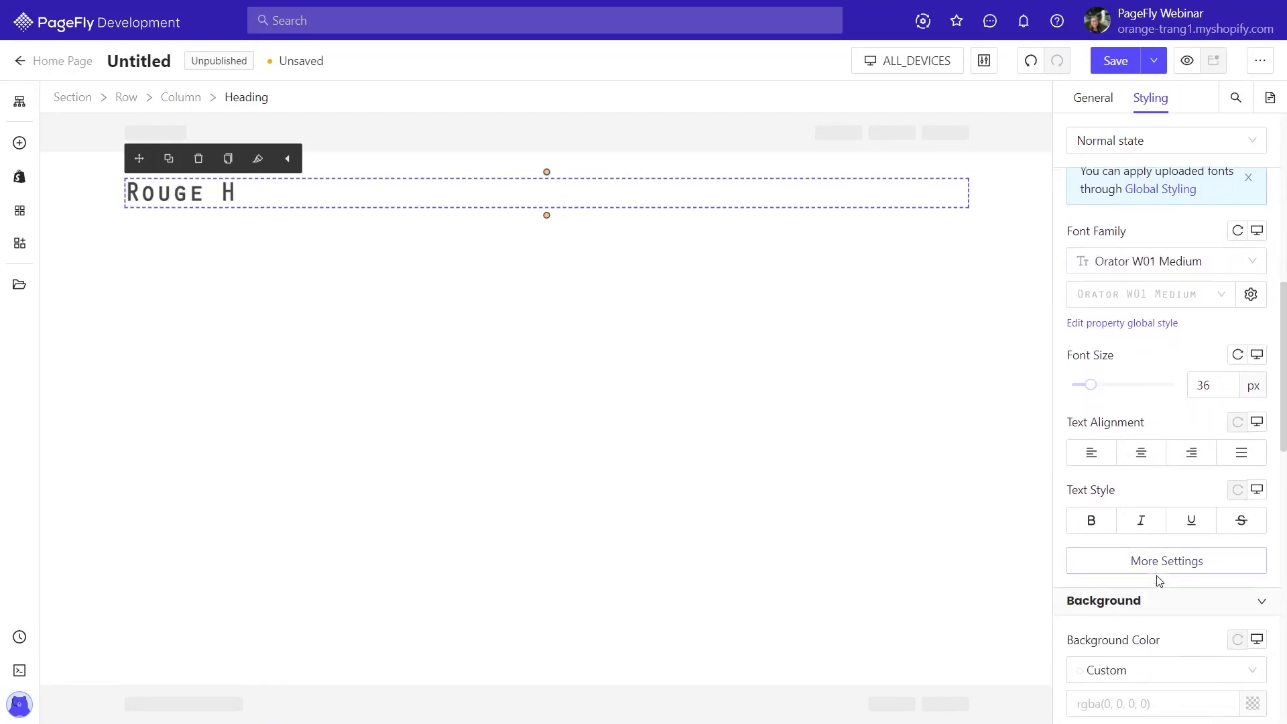
{"action": "left_click", "coordinate": [1163, 565]}
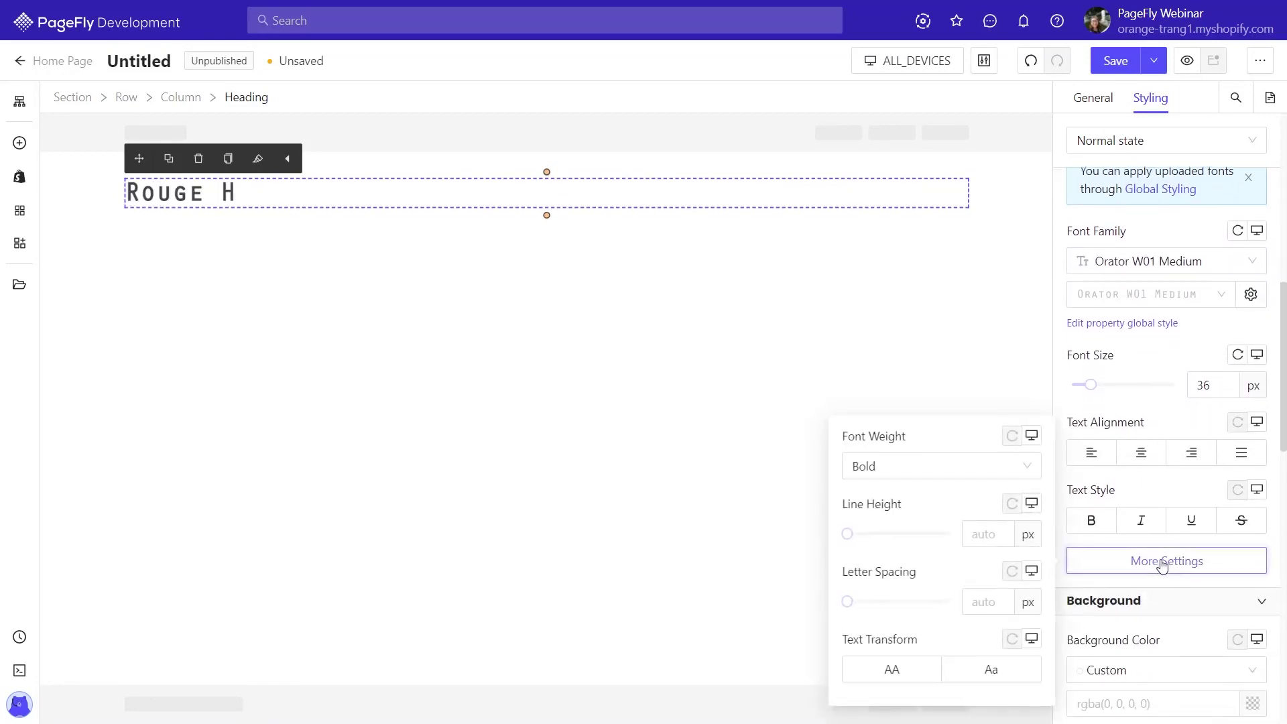
{"action": "left_click", "coordinate": [905, 469]}
{"action": "left_click", "coordinate": [885, 531]}
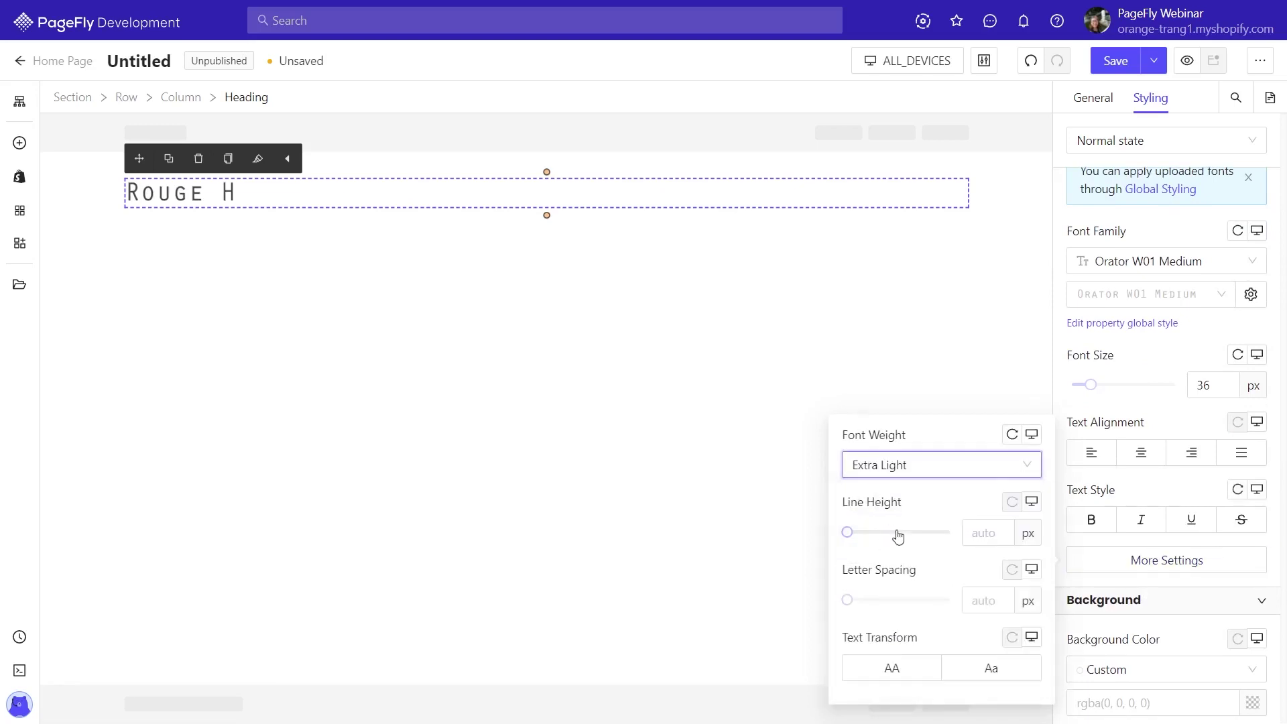
{"action": "left_click", "coordinate": [1028, 534]}
{"action": "left_click", "coordinate": [1028, 590]}
{"action": "left_click", "coordinate": [987, 529]}
{"action": "type", "text": "1"}
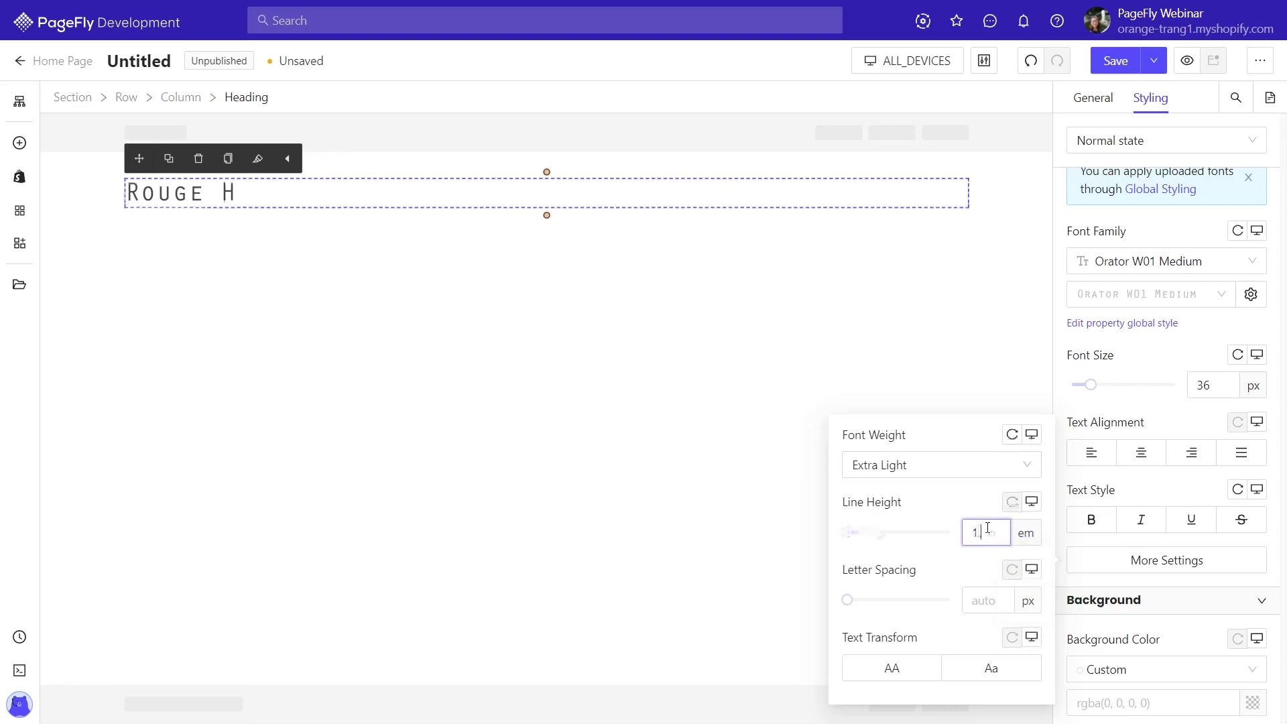
{"action": "type", "text": ".2"}
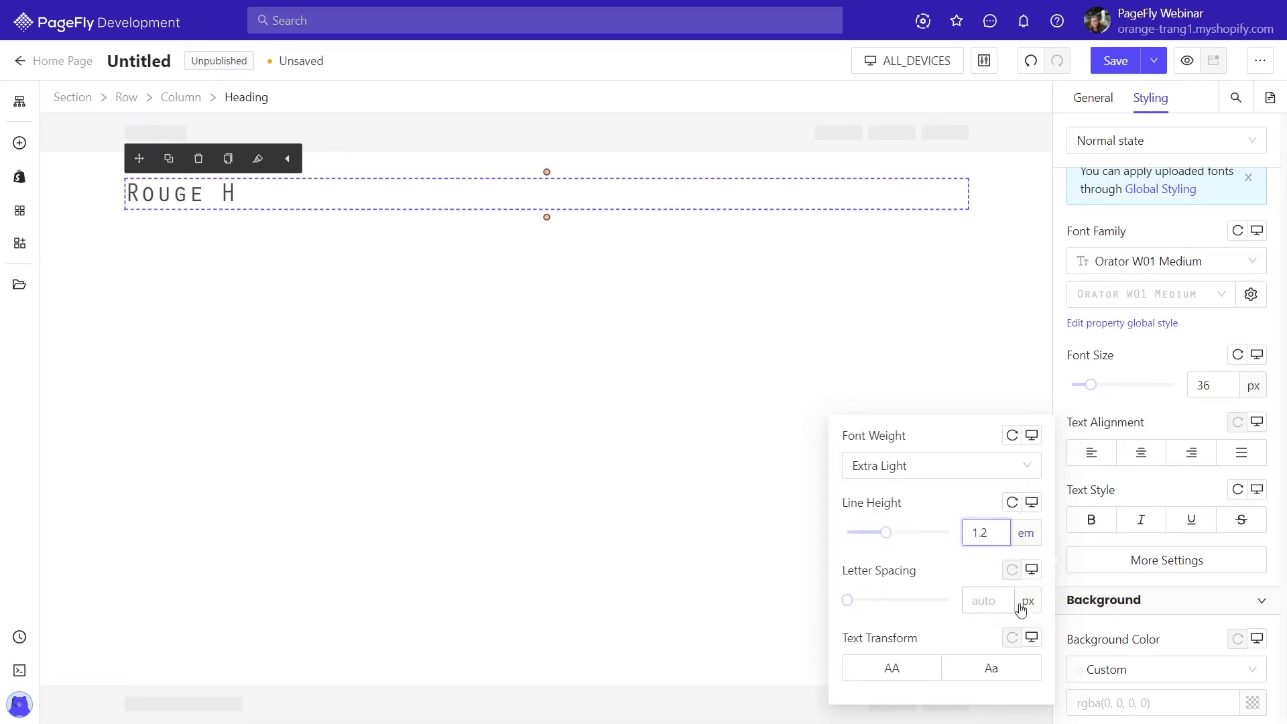
{"action": "left_click", "coordinate": [998, 601]}
{"action": "type", "text": "-1"}
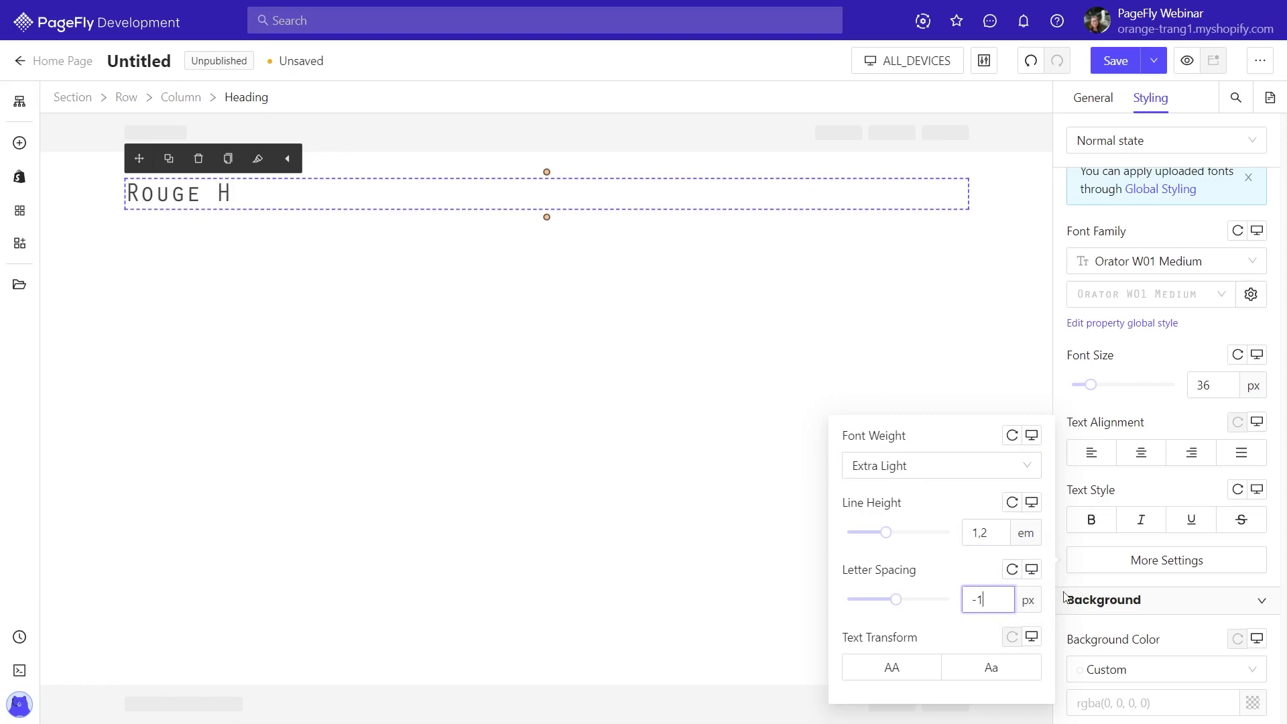
{"action": "left_click", "coordinate": [1099, 587]}
{"action": "scroll", "coordinate": [1097, 586], "scroll_direction": "up", "scroll_amount": 3}
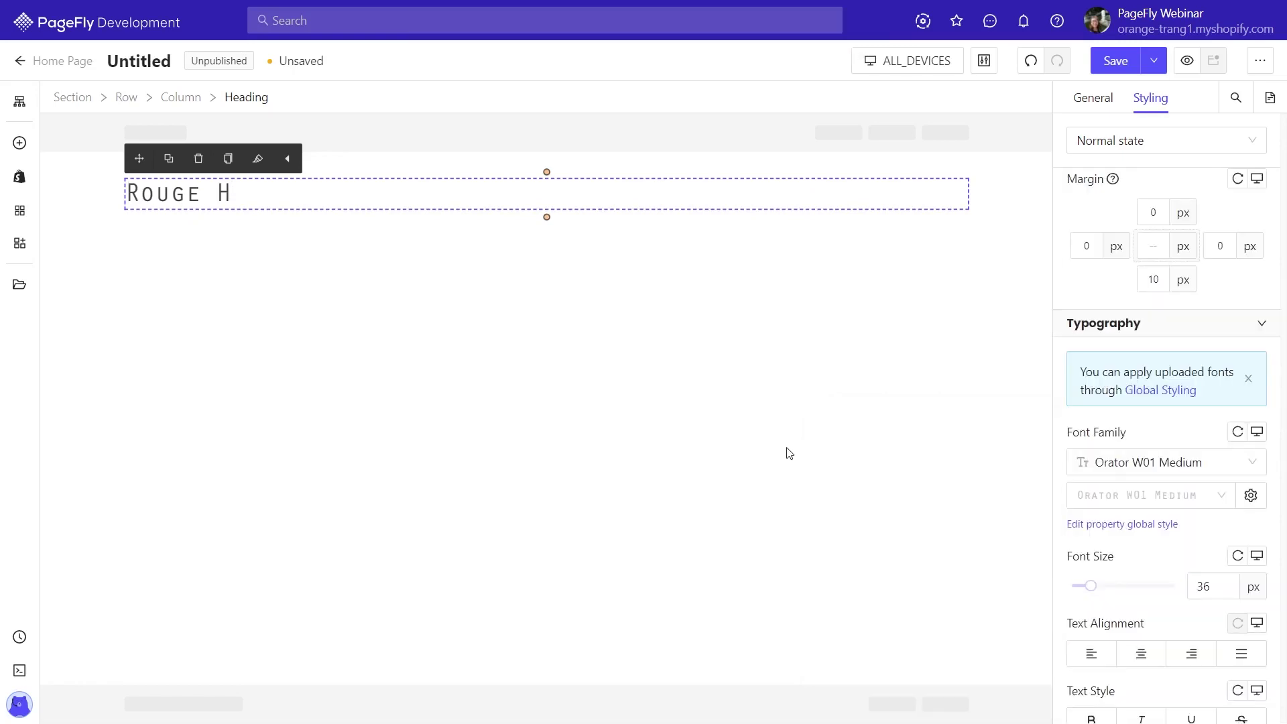
Add a paragraph under the heading and paste the burgundy description into it.
{"action": "left_click", "coordinate": [20, 144]}
{"action": "mouse_move", "coordinate": [117, 420]}
{"action": "left_click_drag", "start_coordinate": [359, 255], "coordinate": [158, 243]}
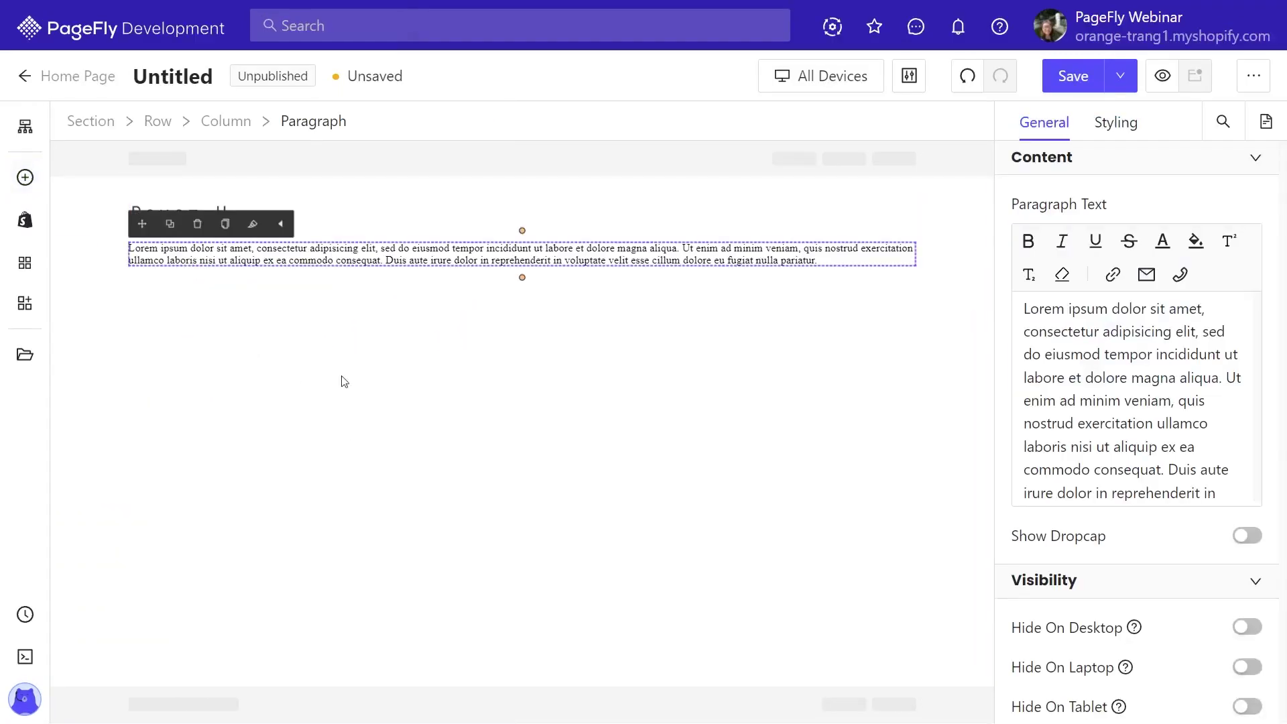
{"action": "key", "text": "ctrl+a"}
{"action": "type", "text": "A sensual burgundy infused with a hint of brown, this elegant dark red has been emblematic of the house since 1925"}
{"action": "scroll", "coordinate": [1173, 416], "scroll_direction": "down", "scroll_amount": 1}
{"action": "scroll", "coordinate": [1169, 422], "scroll_direction": "up", "scroll_amount": 1}
Color the paragraph text #444444 and give it 50 px left and right padding.
{"action": "left_click", "coordinate": [1115, 125]}
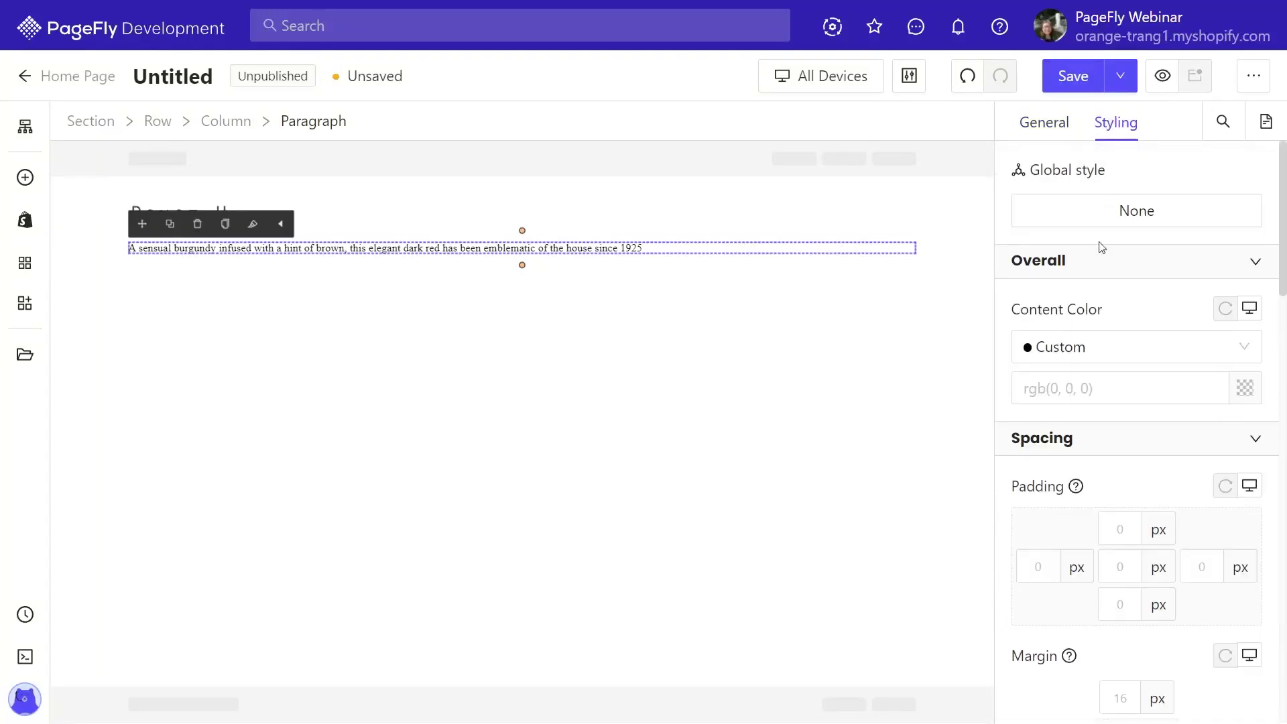
{"action": "left_click", "coordinate": [1245, 392]}
{"action": "left_click", "coordinate": [850, 441]}
{"action": "type", "text": "68"}
{"action": "key", "text": "Tab"}
{"action": "type", "text": "68"}
{"action": "key", "text": "Tab"}
{"action": "type", "text": "68"}
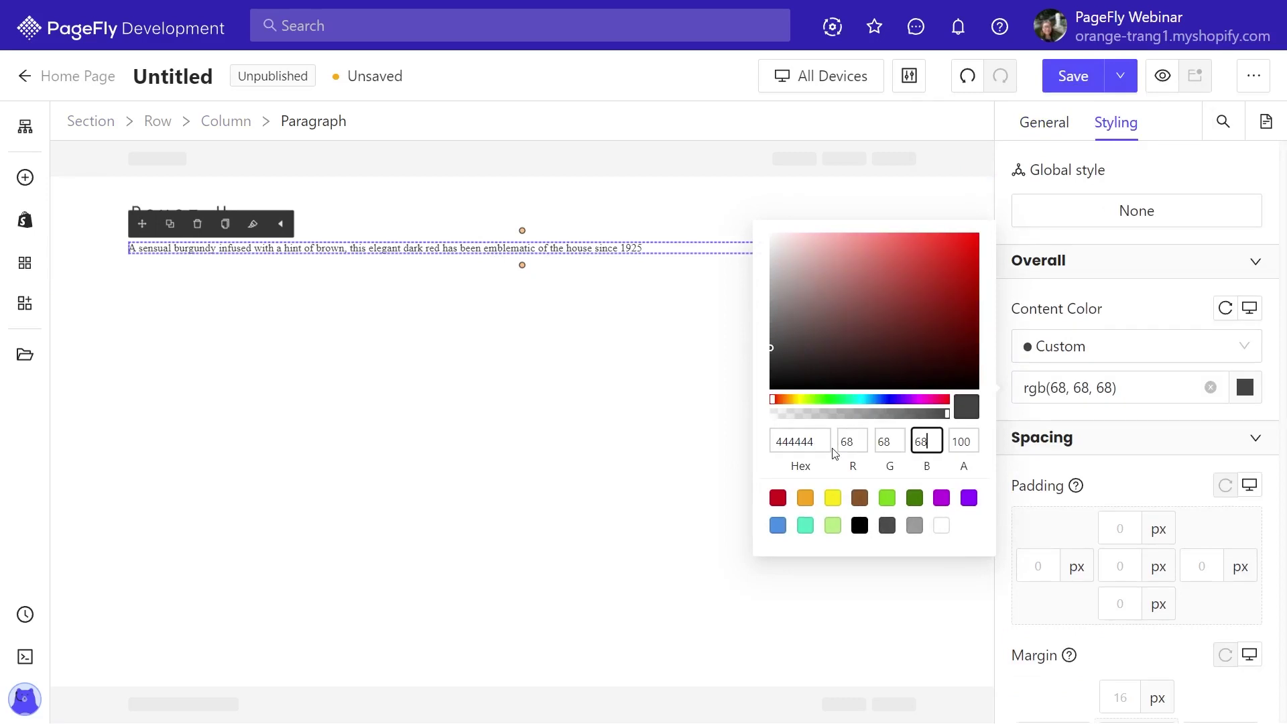
{"action": "scroll", "coordinate": [1059, 586], "scroll_direction": "down", "scroll_amount": 3}
{"action": "left_click", "coordinate": [1037, 398]}
{"action": "type", "text": "50"}
{"action": "left_click", "coordinate": [1199, 399]}
{"action": "type", "text": "50"}
Set the paragraph font to Courier New at 16 px.
{"action": "scroll", "coordinate": [1146, 460], "scroll_direction": "down", "scroll_amount": 5}
{"action": "left_click", "coordinate": [1086, 419]}
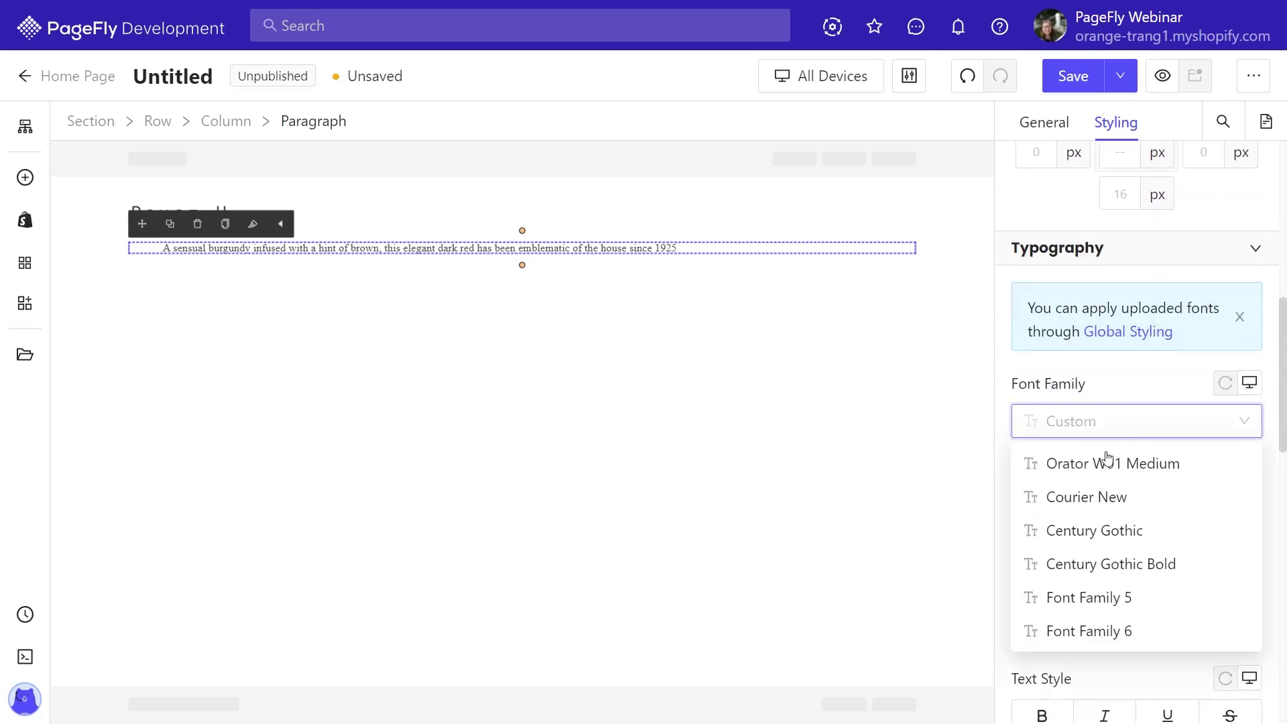
{"action": "left_click", "coordinate": [1114, 496]}
{"action": "left_click", "coordinate": [1173, 574]}
{"action": "type", "text": "16"}
Make the paragraph Extra Light with a 1.2 em line height.
{"action": "scroll", "coordinate": [1206, 583], "scroll_direction": "down", "scroll_amount": 3}
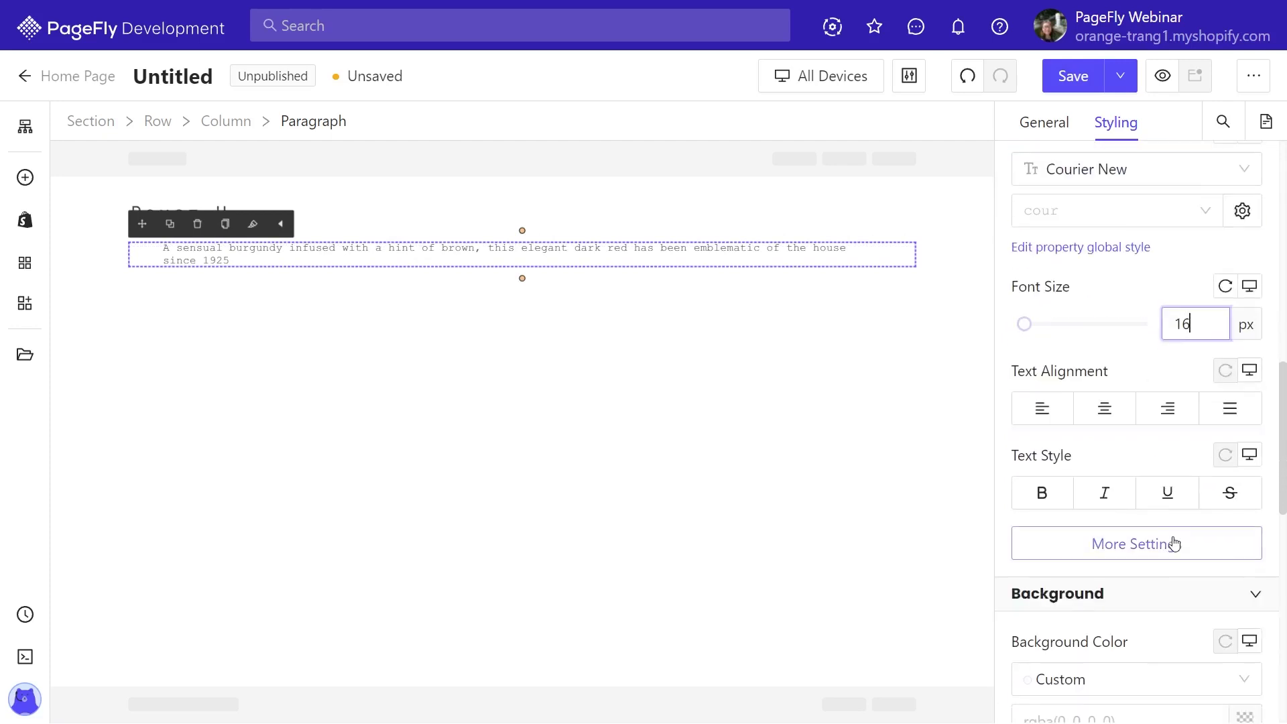
{"action": "left_click", "coordinate": [1173, 544]}
{"action": "left_click", "coordinate": [793, 436]}
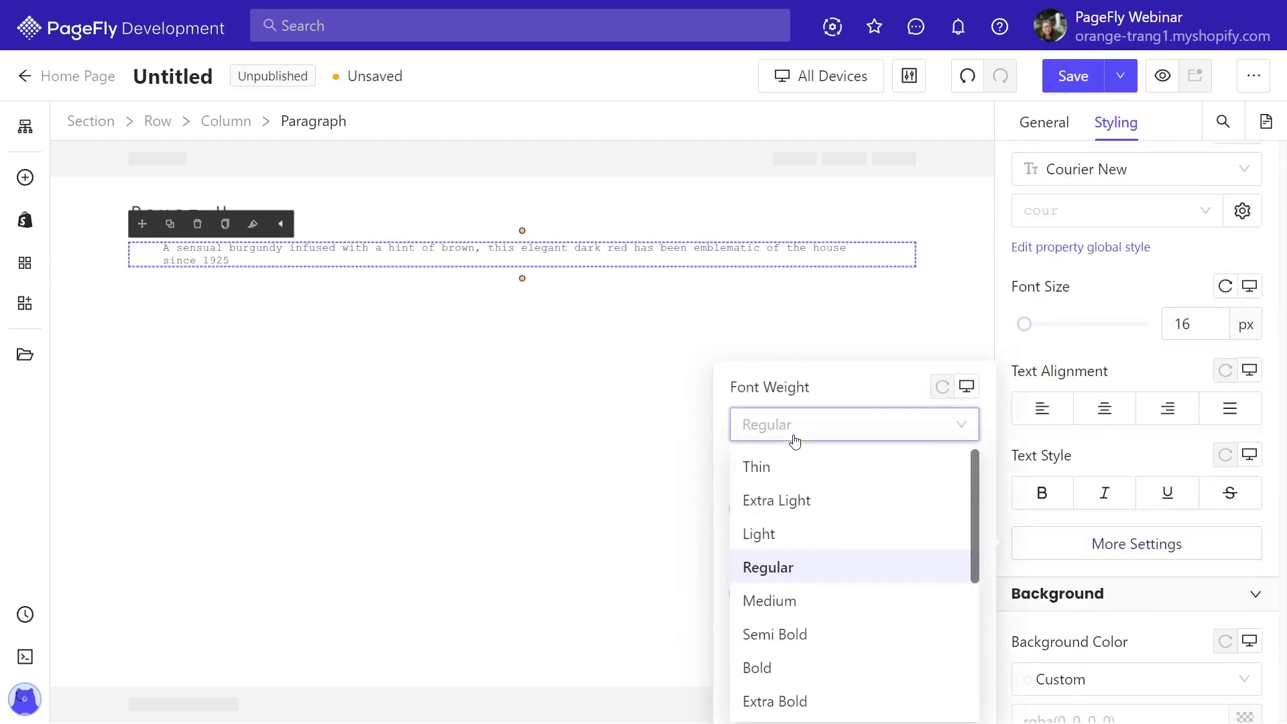
{"action": "left_click", "coordinate": [803, 504]}
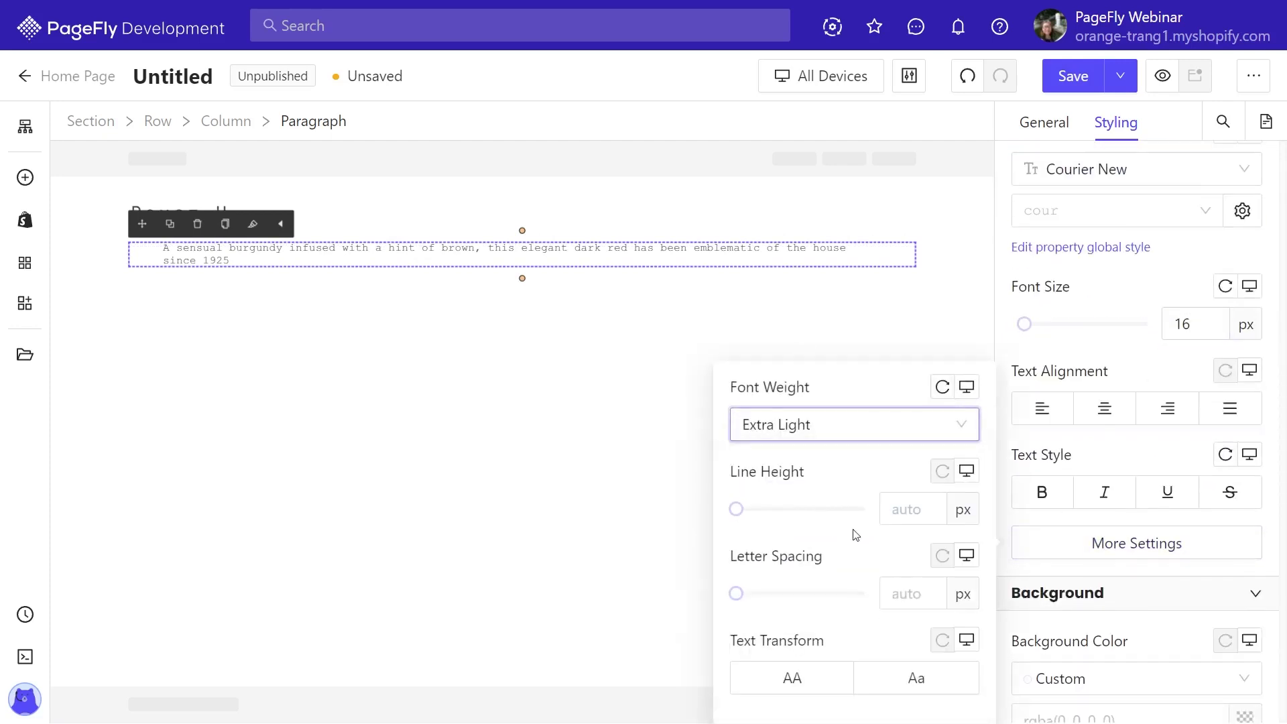
{"action": "left_click", "coordinate": [958, 520]}
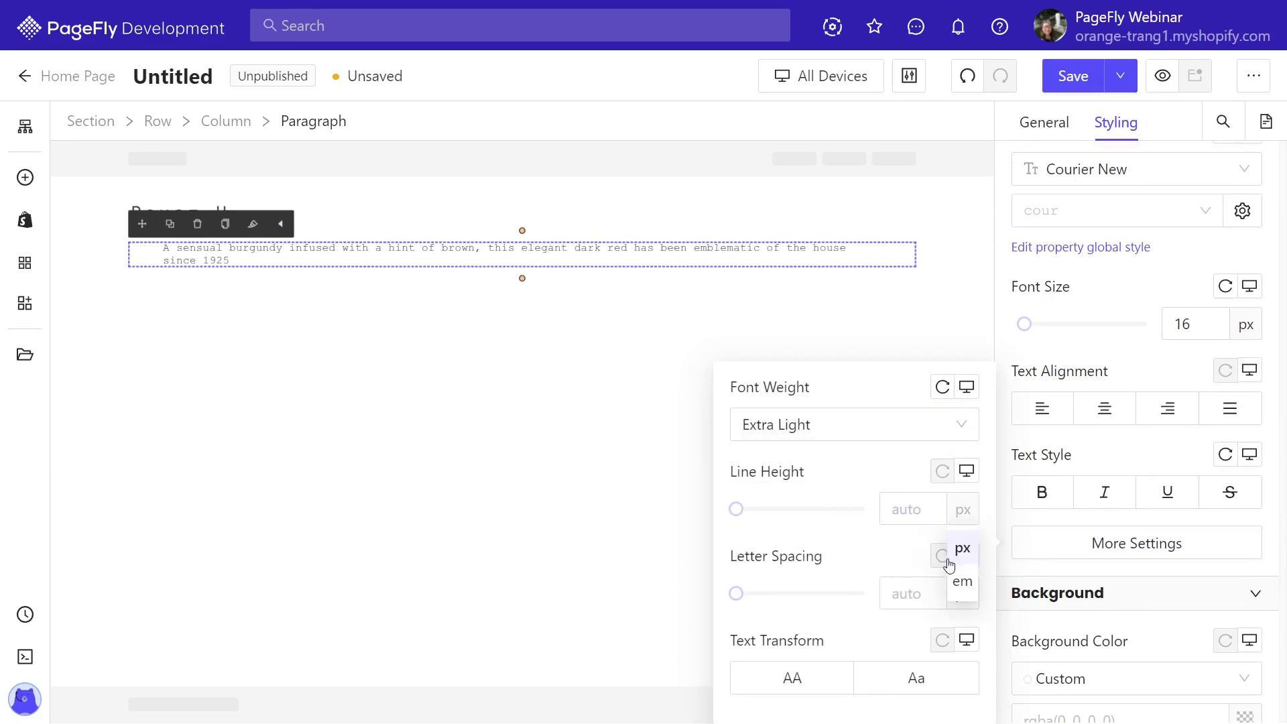
{"action": "left_click", "coordinate": [958, 580]}
{"action": "left_click", "coordinate": [918, 517]}
{"action": "type", "text": "1.2"}
{"action": "left_click", "coordinate": [794, 329]}
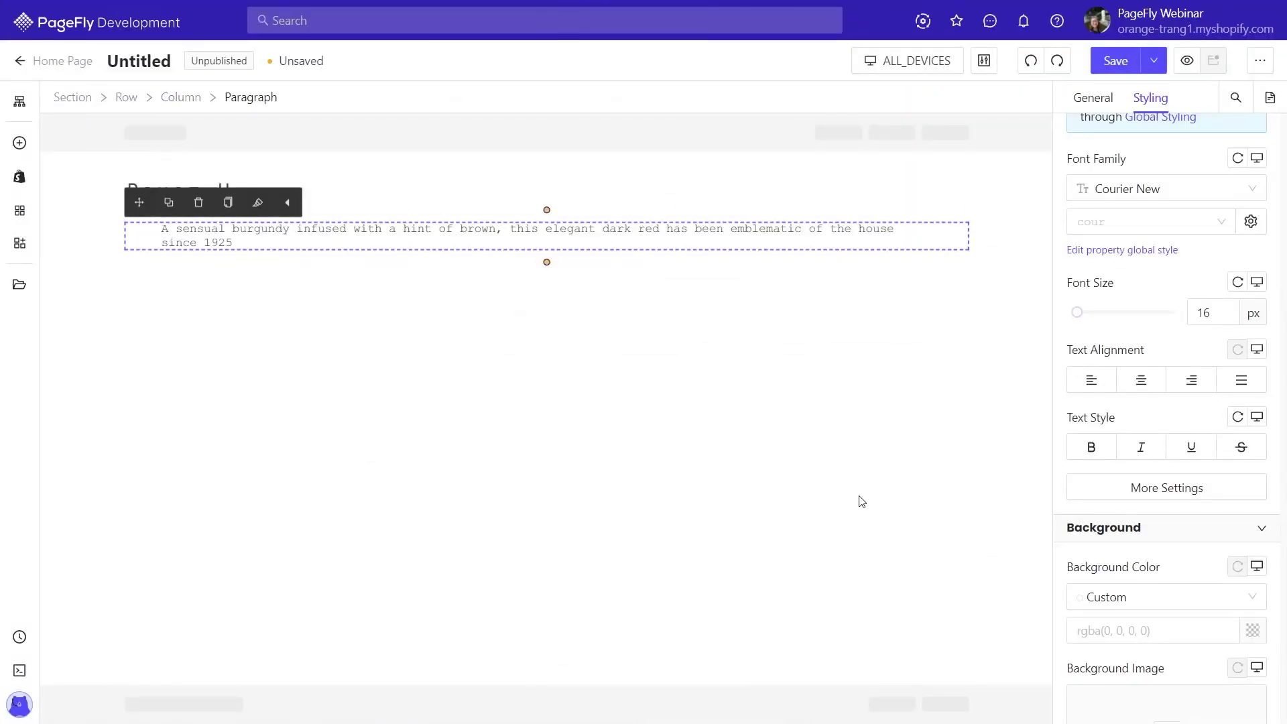
Add a button below the paragraph labelled 'Dare to choose Rouge Hermès'.
{"action": "left_click", "coordinate": [19, 143]}
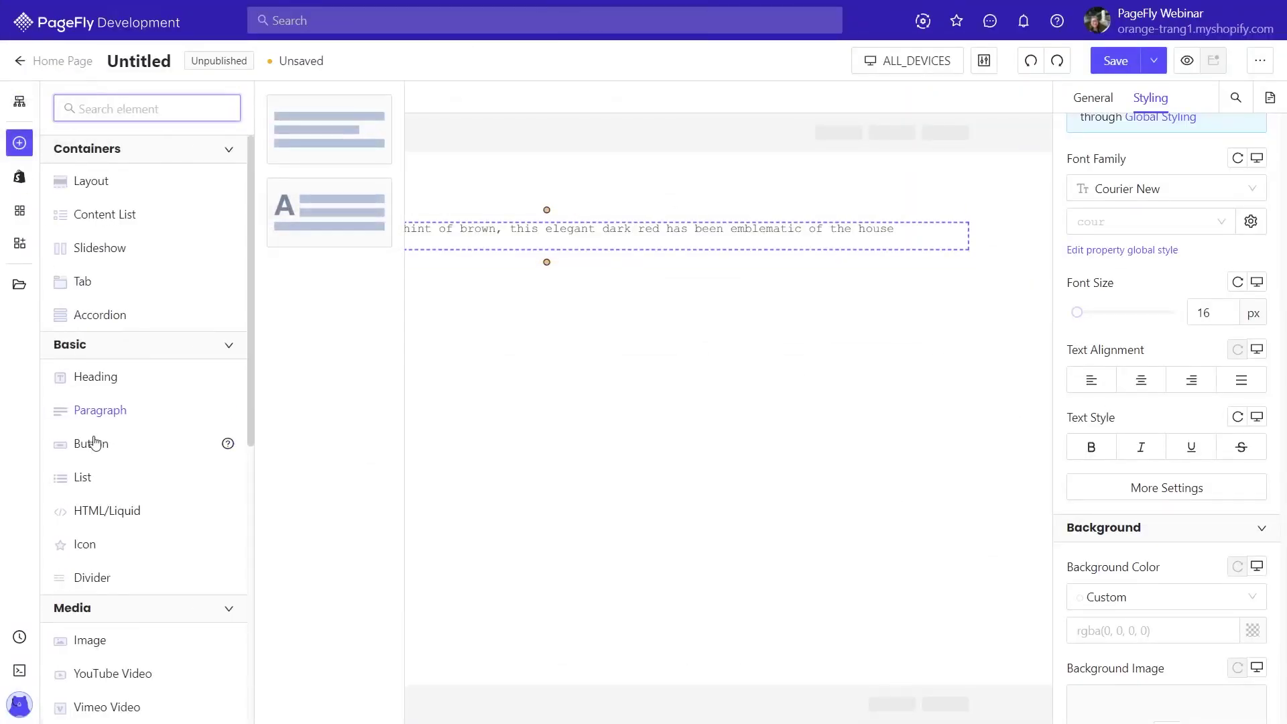
{"action": "mouse_move", "coordinate": [101, 444]}
{"action": "left_click_drag", "start_coordinate": [351, 201], "coordinate": [218, 257]}
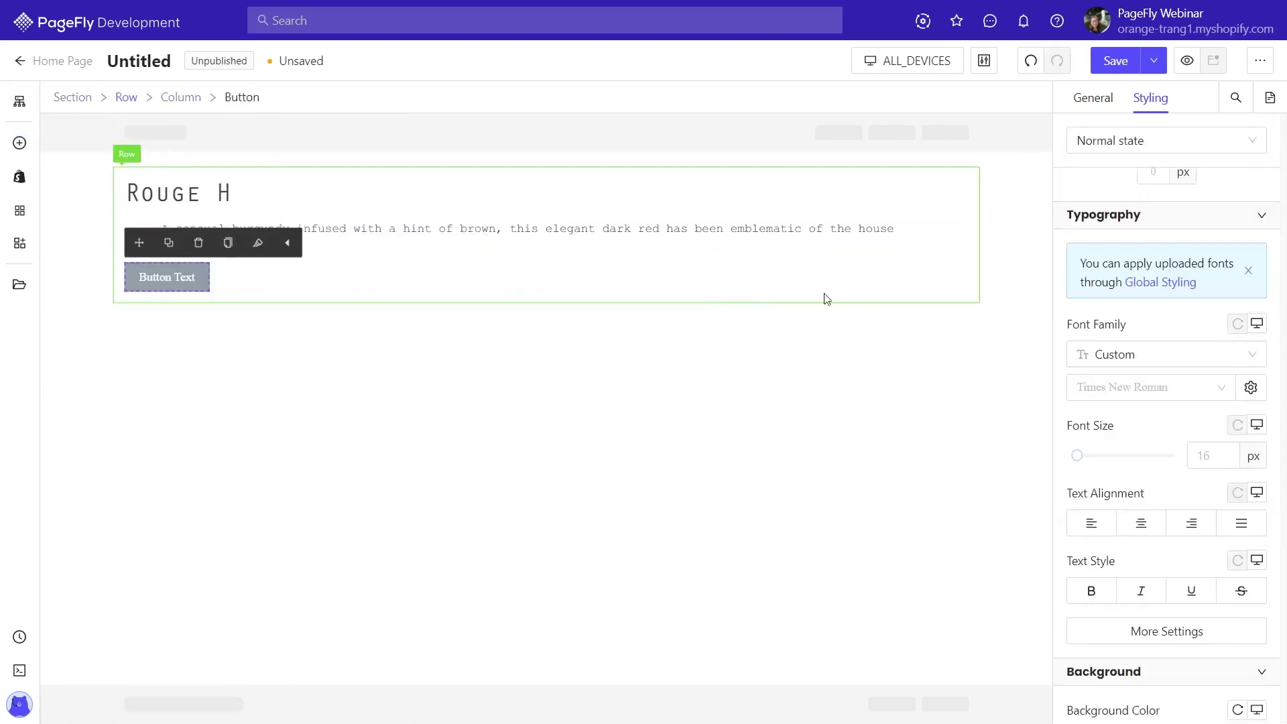
{"action": "scroll", "coordinate": [1122, 296], "scroll_direction": "up", "scroll_amount": 6}
{"action": "scroll", "coordinate": [1122, 296], "scroll_direction": "up", "scroll_amount": 3}
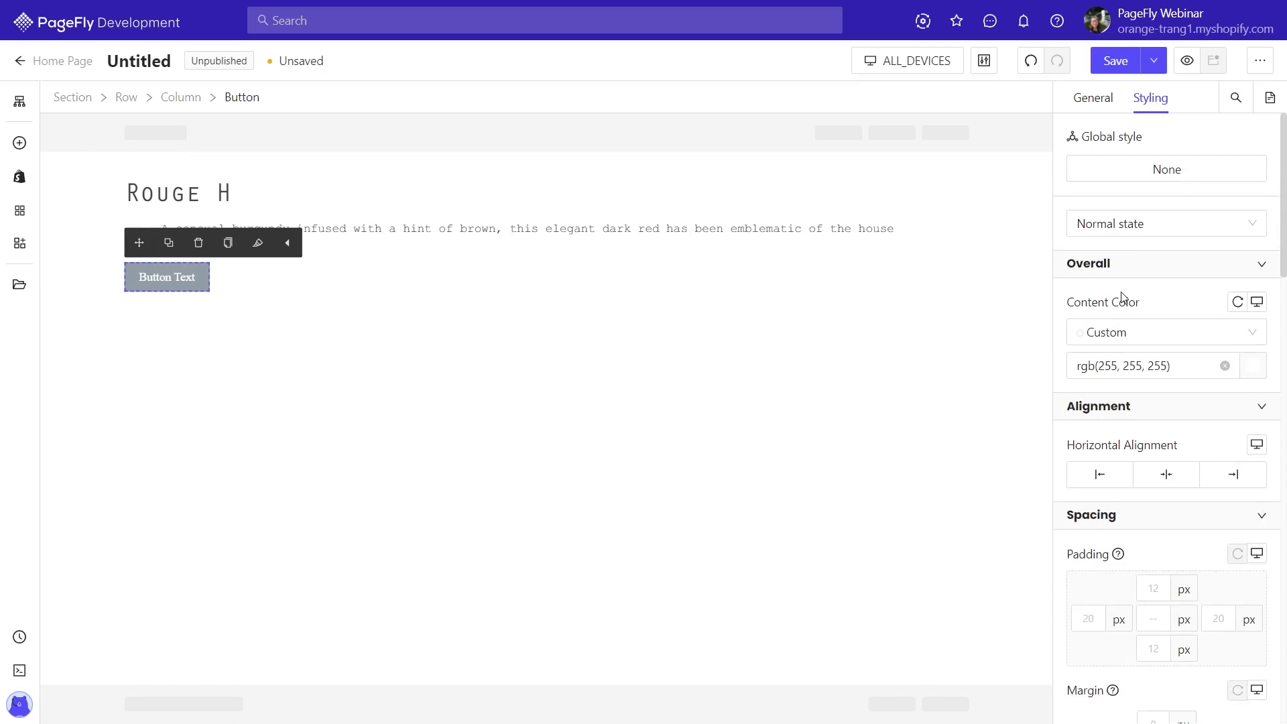
{"action": "left_click", "coordinate": [1093, 100]}
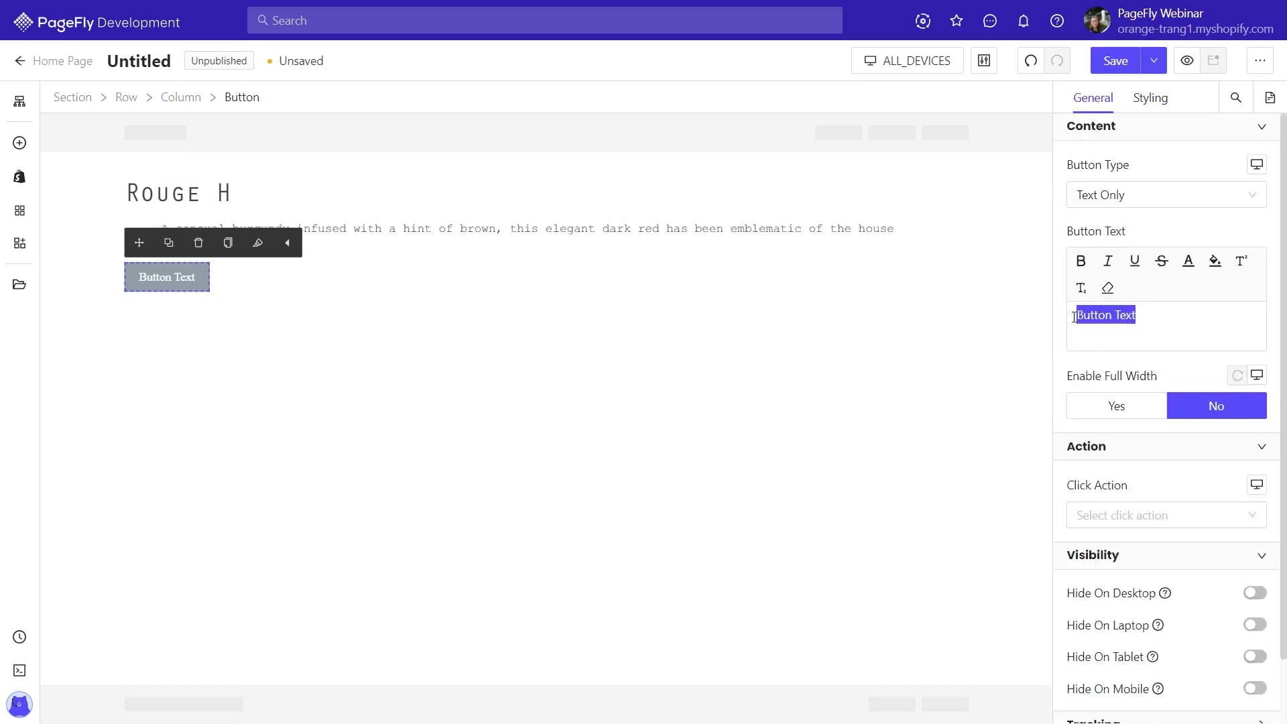
{"action": "type", "text": "Dare to choose Rouge Hermès"}
Link the button to the Hermès story page with a Go To URL action.
{"action": "scroll", "coordinate": [1109, 416], "scroll_direction": "down", "scroll_amount": 1}
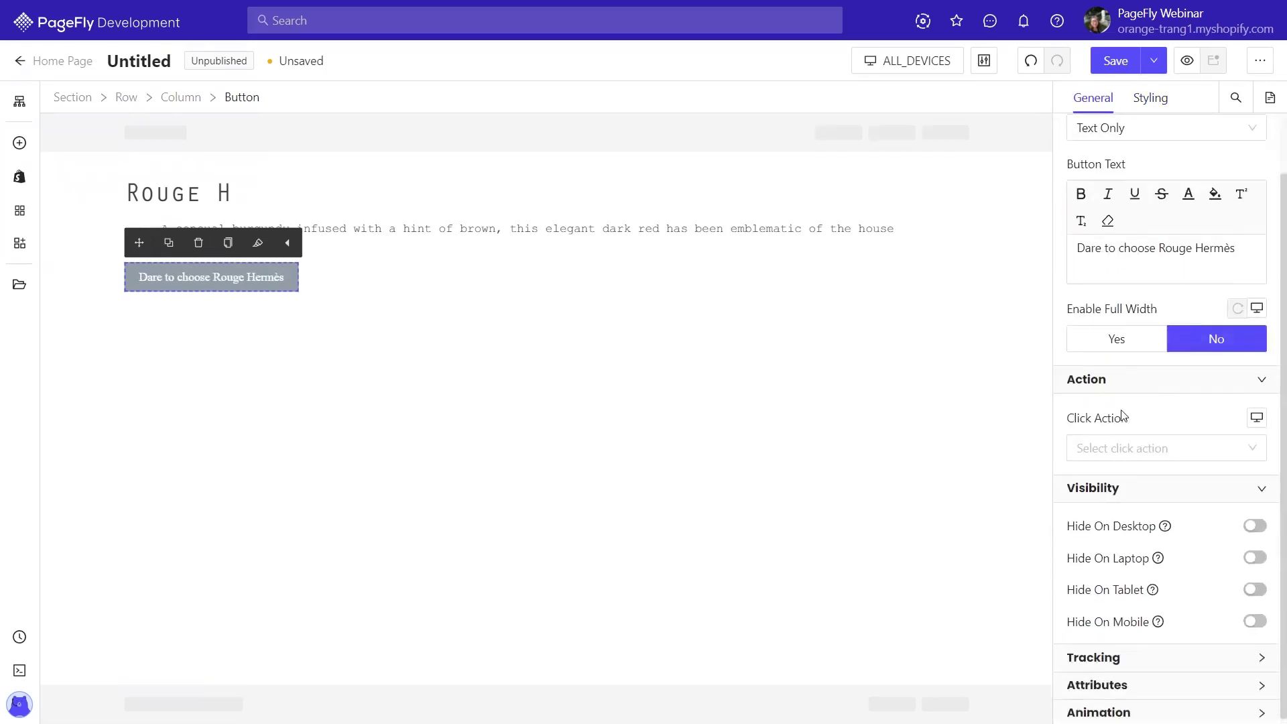
{"action": "left_click", "coordinate": [1118, 452]}
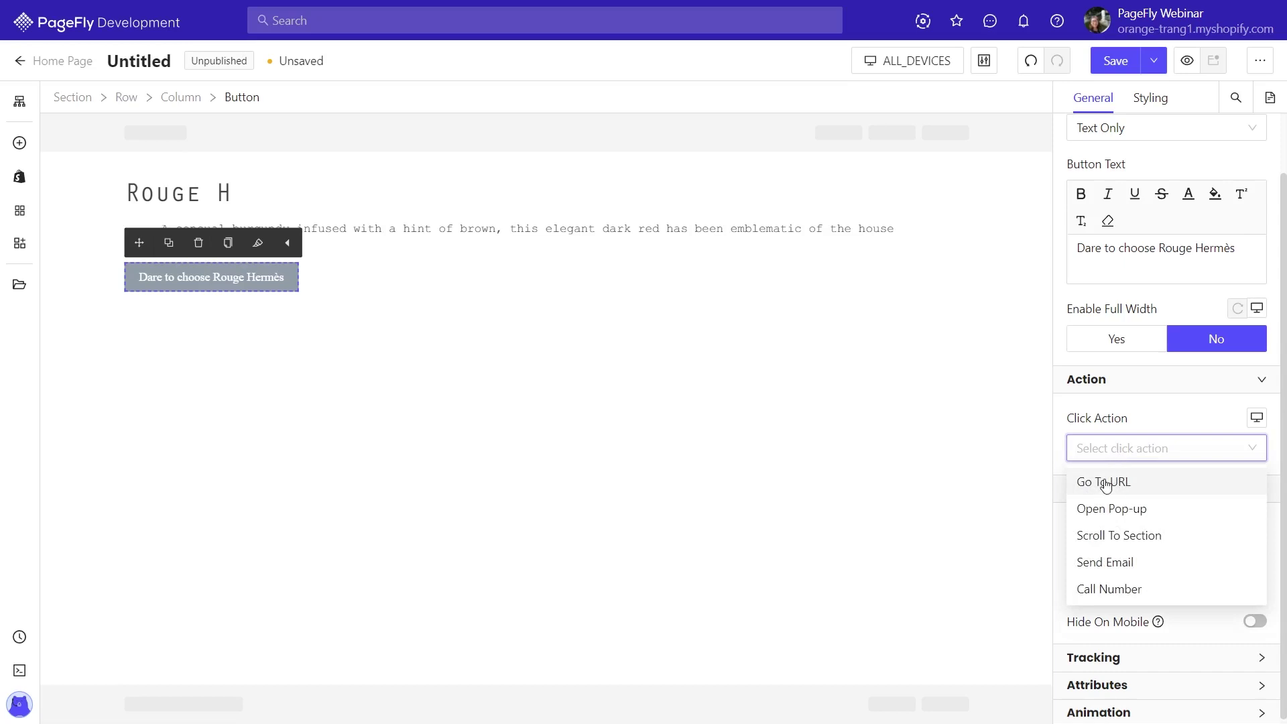
{"action": "left_click", "coordinate": [1105, 482]}
{"action": "left_click", "coordinate": [1132, 513]}
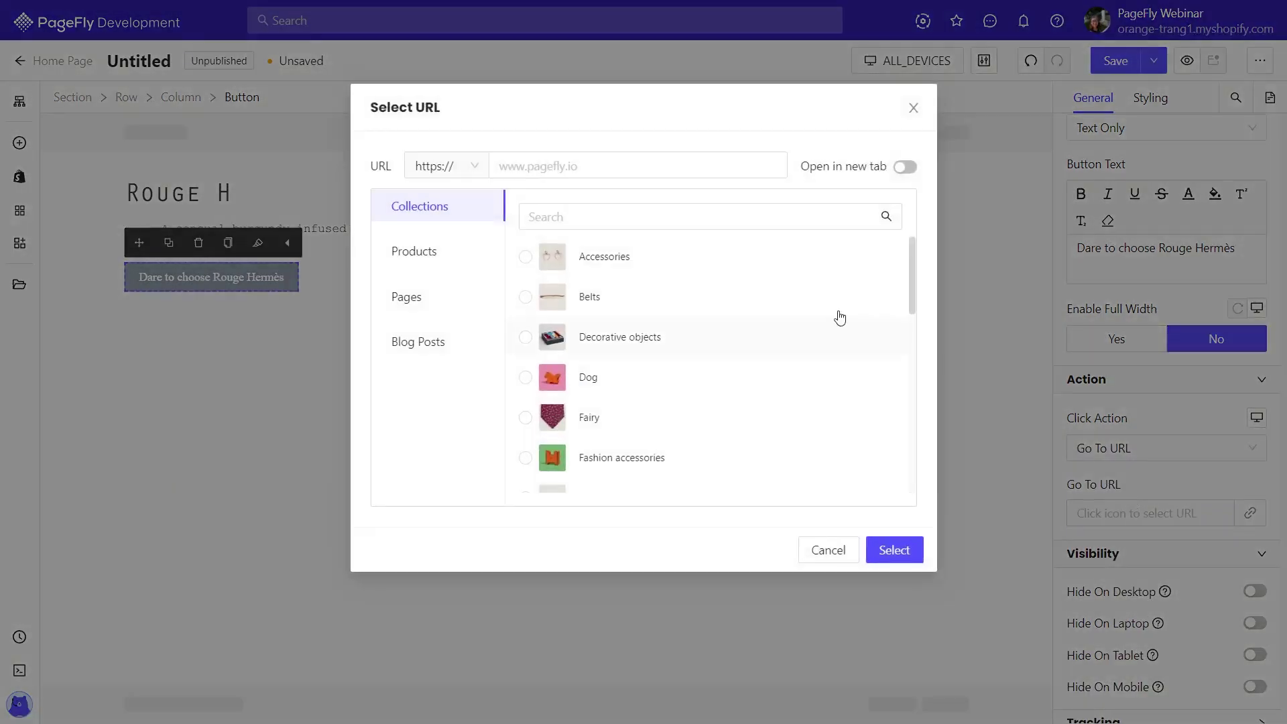
{"action": "left_click", "coordinate": [555, 167]}
{"action": "type", "text": "www.hermes.com/us/en/story/285519-home-outdoor-equestrian/"}
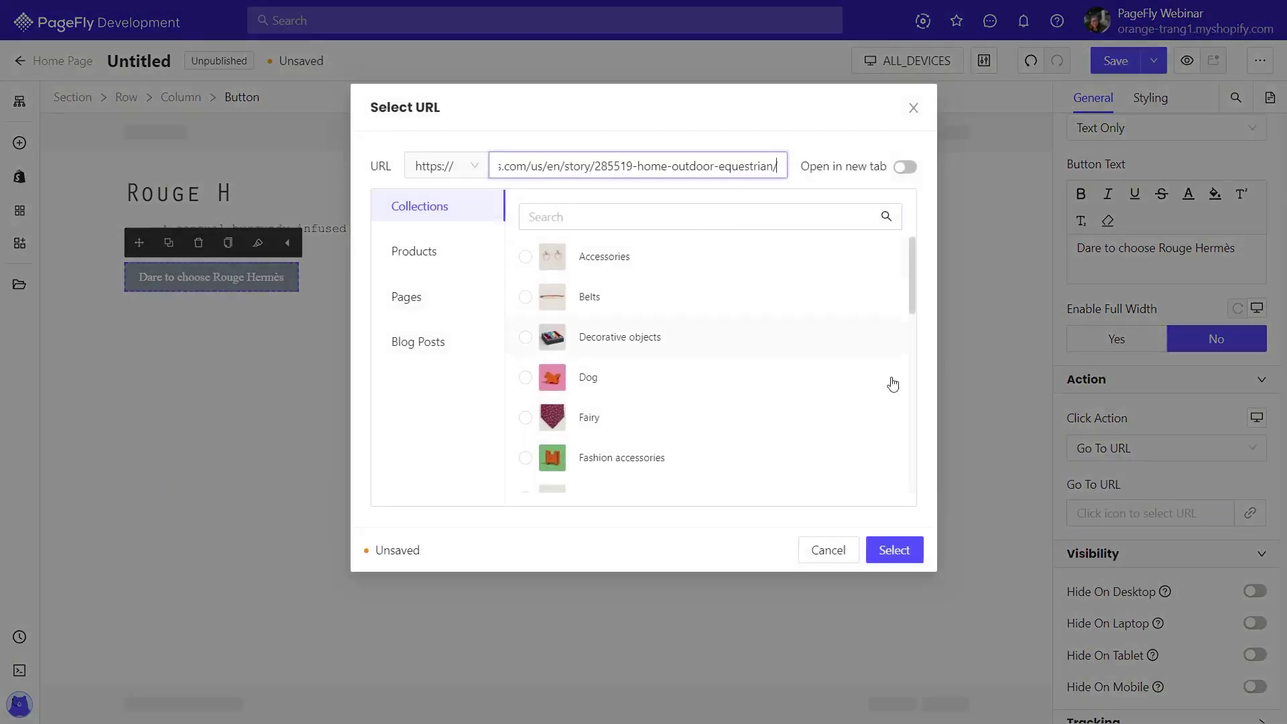
{"action": "left_click", "coordinate": [888, 549]}
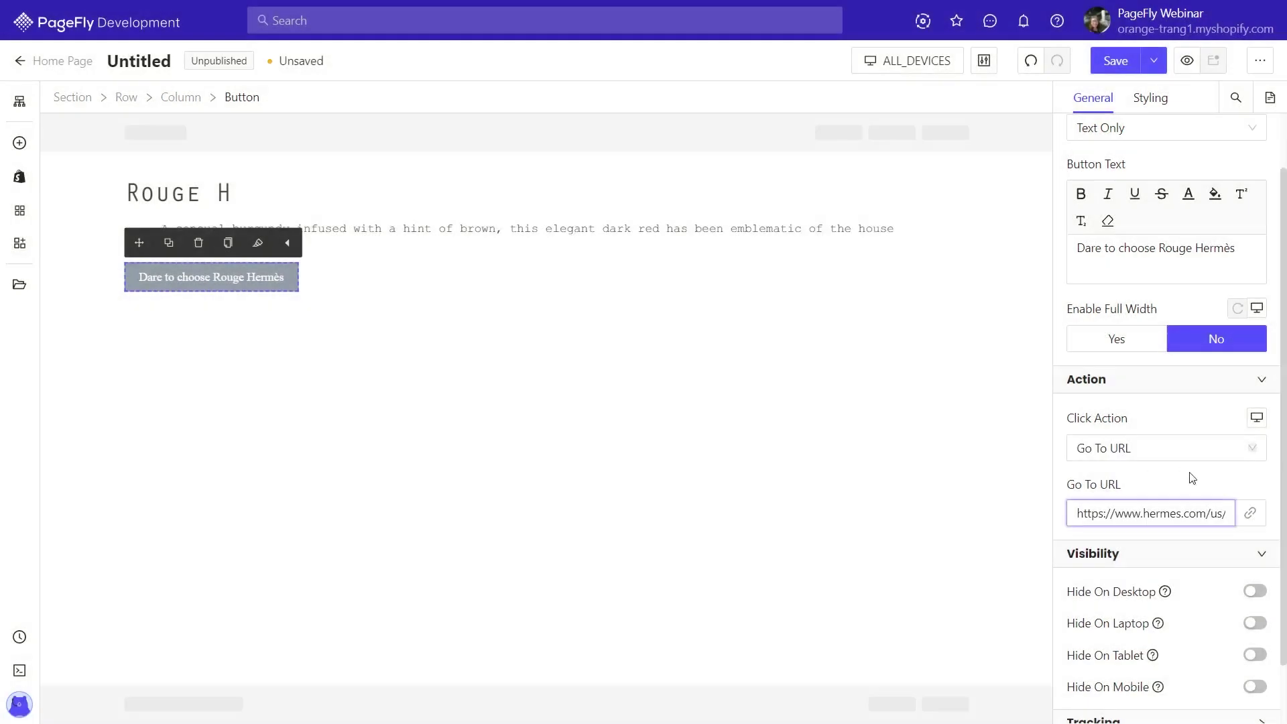
Make the button text dark grey with 5 px top and bottom padding.
{"action": "left_click", "coordinate": [1148, 113]}
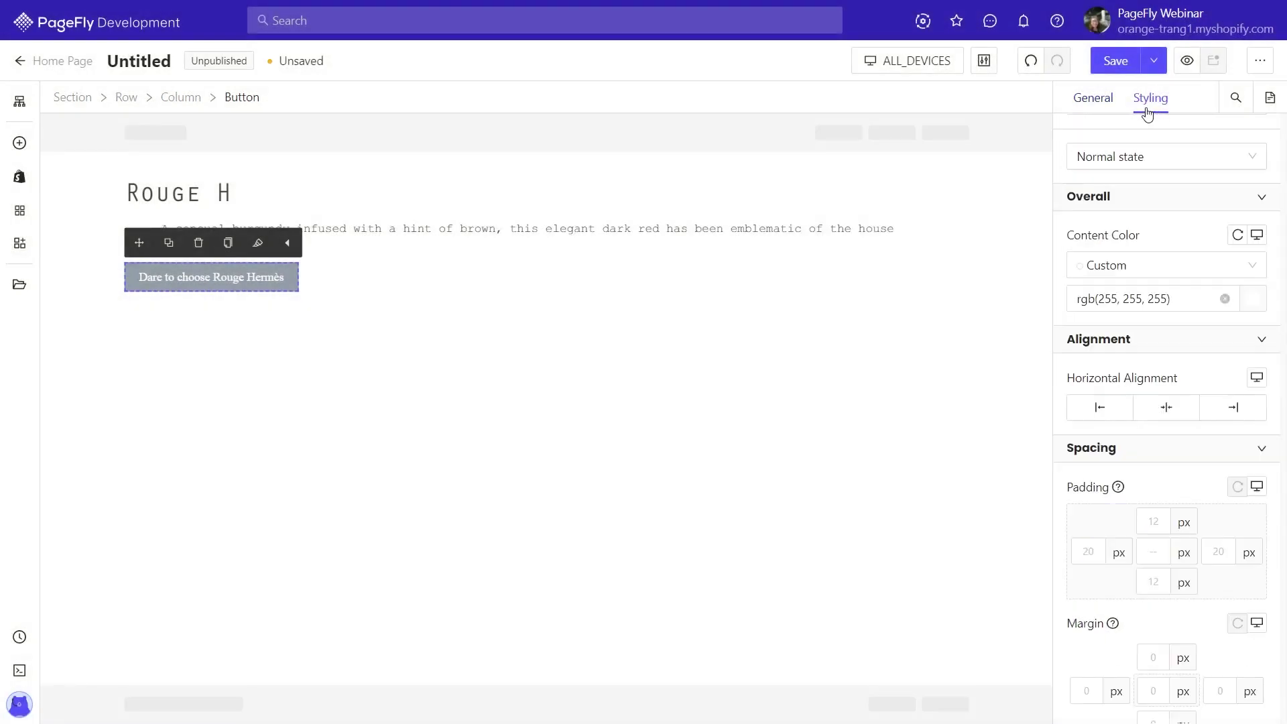
{"action": "left_click", "coordinate": [1250, 299]}
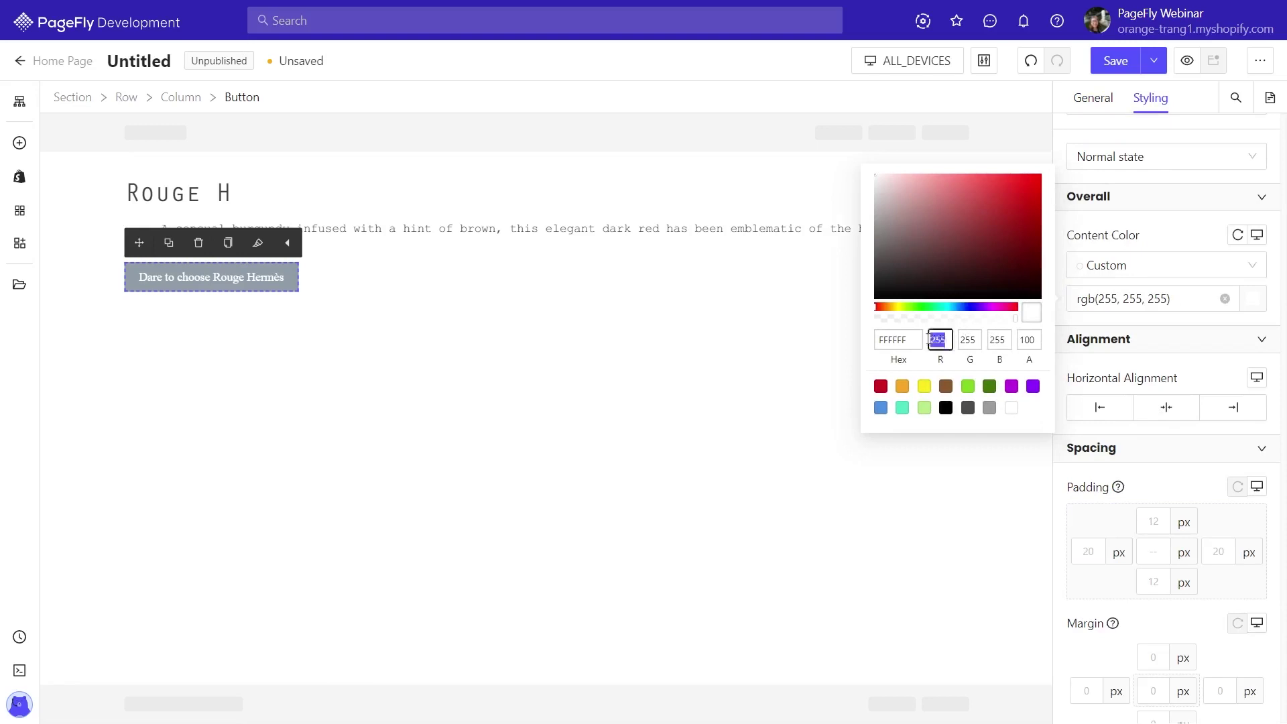
{"action": "left_click", "coordinate": [967, 407]}
{"action": "scroll", "coordinate": [1175, 325], "scroll_direction": "down", "scroll_amount": 3}
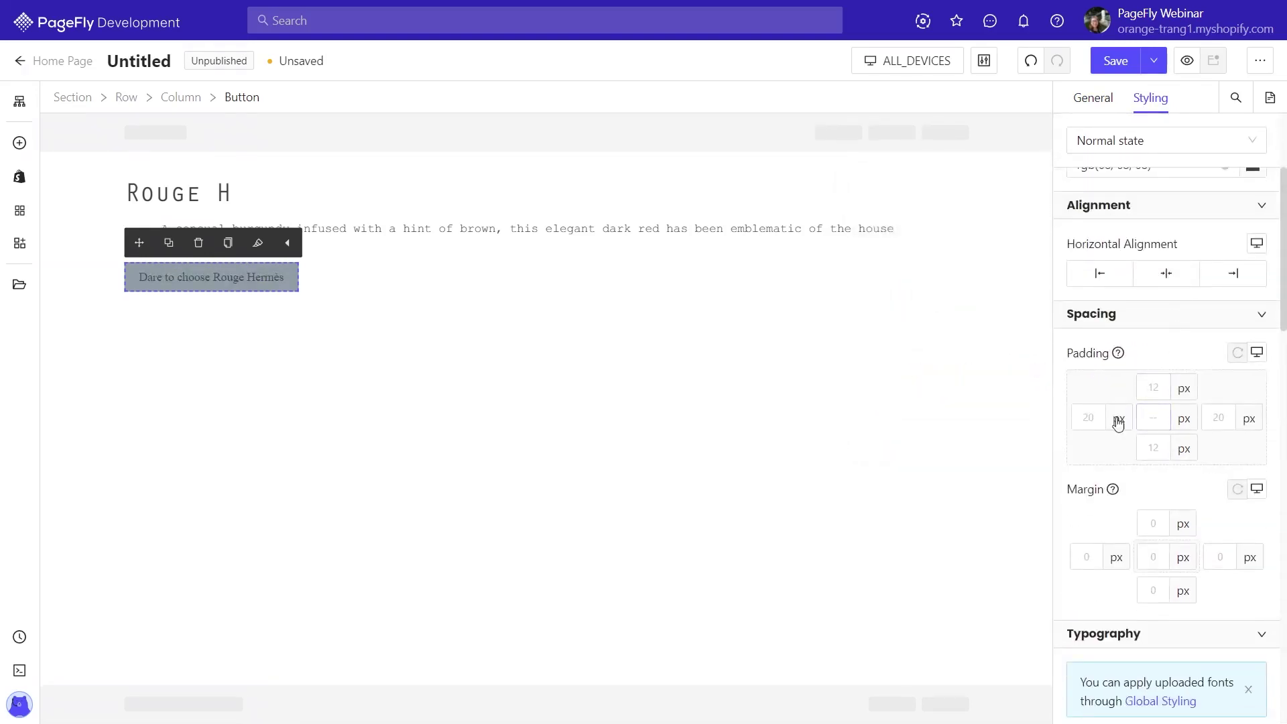
{"action": "left_click", "coordinate": [1113, 421]}
{"action": "type", "text": "0"}
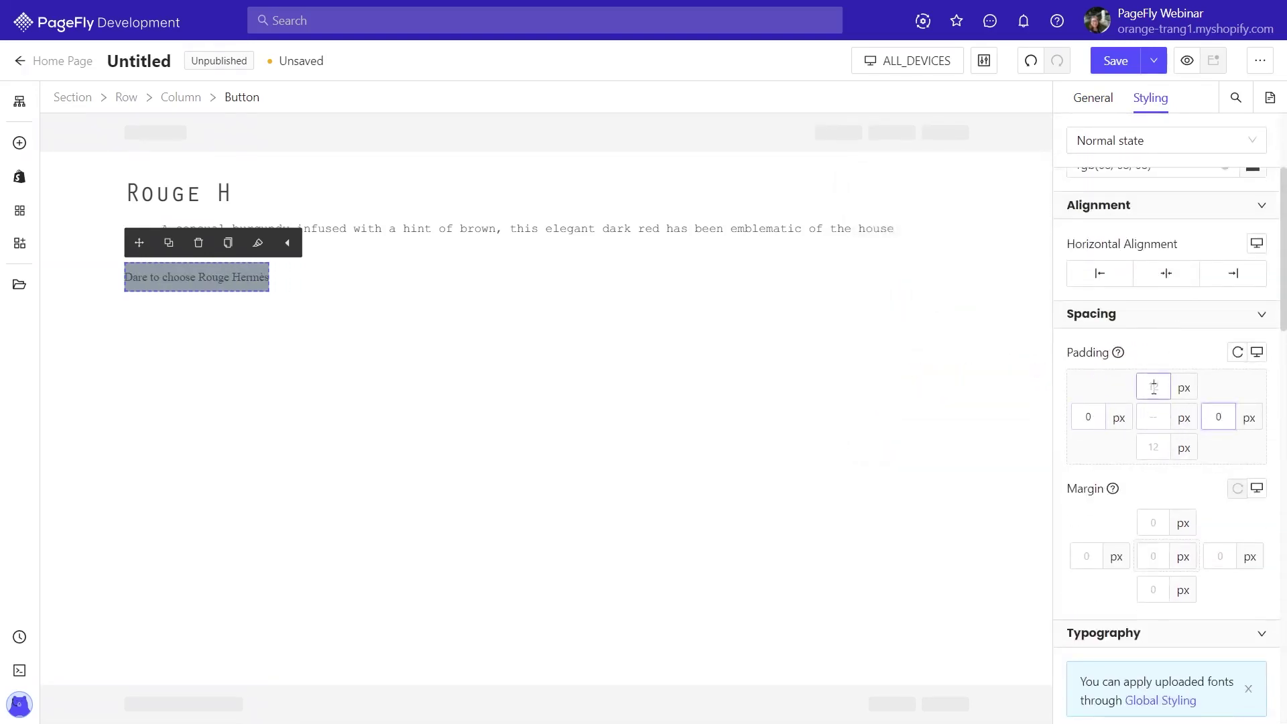
{"action": "type", "text": "5"}
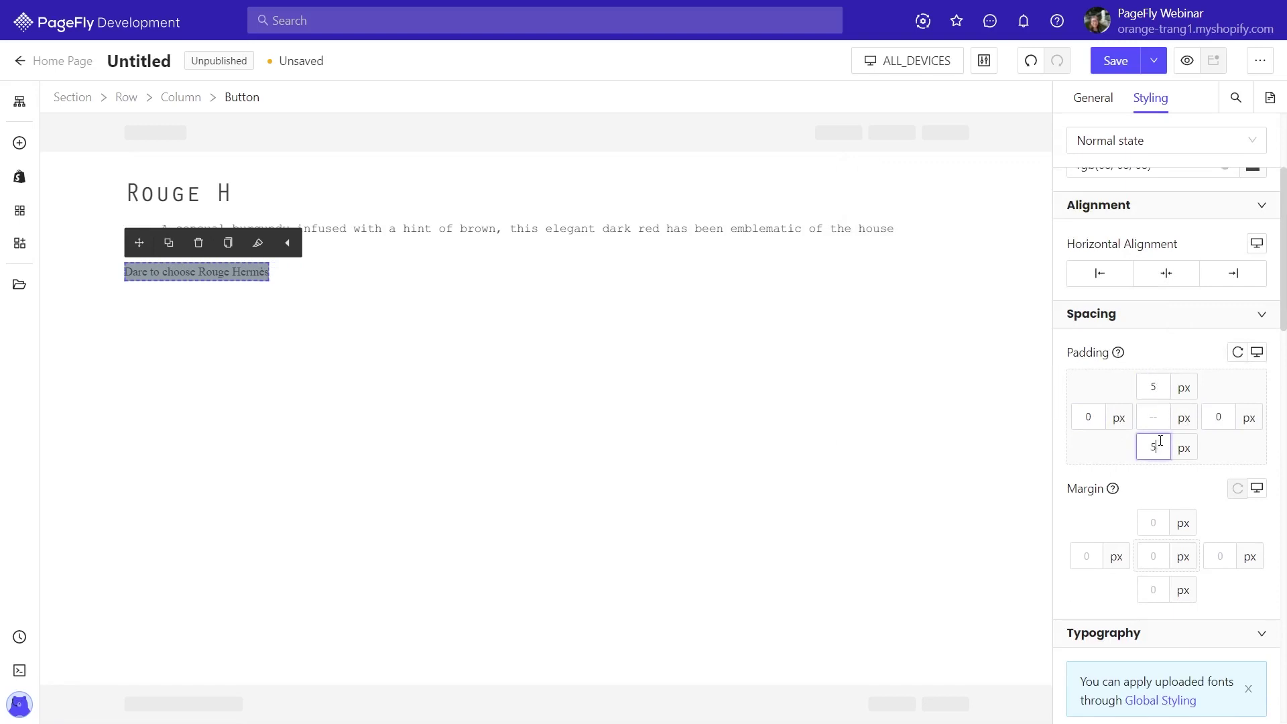
{"action": "left_click", "coordinate": [1160, 440]}
{"action": "type", "text": "5"}
{"action": "scroll", "coordinate": [1160, 441], "scroll_direction": "down", "scroll_amount": 6}
Set the button label to Courier New, 16 px, Extra Light weight.
{"action": "left_click", "coordinate": [1132, 372]}
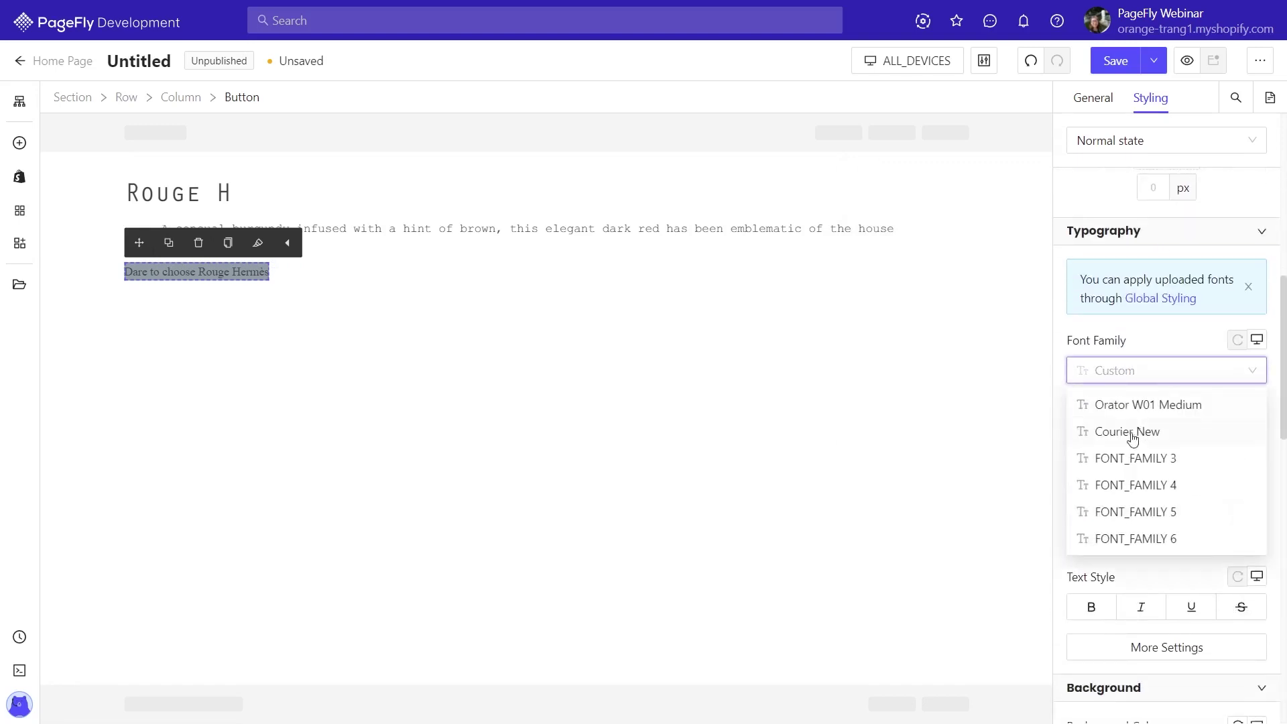
{"action": "left_click", "coordinate": [1117, 433]}
{"action": "left_click", "coordinate": [1210, 489]}
{"action": "type", "text": "16"}
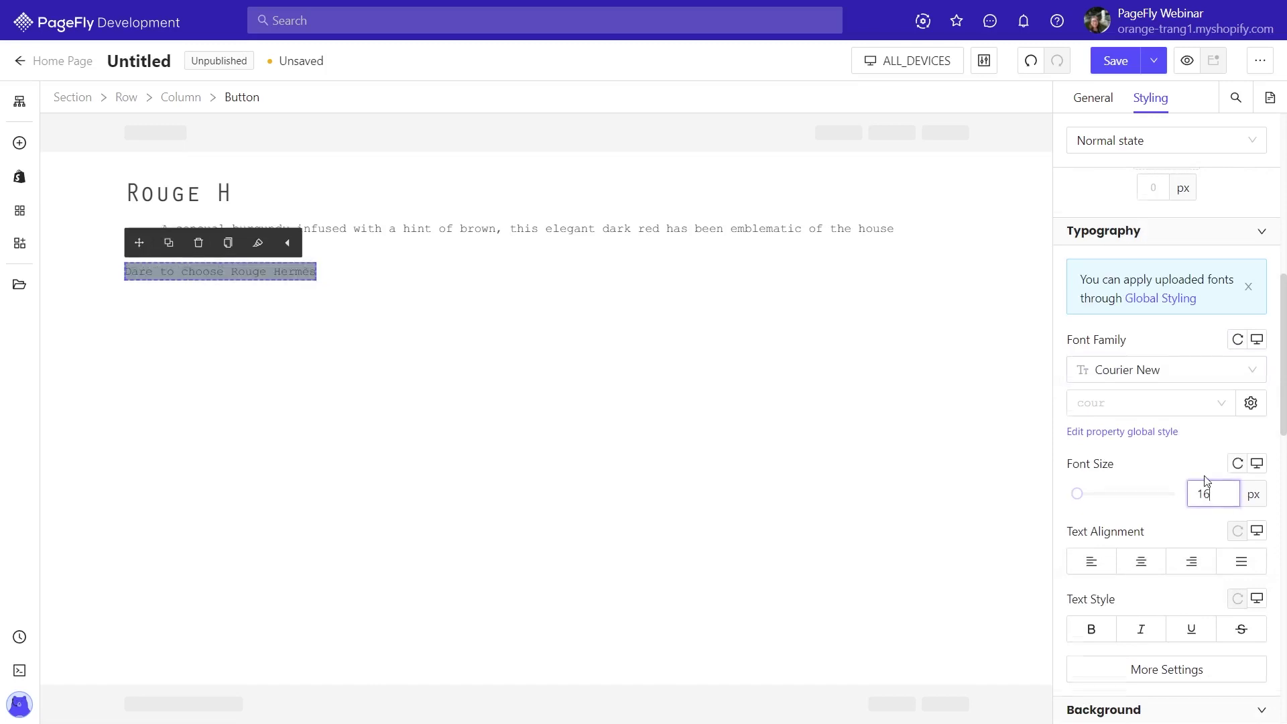
{"action": "scroll", "coordinate": [1206, 480], "scroll_direction": "down", "scroll_amount": 2}
{"action": "left_click", "coordinate": [1178, 542]}
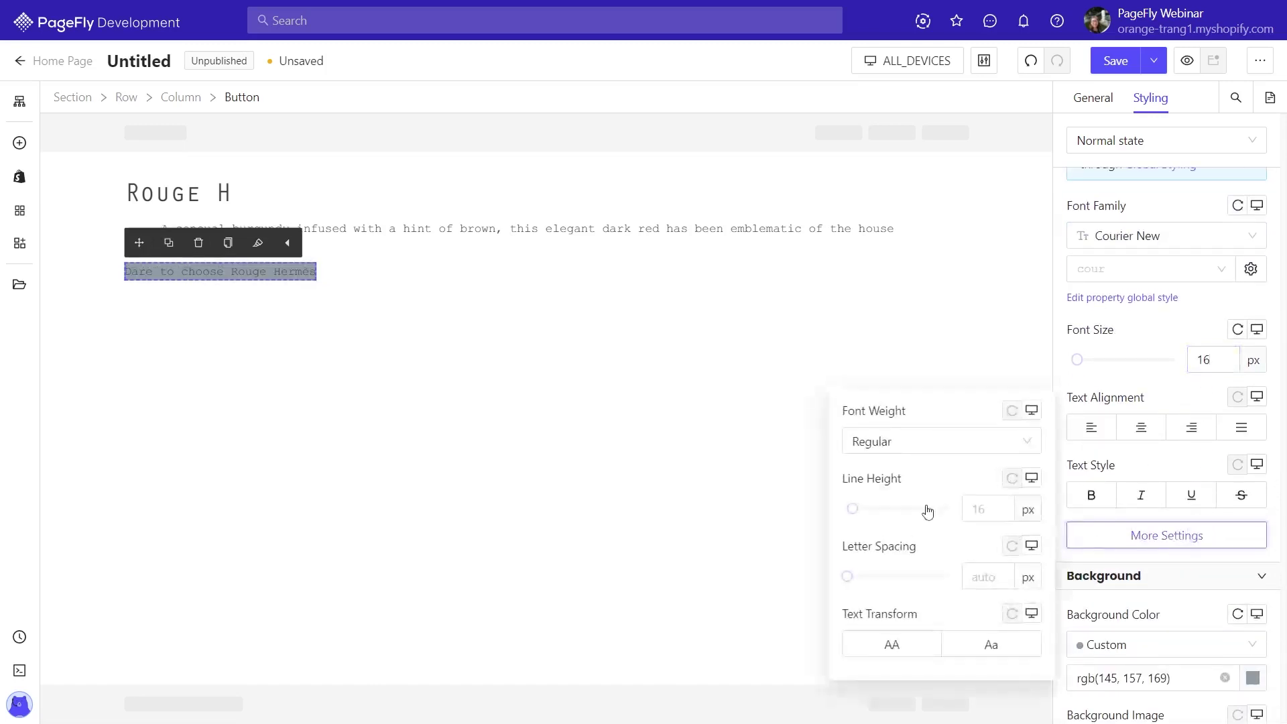
{"action": "left_click", "coordinate": [901, 446]}
{"action": "left_click", "coordinate": [910, 507]}
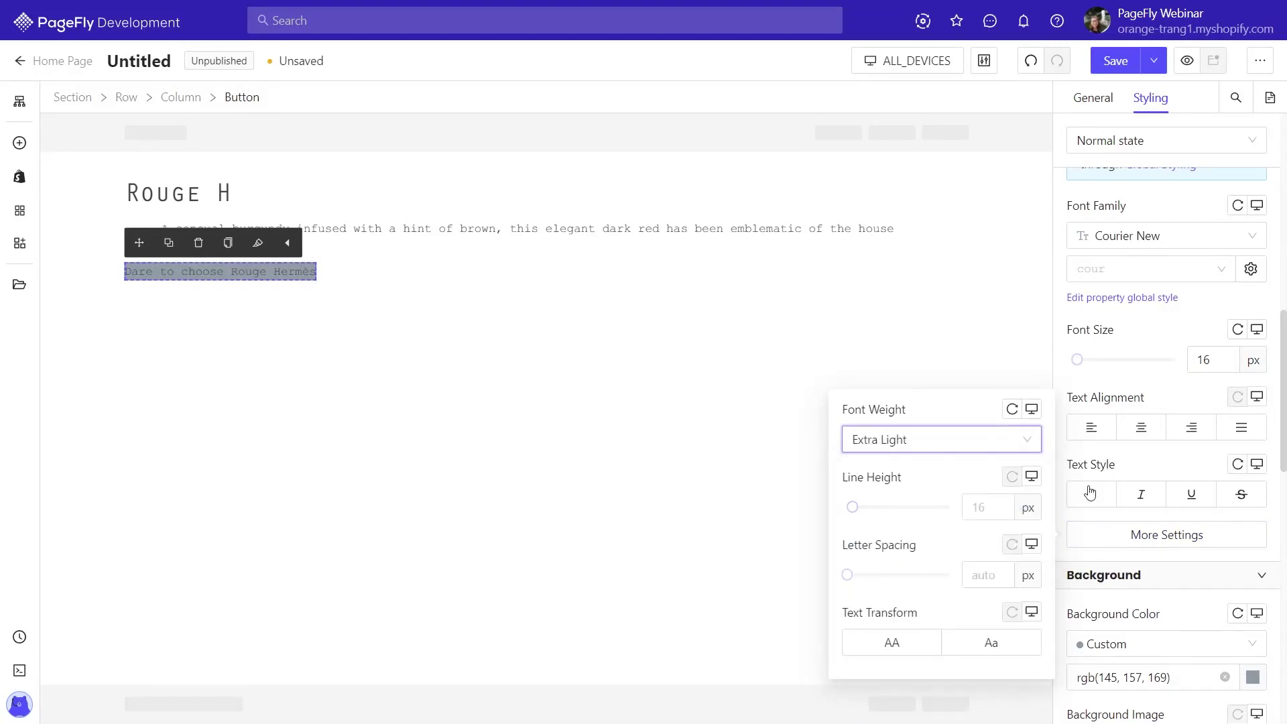
{"action": "left_click", "coordinate": [1177, 461]}
Clear the button's background and give it a solid border: transparent top, left, right, #444444 bottom.
{"action": "scroll", "coordinate": [1200, 469], "scroll_direction": "down", "scroll_amount": 3}
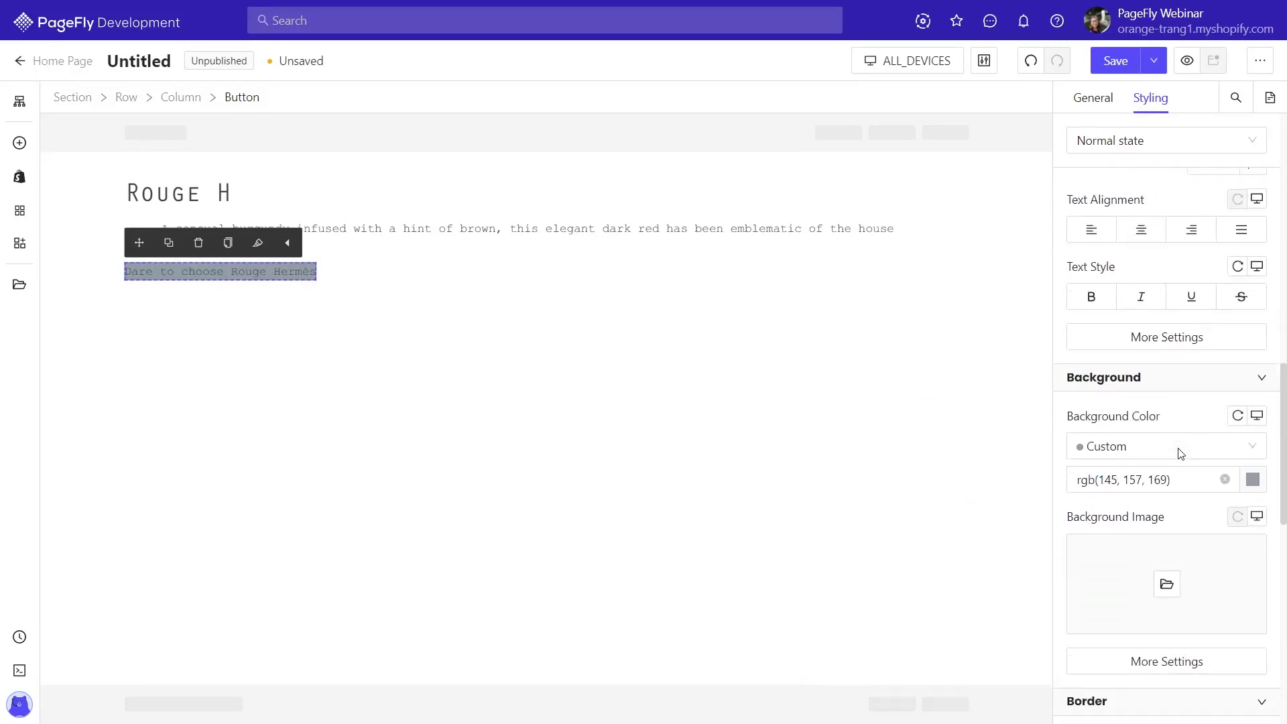
{"action": "left_click", "coordinate": [1225, 482]}
{"action": "scroll", "coordinate": [1225, 482], "scroll_direction": "down", "scroll_amount": 4}
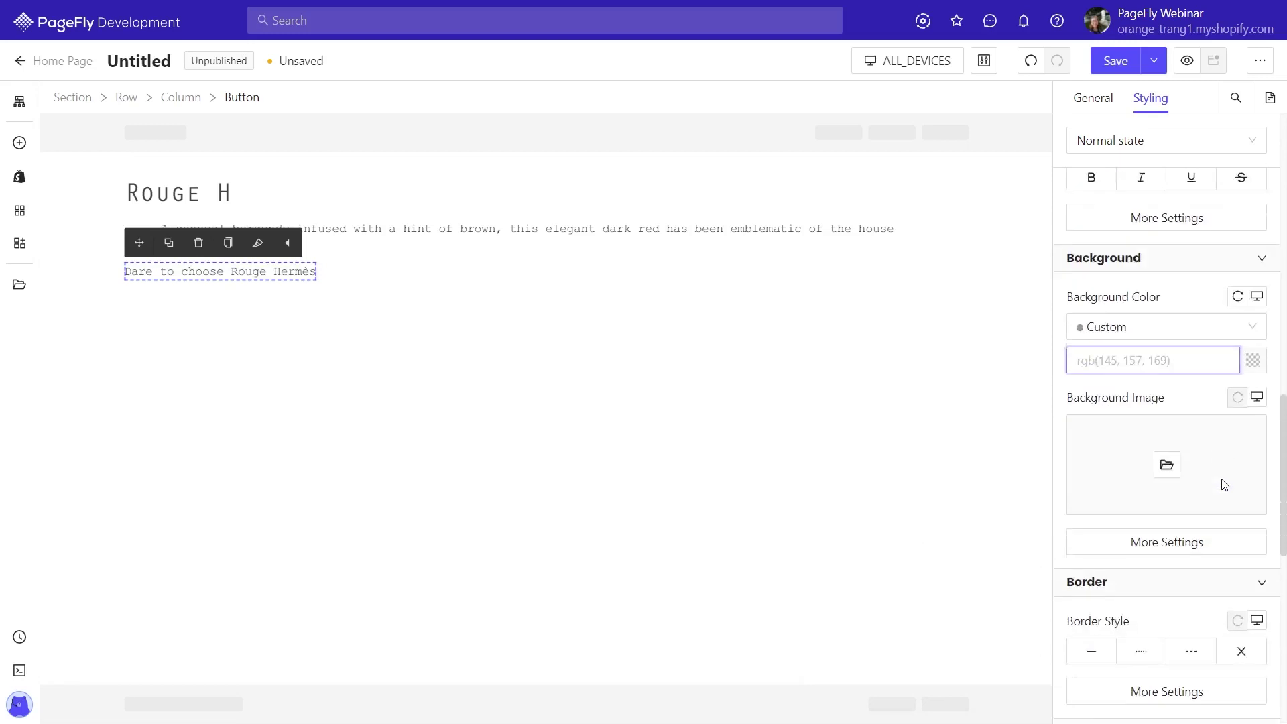
{"action": "scroll", "coordinate": [1225, 484], "scroll_direction": "down", "scroll_amount": 1}
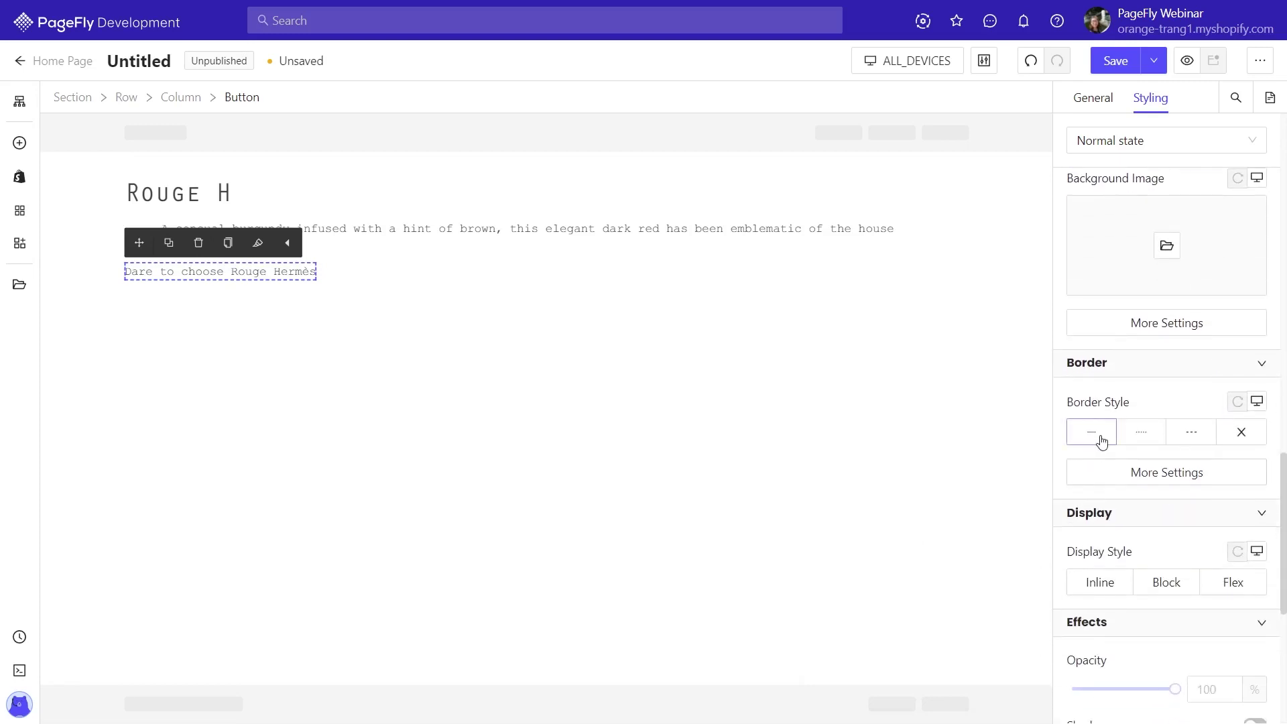
{"action": "left_click", "coordinate": [1097, 440]}
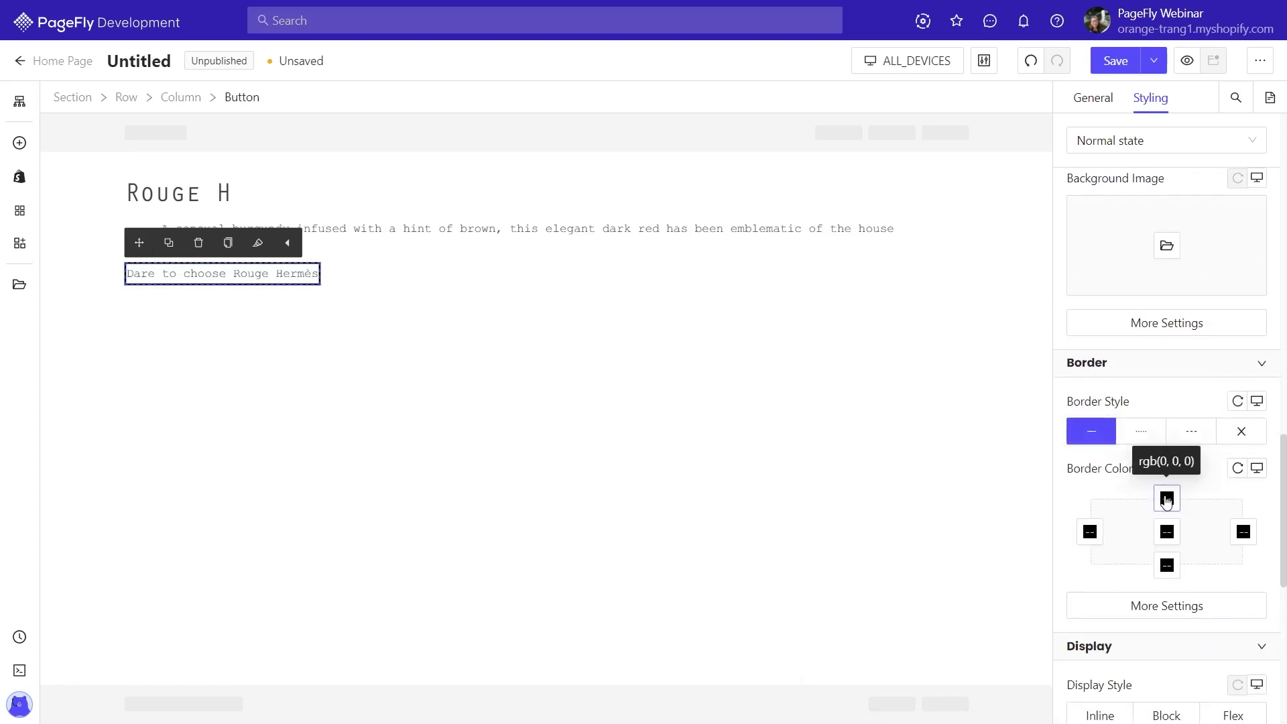
{"action": "left_click", "coordinate": [1166, 497]}
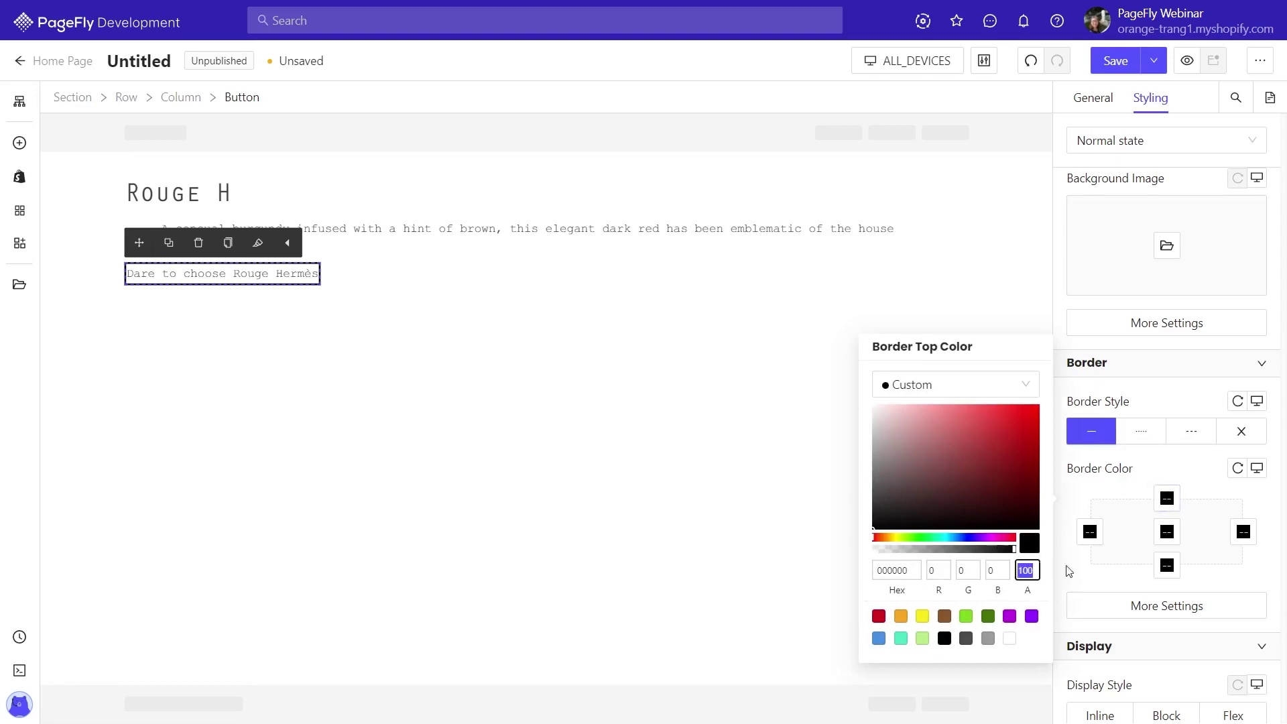
{"action": "left_click", "coordinate": [1093, 534]}
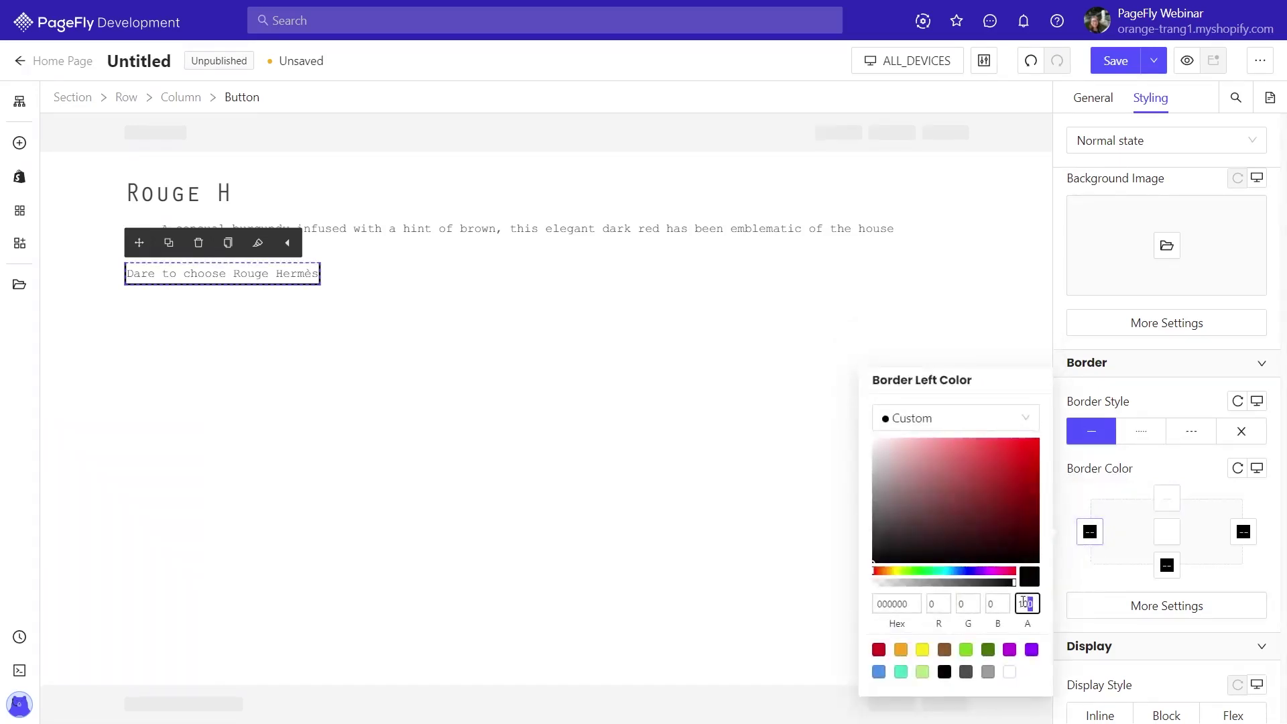
{"action": "type", "text": "0"}
{"action": "left_click", "coordinate": [1237, 540]}
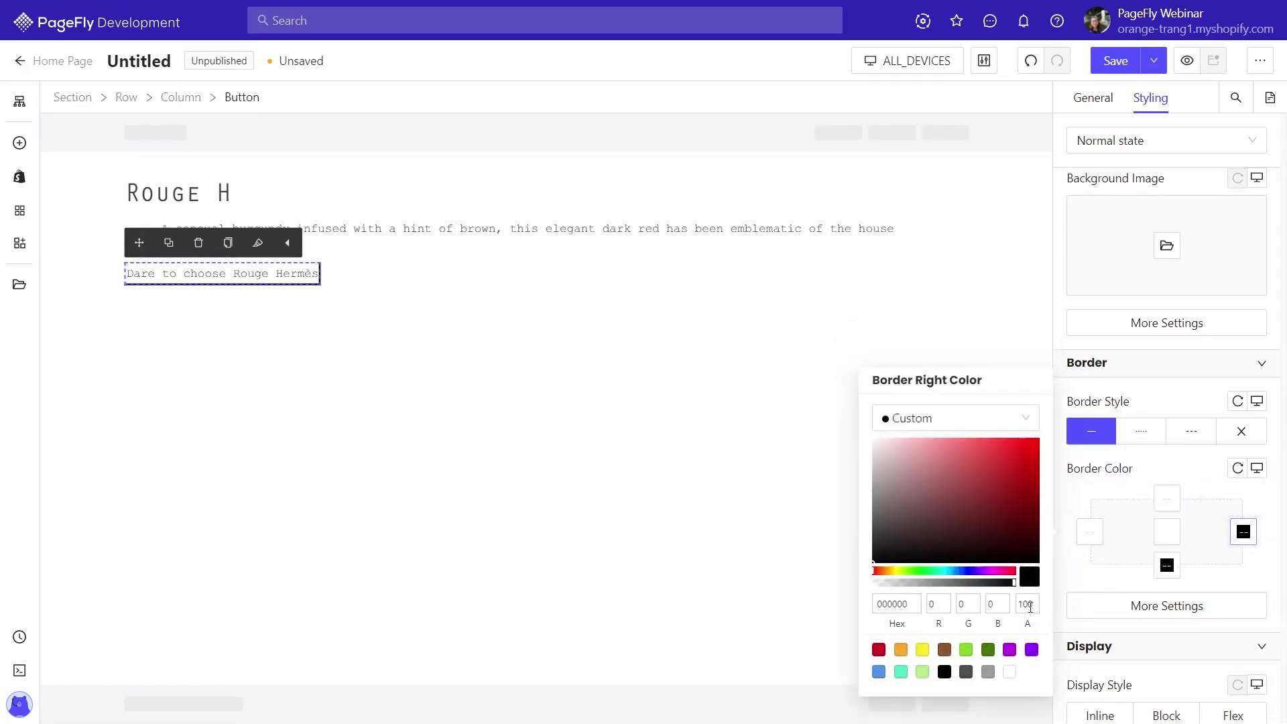
{"action": "left_click", "coordinate": [1167, 564]}
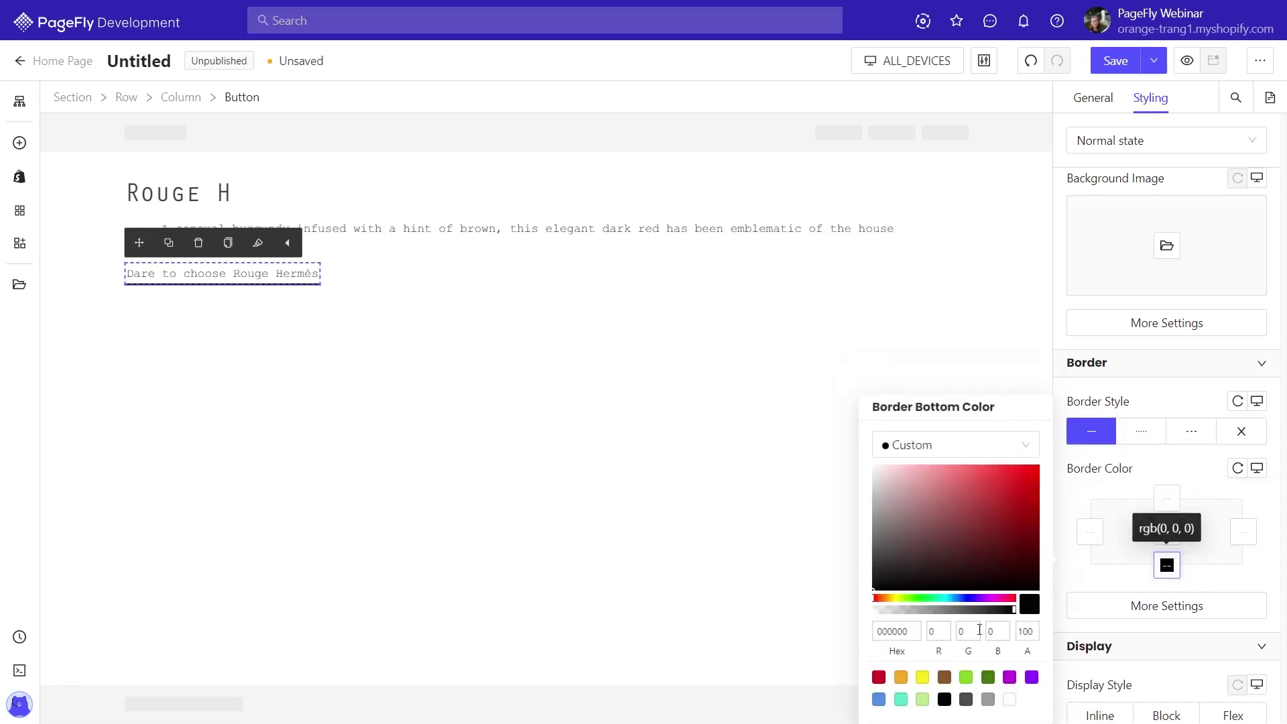
{"action": "left_click", "coordinate": [929, 625]}
{"action": "key", "text": "Tab"}
{"action": "key", "text": "Tab"}
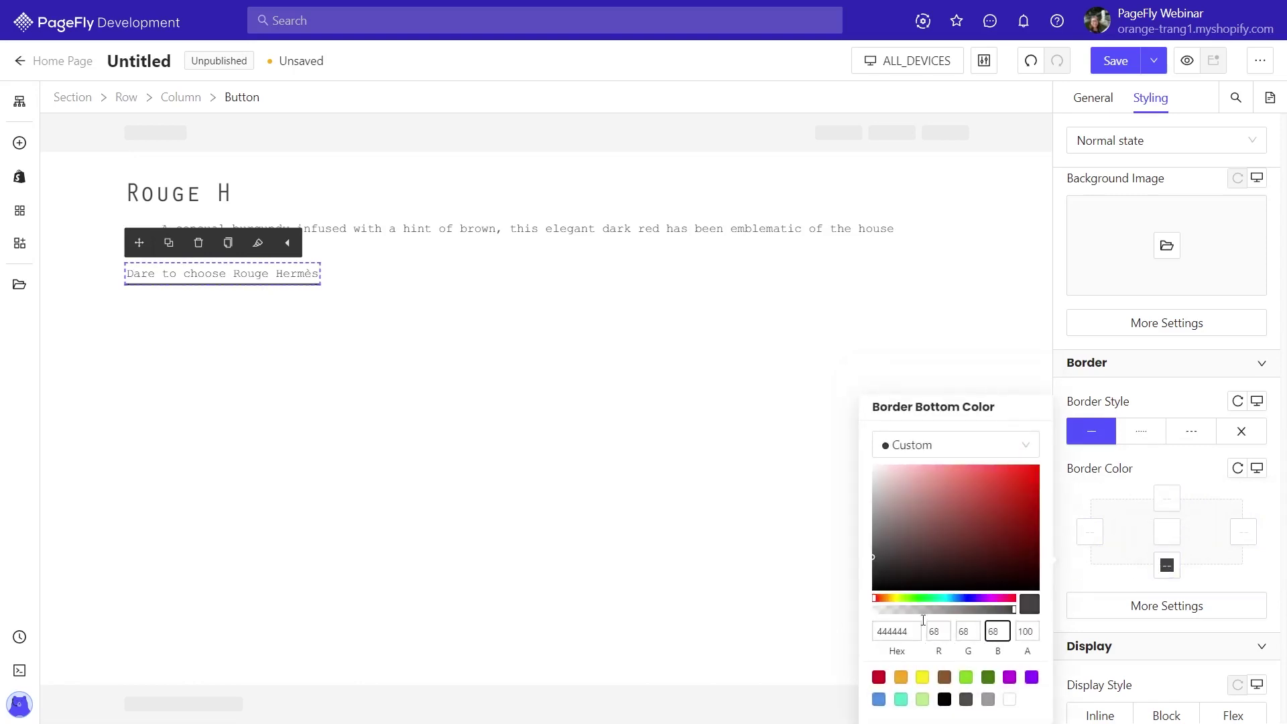
Set the button's border width to 2 px.
{"action": "left_click", "coordinate": [1162, 606]}
{"action": "double_click", "coordinate": [942, 530]}
{"action": "type", "text": "2"}
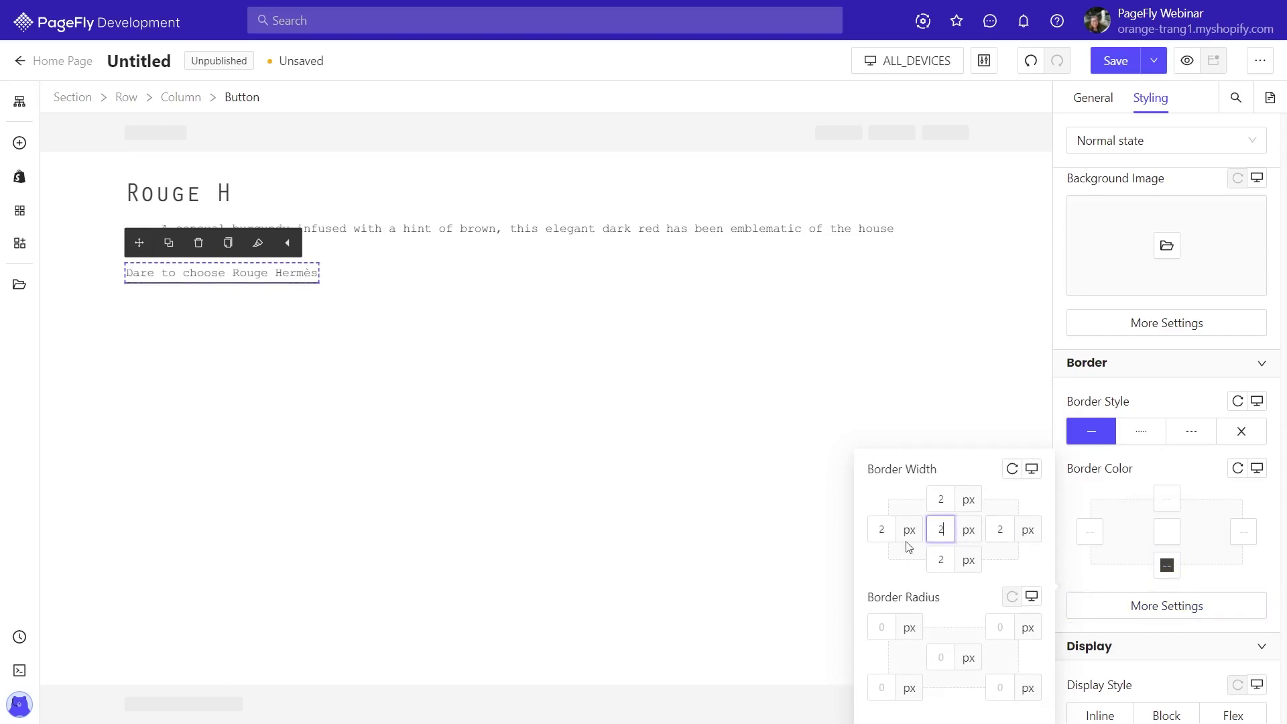
{"action": "left_click", "coordinate": [1112, 582]}
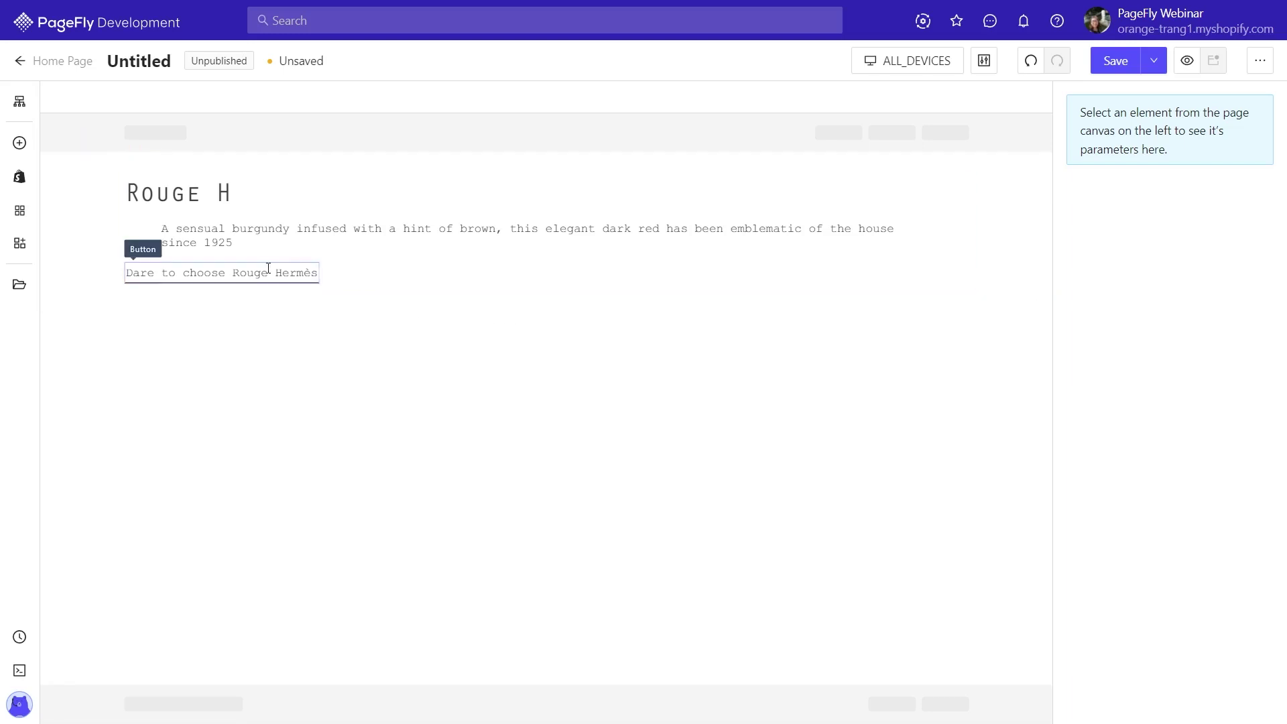
Set Border Style to none for the Dare to choose Rouge Hermès button's Mouse over state.
{"action": "left_click", "coordinate": [269, 272]}
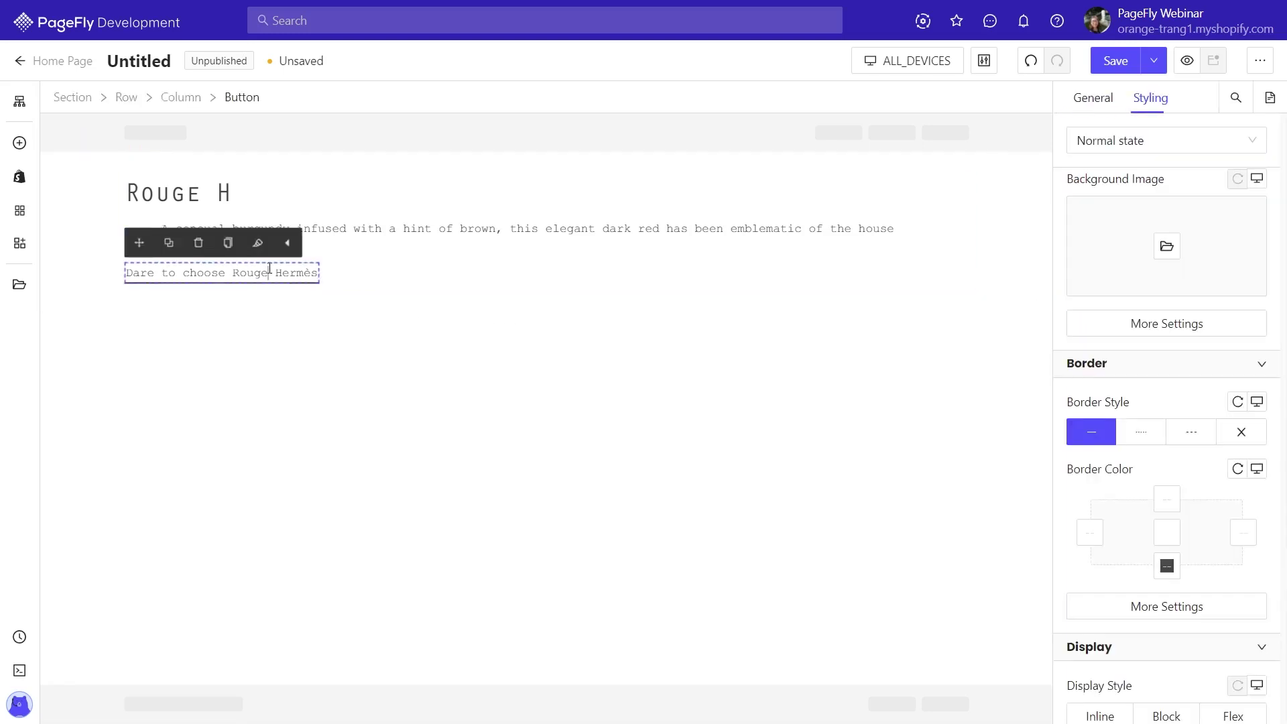
{"action": "left_click", "coordinate": [1141, 144]}
{"action": "left_click", "coordinate": [1107, 201]}
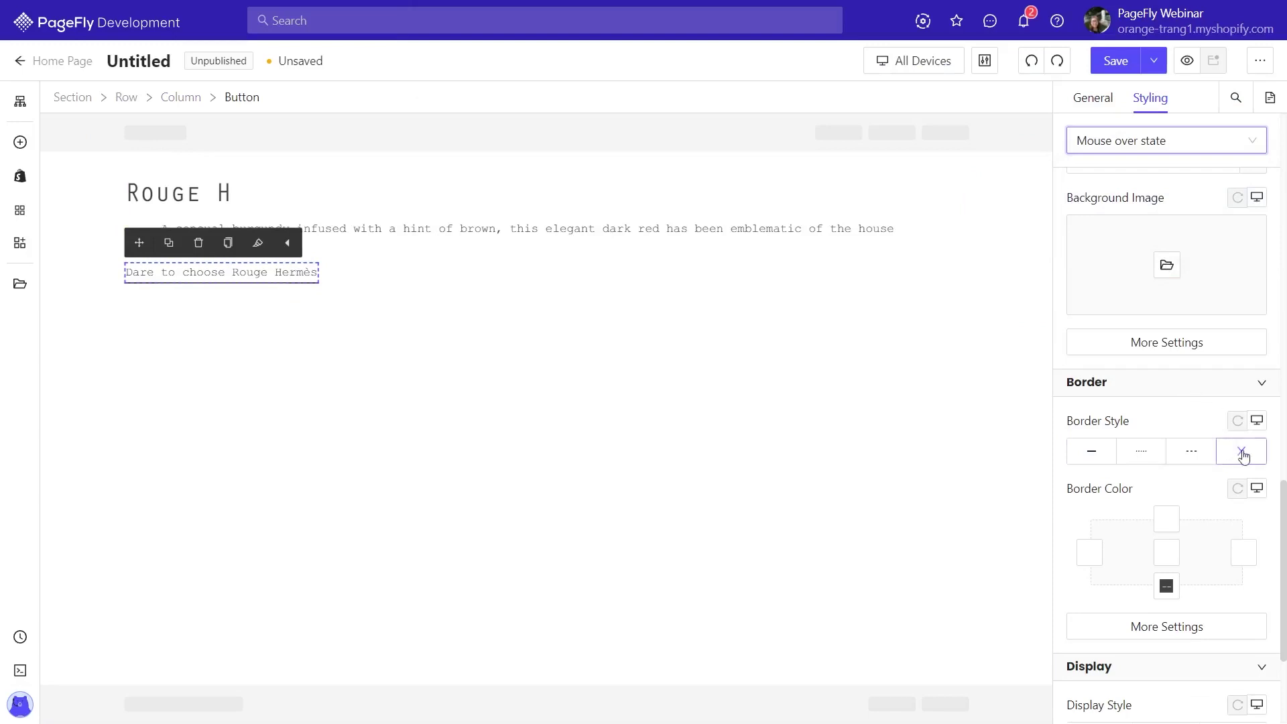
{"action": "left_click", "coordinate": [1235, 452]}
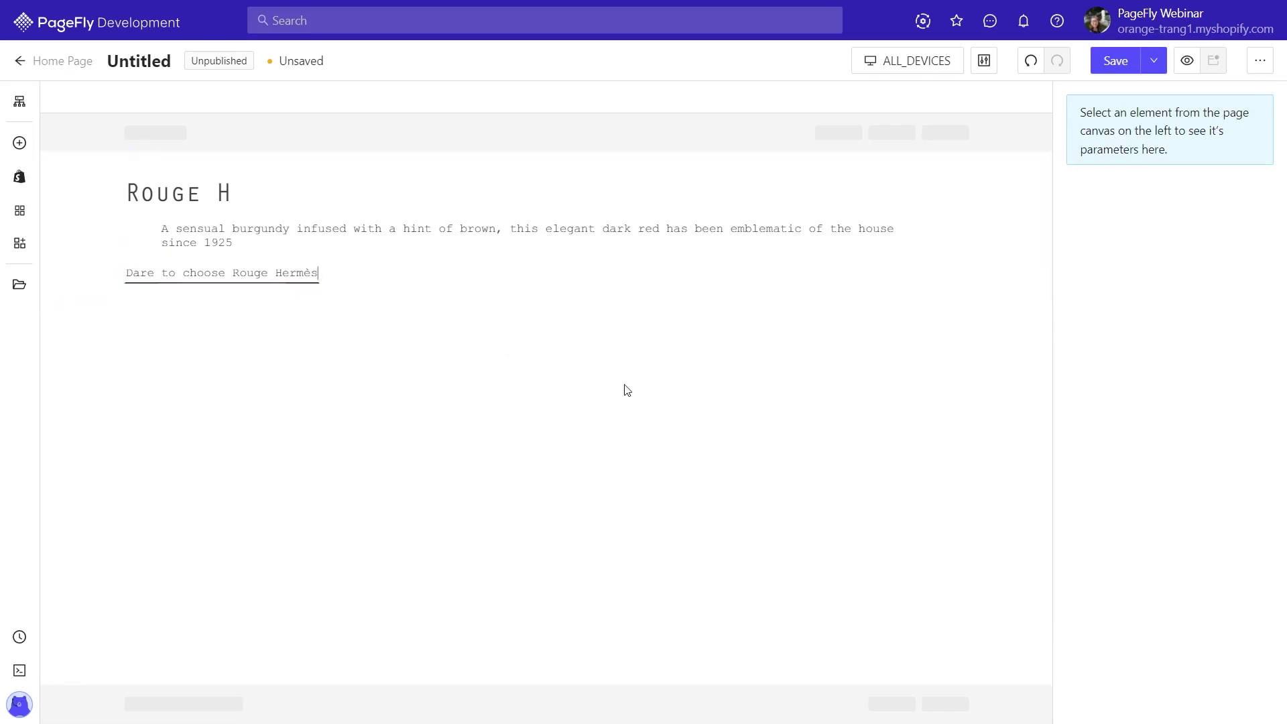
Drag an Image element below the button and choose the red saddle picture as its source.
{"action": "left_click", "coordinate": [21, 146]}
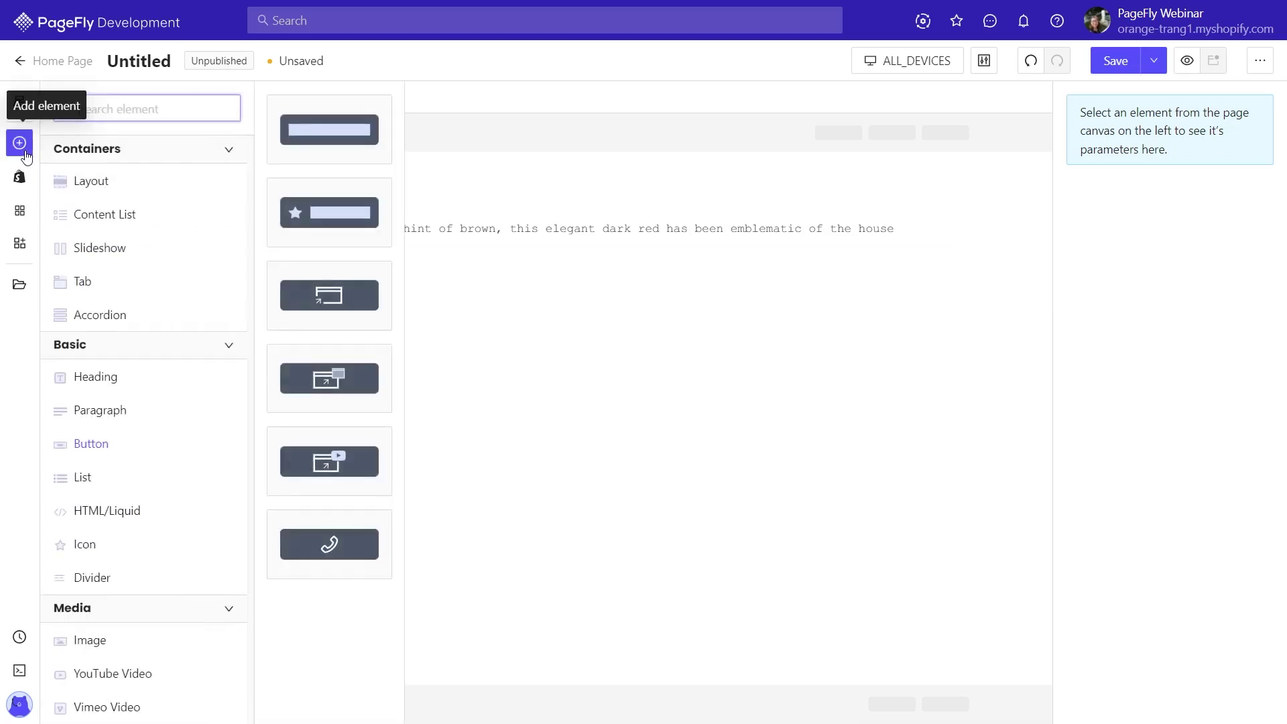
{"action": "scroll", "coordinate": [136, 335], "scroll_direction": "down", "scroll_amount": 2}
{"action": "mouse_move", "coordinate": [118, 504]}
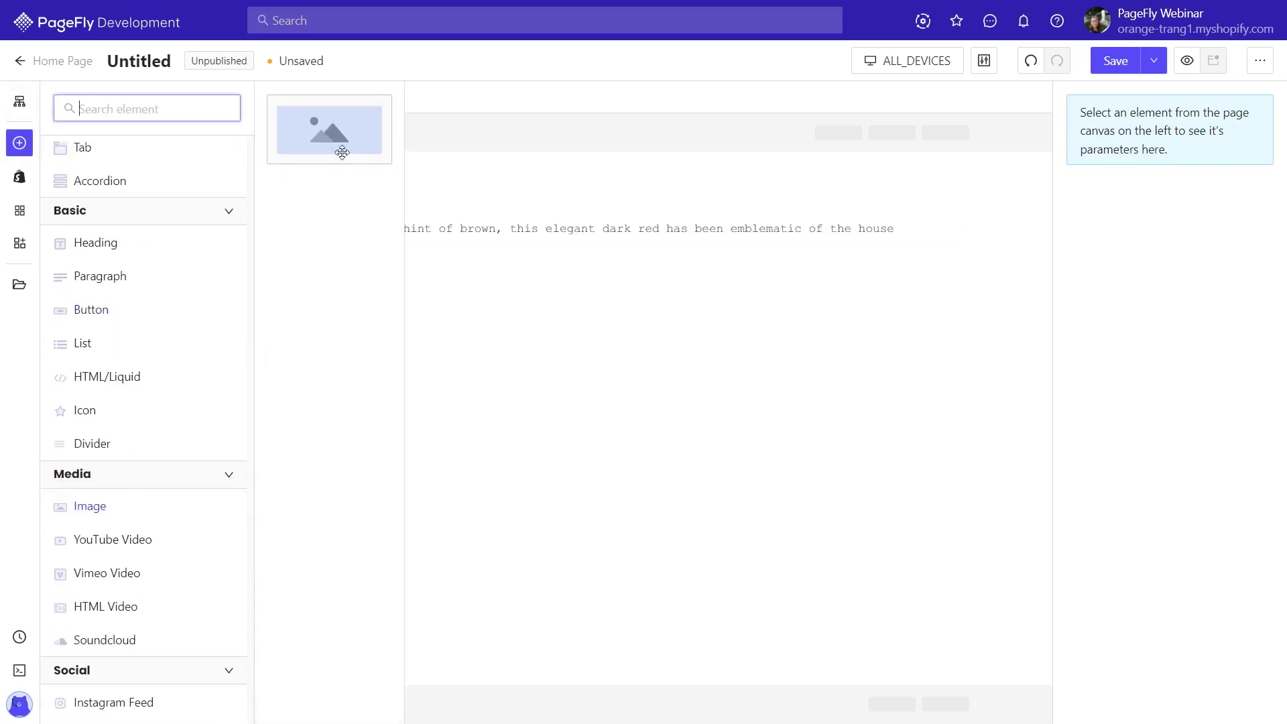
{"action": "left_click_drag", "start_coordinate": [328, 130], "coordinate": [386, 291]}
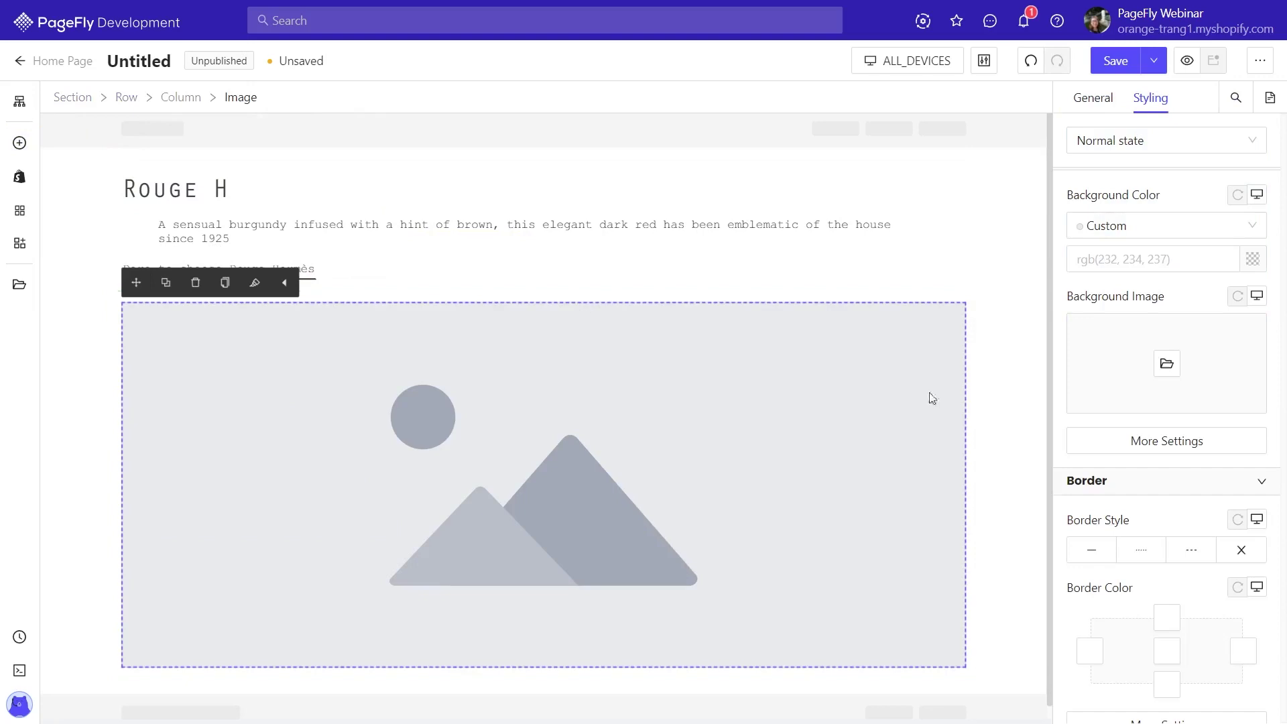
{"action": "left_click", "coordinate": [1093, 97]}
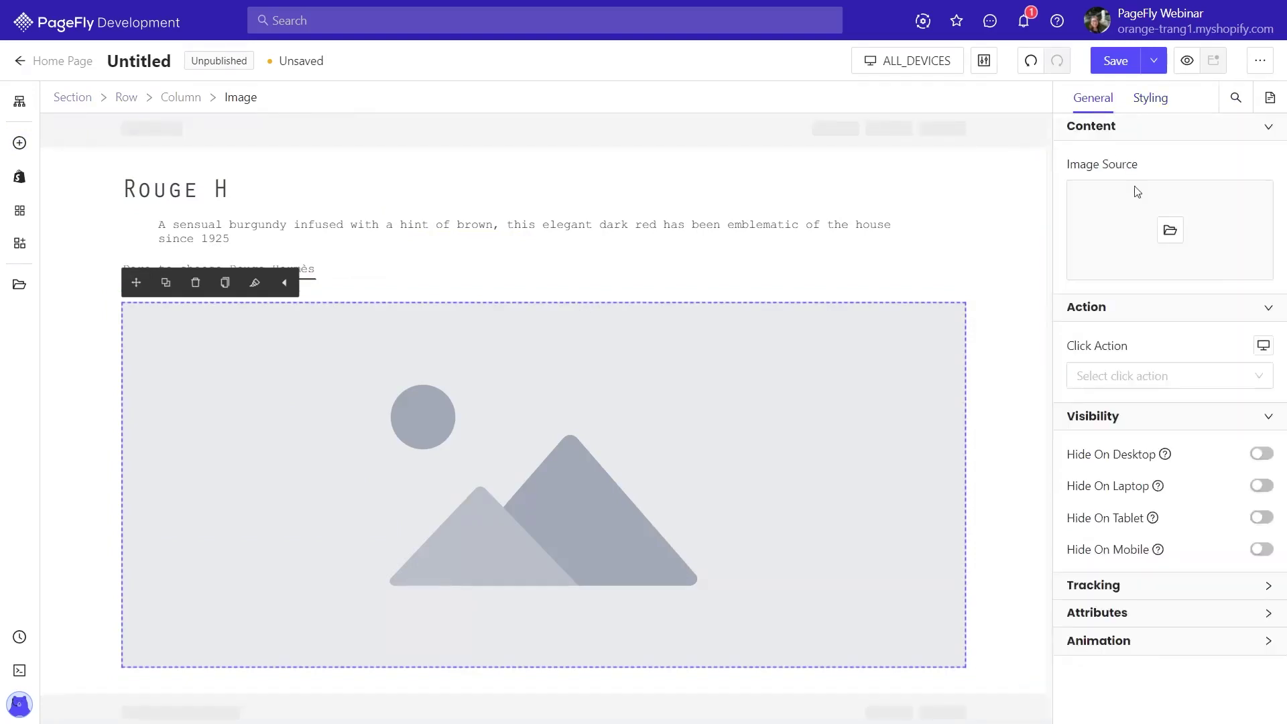
{"action": "left_click", "coordinate": [1170, 230]}
{"action": "left_click", "coordinate": [690, 325]}
{"action": "left_click", "coordinate": [1063, 573]}
{"action": "scroll", "coordinate": [966, 519], "scroll_direction": "down", "scroll_amount": 2}
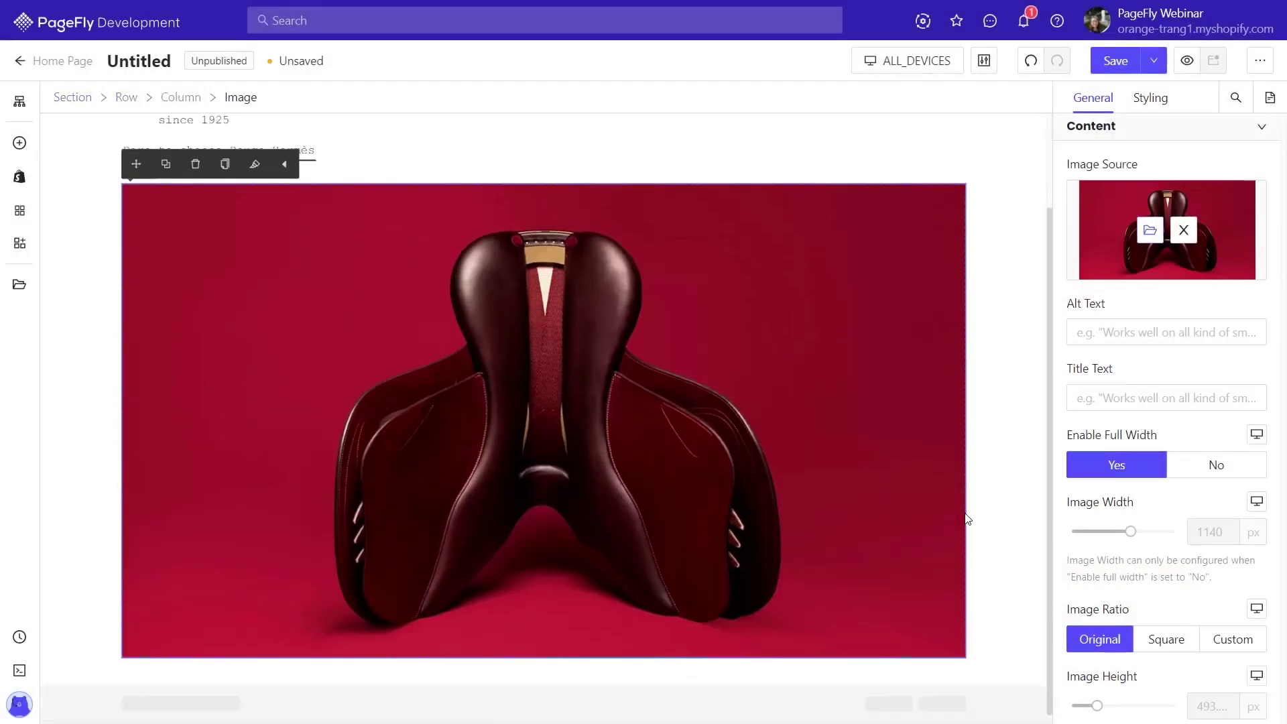
Select the section holding the Rouge H heading and open its Styling settings for text alignment.
{"action": "scroll", "coordinate": [967, 519], "scroll_direction": "up", "scroll_amount": 1}
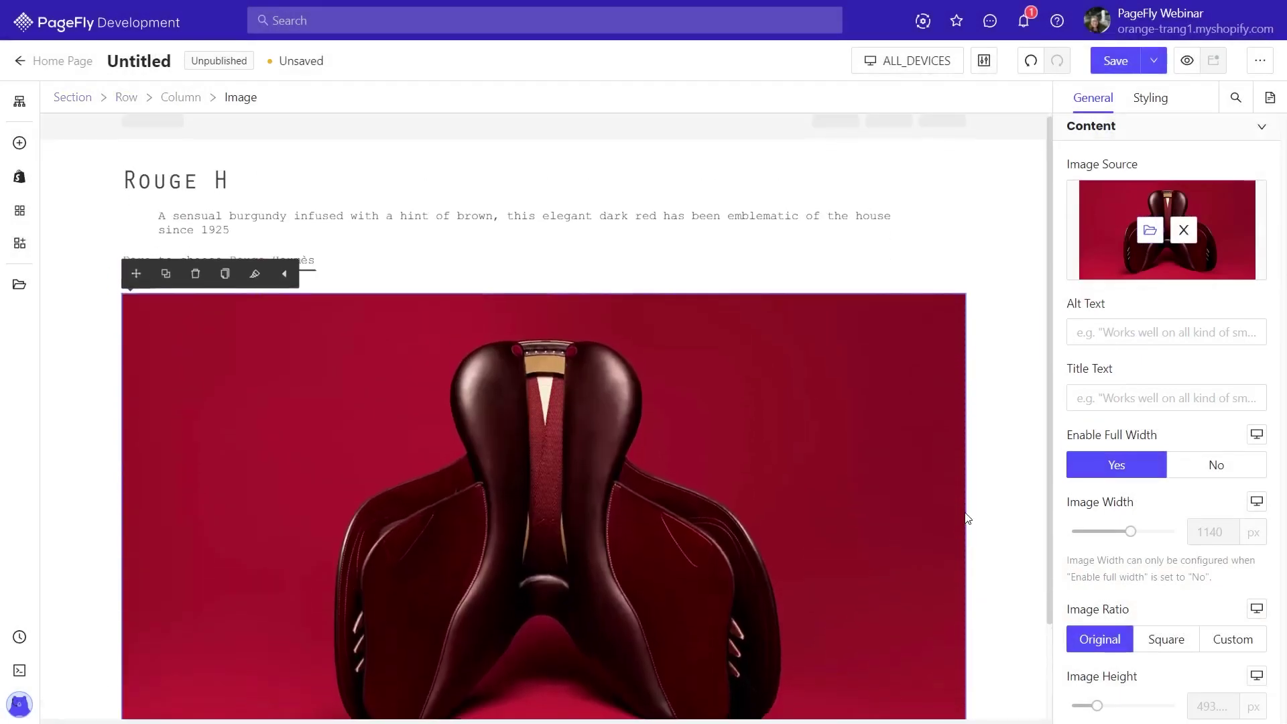
{"action": "left_click", "coordinate": [79, 100]}
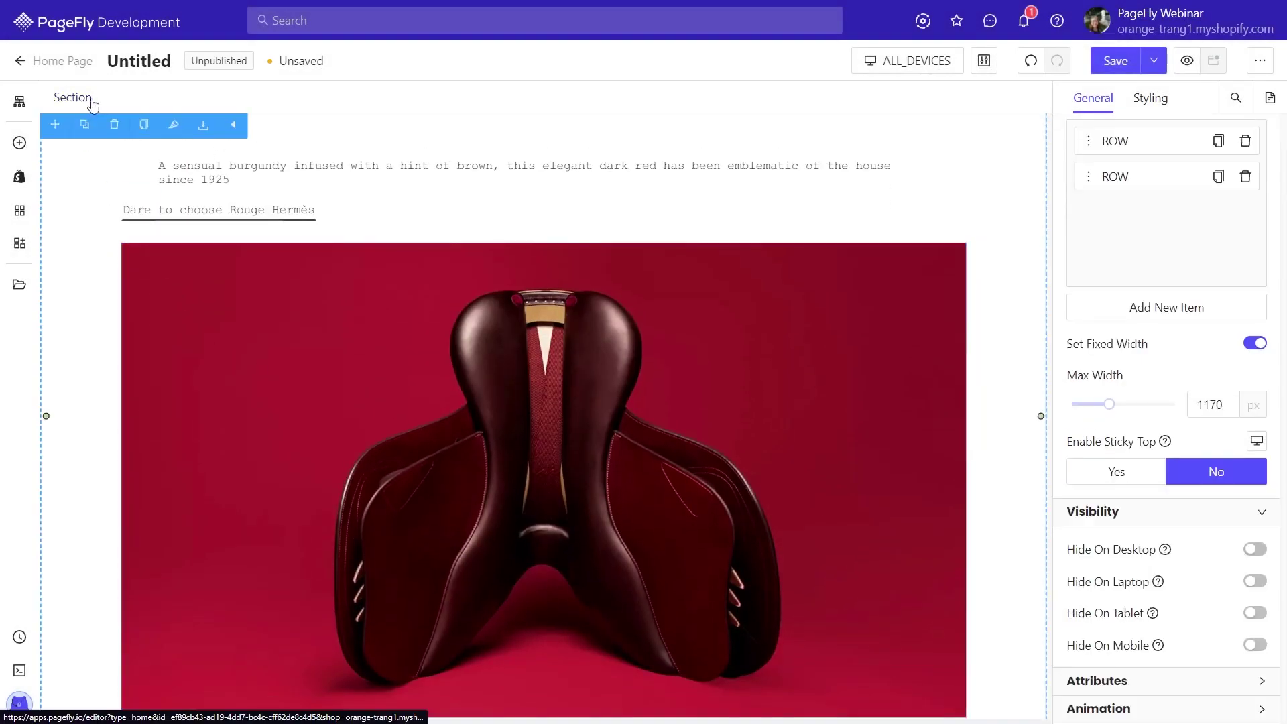
{"action": "left_click", "coordinate": [1146, 100]}
{"action": "scroll", "coordinate": [1163, 231], "scroll_direction": "down", "scroll_amount": 7}
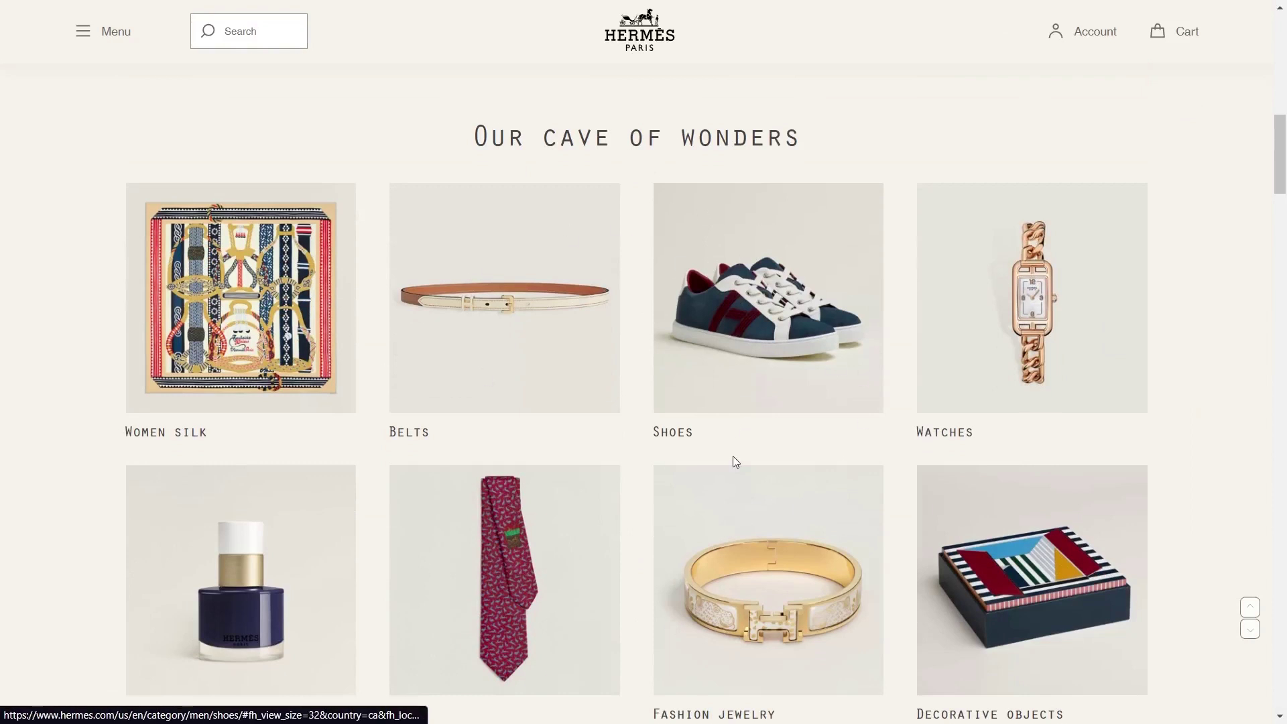
{"action": "scroll", "coordinate": [734, 456], "scroll_direction": "down", "scroll_amount": 1}
{"action": "scroll", "coordinate": [733, 456], "scroll_direction": "up", "scroll_amount": 1}
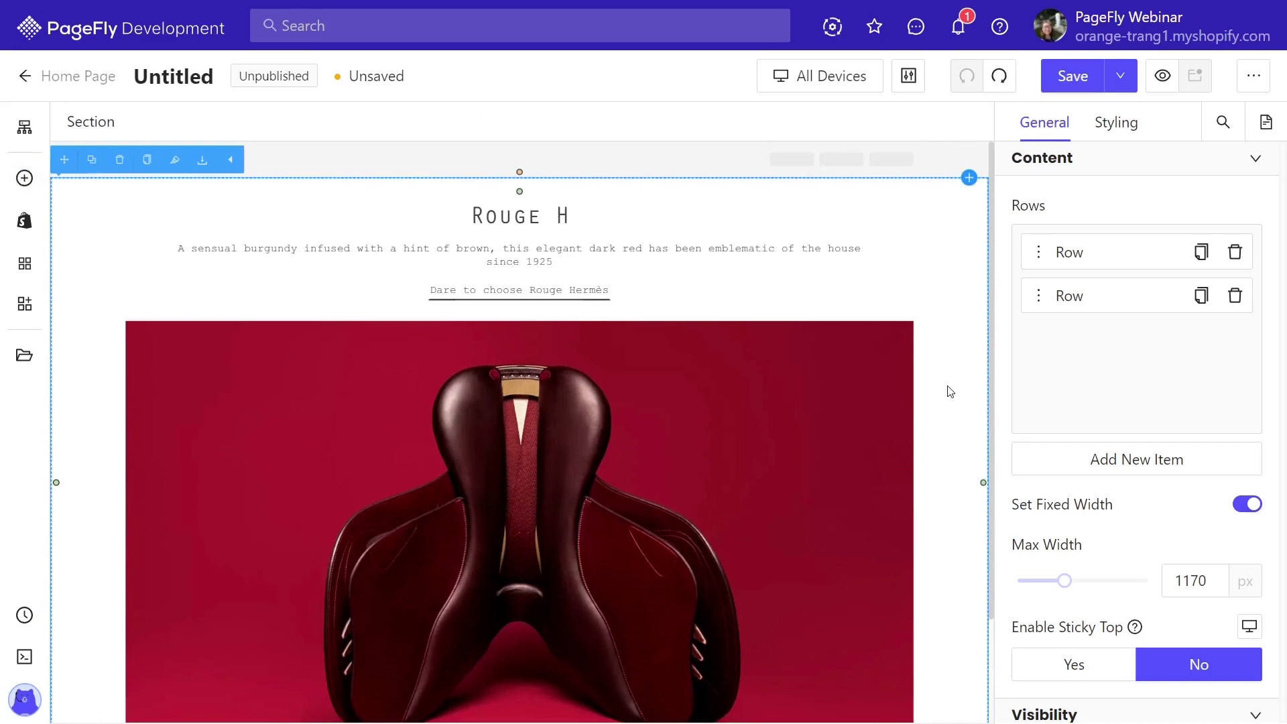
{"action": "scroll", "coordinate": [950, 392], "scroll_direction": "down", "scroll_amount": 2}
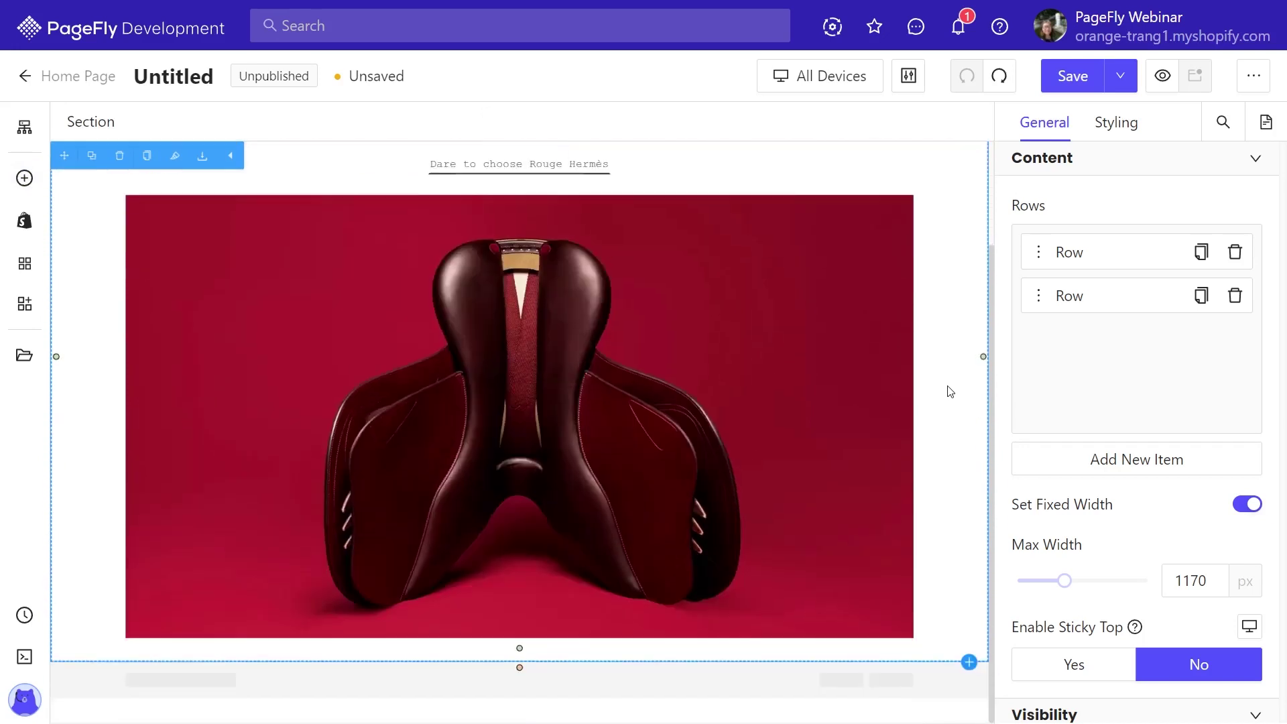
Add a heading below the saddle image and paste 'Our cave of wonders' as its text.
{"action": "left_click", "coordinate": [24, 178]}
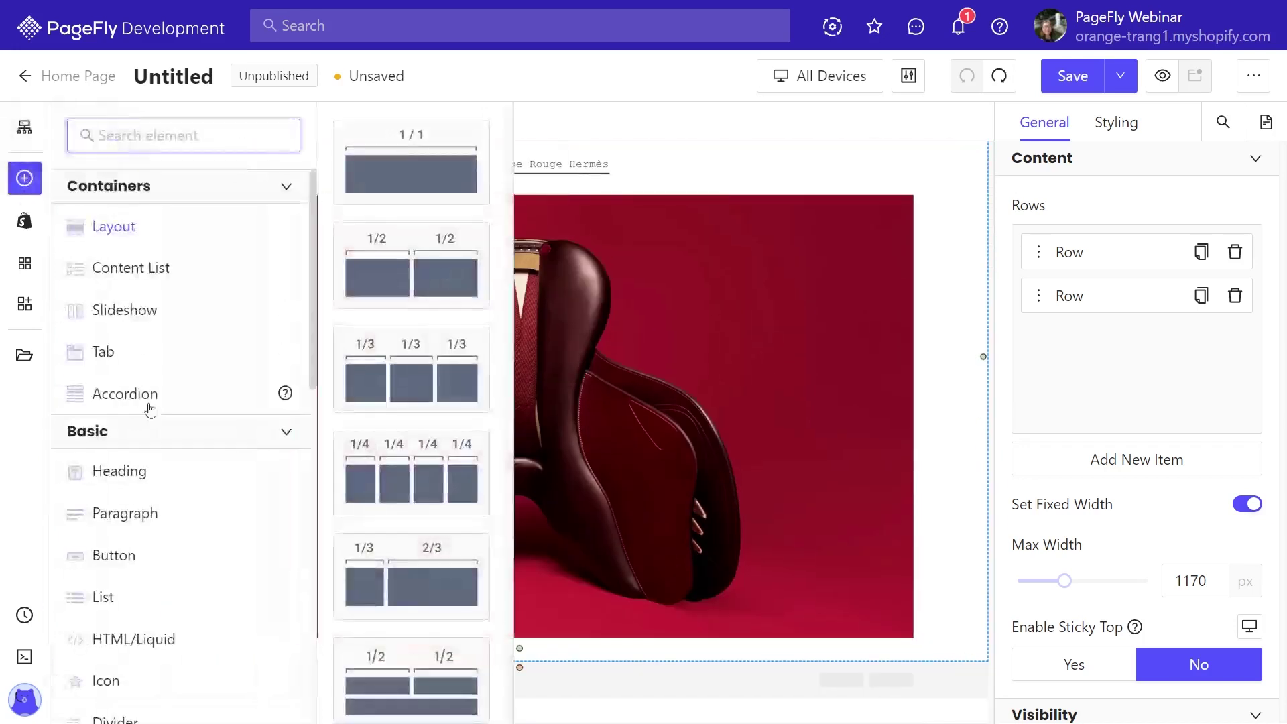
{"action": "left_click_drag", "start_coordinate": [403, 163], "coordinate": [161, 684]}
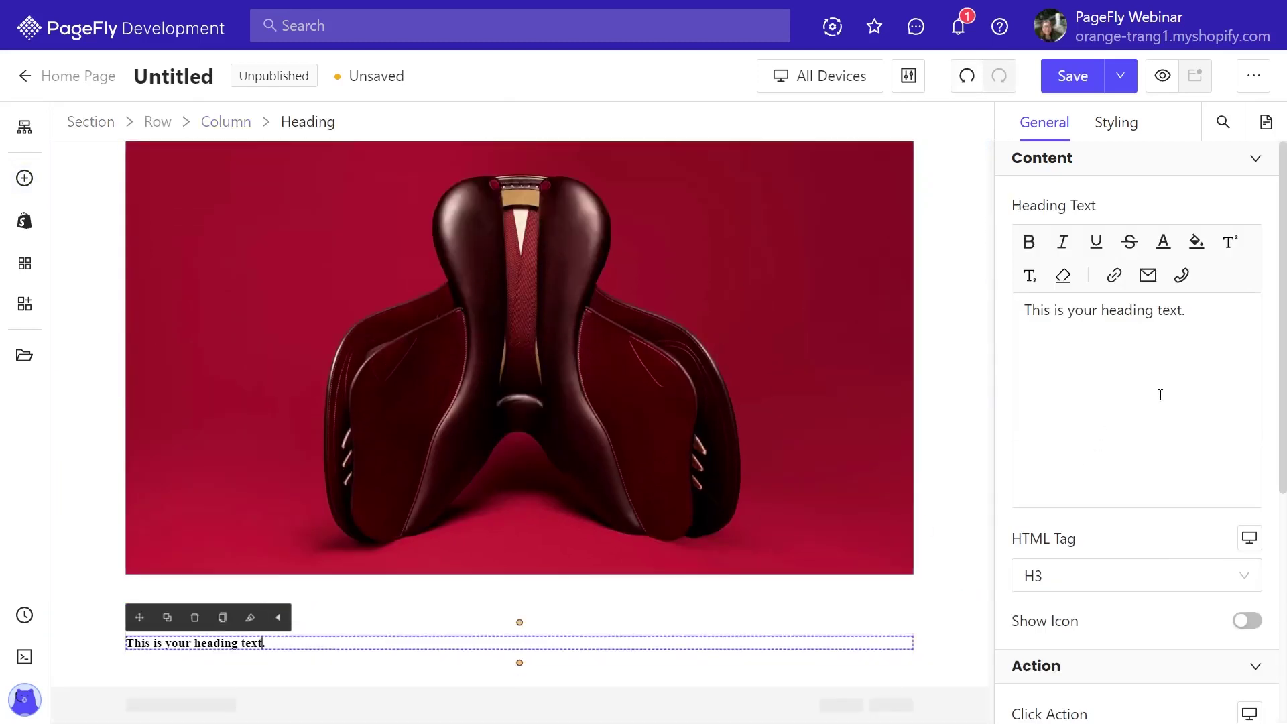
{"action": "left_click_drag", "start_coordinate": [1204, 312], "coordinate": [1022, 311]}
{"action": "type", "text": "Our cave of wonders"}
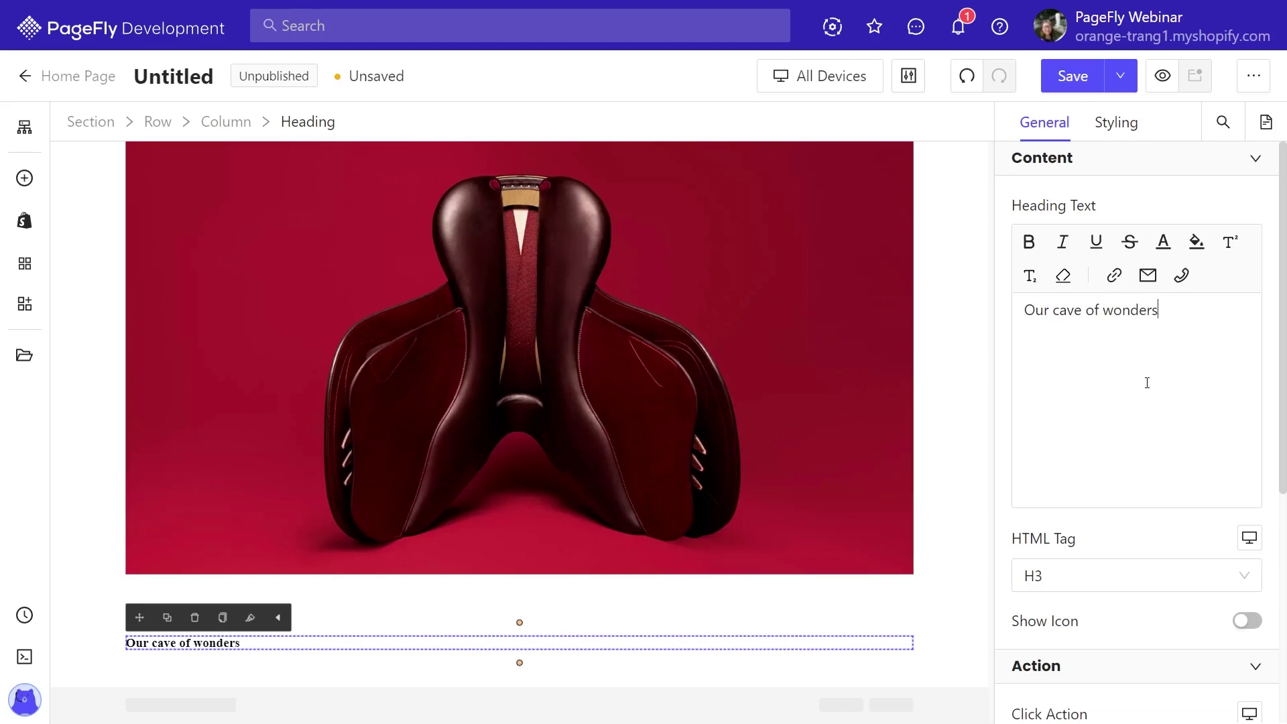
Copy the Rouge H heading's styles onto 'Our cave of wonders' and centre its text.
{"action": "scroll", "coordinate": [749, 596], "scroll_direction": "up", "scroll_amount": 3}
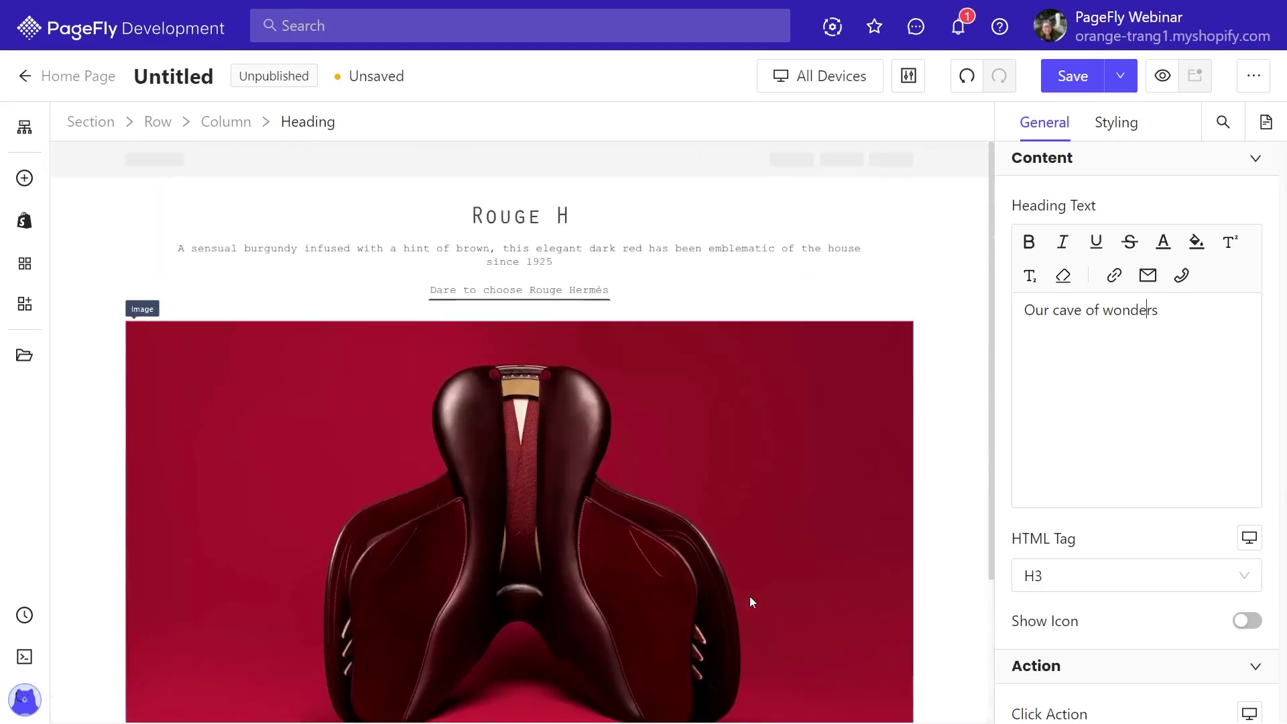
{"action": "left_click", "coordinate": [527, 215]}
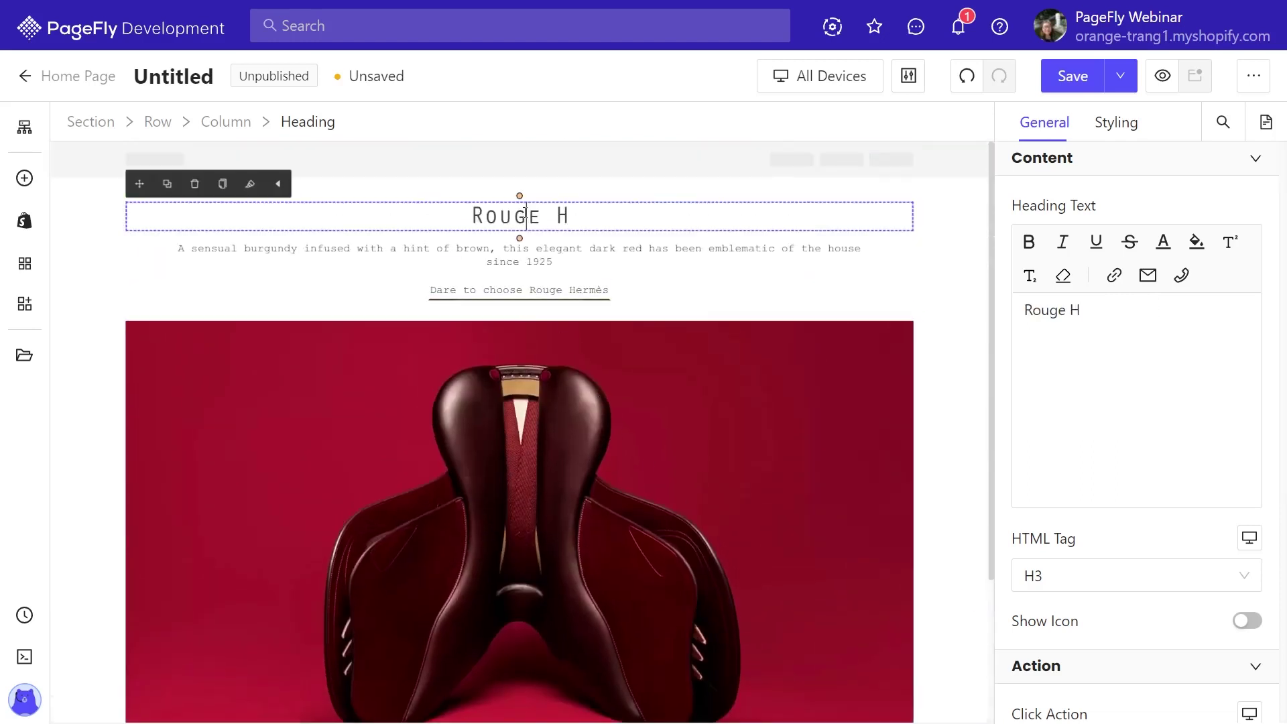
{"action": "left_click", "coordinate": [228, 187]}
{"action": "scroll", "coordinate": [228, 402], "scroll_direction": "down", "scroll_amount": 7}
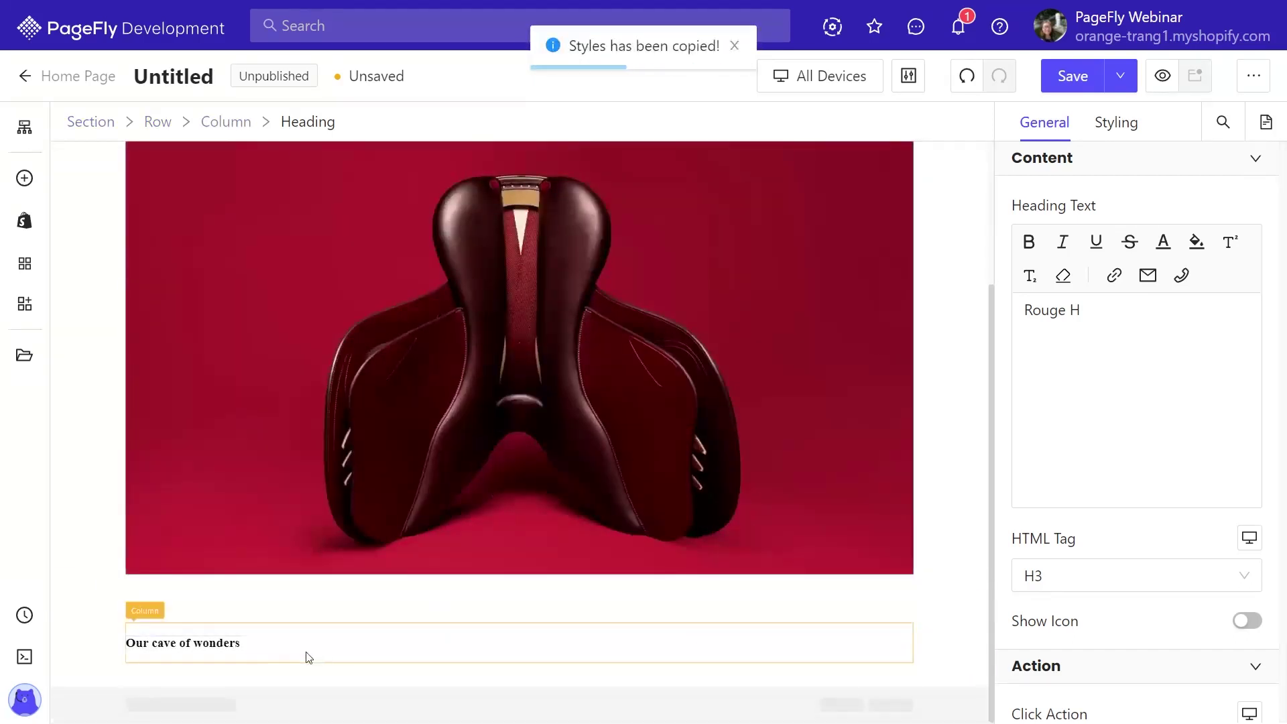
{"action": "left_click", "coordinate": [226, 640]}
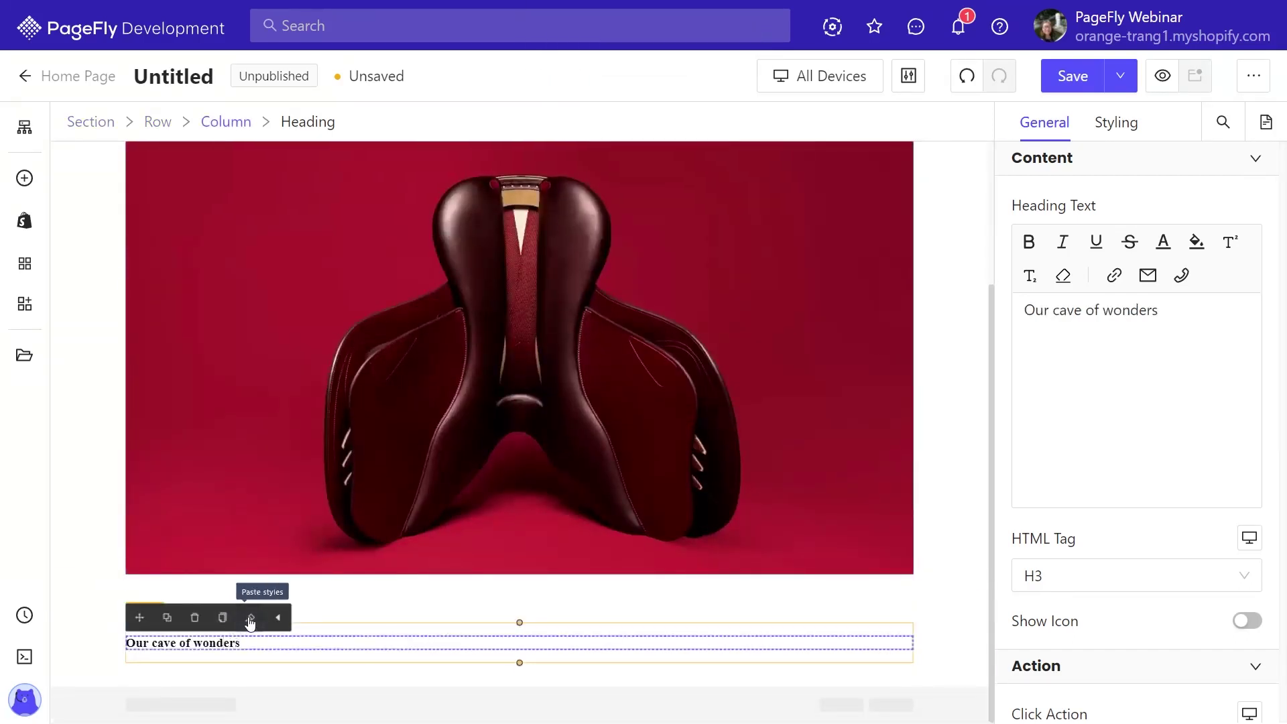
{"action": "left_click", "coordinate": [250, 618]}
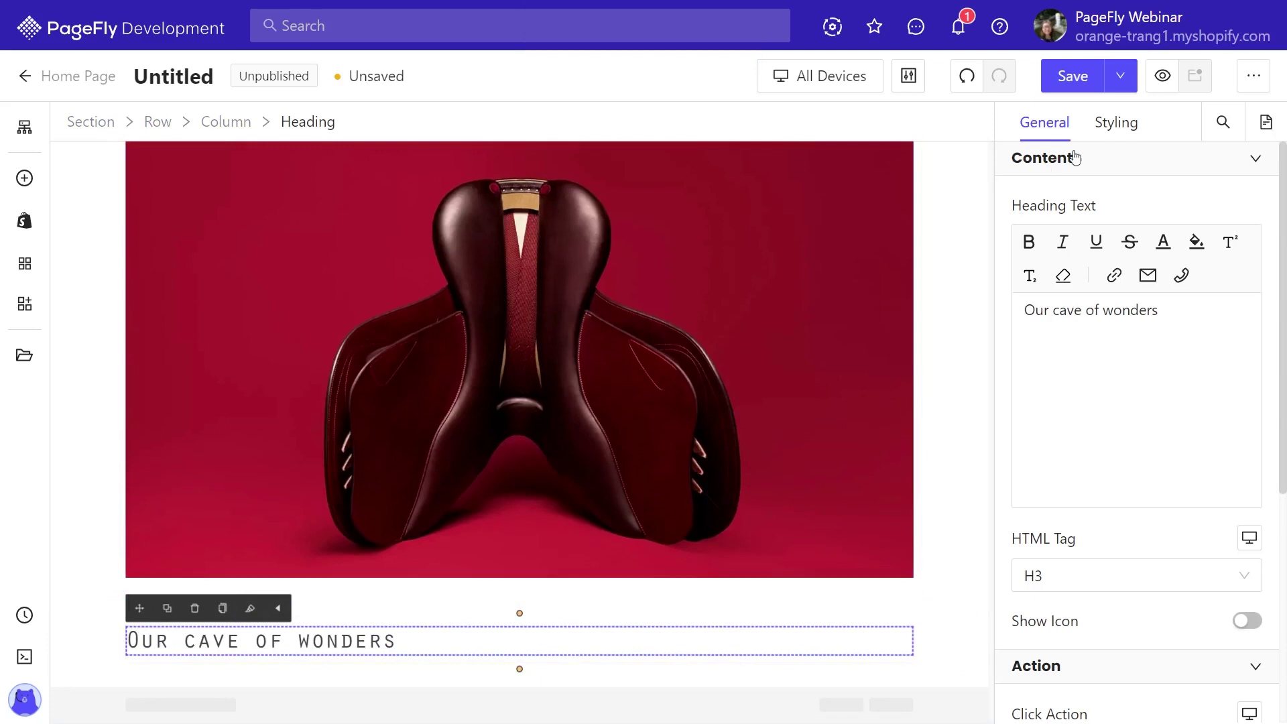
{"action": "left_click", "coordinate": [1112, 123]}
{"action": "scroll", "coordinate": [1121, 232], "scroll_direction": "down", "scroll_amount": 8}
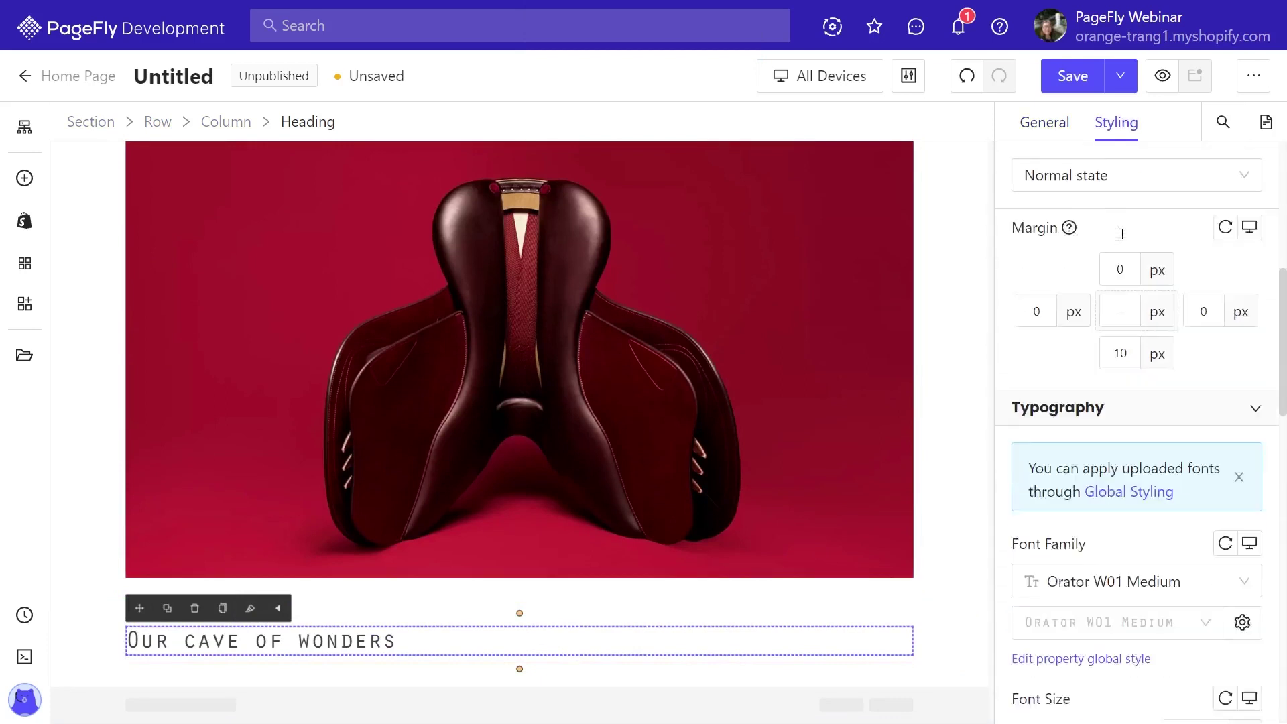
{"action": "scroll", "coordinate": [1121, 234], "scroll_direction": "down", "scroll_amount": 5}
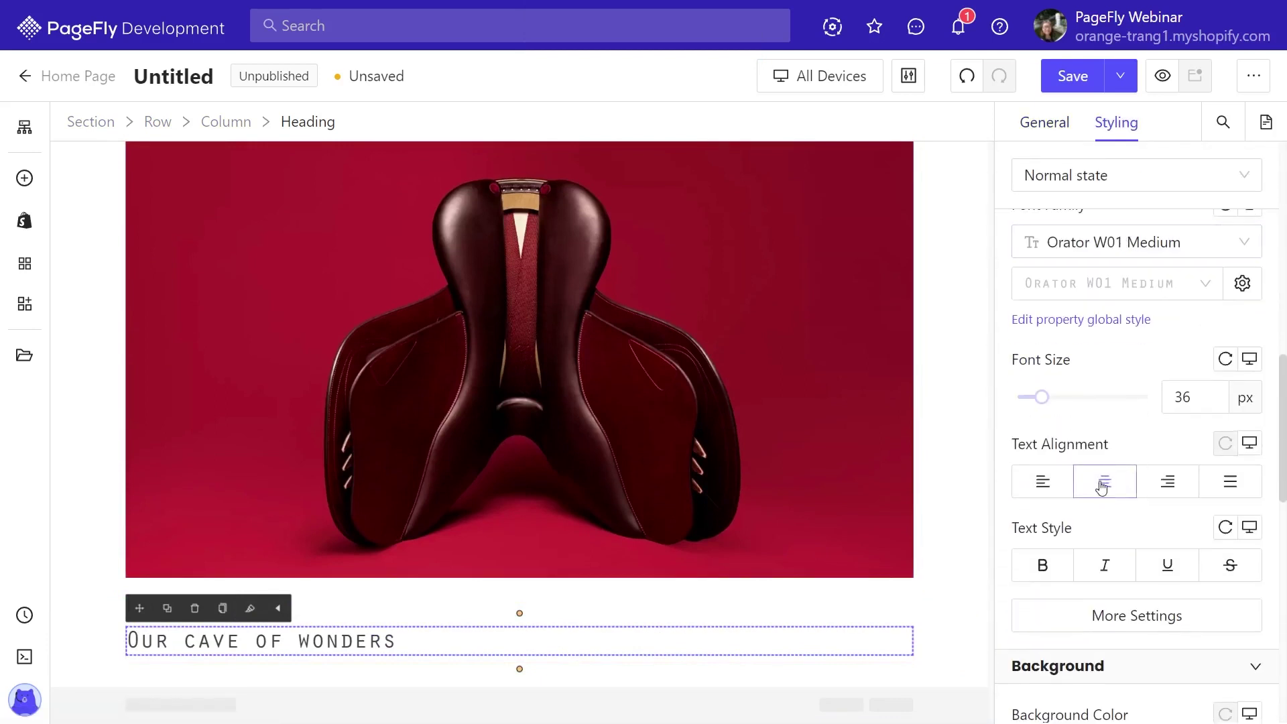
{"action": "left_click", "coordinate": [1101, 485]}
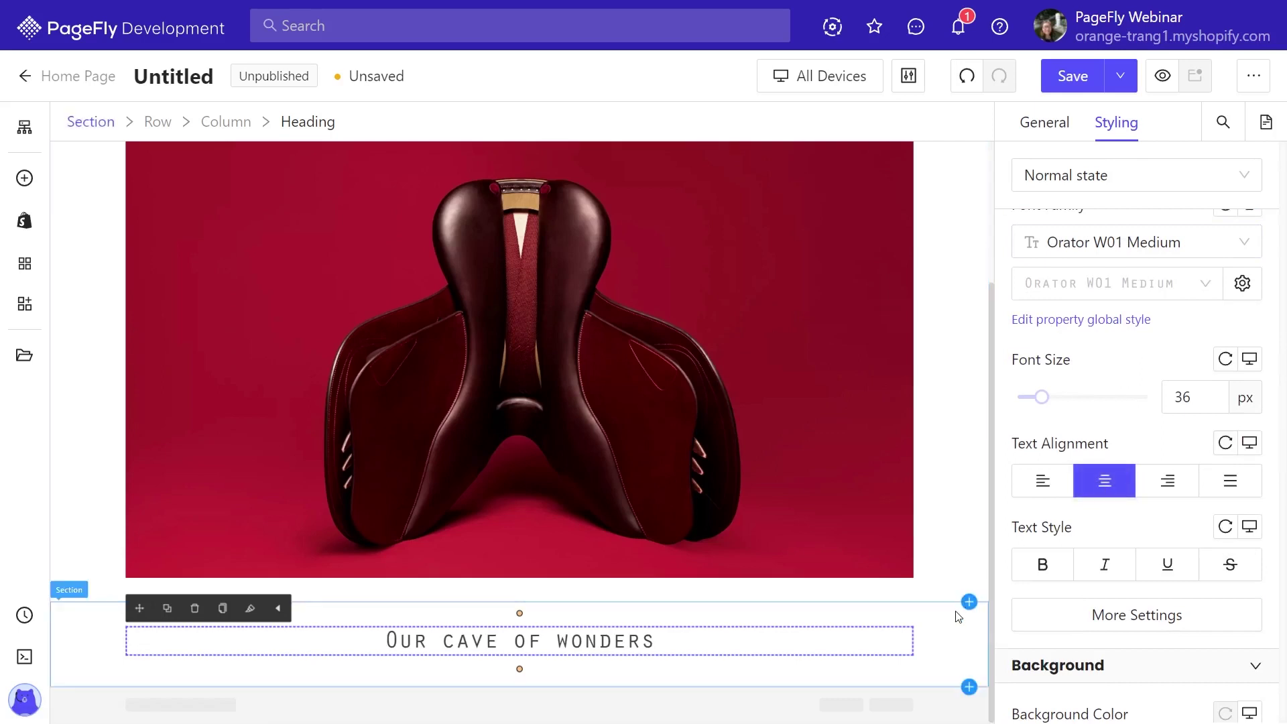
Place a Shopify Collection List under the 'Our cave of wonders' heading and open its Collection Source choices.
{"action": "left_click", "coordinate": [947, 593]}
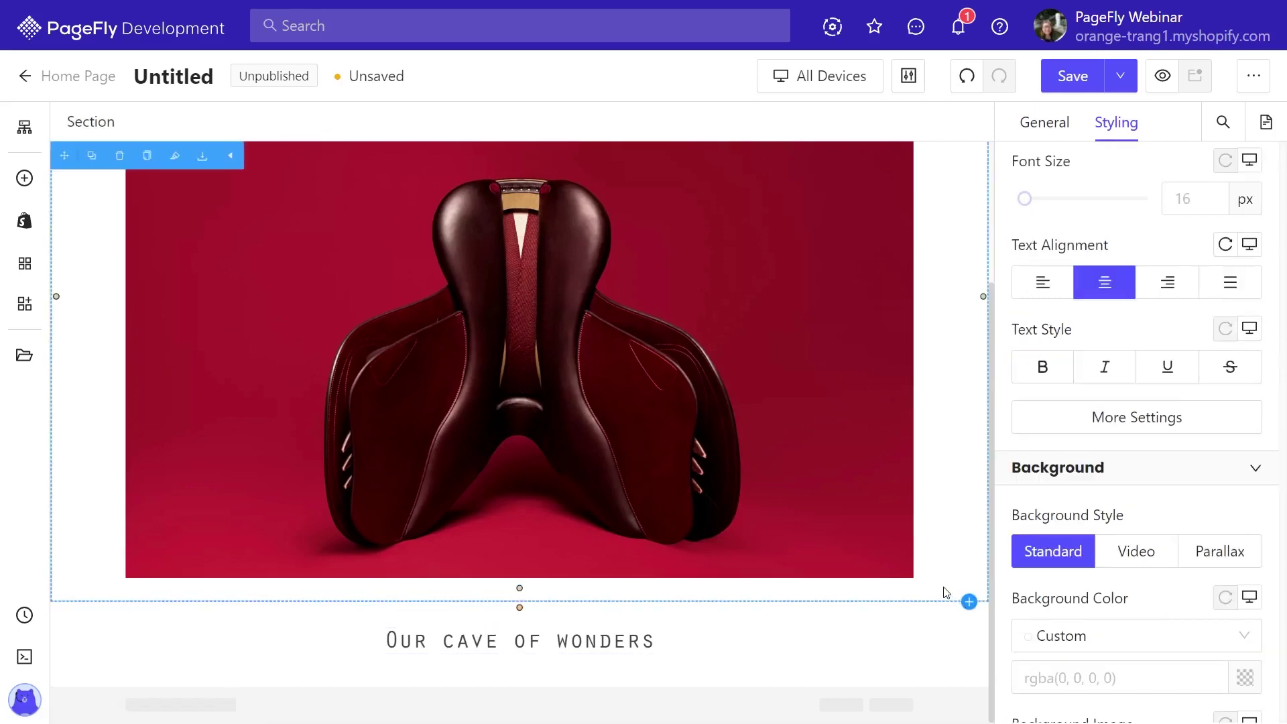
{"action": "left_click", "coordinate": [24, 220]}
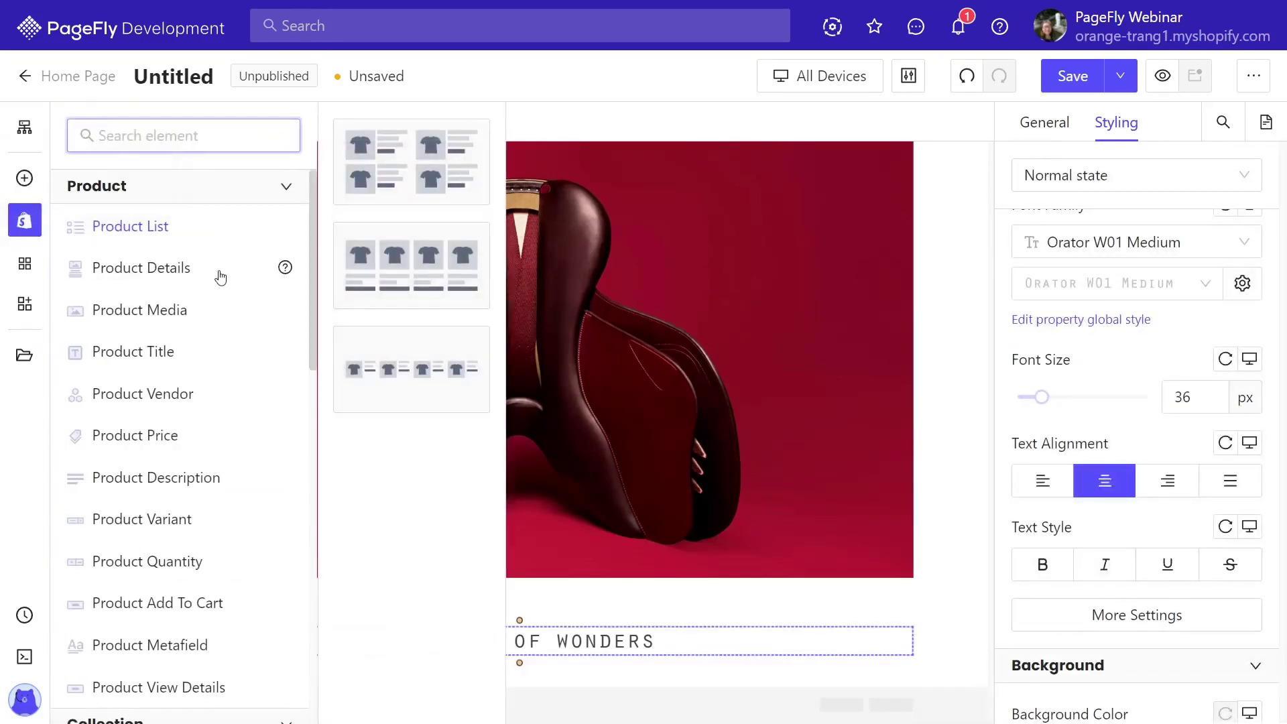
{"action": "scroll", "coordinate": [220, 277], "scroll_direction": "down", "scroll_amount": 8}
{"action": "mouse_move", "coordinate": [204, 275]}
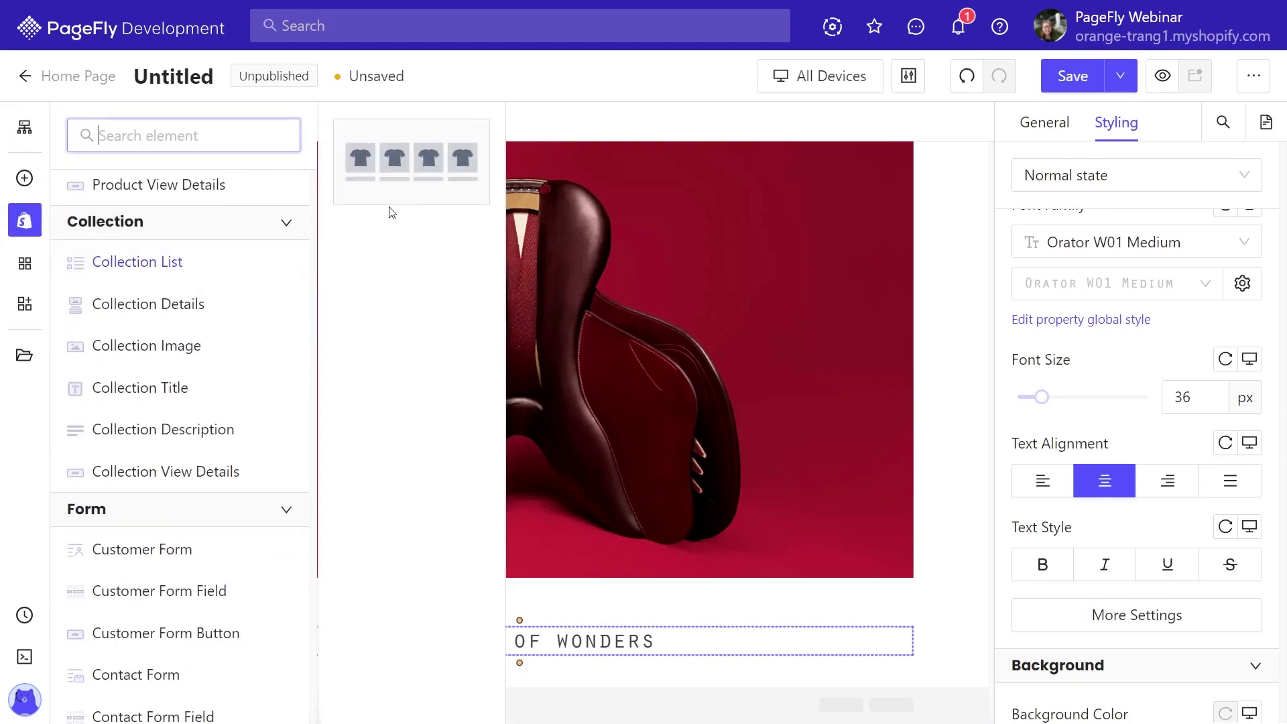
{"action": "left_click_drag", "start_coordinate": [398, 205], "coordinate": [483, 644]}
{"action": "scroll", "coordinate": [485, 574], "scroll_direction": "down", "scroll_amount": 3}
{"action": "scroll", "coordinate": [485, 575], "scroll_direction": "down", "scroll_amount": 1}
{"action": "scroll", "coordinate": [1135, 473], "scroll_direction": "up", "scroll_amount": 5}
{"action": "left_click", "coordinate": [1064, 131]}
{"action": "scroll", "coordinate": [1124, 260], "scroll_direction": "up", "scroll_amount": 2}
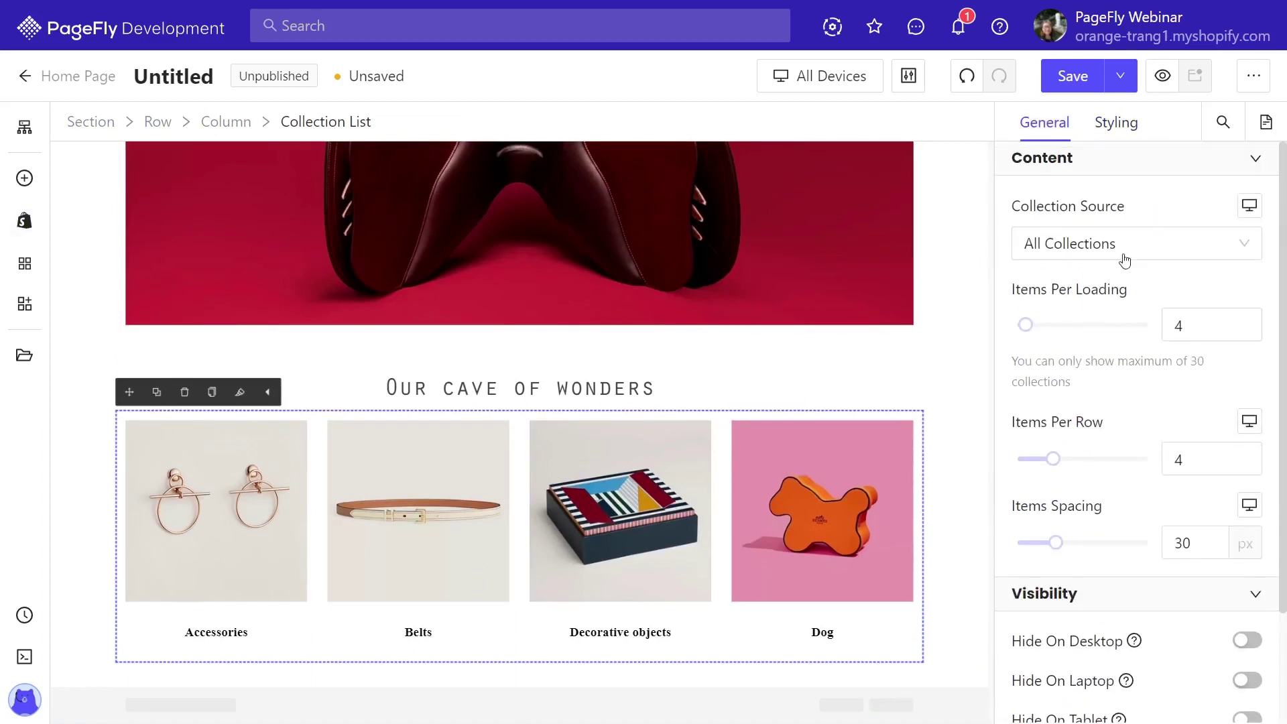
{"action": "left_click", "coordinate": [1043, 245]}
Use Custom Collection(s): Belts, Decorative objects, Fashion jewelry, Hands, Shoes, Ties, Watches and Women silk.
{"action": "left_click", "coordinate": [1064, 320]}
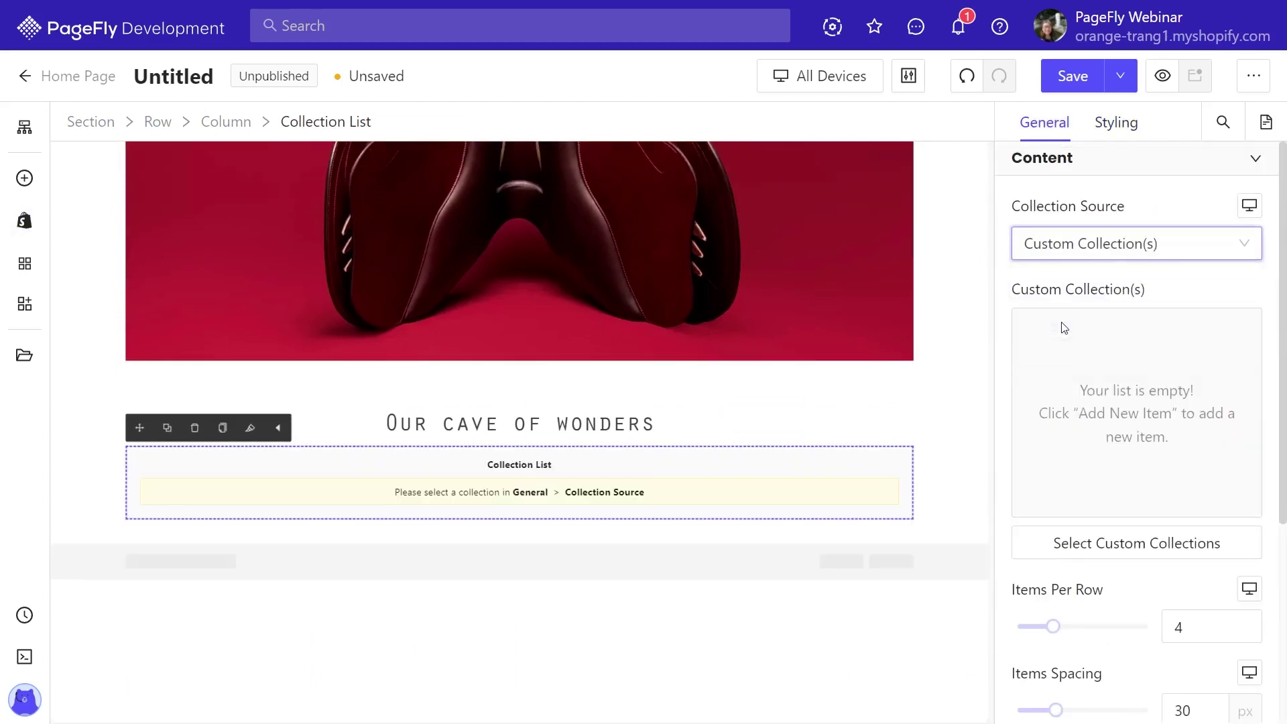
{"action": "left_click", "coordinate": [1119, 536]}
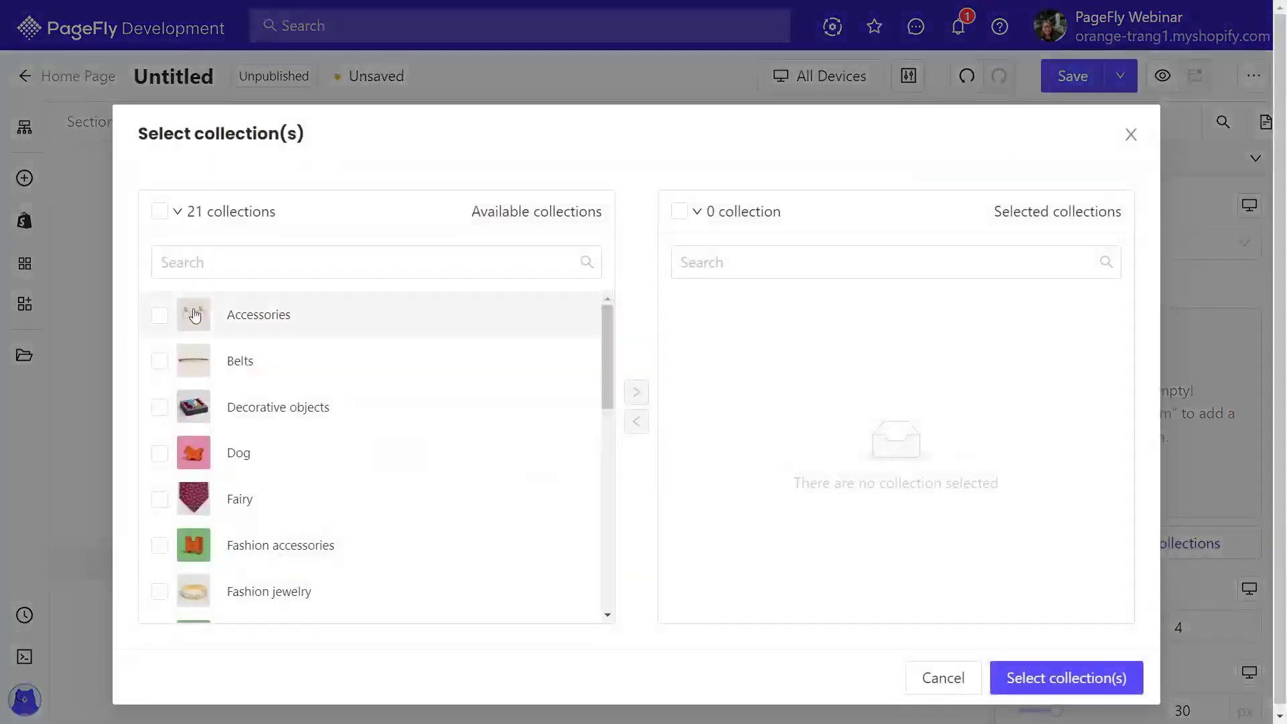
{"action": "left_click", "coordinate": [159, 361]}
{"action": "left_click", "coordinate": [160, 406]}
{"action": "scroll", "coordinate": [345, 476], "scroll_direction": "down", "scroll_amount": 1}
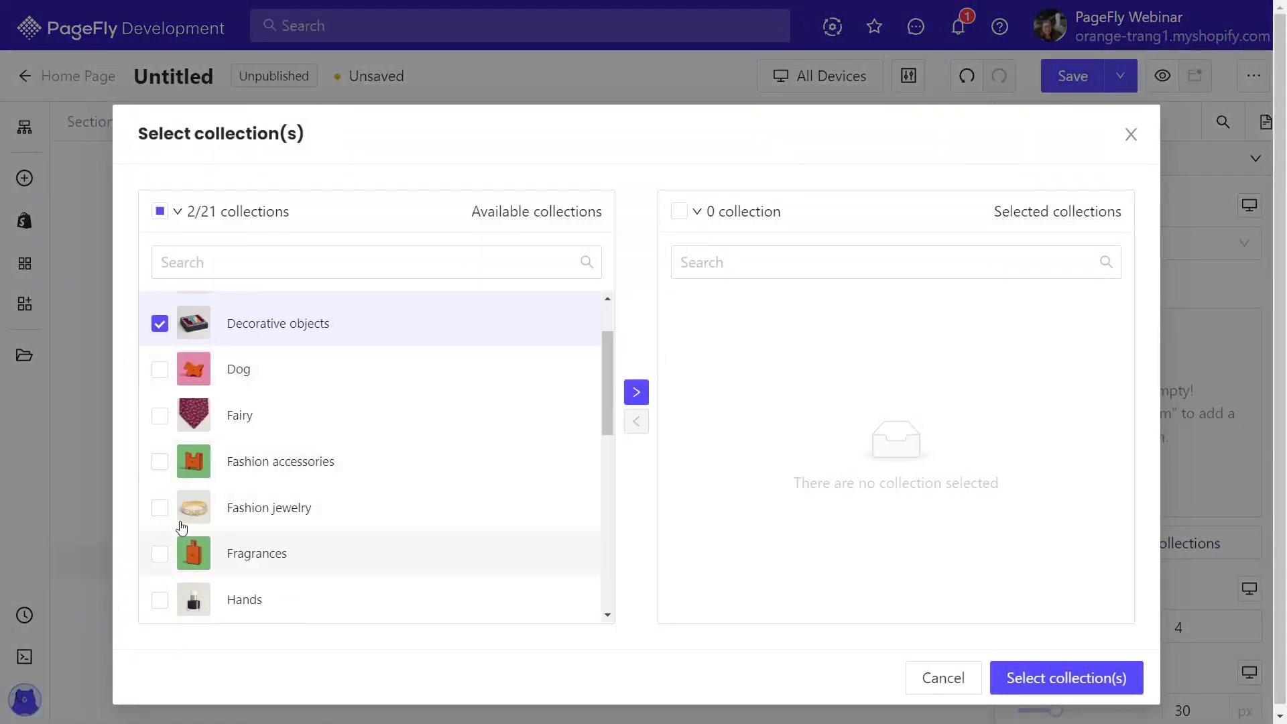
{"action": "left_click", "coordinate": [160, 506]}
{"action": "left_click", "coordinate": [160, 597]}
{"action": "scroll", "coordinate": [277, 468], "scroll_direction": "down", "scroll_amount": 4}
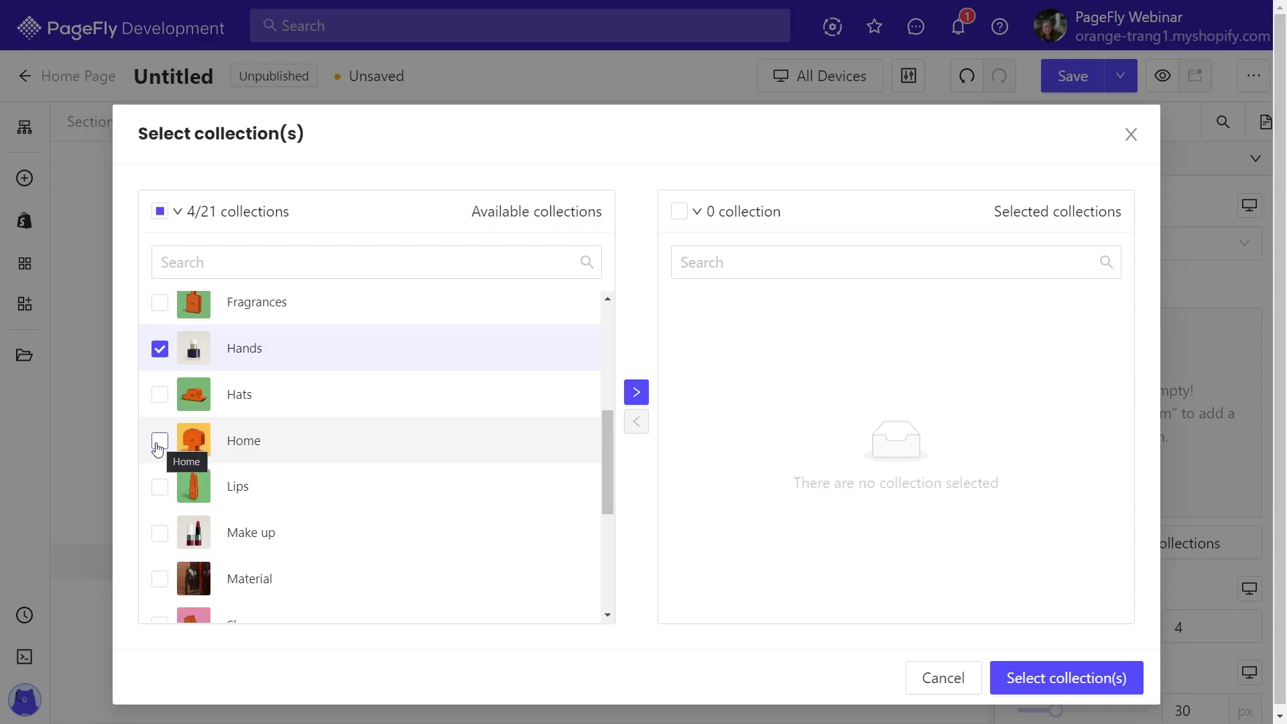
{"action": "scroll", "coordinate": [253, 577], "scroll_direction": "down", "scroll_amount": 2}
{"action": "left_click", "coordinate": [160, 504]}
{"action": "scroll", "coordinate": [328, 577], "scroll_direction": "down", "scroll_amount": 1}
{"action": "left_click", "coordinate": [159, 557]}
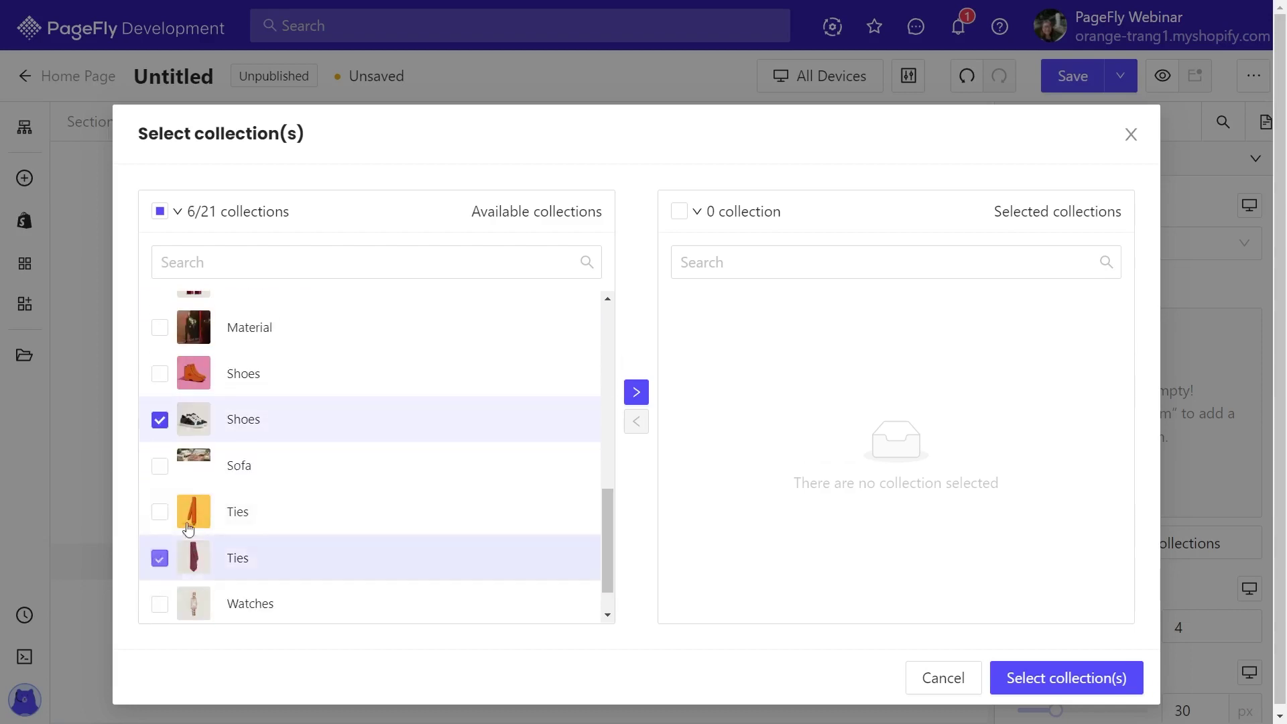
{"action": "left_click", "coordinate": [160, 603]}
{"action": "scroll", "coordinate": [164, 600], "scroll_direction": "down", "scroll_amount": 1}
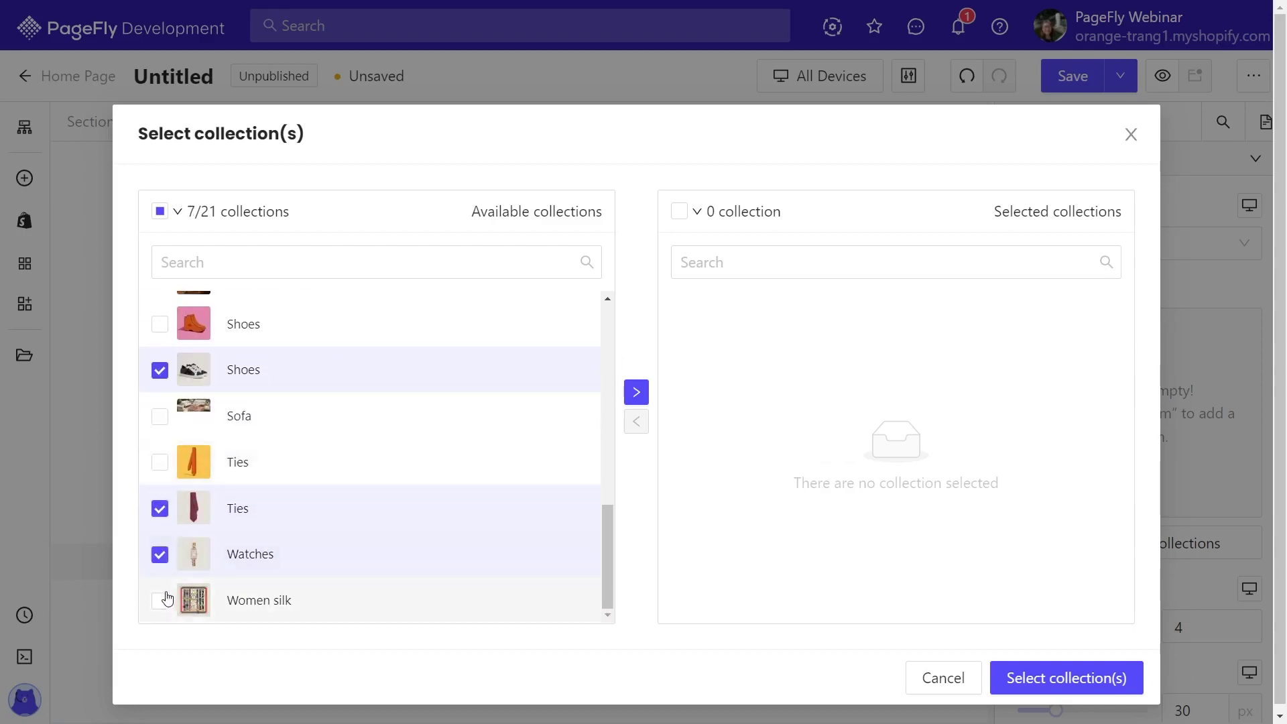
{"action": "left_click", "coordinate": [626, 394]}
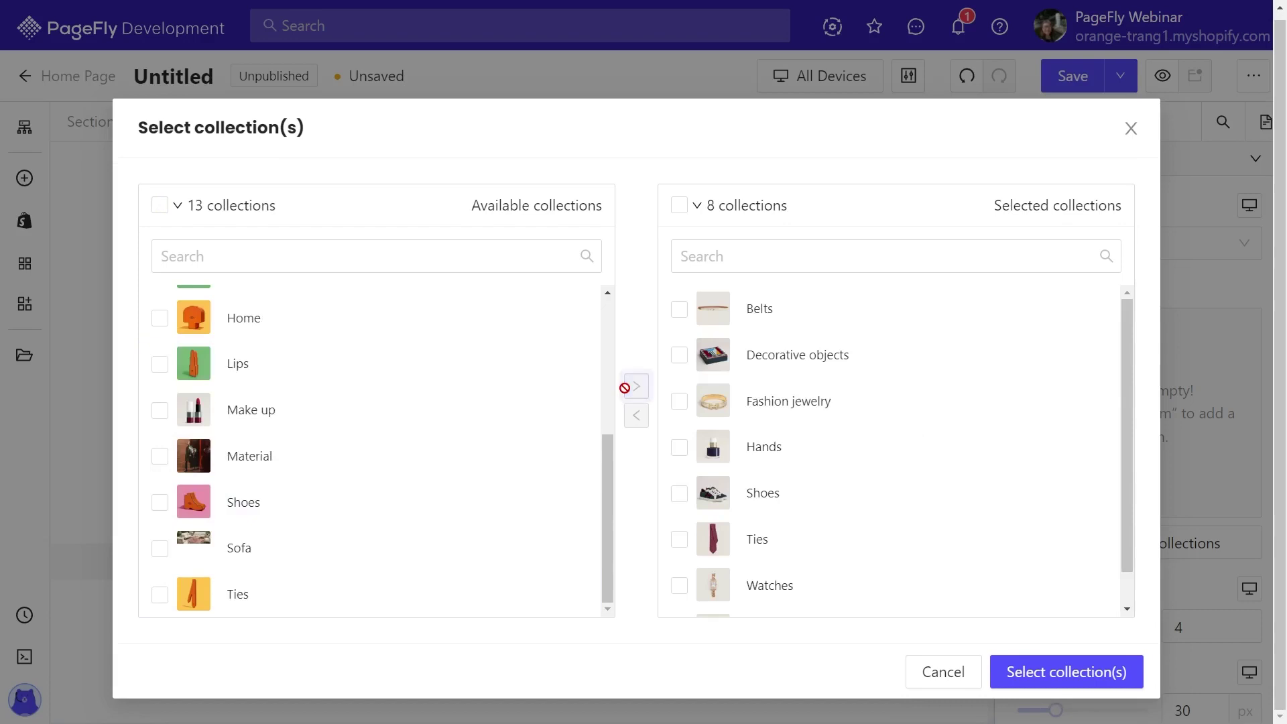
{"action": "left_click", "coordinate": [1067, 682]}
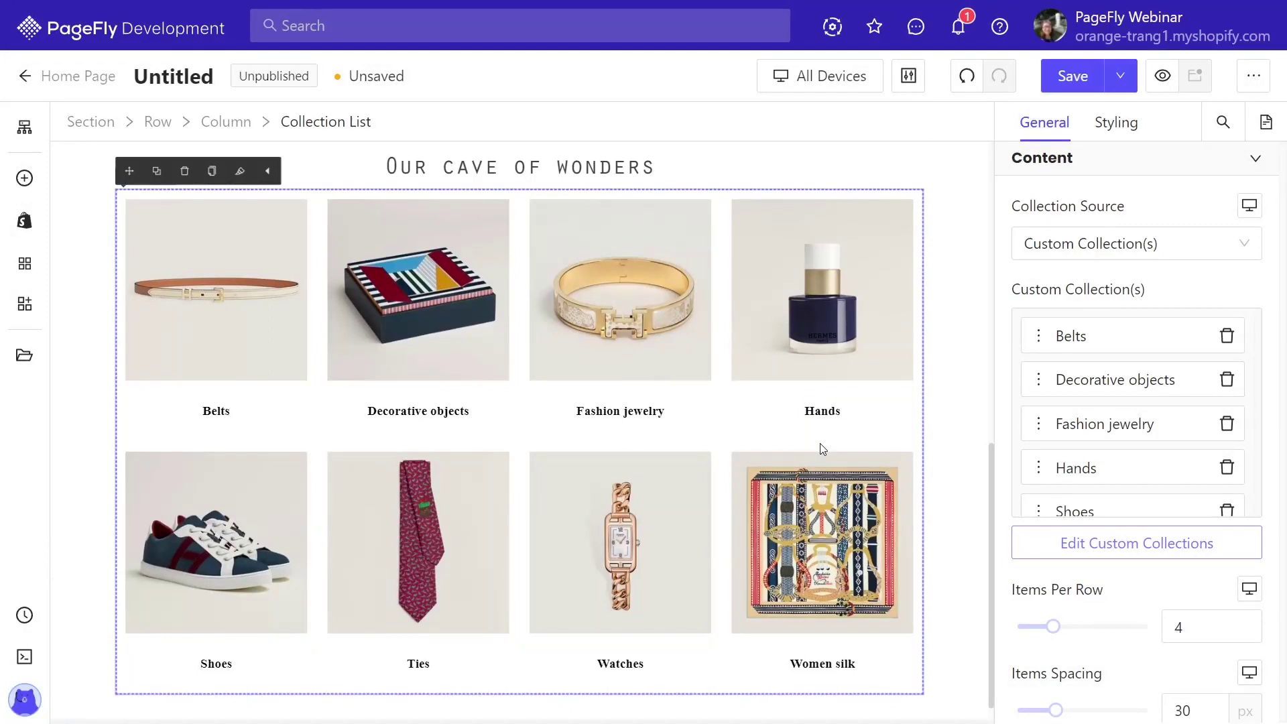
Drag Women silk to the top of the custom collection list and Shoes right after Belts.
{"action": "scroll", "coordinate": [1170, 419], "scroll_direction": "down", "scroll_amount": 3}
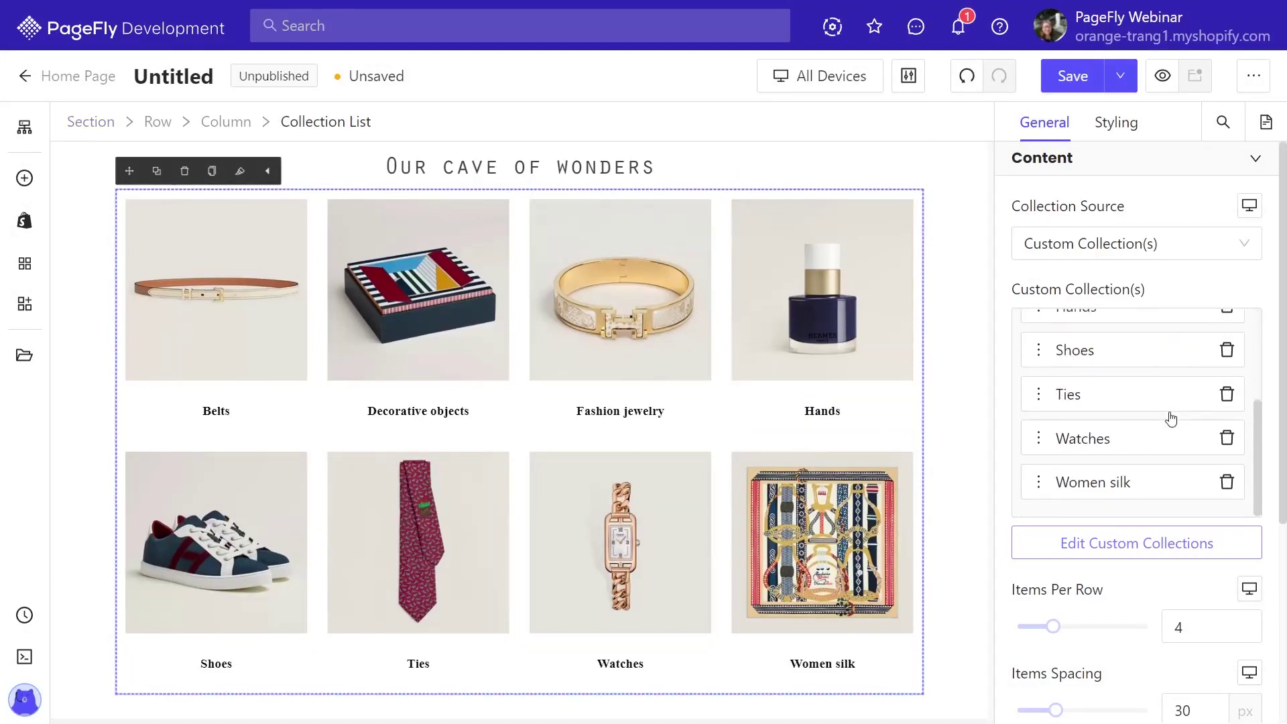
{"action": "left_click_drag", "start_coordinate": [1043, 482], "coordinate": [1039, 337]}
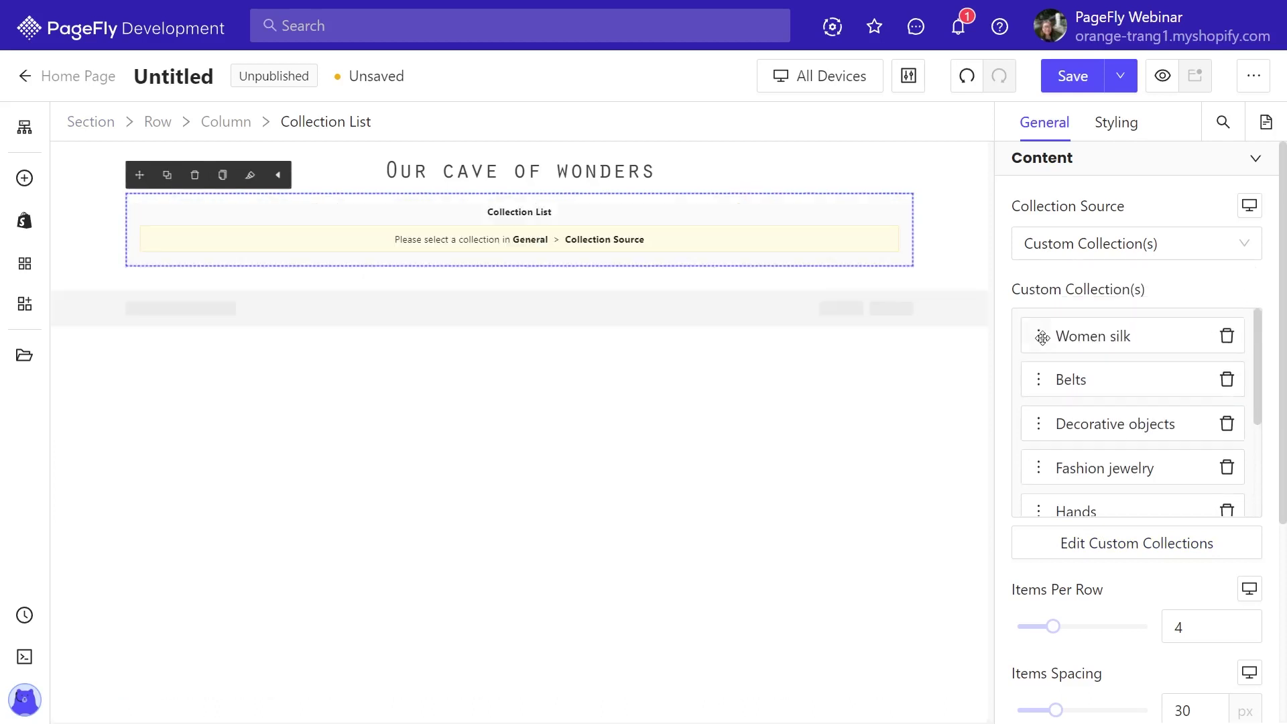
{"action": "scroll", "coordinate": [1055, 495], "scroll_direction": "down", "scroll_amount": 2}
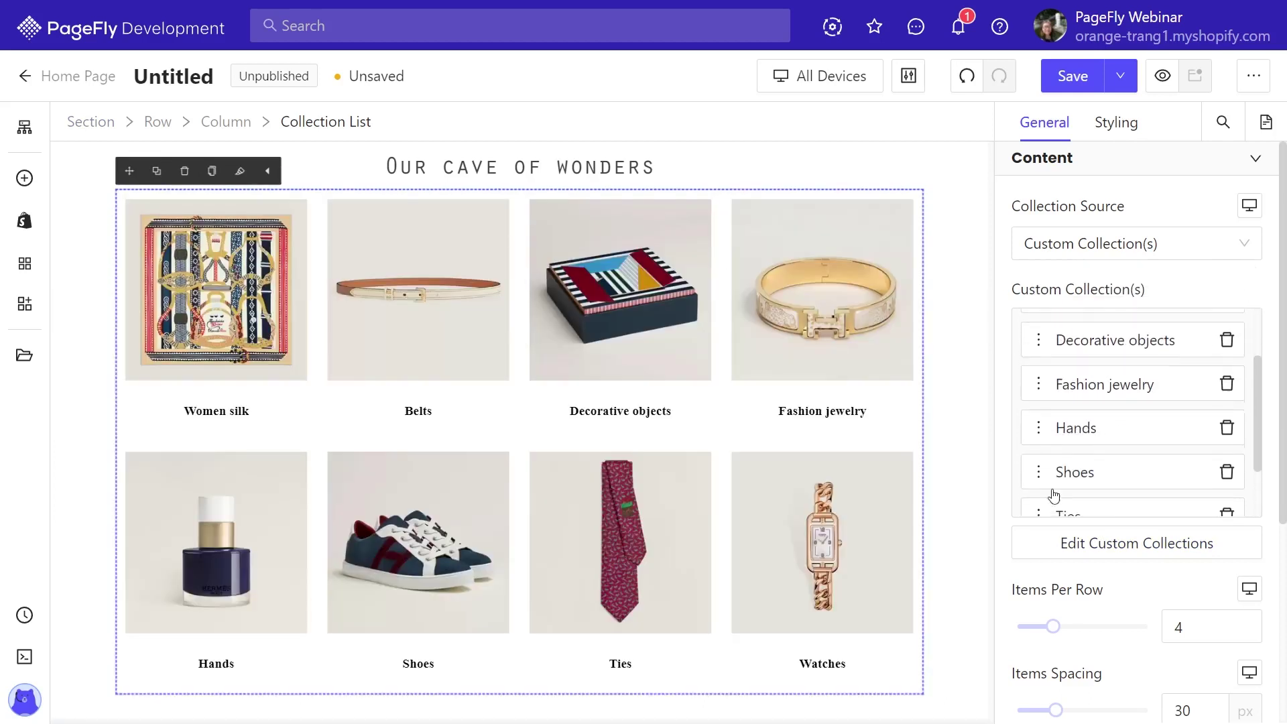
{"action": "left_click_drag", "start_coordinate": [1038, 474], "coordinate": [1041, 403]}
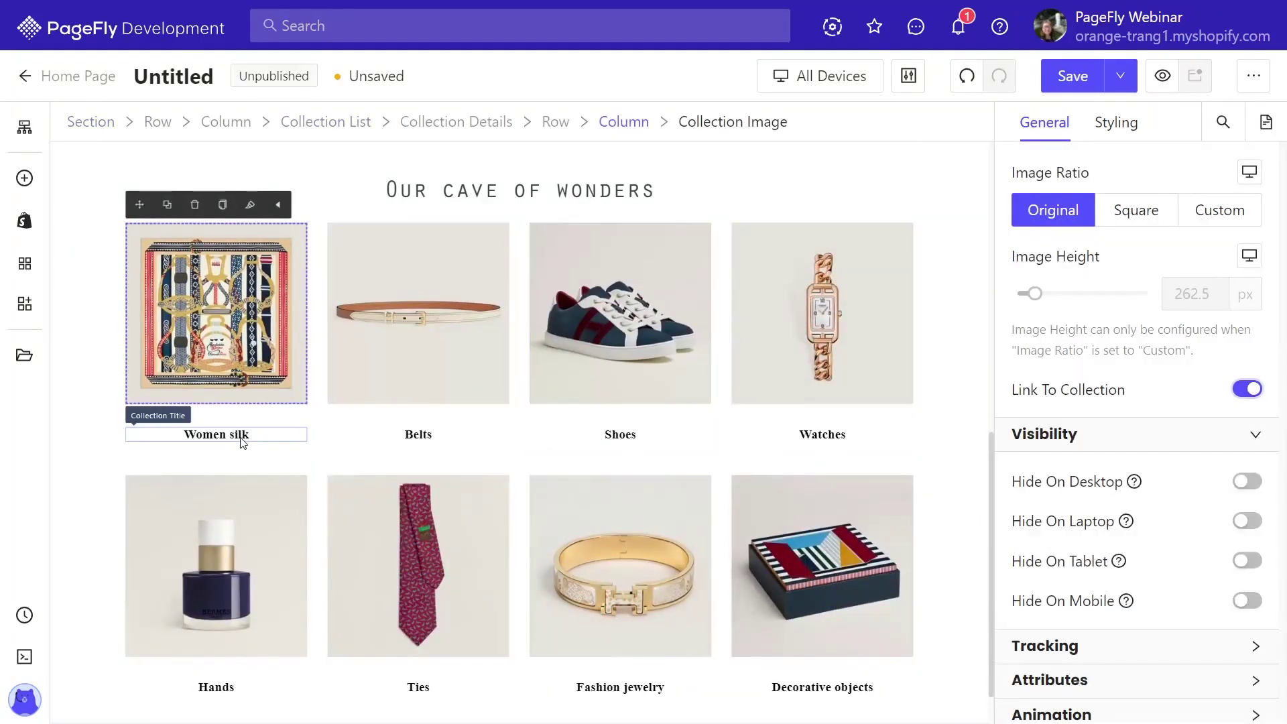
Select the Women silk collection title and set the title colour to grey rgb(68, 68, 68).
{"action": "left_click", "coordinate": [242, 437]}
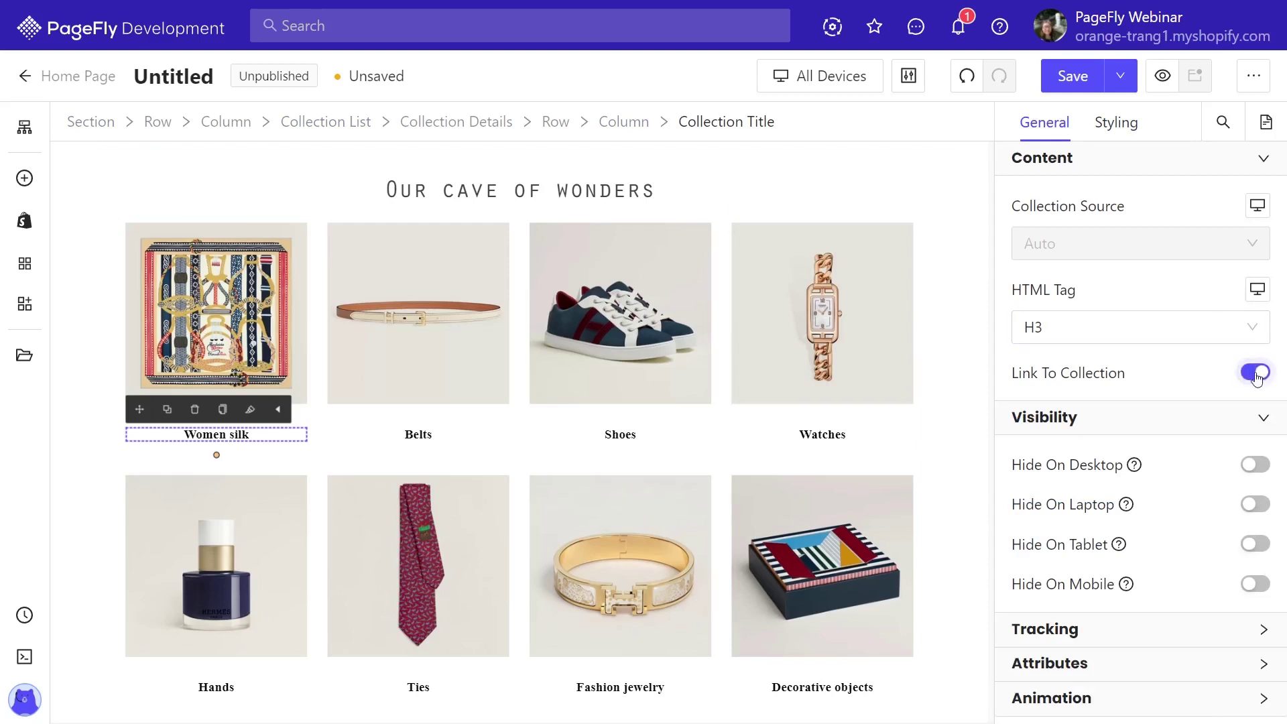
{"action": "left_click", "coordinate": [1115, 124]}
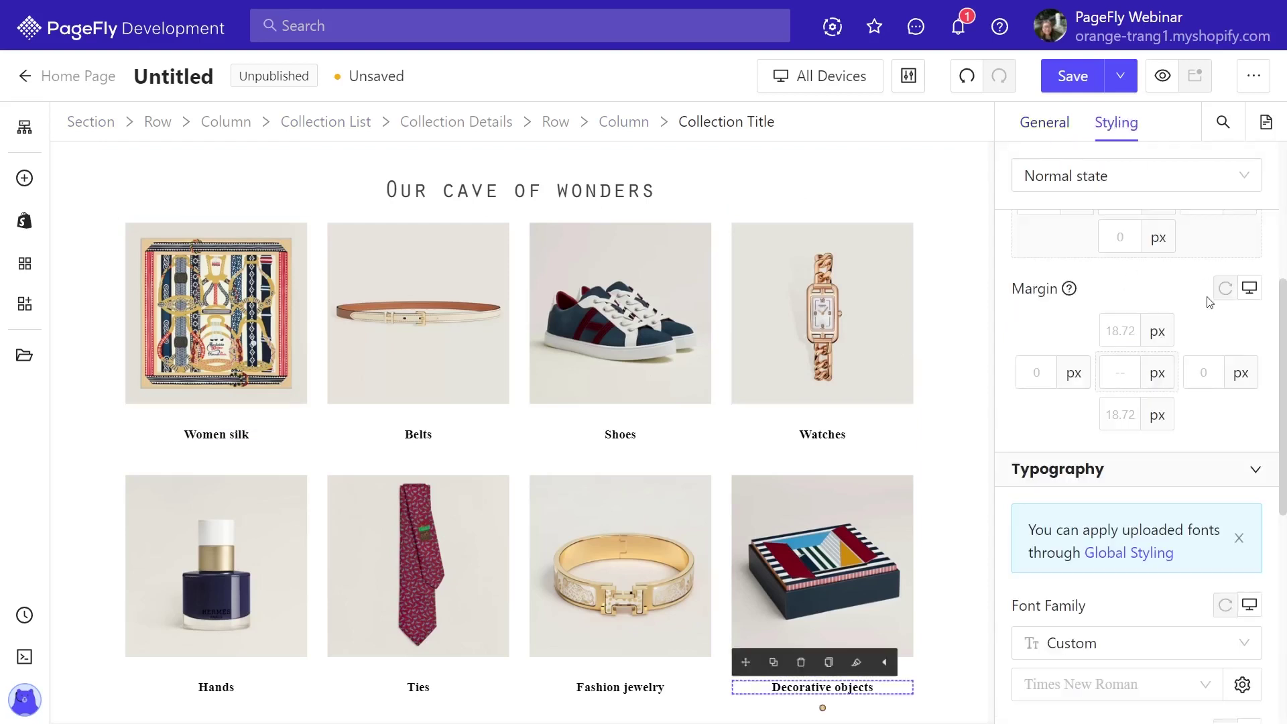
{"action": "scroll", "coordinate": [1200, 302], "scroll_direction": "up", "scroll_amount": 6}
{"action": "left_click", "coordinate": [1245, 355]}
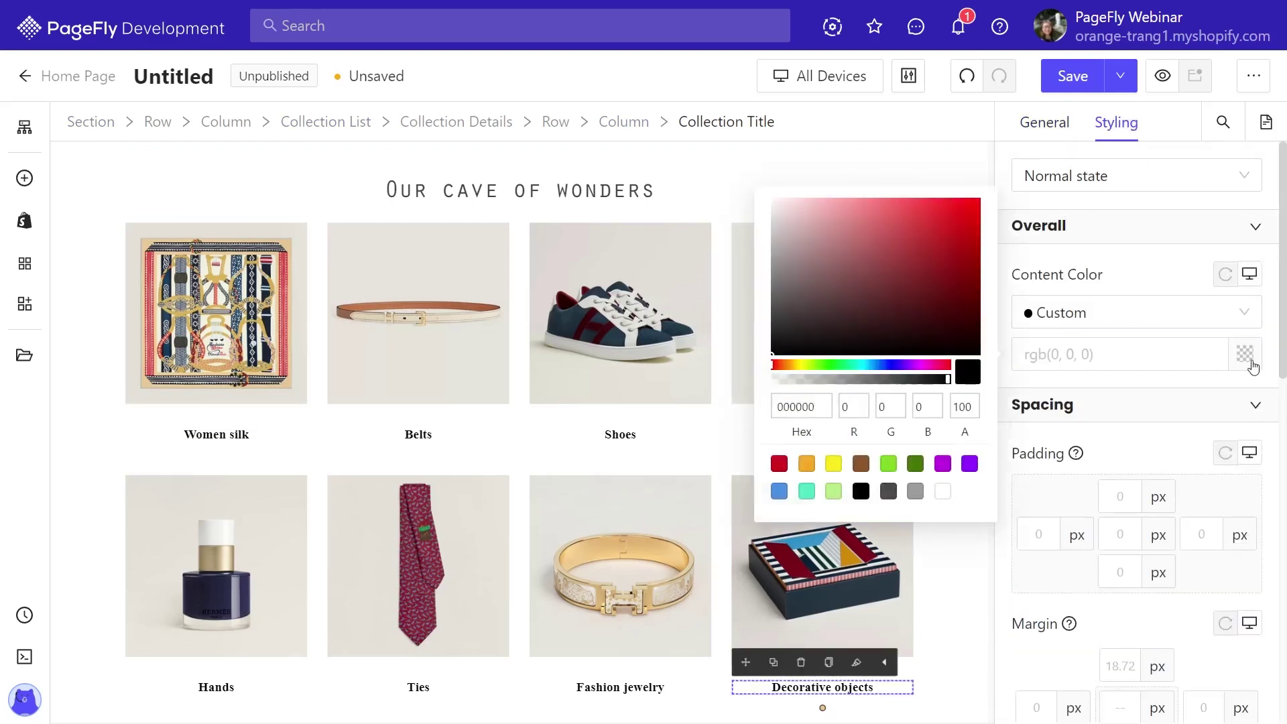
{"action": "left_click", "coordinate": [888, 492]}
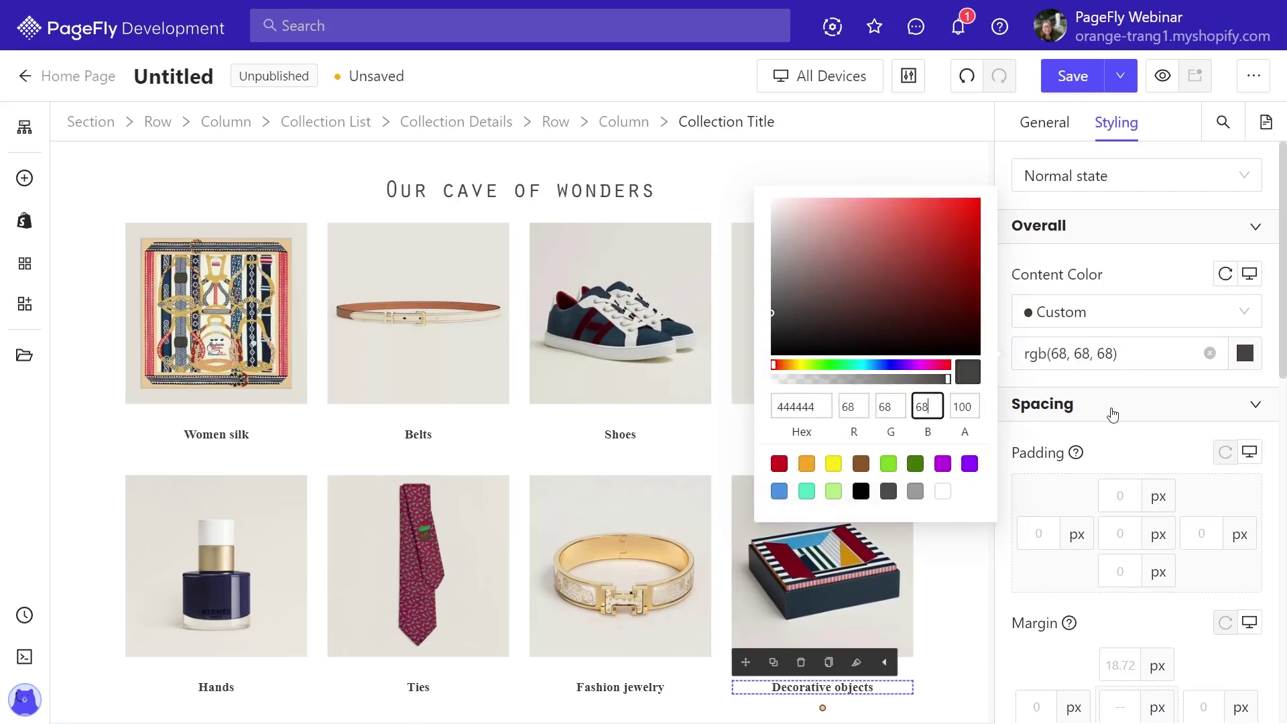
{"action": "left_click", "coordinate": [1137, 432]}
{"action": "scroll", "coordinate": [1139, 435], "scroll_direction": "down", "scroll_amount": 6}
Give the collection titles Orator W01 Medium at 18 px, left-aligned.
{"action": "left_click", "coordinate": [1097, 472]}
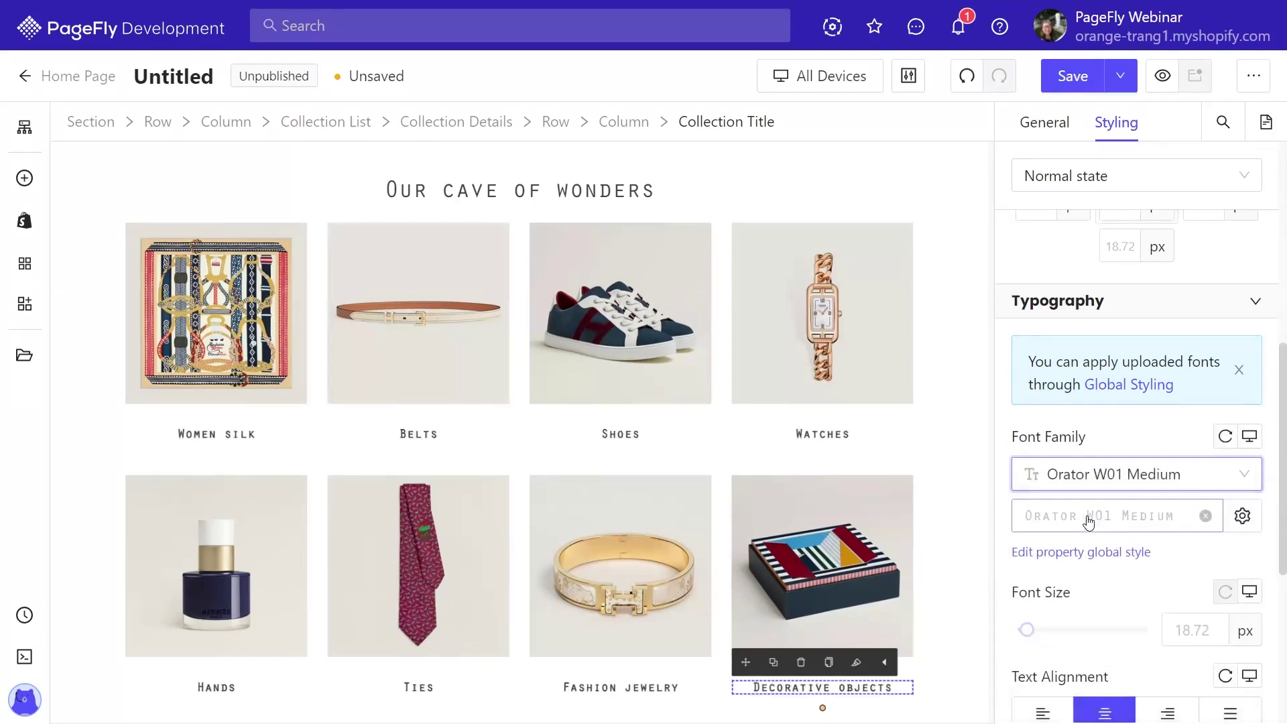
{"action": "scroll", "coordinate": [1126, 509], "scroll_direction": "down", "scroll_amount": 3}
{"action": "left_click", "coordinate": [1196, 461]}
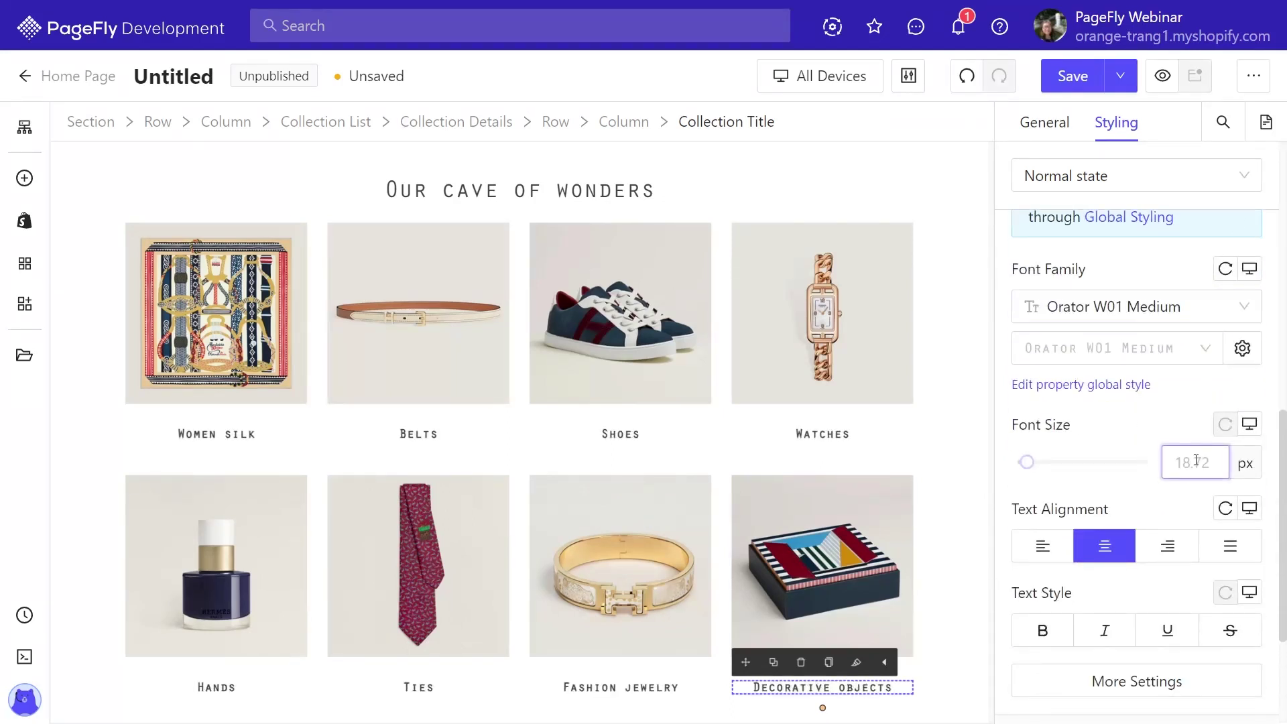
{"action": "type", "text": "18"}
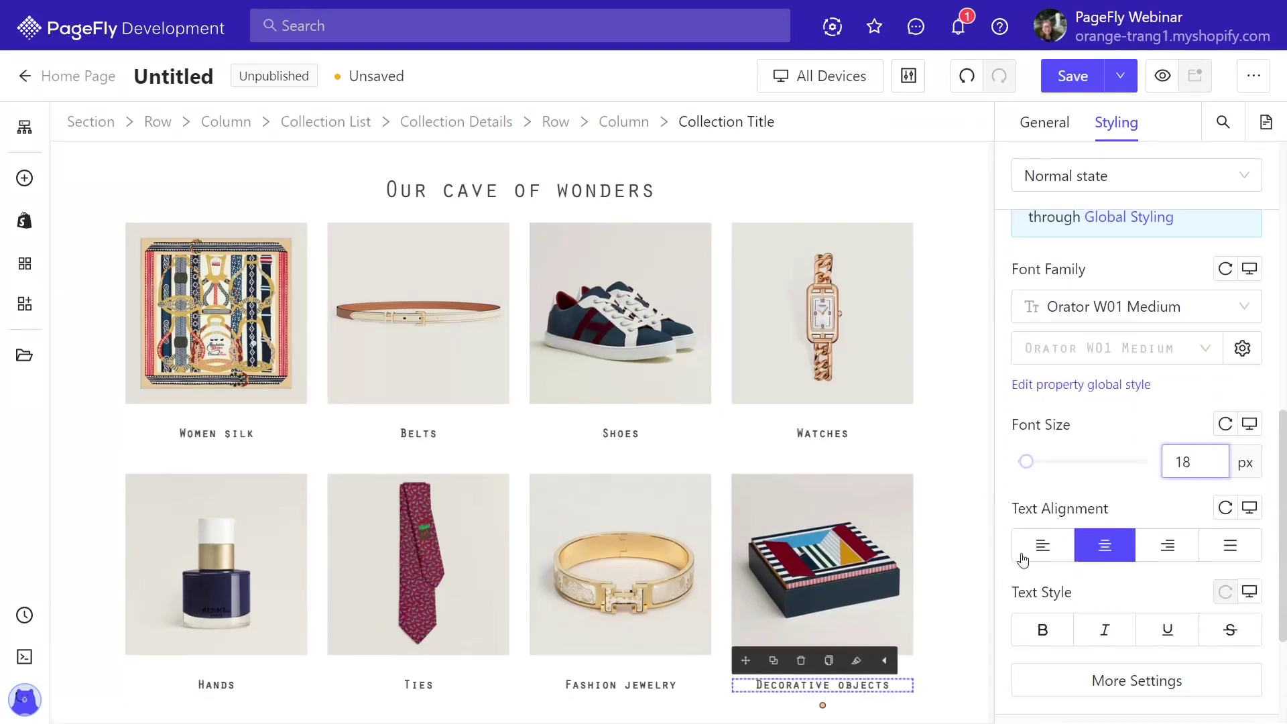
{"action": "left_click", "coordinate": [1041, 554]}
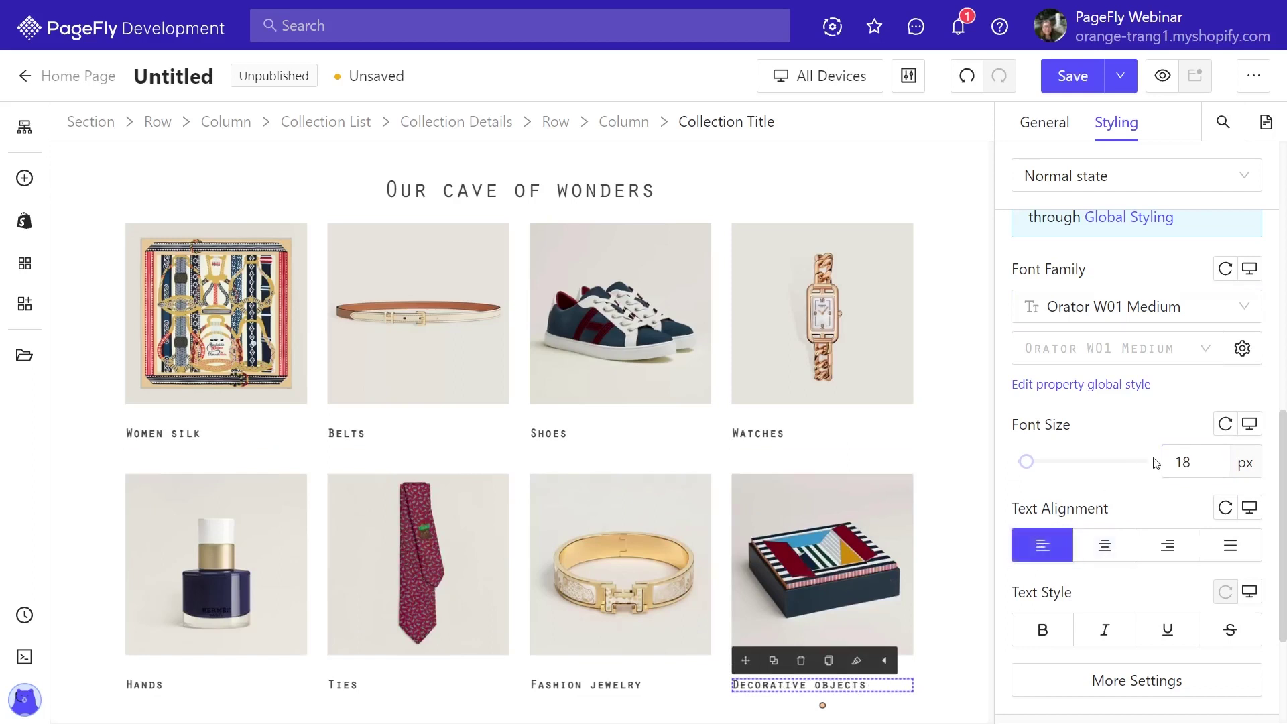
{"action": "scroll", "coordinate": [1155, 461], "scroll_direction": "down", "scroll_amount": 3}
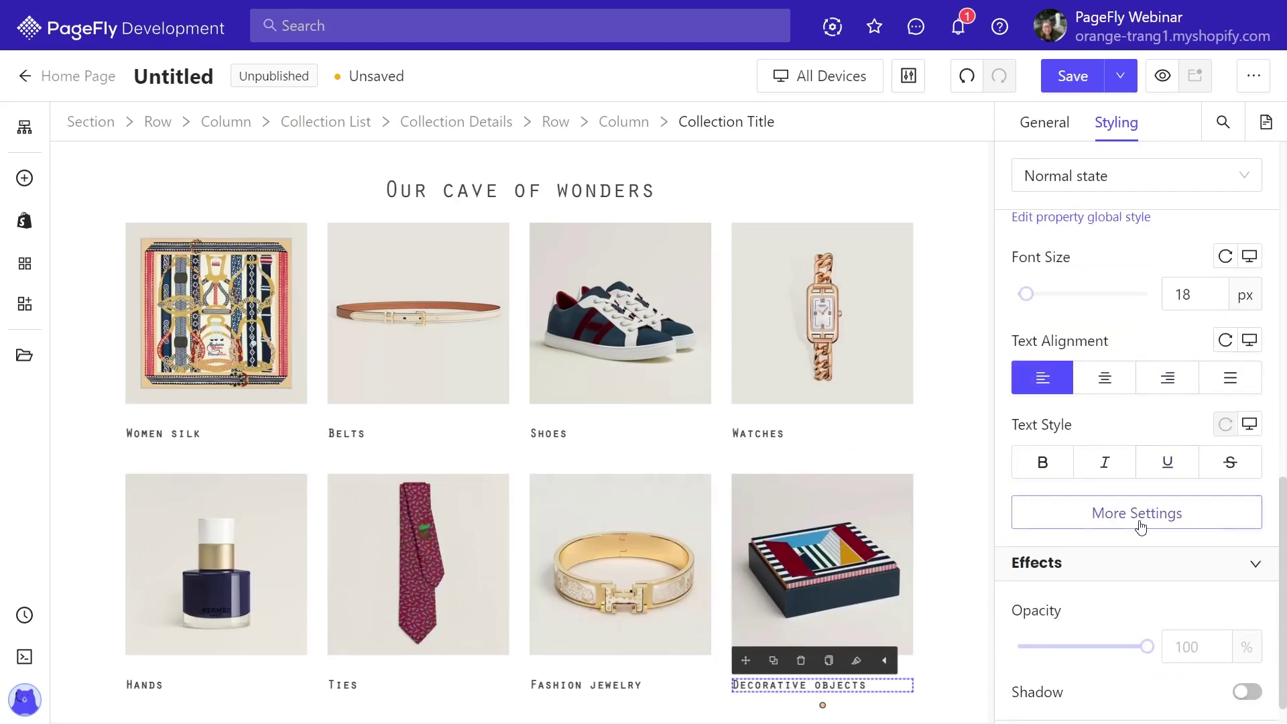
In More Settings, make the titles Extra Light with a 1.2 em line height.
{"action": "left_click", "coordinate": [1137, 513]}
{"action": "left_click", "coordinate": [817, 414]}
{"action": "left_click", "coordinate": [812, 475]}
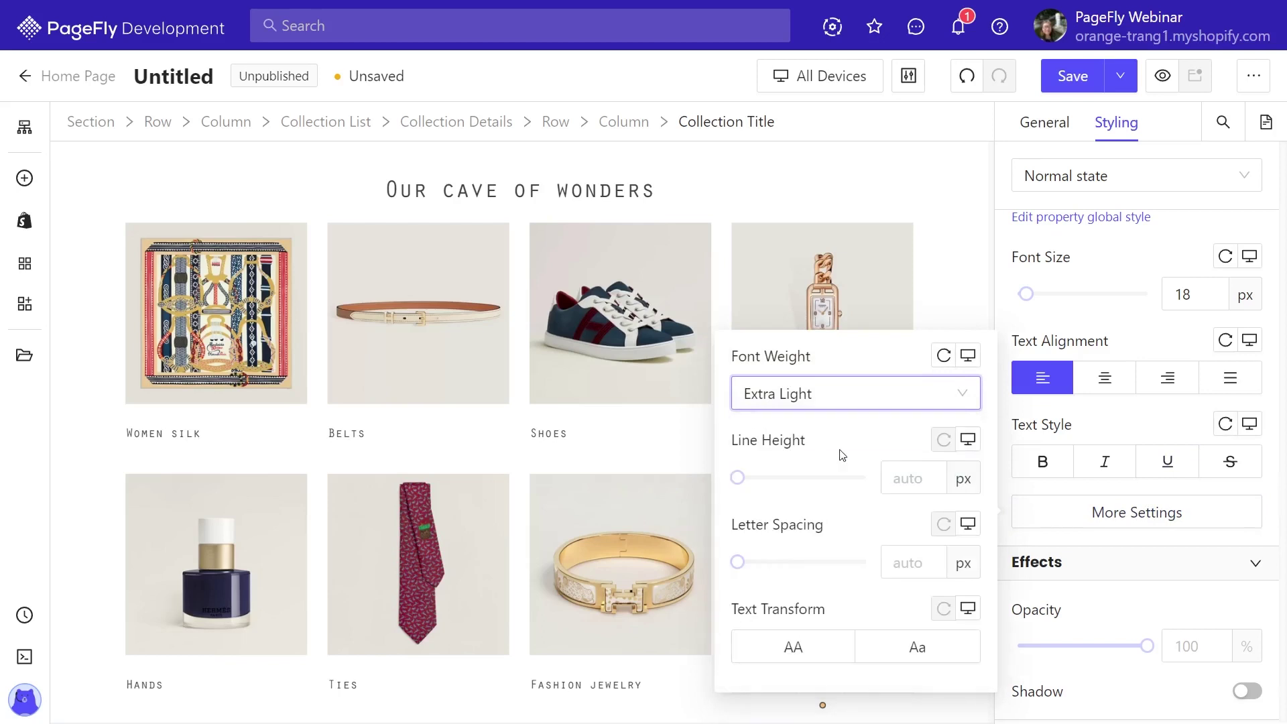
{"action": "left_click", "coordinate": [959, 480]}
{"action": "left_click", "coordinate": [965, 546]}
{"action": "type", "text": "1.2"}
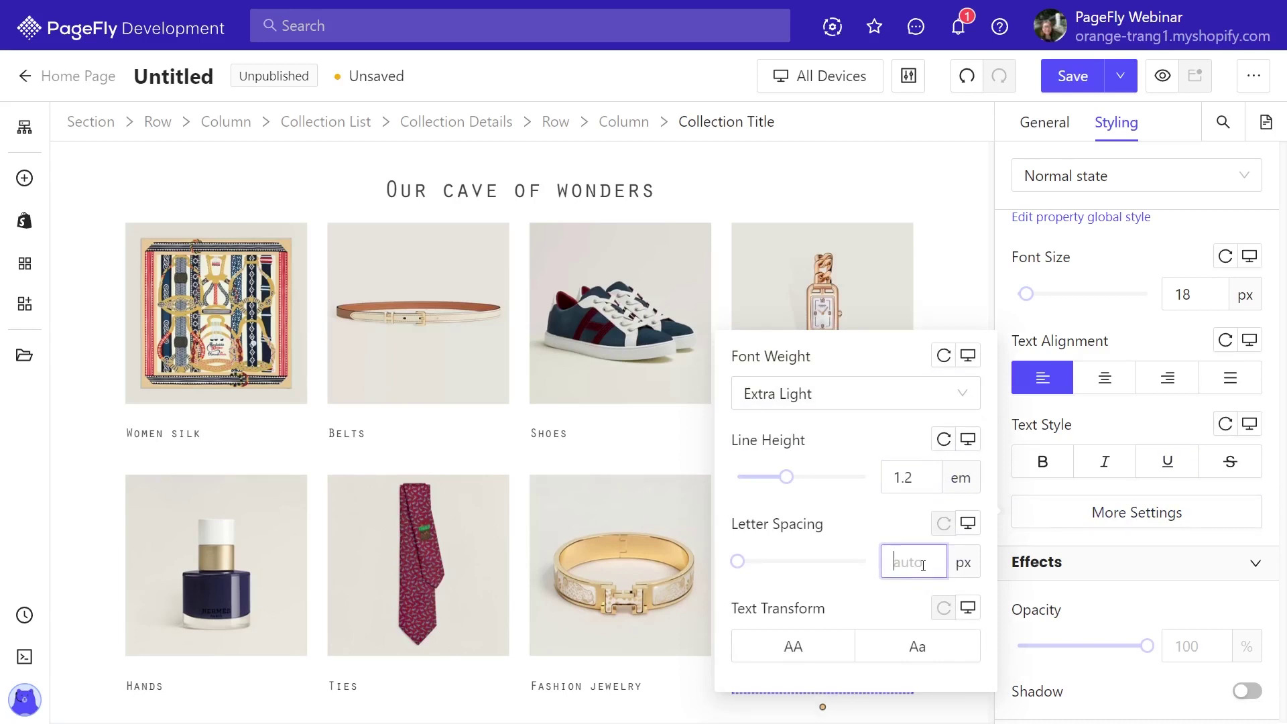
{"action": "left_click", "coordinate": [923, 566]}
Set the titles' letter spacing to -1 px, then select the category grid section.
{"action": "type", "text": "-1"}
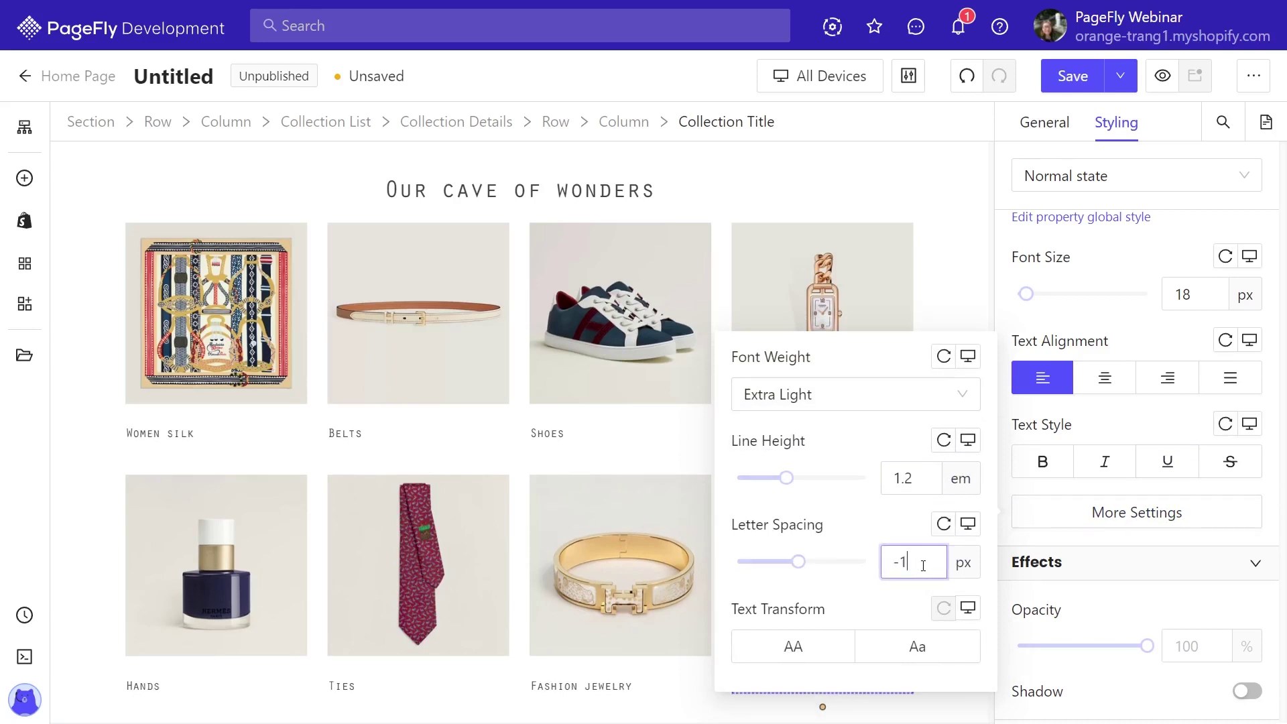
{"action": "left_click", "coordinate": [1085, 592]}
{"action": "scroll", "coordinate": [938, 455], "scroll_direction": "down", "scroll_amount": 1}
{"action": "left_click", "coordinate": [946, 451]}
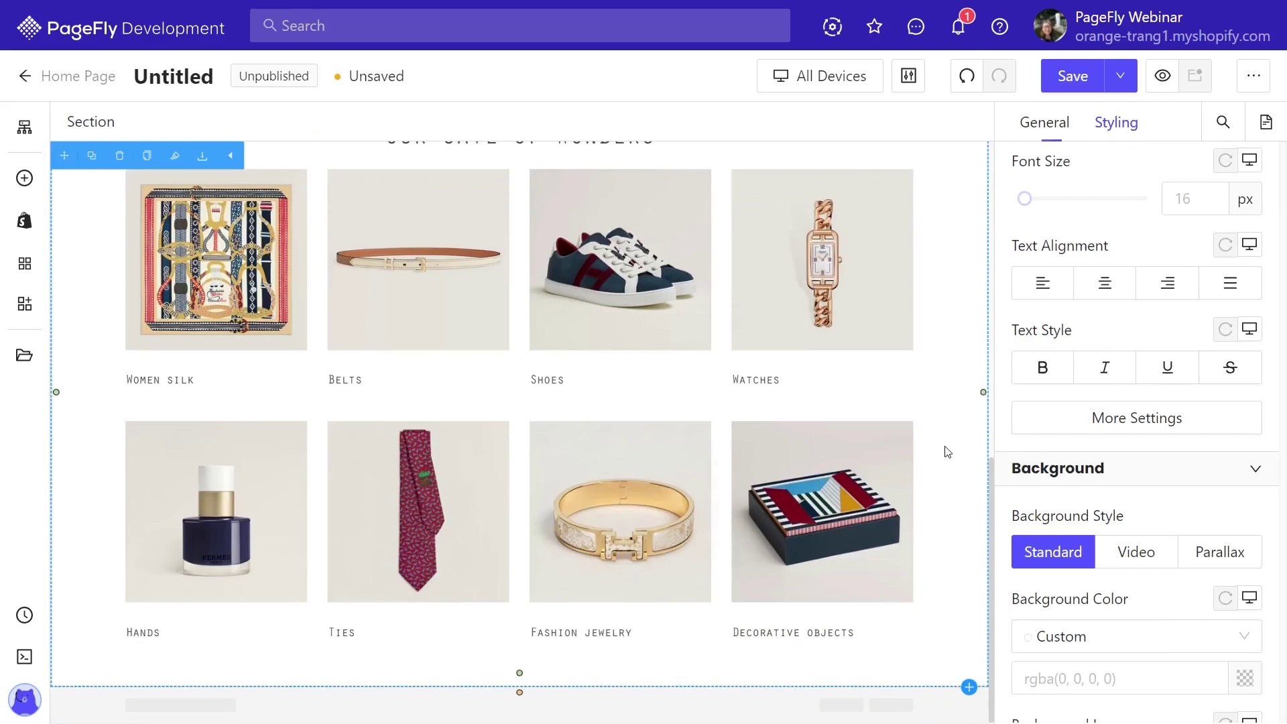
{"action": "scroll", "coordinate": [946, 451], "scroll_direction": "up", "scroll_amount": 1}
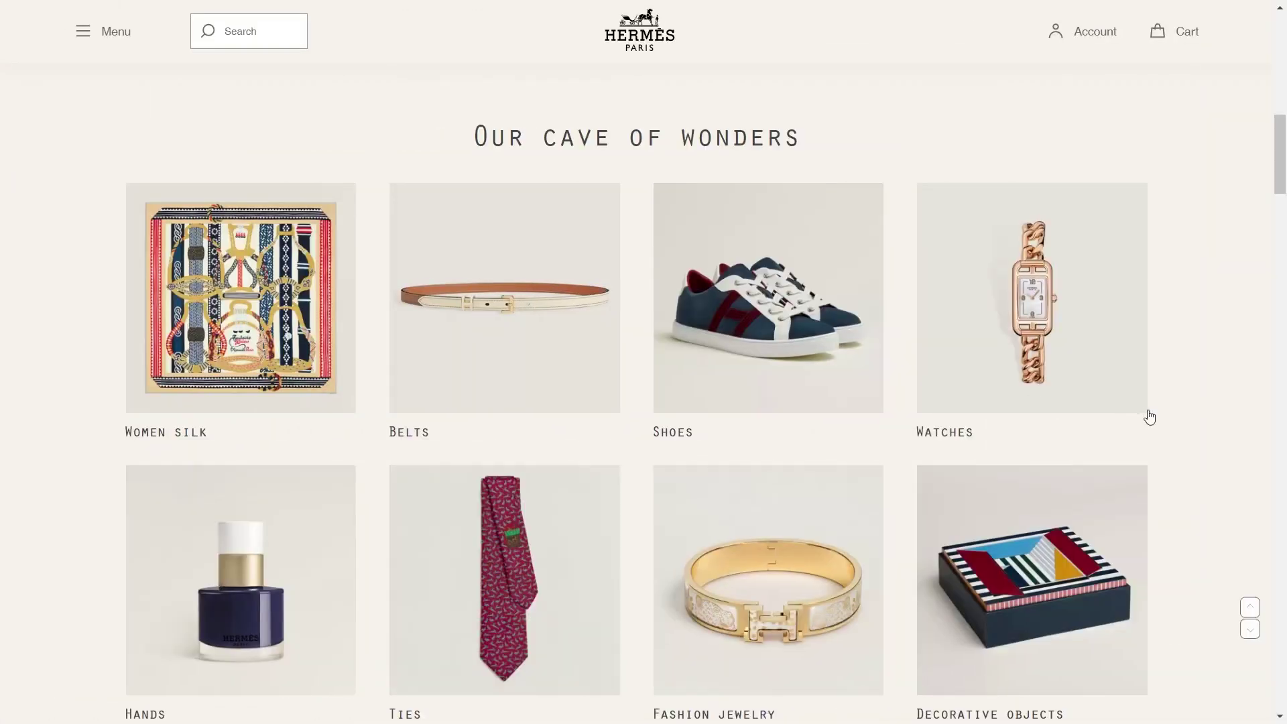
{"action": "scroll", "coordinate": [1172, 415], "scroll_direction": "down", "scroll_amount": 8}
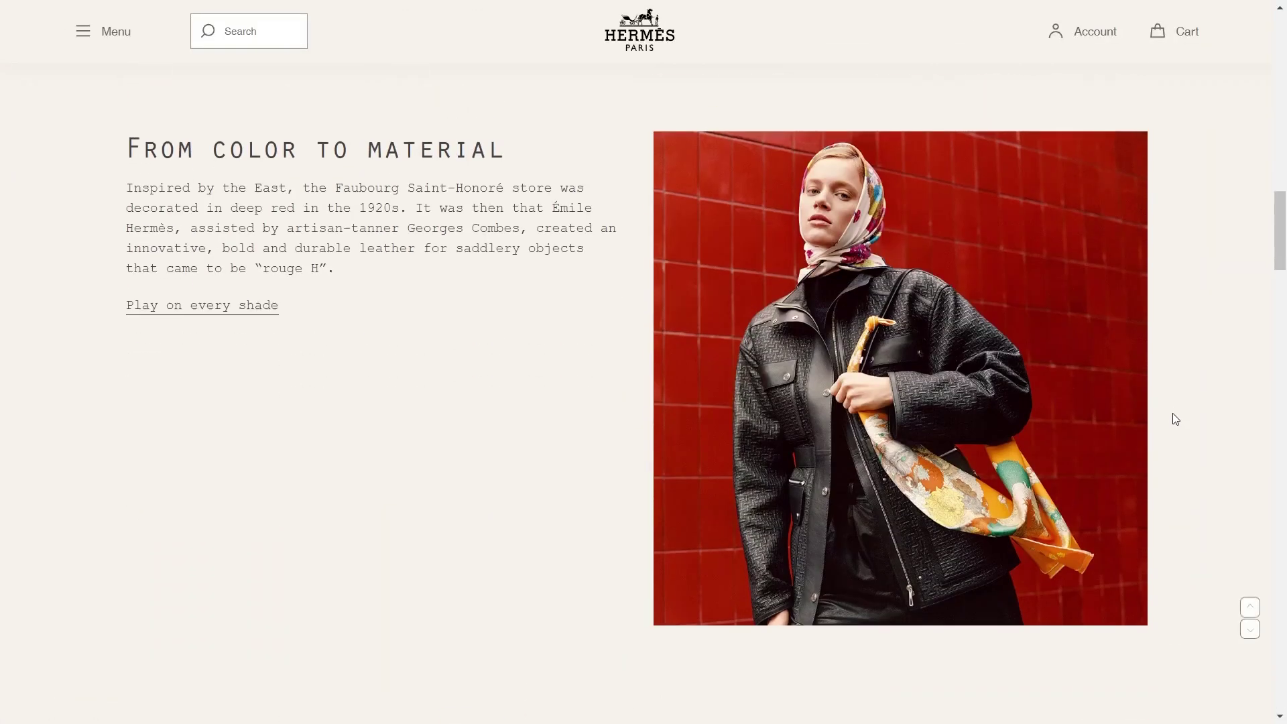
{"action": "scroll", "coordinate": [1006, 489], "scroll_direction": "up", "scroll_amount": 1}
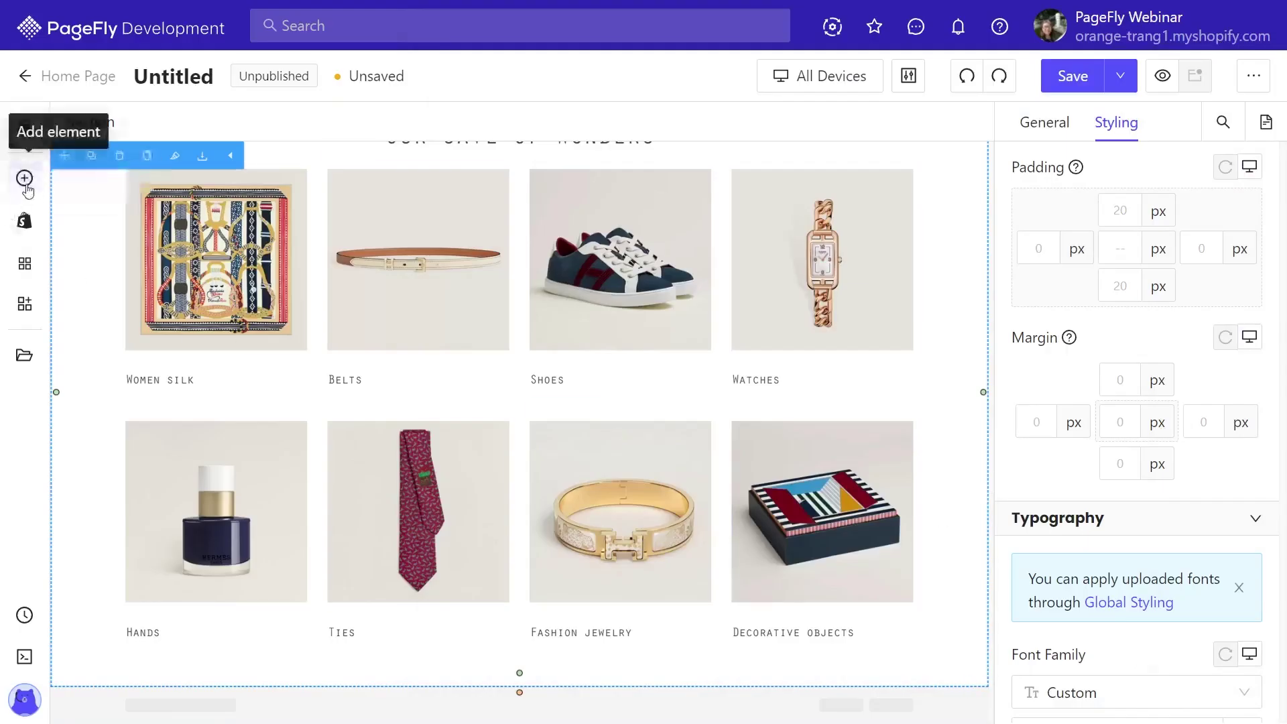
Add a 1/2 two-column layout below the category grid.
{"action": "left_click", "coordinate": [25, 178]}
{"action": "scroll", "coordinate": [101, 255], "scroll_direction": "up", "scroll_amount": 4}
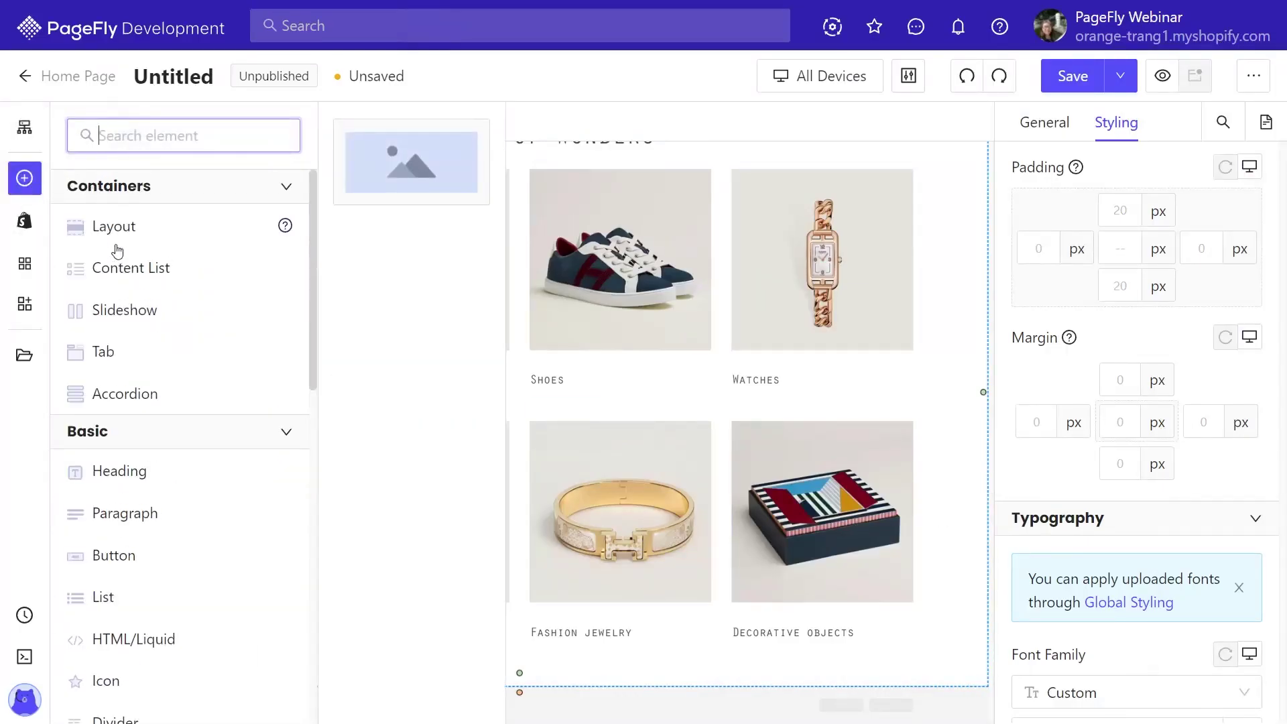
{"action": "mouse_move", "coordinate": [121, 242]}
{"action": "left_click_drag", "start_coordinate": [411, 235], "coordinate": [487, 651]}
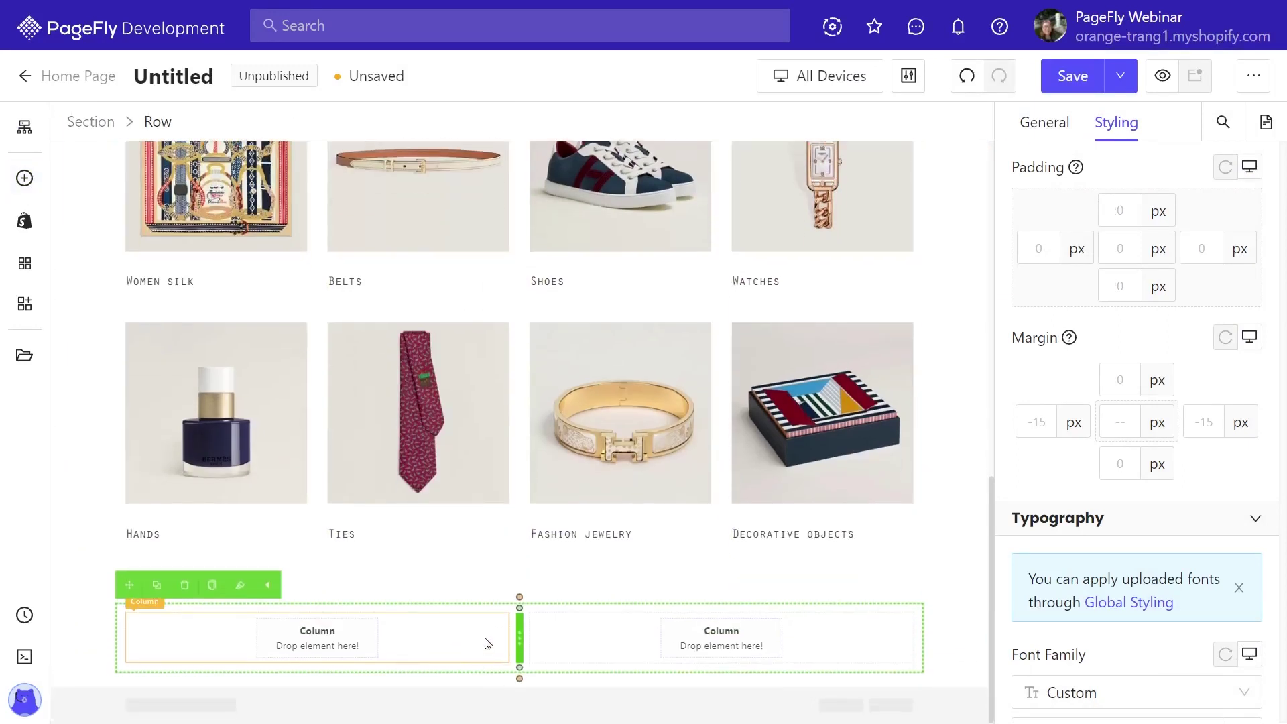
Drop a heading, a paragraph and a button into the new row's left column.
{"action": "left_click", "coordinate": [24, 180]}
{"action": "mouse_move", "coordinate": [133, 491]}
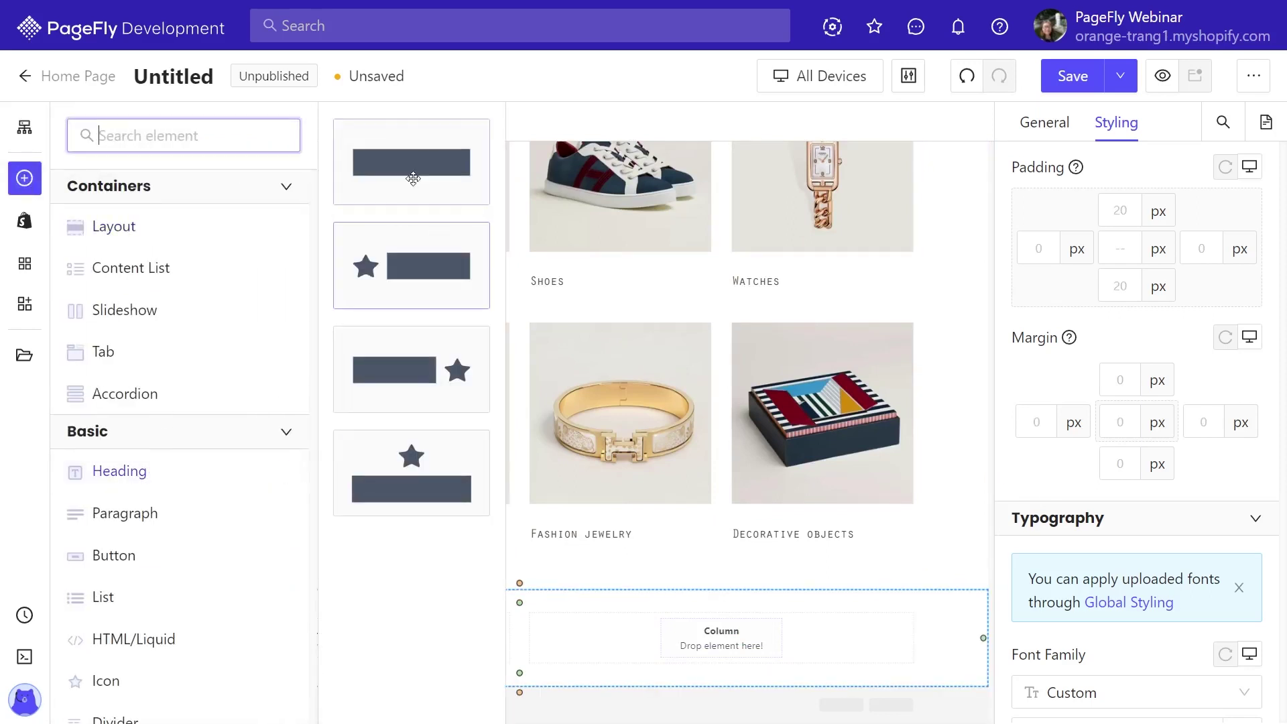
{"action": "left_click_drag", "start_coordinate": [421, 163], "coordinate": [185, 622]}
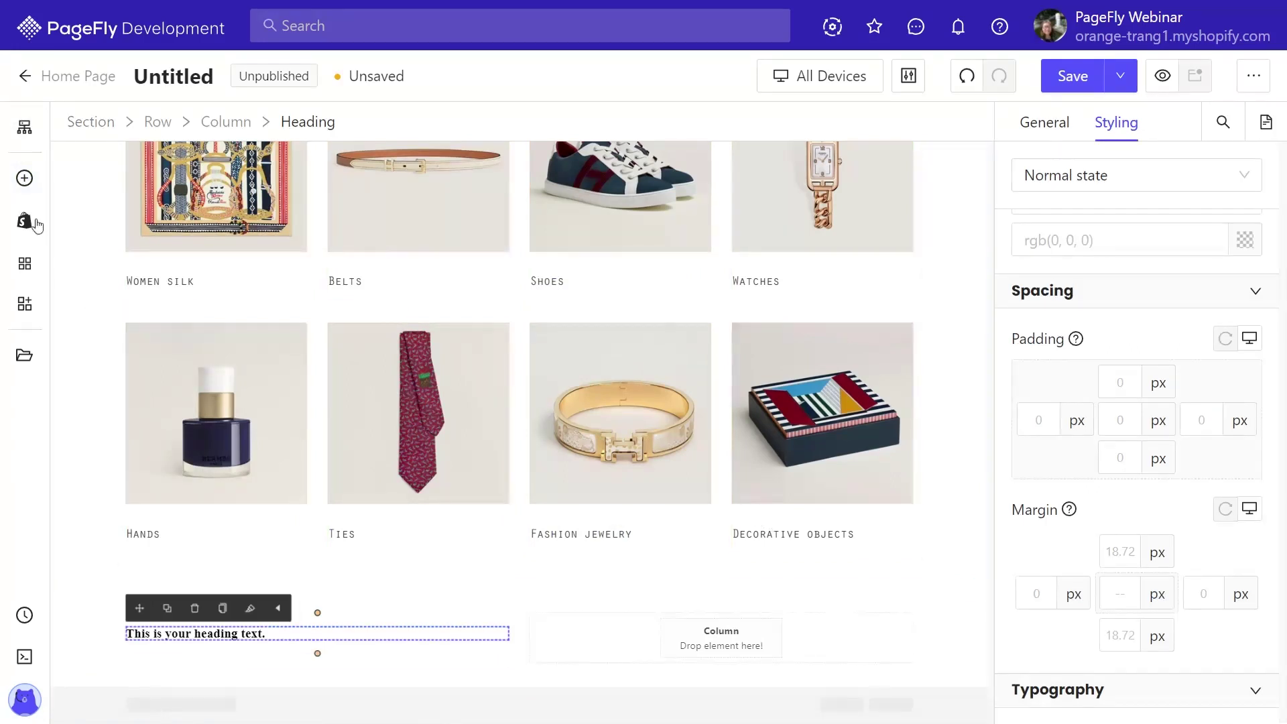
{"action": "left_click", "coordinate": [24, 177]}
{"action": "mouse_move", "coordinate": [164, 516]}
{"action": "left_click_drag", "start_coordinate": [420, 171], "coordinate": [206, 642]}
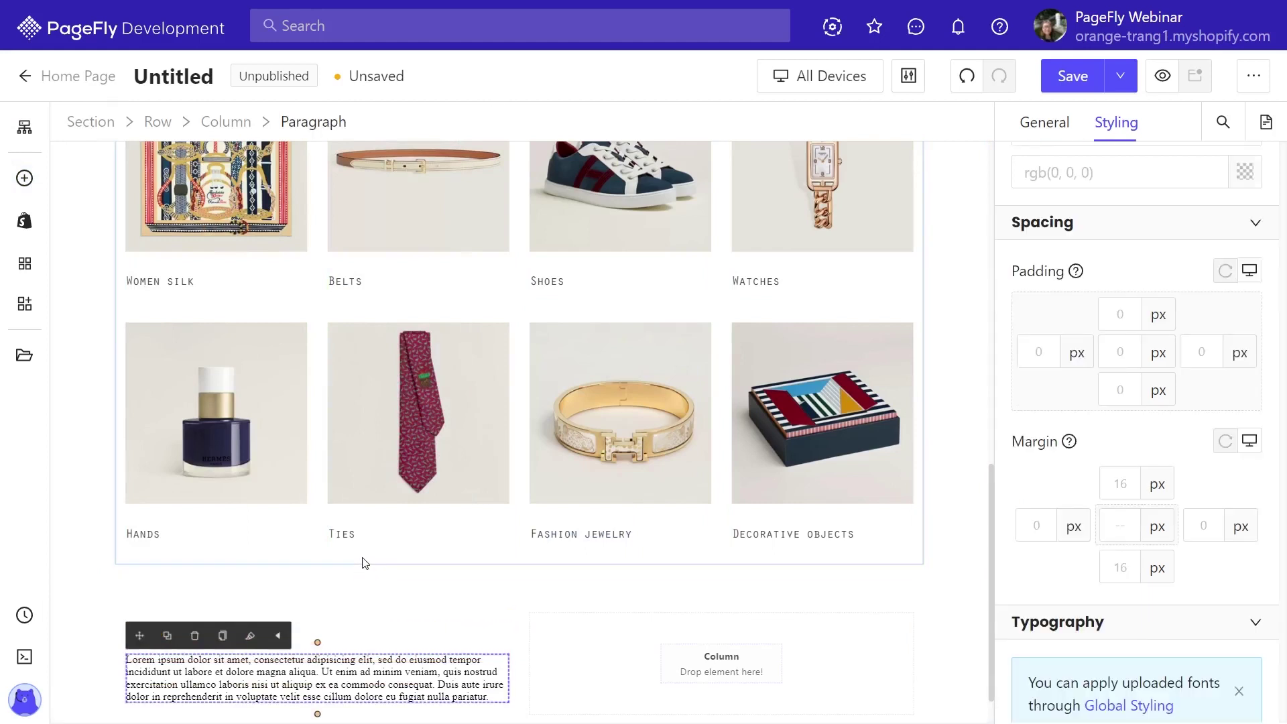
{"action": "scroll", "coordinate": [365, 563], "scroll_direction": "down", "scroll_amount": 1}
{"action": "left_click", "coordinate": [25, 179]}
{"action": "mouse_move", "coordinate": [140, 554]}
{"action": "left_click_drag", "start_coordinate": [412, 161], "coordinate": [213, 641]}
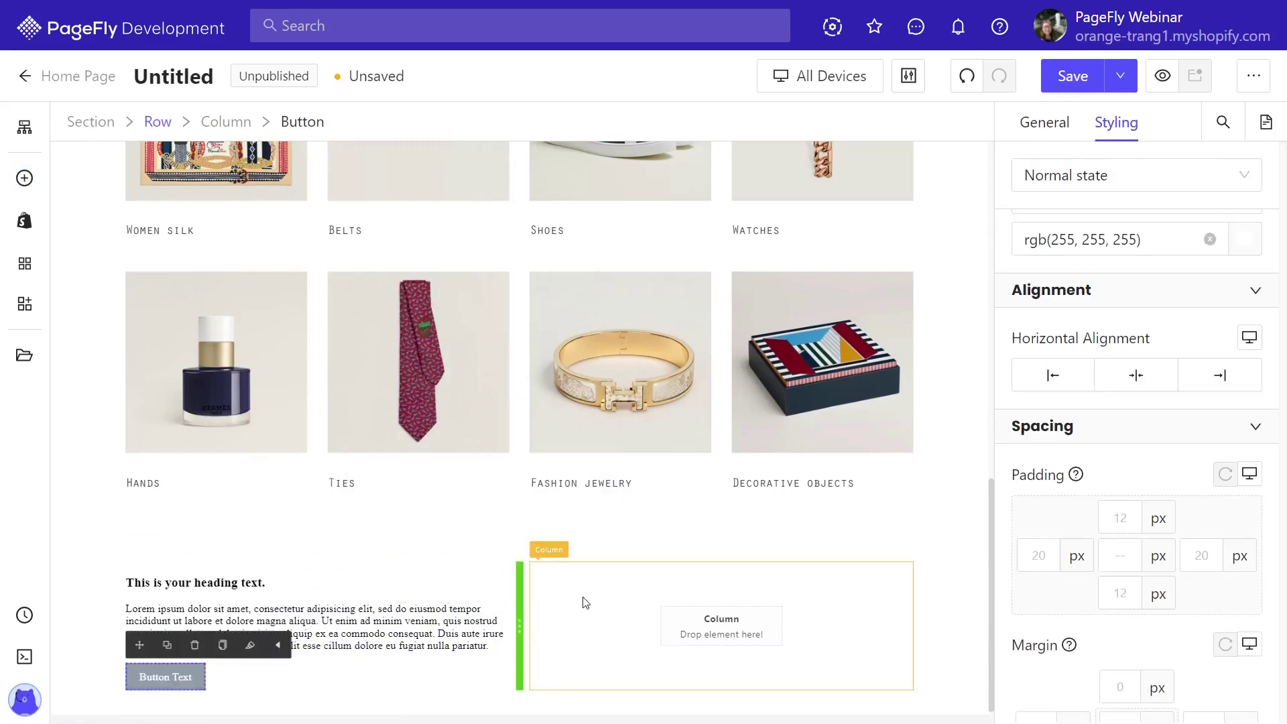
Paste 'From color to material', the Inspired by the East paragraph and a 'Play on every shade' button label.
{"action": "left_click", "coordinate": [206, 583]}
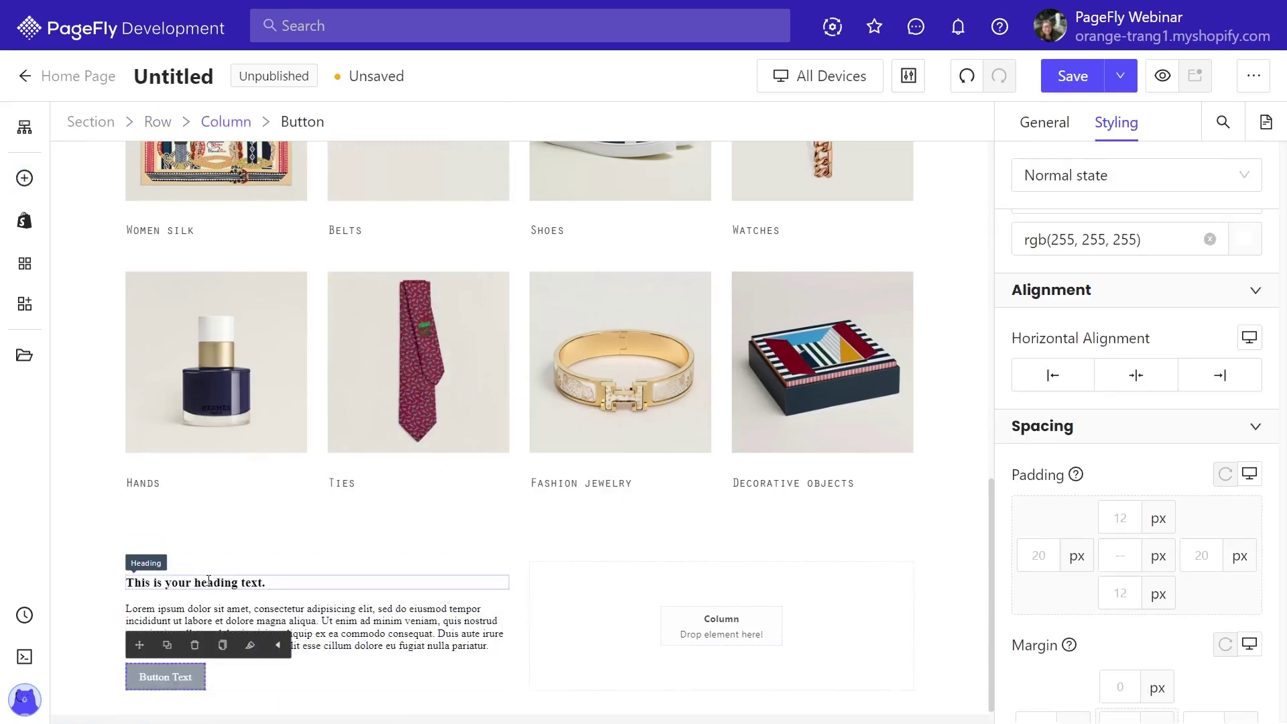
{"action": "left_click", "coordinate": [1025, 124]}
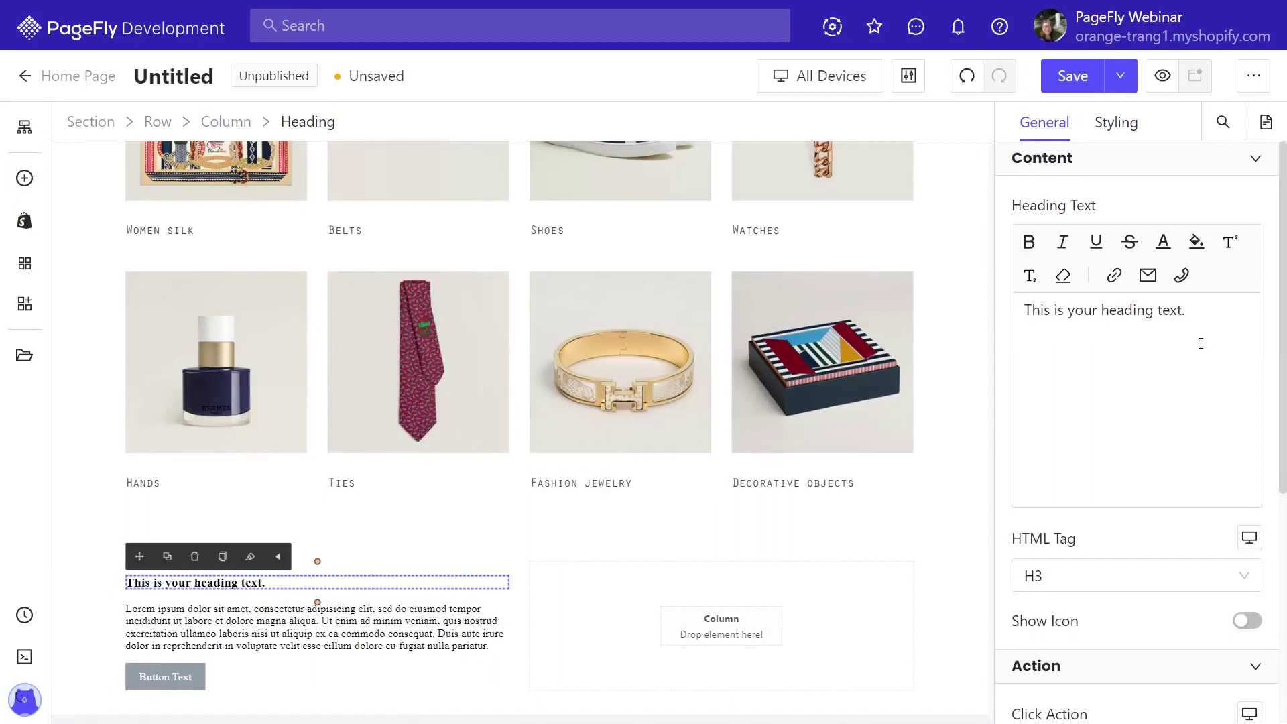
{"action": "type", "text": "From color to material"}
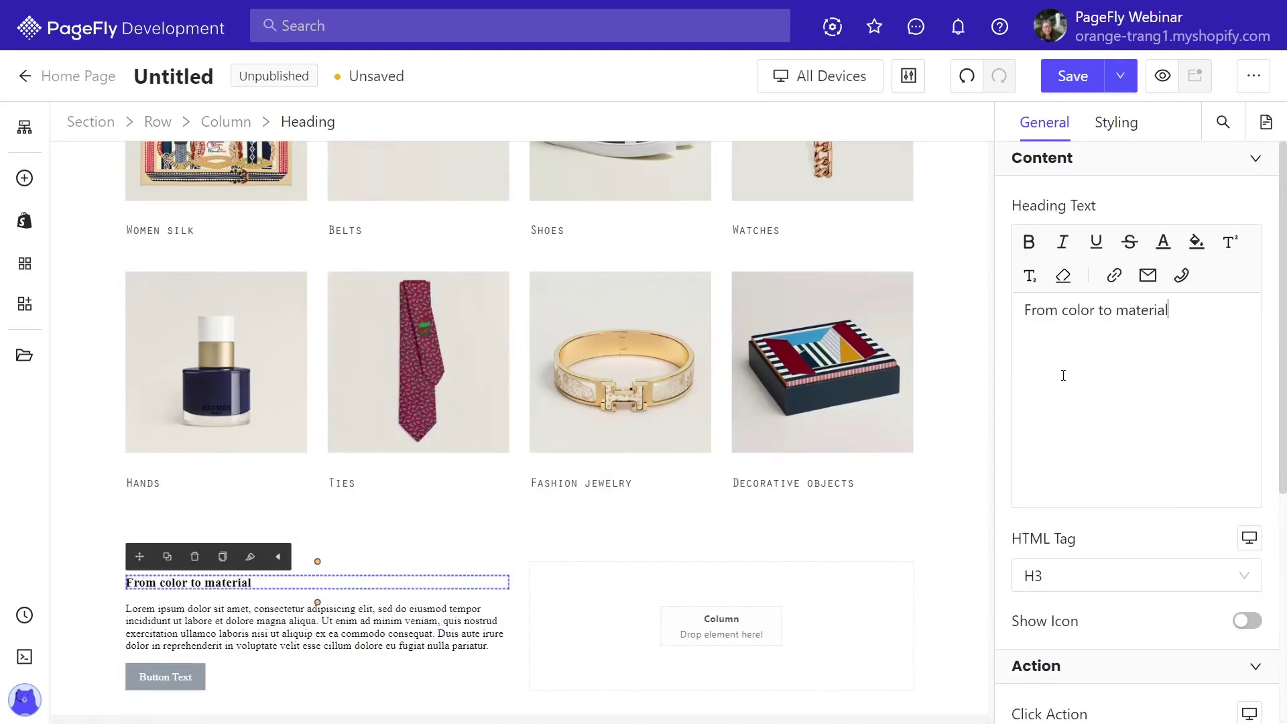
{"action": "left_click", "coordinate": [317, 611]}
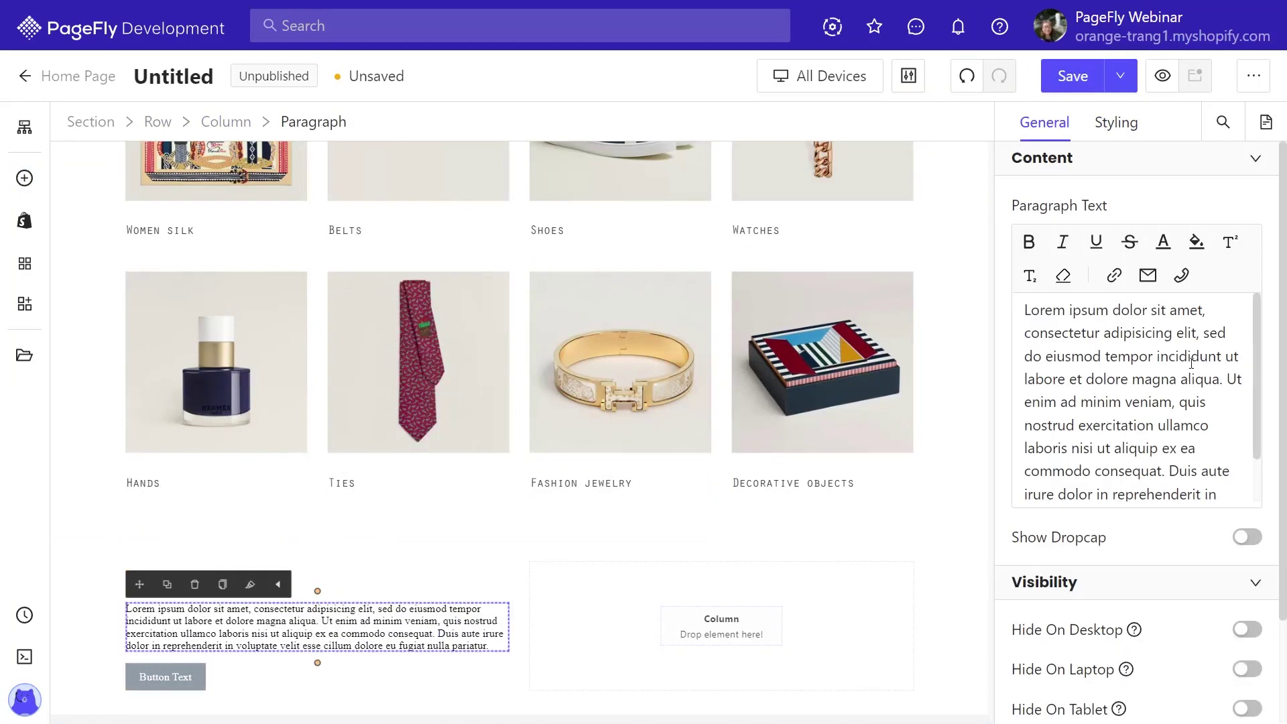
{"action": "key", "text": "ctrl+a"}
{"action": "type", "text": "Inspired by the East, the Faubourg Saint-Honoré store was decorated in deep red in the 1920s. It was then that Émile Hermès, assisted by artisan-tanner Georges Combes, created an innovative, bold and durable leather for saddlery objects that came to be \"rouge H\"."}
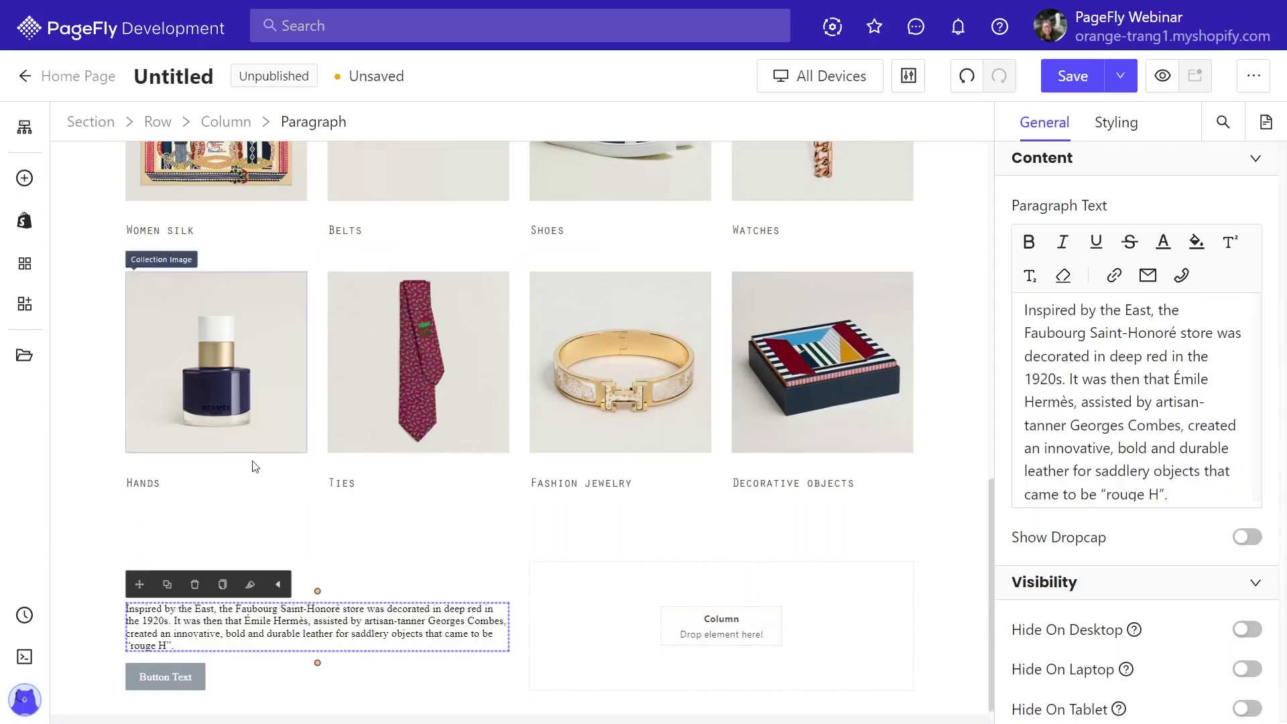
{"action": "left_click", "coordinate": [184, 673]}
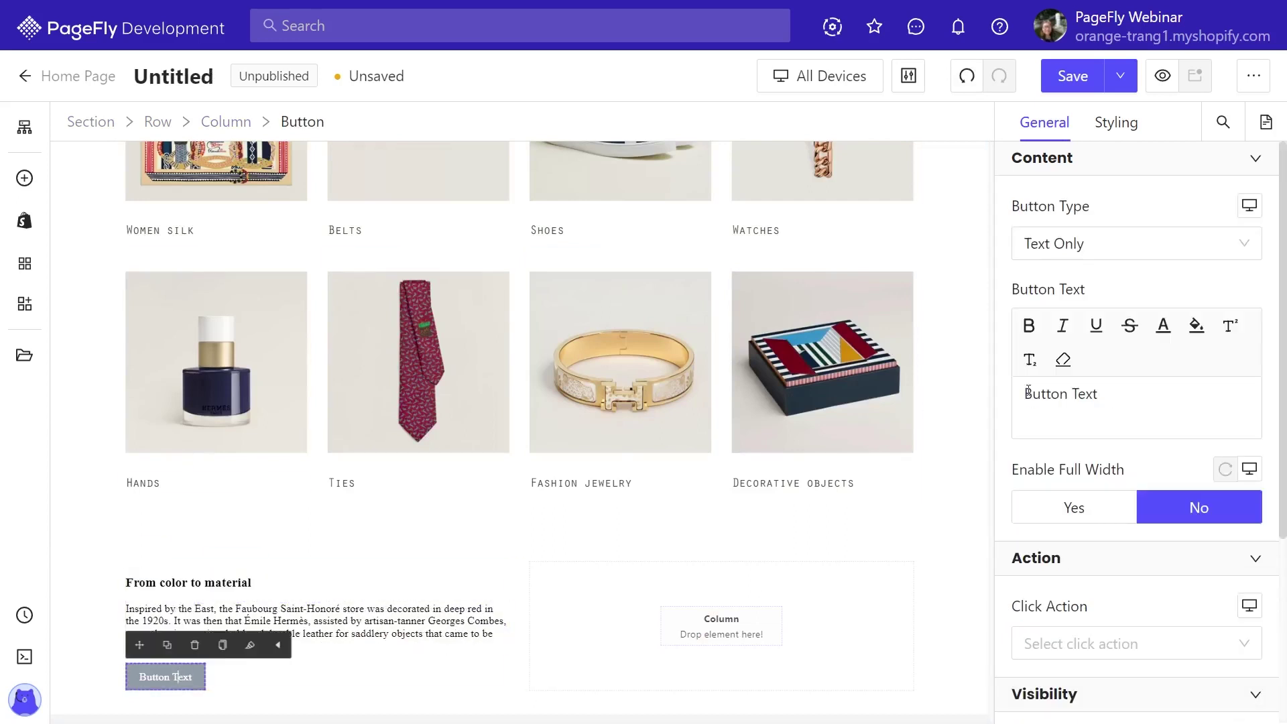
{"action": "key", "text": "ctrl+a"}
{"action": "type", "text": "Play on every shade"}
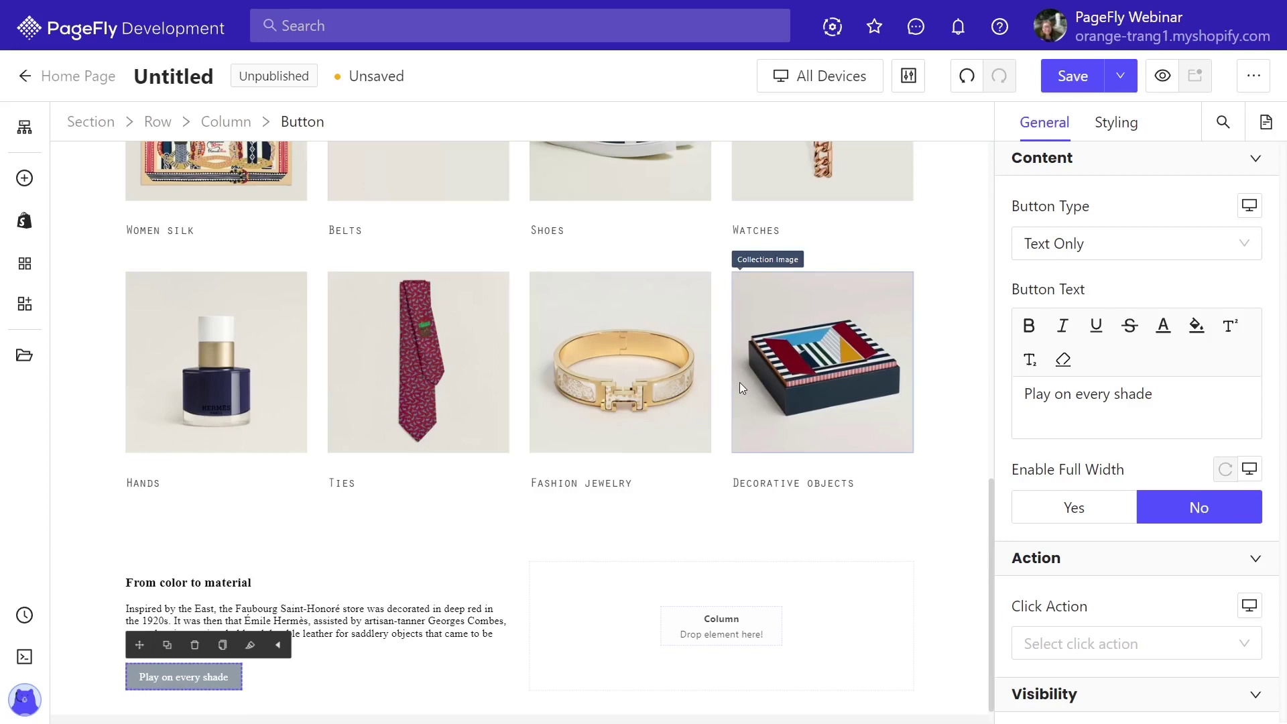
{"action": "scroll", "coordinate": [739, 382], "scroll_direction": "up", "scroll_amount": 8}
Copy the Rouge H heading's styles onto the From color to material heading.
{"action": "scroll", "coordinate": [740, 387], "scroll_direction": "up", "scroll_amount": 5}
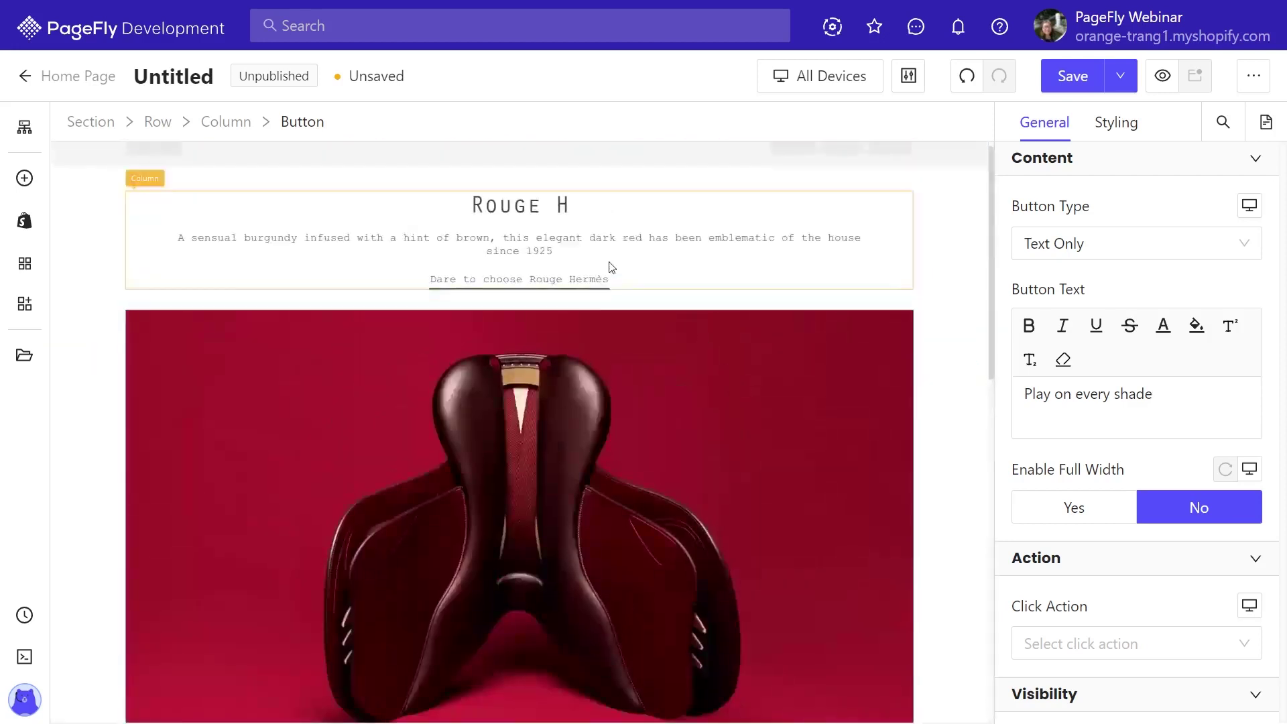
{"action": "left_click", "coordinate": [302, 204]}
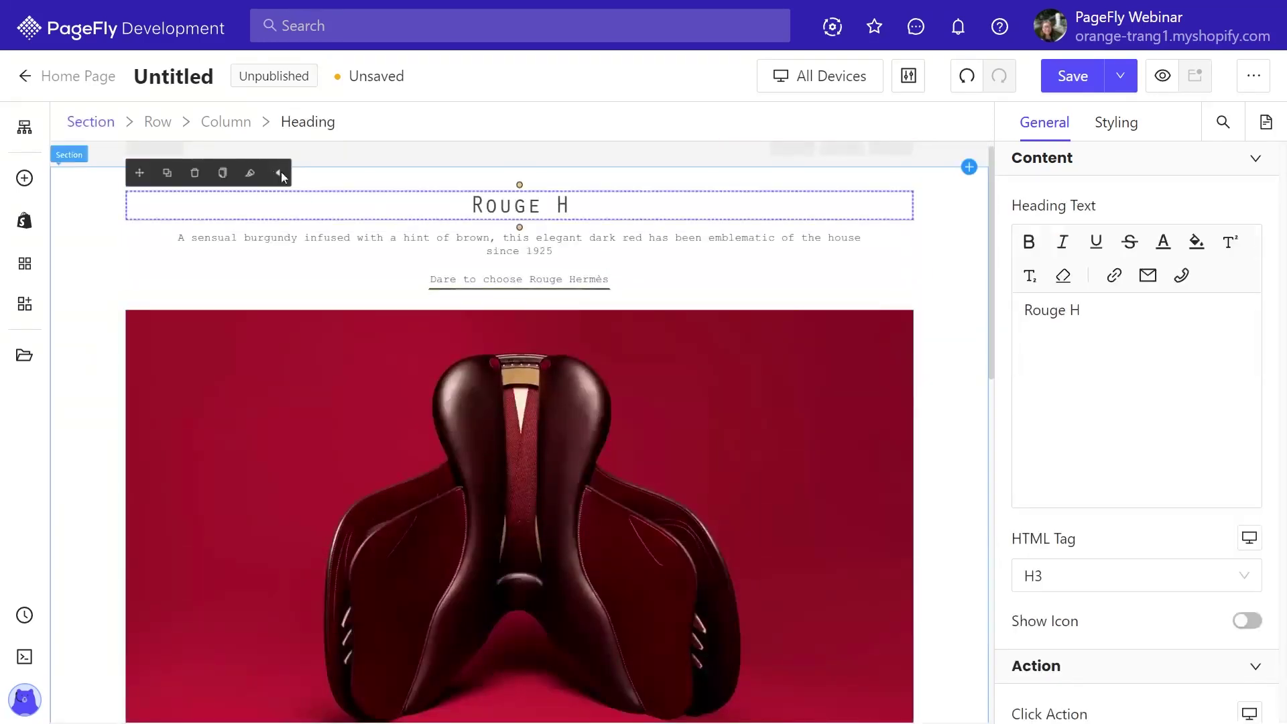
{"action": "left_click", "coordinate": [223, 172]}
{"action": "scroll", "coordinate": [389, 375], "scroll_direction": "down", "scroll_amount": 12}
{"action": "left_click", "coordinate": [207, 555]}
{"action": "left_click", "coordinate": [250, 530]}
Copy the Rouge H paragraph's styles onto the Inspired by the East paragraph.
{"action": "scroll", "coordinate": [489, 469], "scroll_direction": "up", "scroll_amount": 12}
{"action": "left_click", "coordinate": [510, 252]}
{"action": "left_click", "coordinate": [223, 224]}
{"action": "scroll", "coordinate": [281, 402], "scroll_direction": "down", "scroll_amount": 12}
{"action": "left_click", "coordinate": [254, 589]}
{"action": "left_click", "coordinate": [245, 562]}
Copy the Dare to choose Rouge Hermès link styles onto the Play on every shade button.
{"action": "left_click", "coordinate": [184, 649]}
{"action": "scroll", "coordinate": [469, 403], "scroll_direction": "up", "scroll_amount": 12}
{"action": "left_click", "coordinate": [543, 289]}
{"action": "left_click", "coordinate": [525, 262]}
{"action": "scroll", "coordinate": [502, 375], "scroll_direction": "down", "scroll_amount": 12}
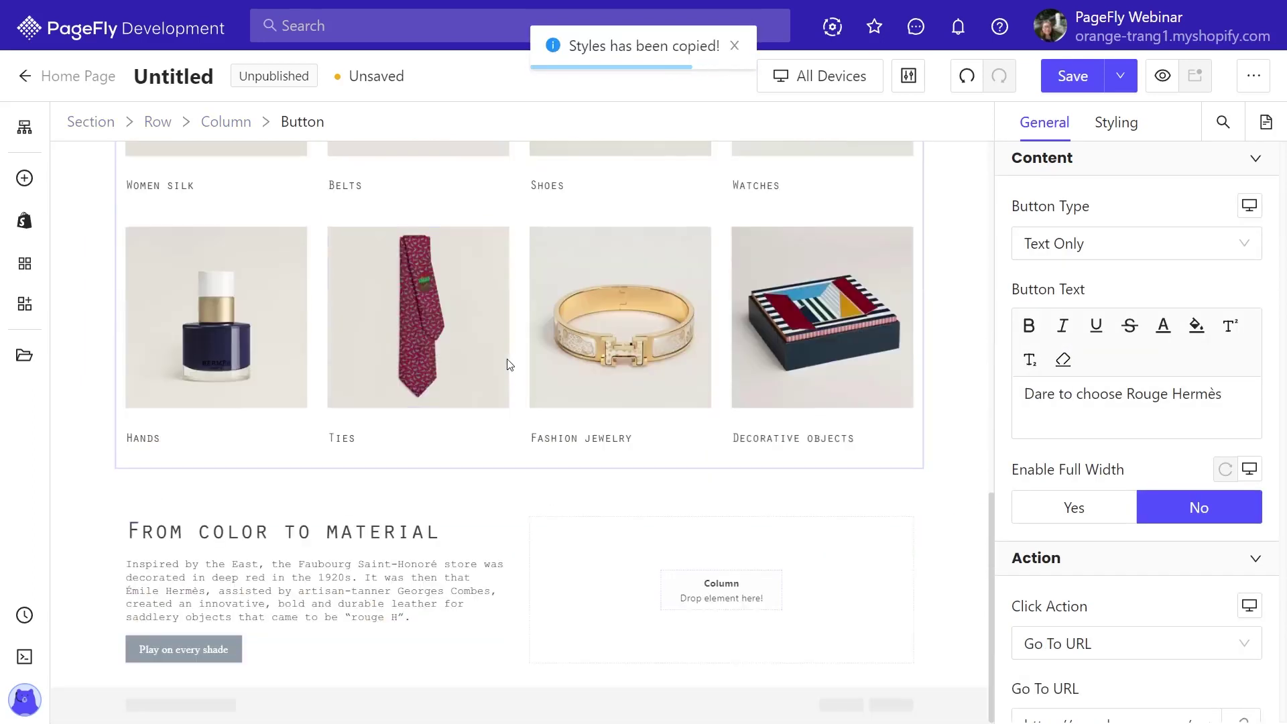
{"action": "left_click", "coordinate": [184, 650]}
{"action": "left_click", "coordinate": [223, 624]}
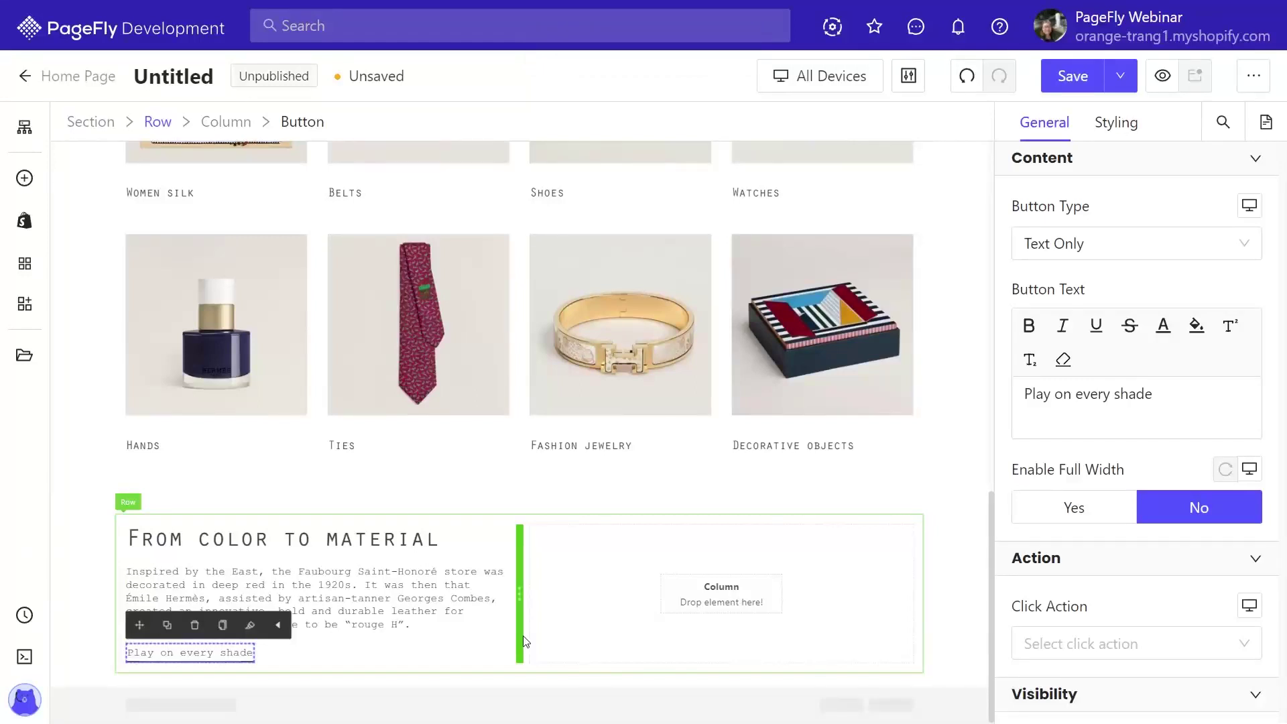
Place an Image in the empty right column and set its source to the red-wall photo a2.
{"action": "left_click", "coordinate": [544, 632]}
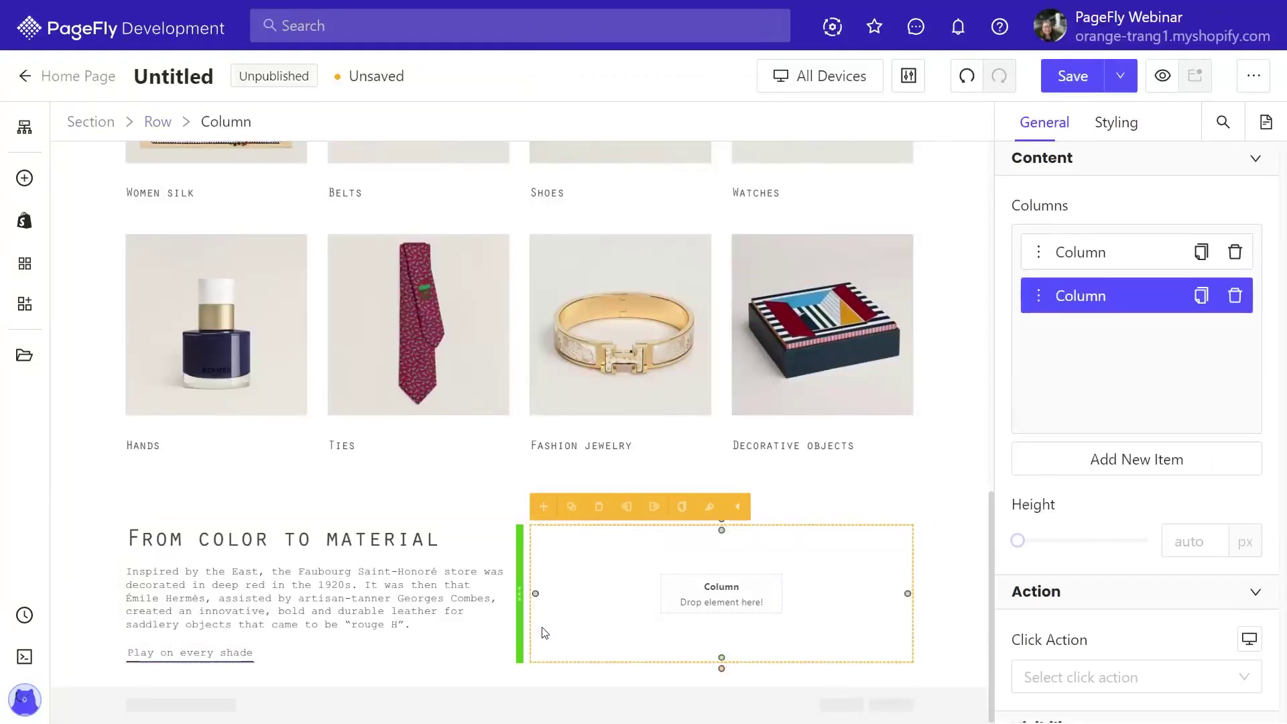
{"action": "left_click", "coordinate": [24, 178]}
{"action": "scroll", "coordinate": [123, 497], "scroll_direction": "down", "scroll_amount": 5}
{"action": "left_click_drag", "start_coordinate": [409, 161], "coordinate": [799, 556]}
{"action": "scroll", "coordinate": [798, 556], "scroll_direction": "down", "scroll_amount": 3}
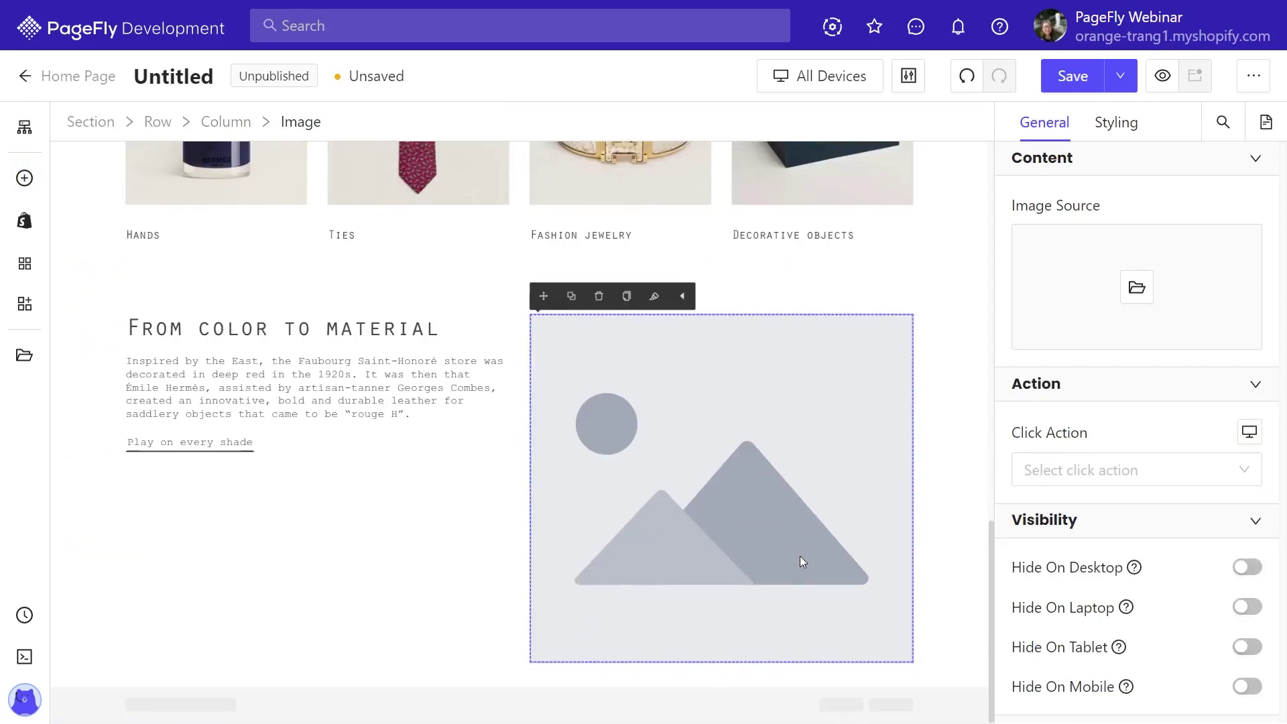
{"action": "left_click", "coordinate": [1137, 287]}
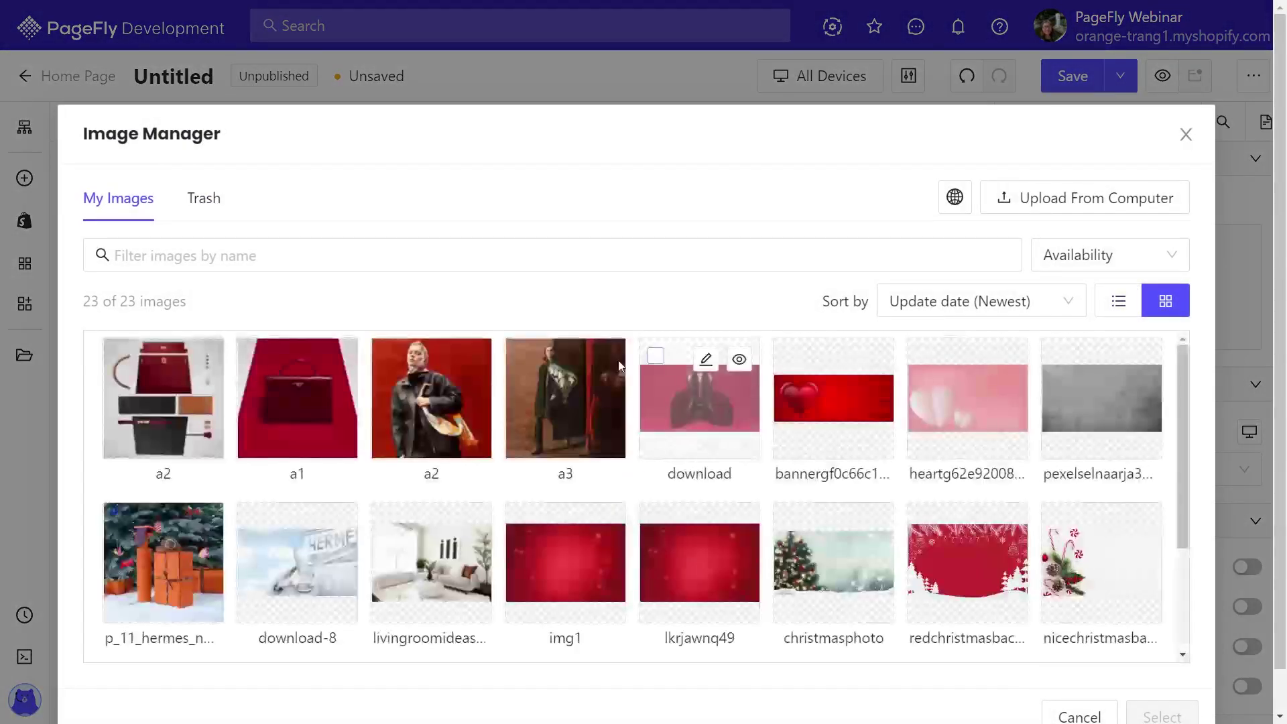
{"action": "left_click", "coordinate": [431, 397]}
{"action": "left_click", "coordinate": [1143, 709]}
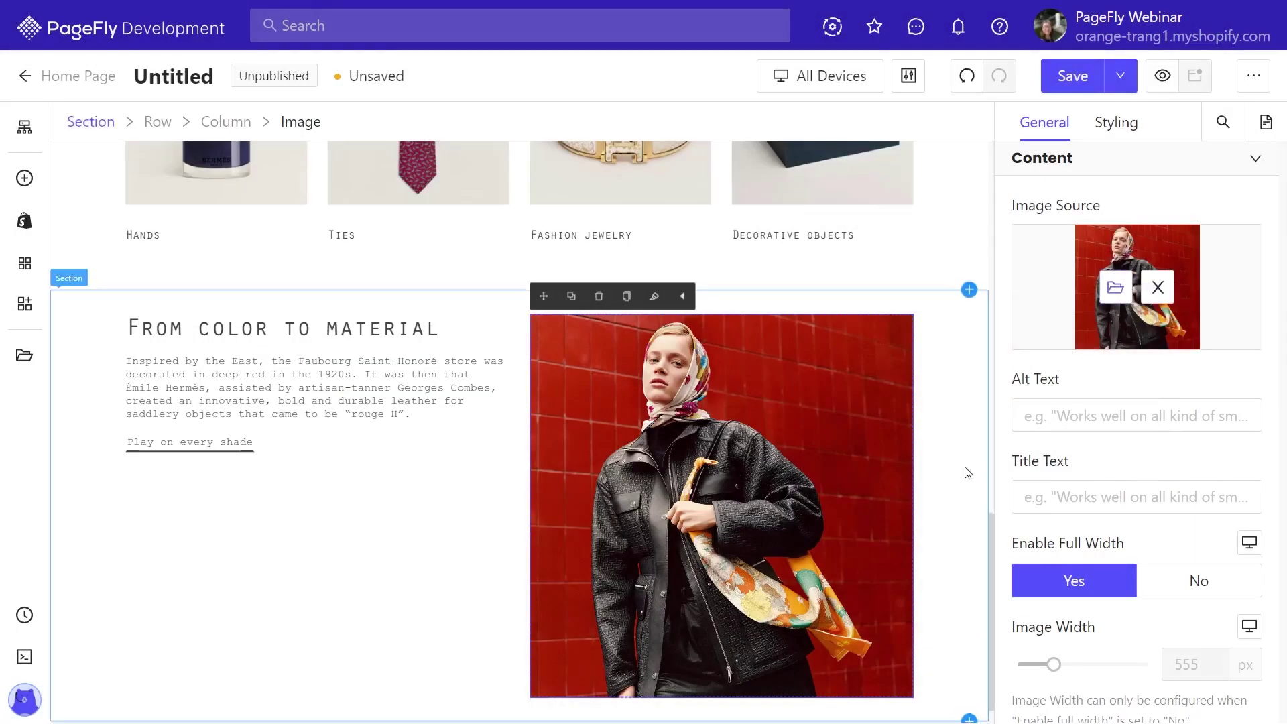
Drag the Rouge H section down below the From color to material section.
{"action": "left_click", "coordinate": [944, 448]}
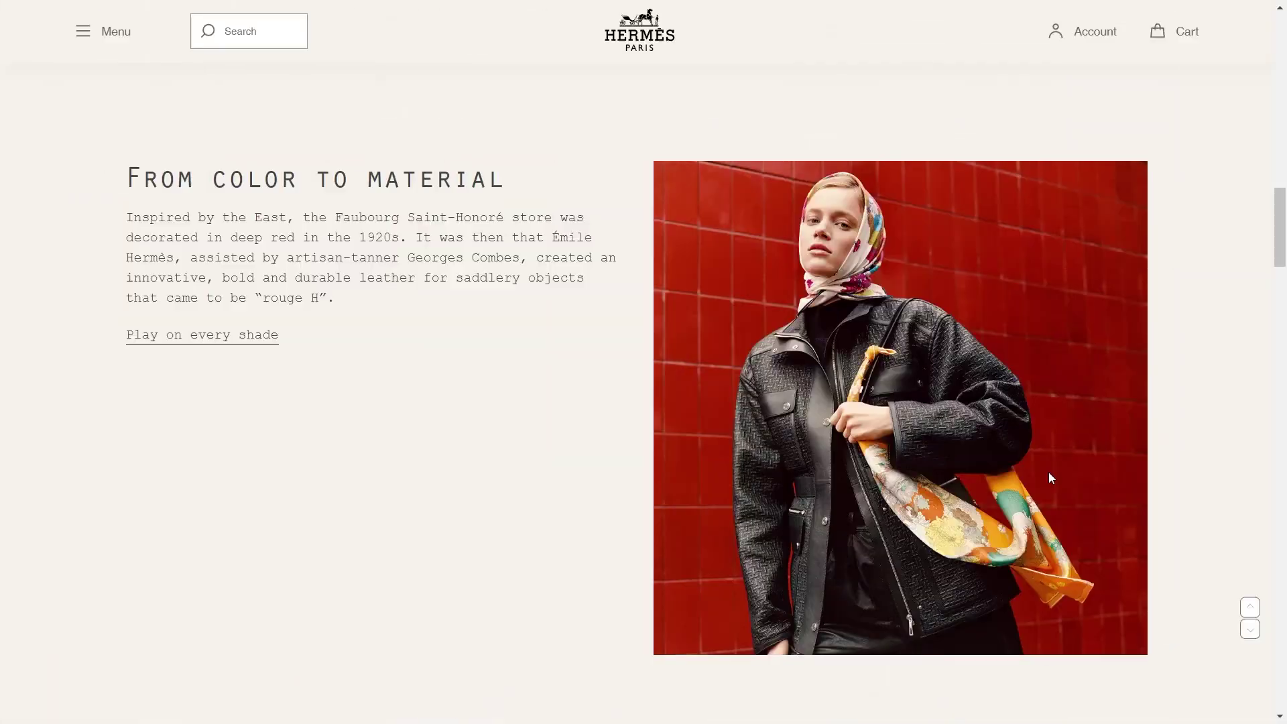
{"action": "scroll", "coordinate": [1050, 475], "scroll_direction": "down", "scroll_amount": 7}
{"action": "scroll", "coordinate": [1049, 477], "scroll_direction": "down", "scroll_amount": 3}
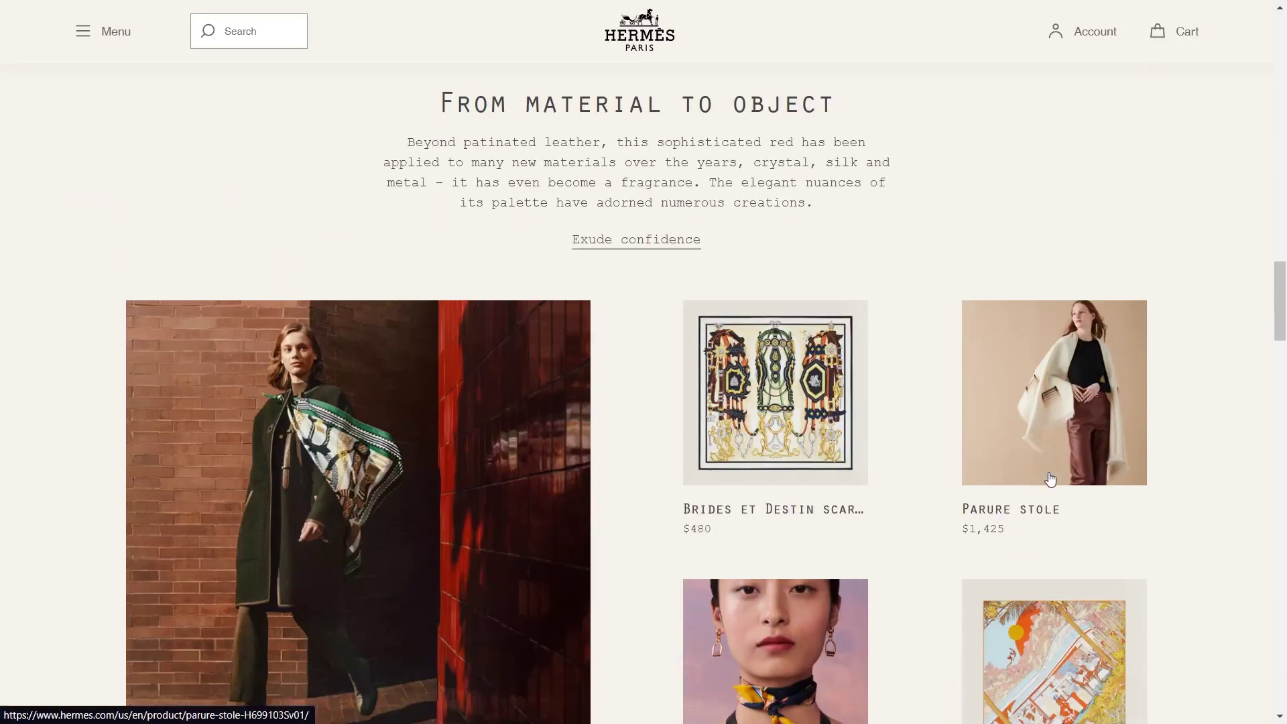
{"action": "scroll", "coordinate": [1050, 479], "scroll_direction": "down", "scroll_amount": 2}
{"action": "scroll", "coordinate": [1049, 479], "scroll_direction": "up", "scroll_amount": 2}
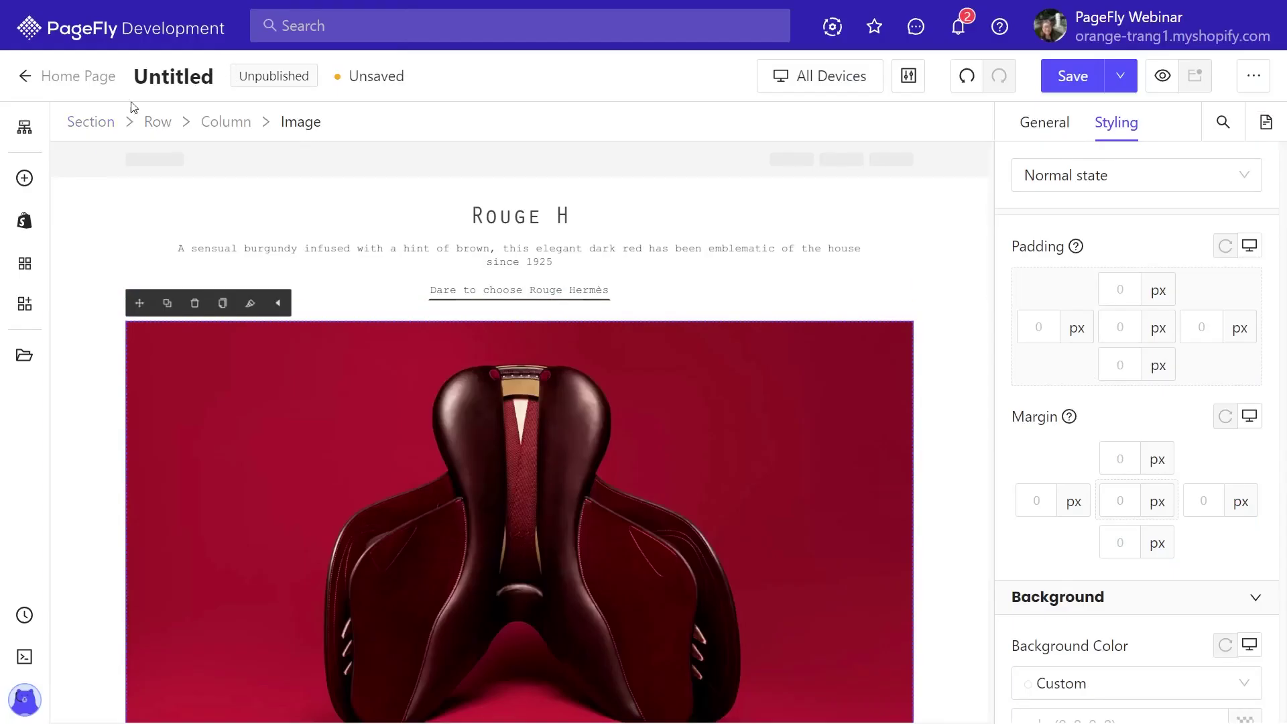
{"action": "left_click", "coordinate": [94, 122]}
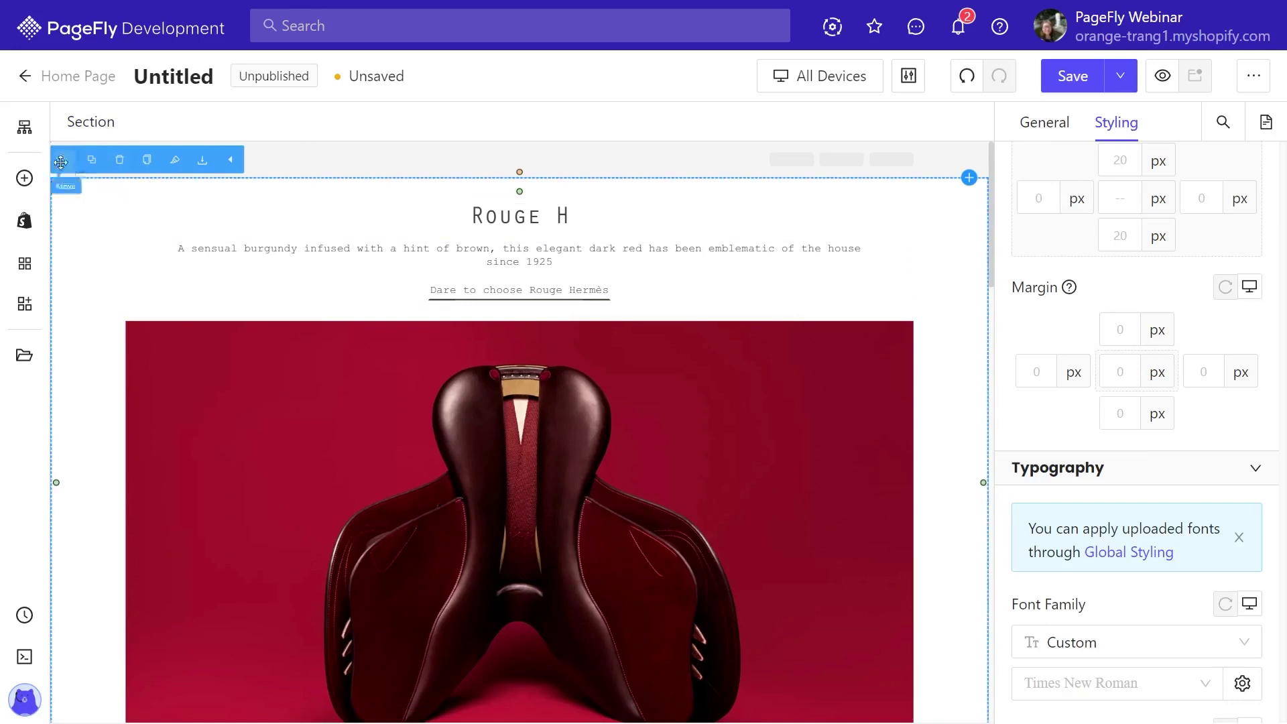
{"action": "left_click_drag", "start_coordinate": [61, 162], "coordinate": [183, 683]}
{"action": "scroll", "coordinate": [383, 623], "scroll_direction": "up", "scroll_amount": 3}
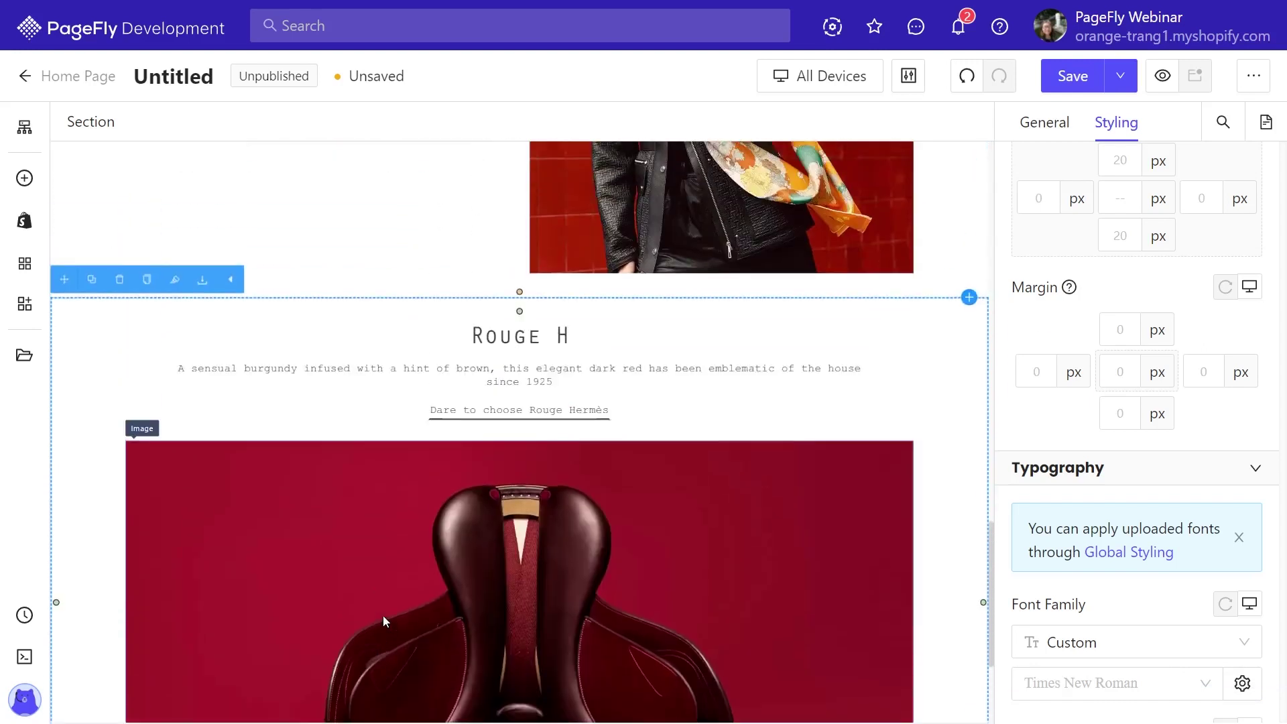
{"action": "left_click", "coordinate": [536, 341]}
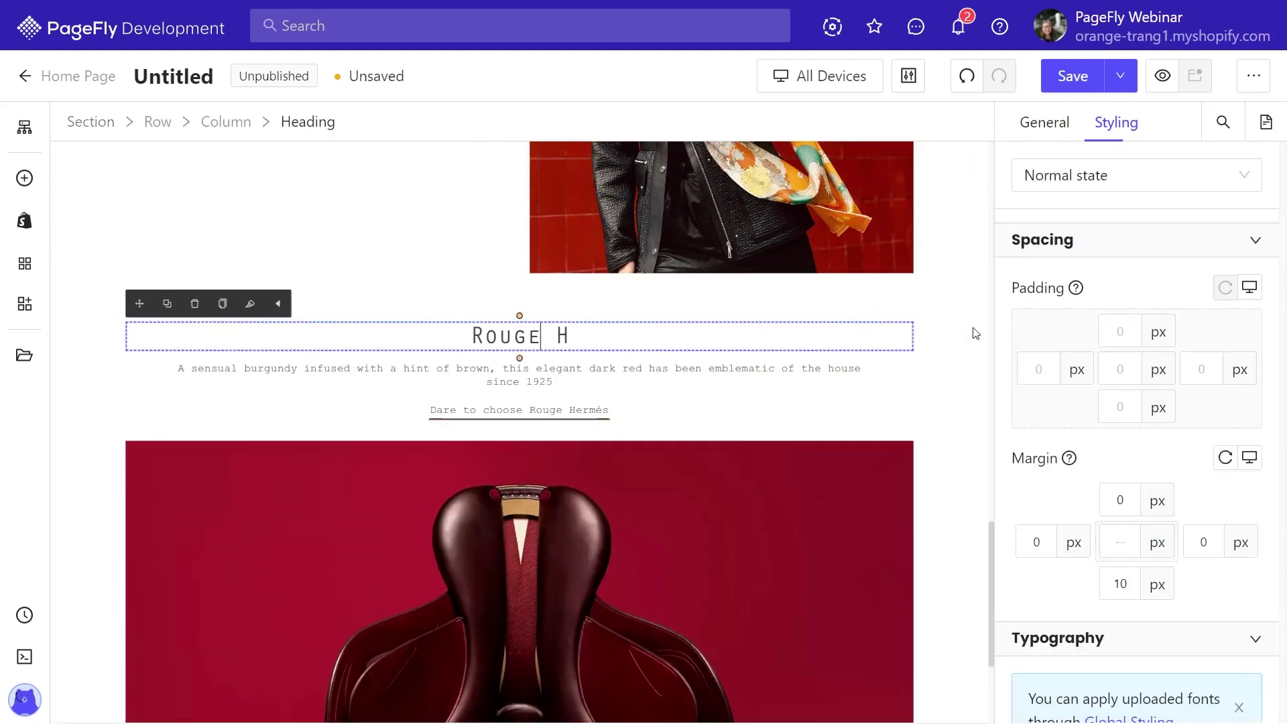
Retitle the section 'From material to object', paste new paragraph copy, and relabel the button 'Exude confidence'.
{"action": "left_click", "coordinate": [1049, 125]}
{"action": "scroll", "coordinate": [1132, 301], "scroll_direction": "up", "scroll_amount": 4}
{"action": "key", "text": "ctrl+v"}
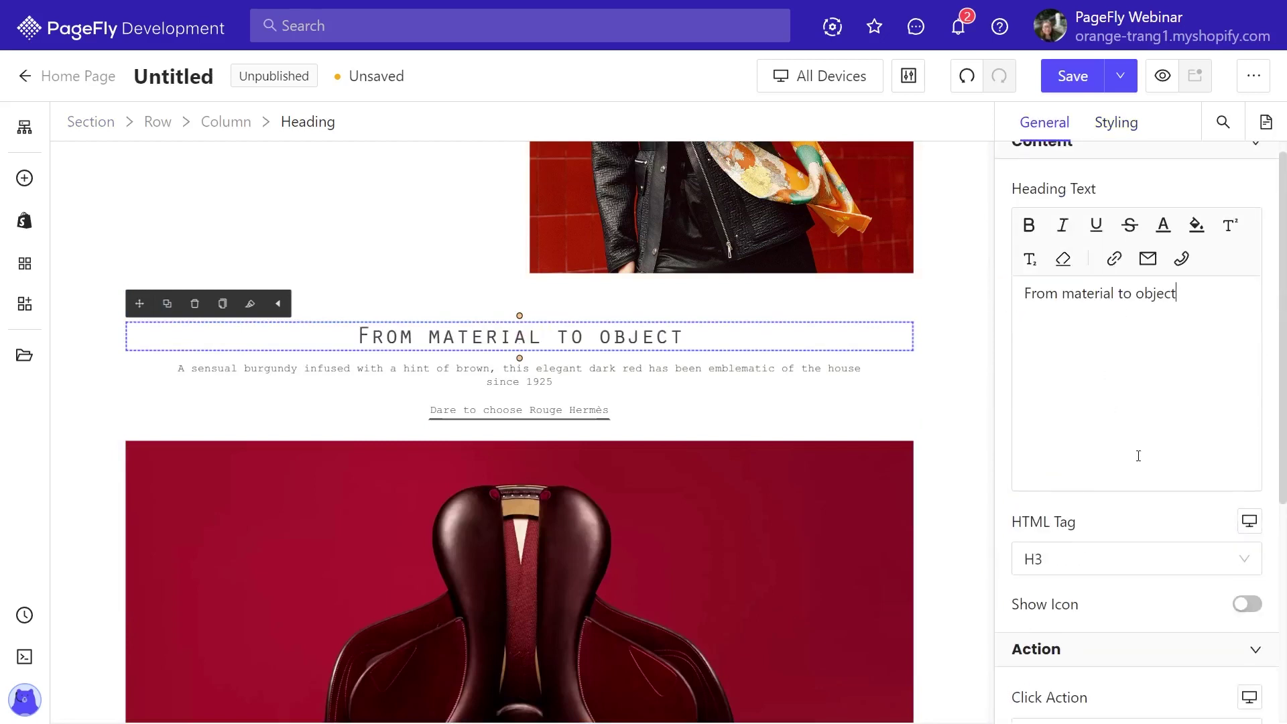
{"action": "left_click", "coordinate": [511, 370]}
{"action": "left_click_drag", "start_coordinate": [1138, 362], "coordinate": [1003, 290]}
{"action": "type", "text": "Beyond patinated leather, this sophisticated red has been applied to many new materials over the years, crystal, silk and metal – it has even become a fragrance. The elegant nuances of its palette have adorned numerous creations."}
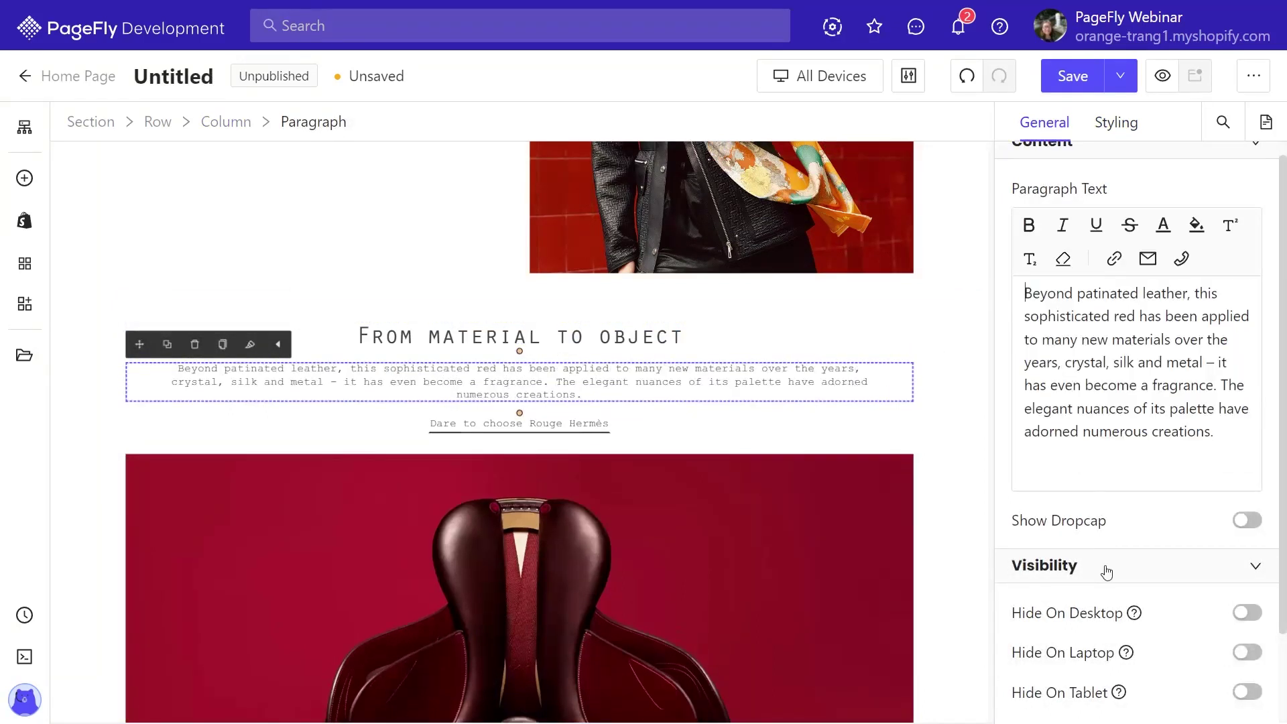
{"action": "left_click", "coordinate": [577, 423]}
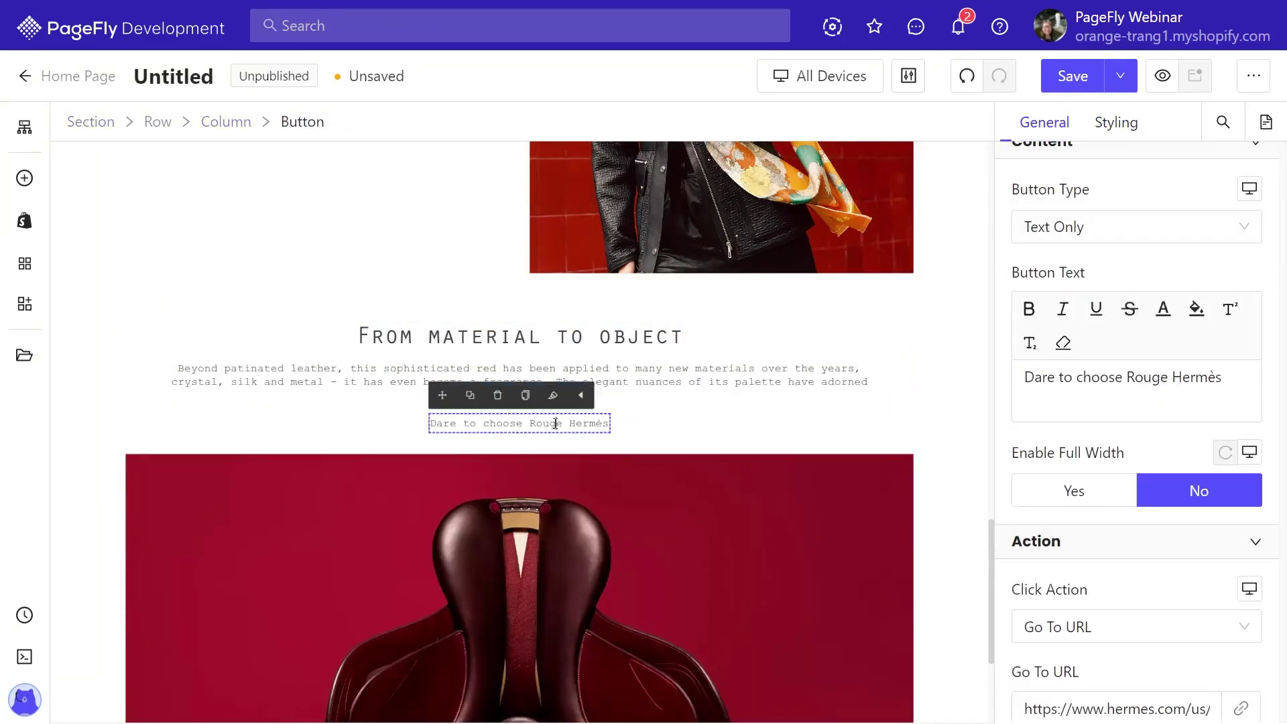
{"action": "left_click_drag", "start_coordinate": [1223, 378], "coordinate": [1021, 379]}
{"action": "type", "text": "Exude confidence"}
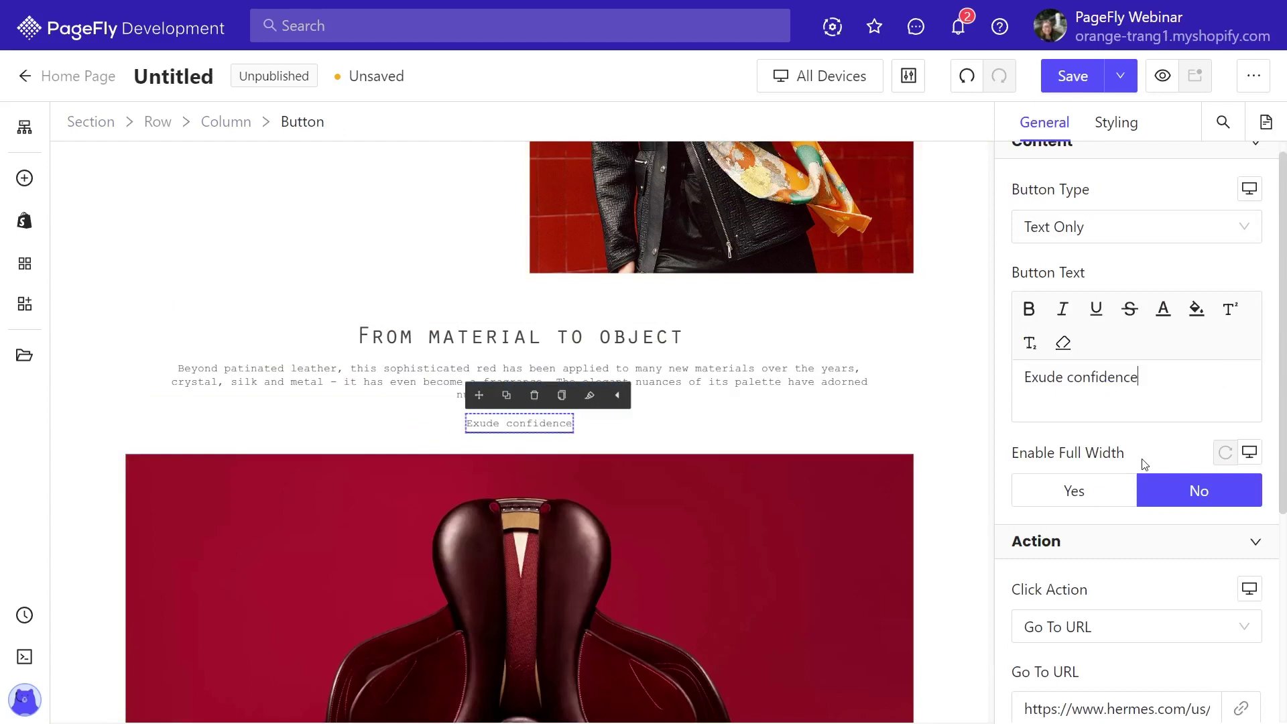
Replace the saddle photo with image a3 from the Image Manager.
{"action": "left_click", "coordinate": [766, 554]}
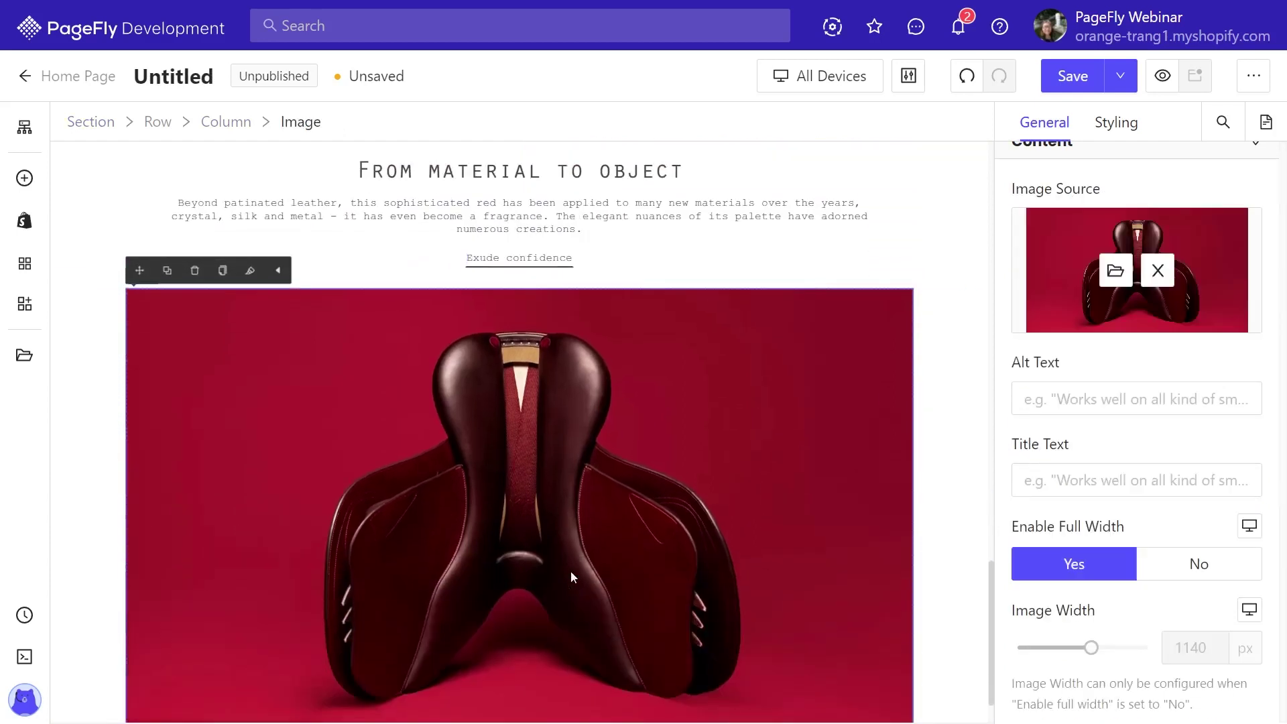
{"action": "left_click", "coordinate": [1115, 270]}
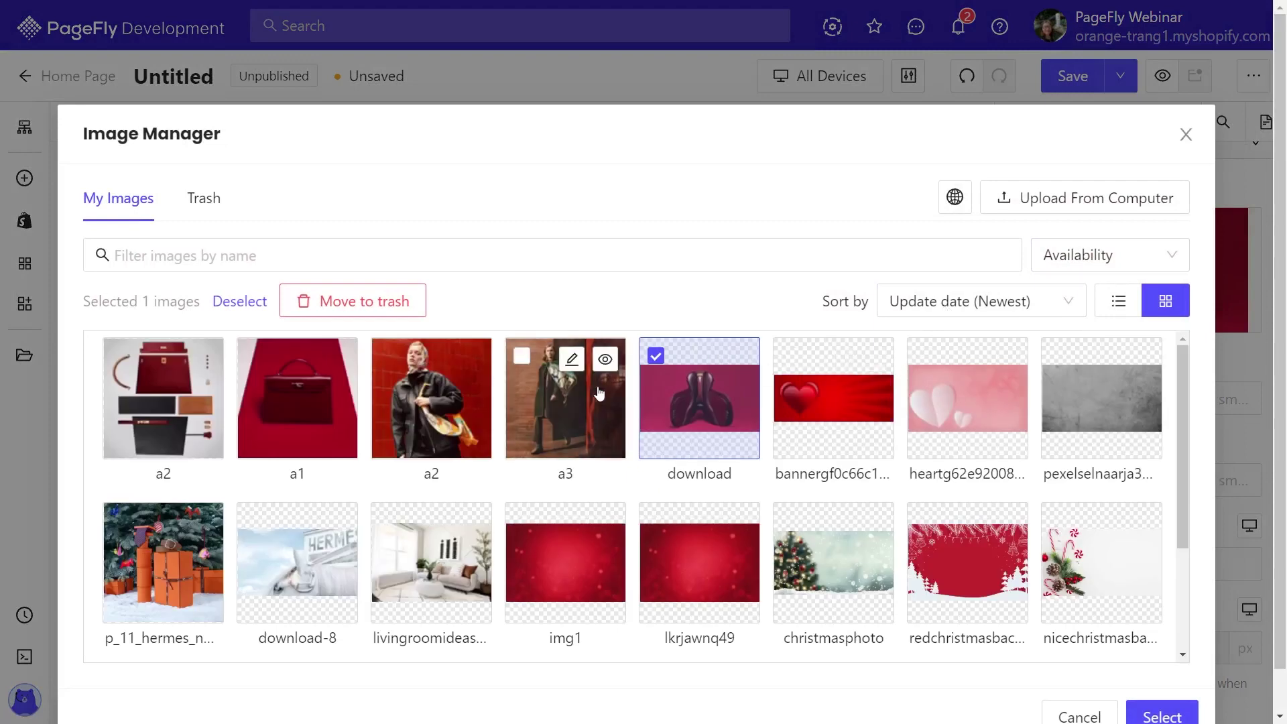
{"action": "left_click", "coordinate": [565, 398]}
{"action": "left_click", "coordinate": [1154, 715]}
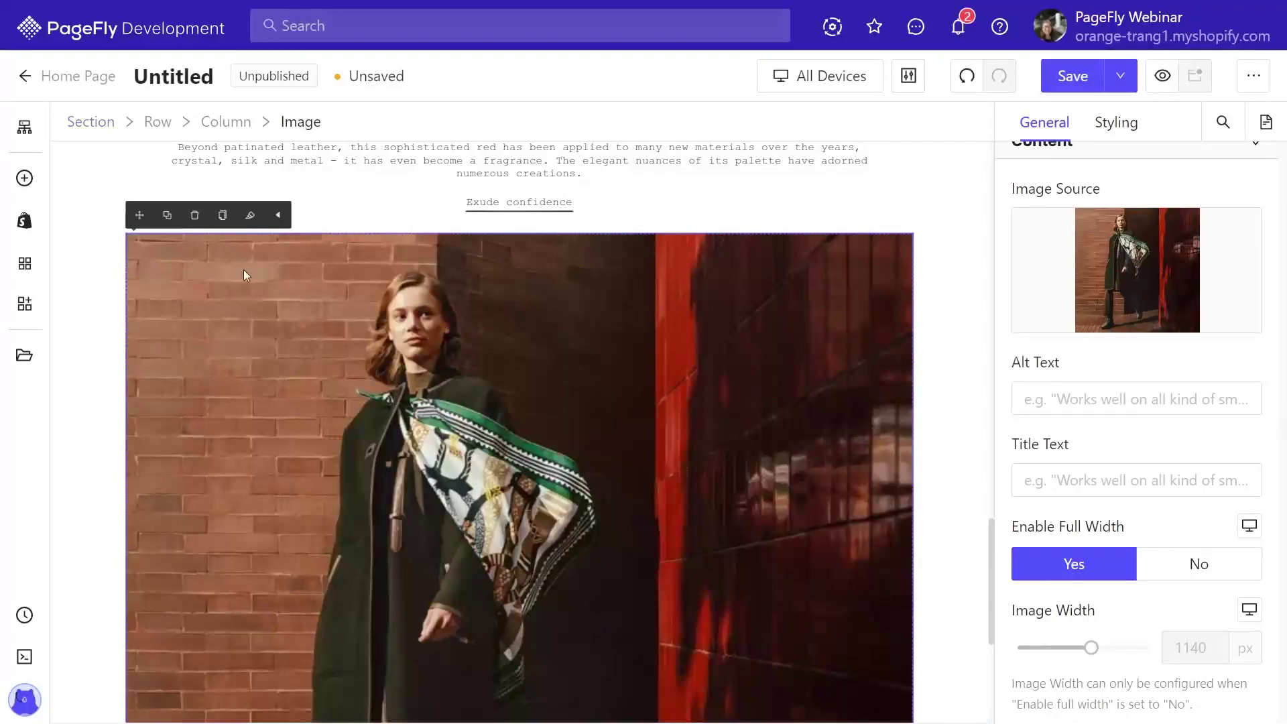
Add a 4-column Product List beside the photo, sourcing products from the Material custom collection.
{"action": "left_click", "coordinate": [24, 221]}
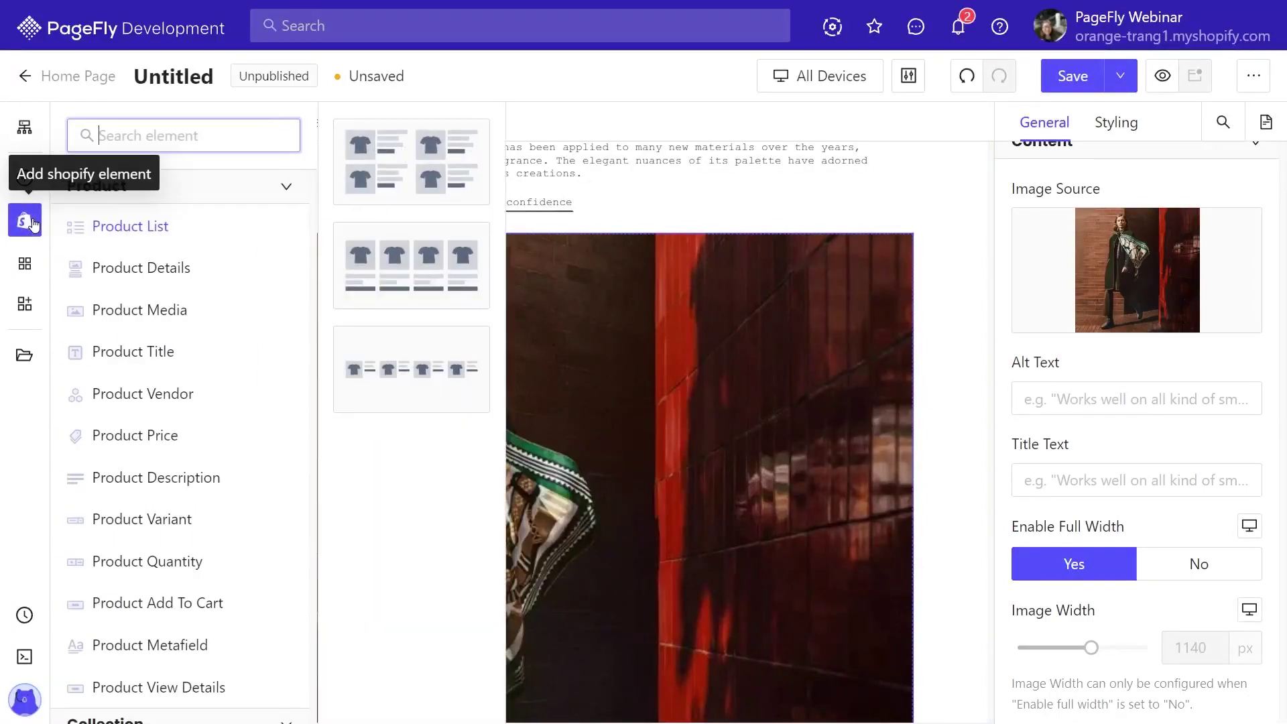
{"action": "left_click_drag", "start_coordinate": [411, 266], "coordinate": [923, 449]}
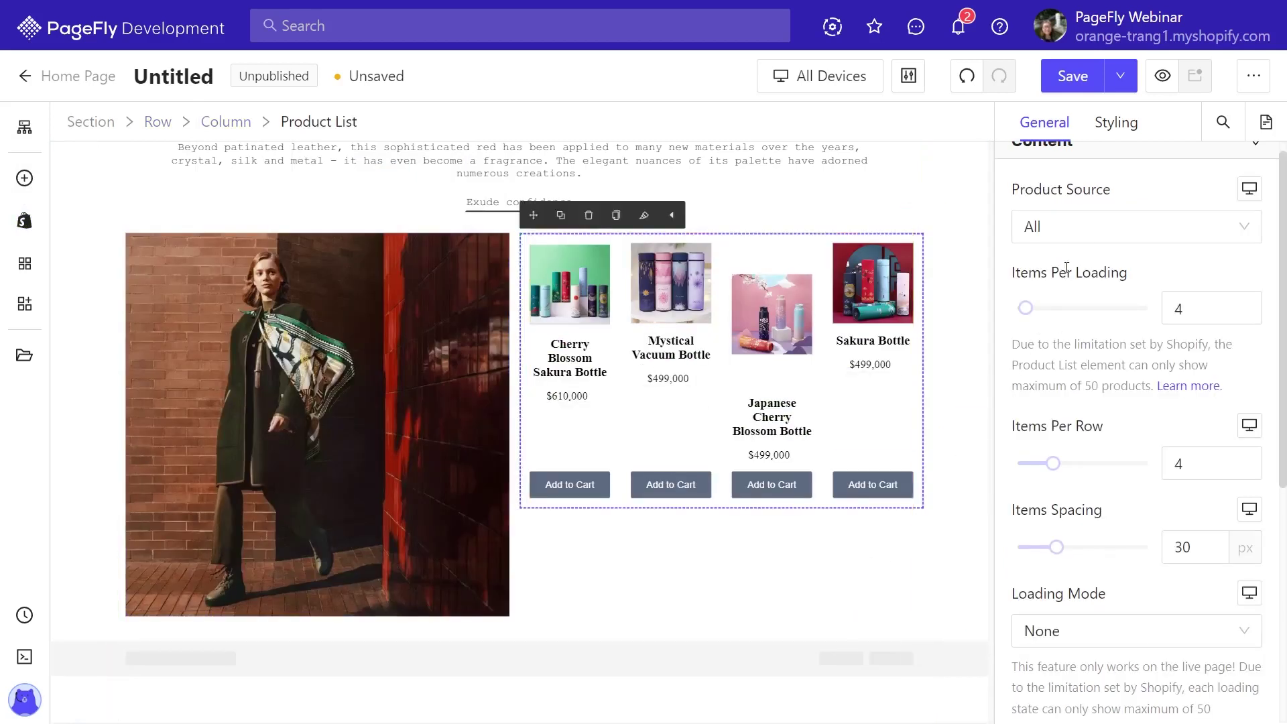
{"action": "left_click", "coordinate": [1079, 234]}
{"action": "left_click", "coordinate": [1065, 303]}
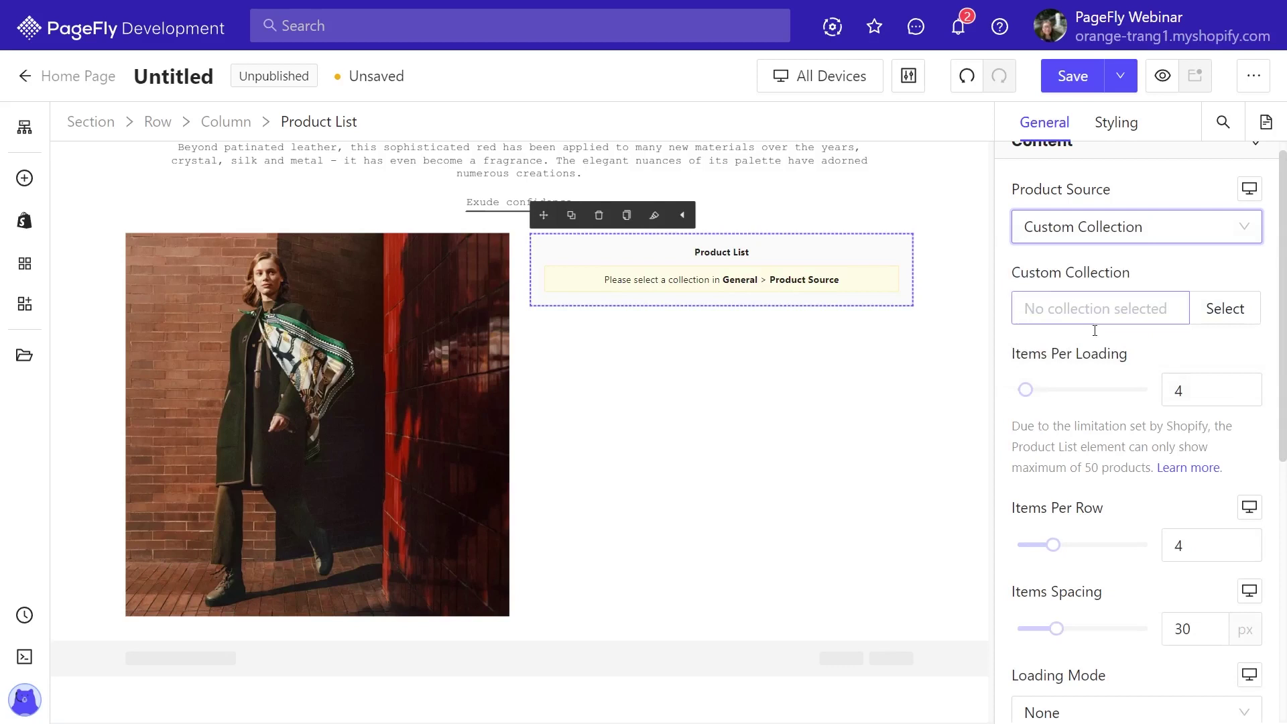
{"action": "left_click", "coordinate": [1209, 324]}
{"action": "scroll", "coordinate": [706, 368], "scroll_direction": "down", "scroll_amount": 10}
{"action": "scroll", "coordinate": [670, 382], "scroll_direction": "up", "scroll_amount": 3}
{"action": "left_click", "coordinate": [518, 430]}
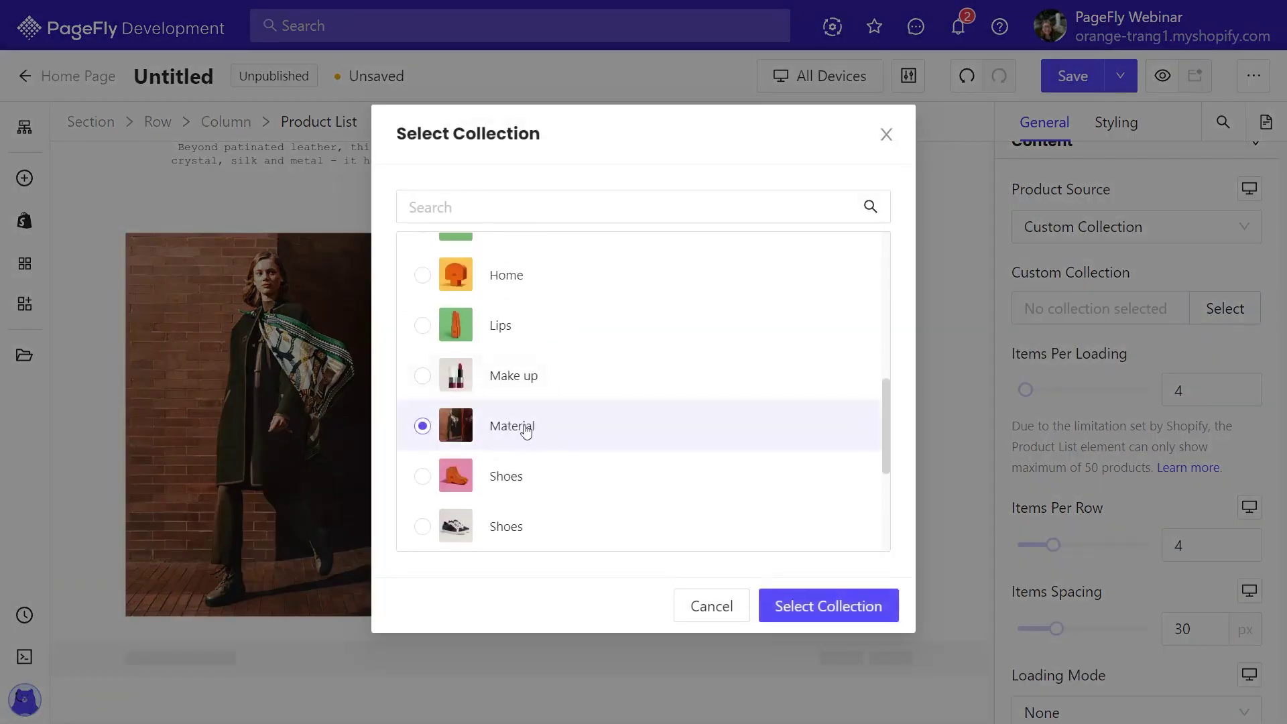
{"action": "left_click", "coordinate": [817, 611]}
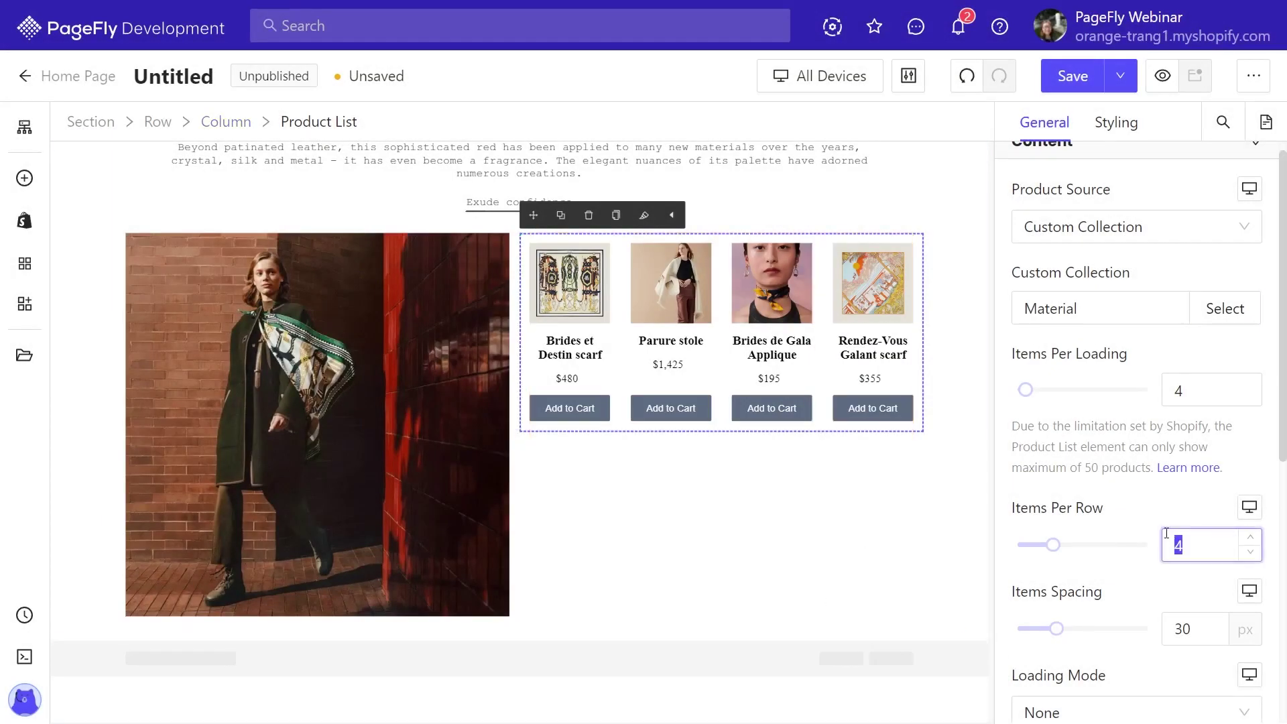
Remove the Add to Cart buttons and colour the product titles #444.
{"action": "left_click", "coordinate": [654, 494]}
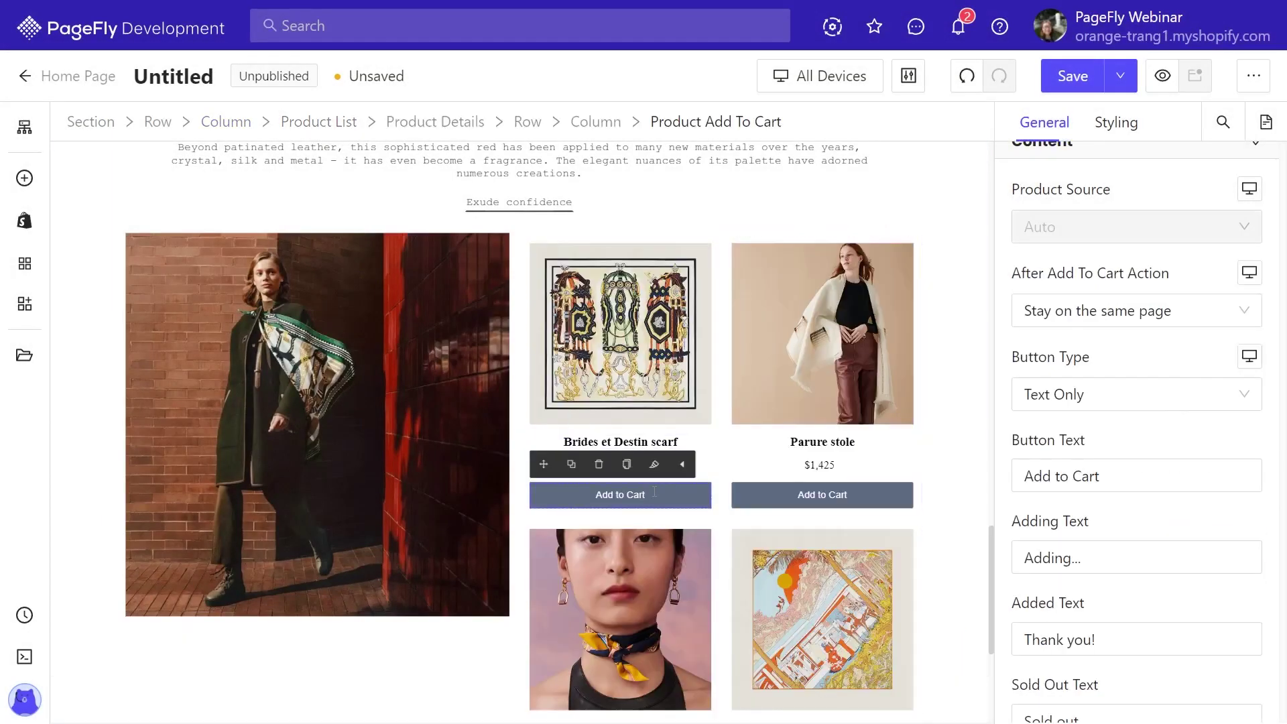
{"action": "key", "text": "Delete"}
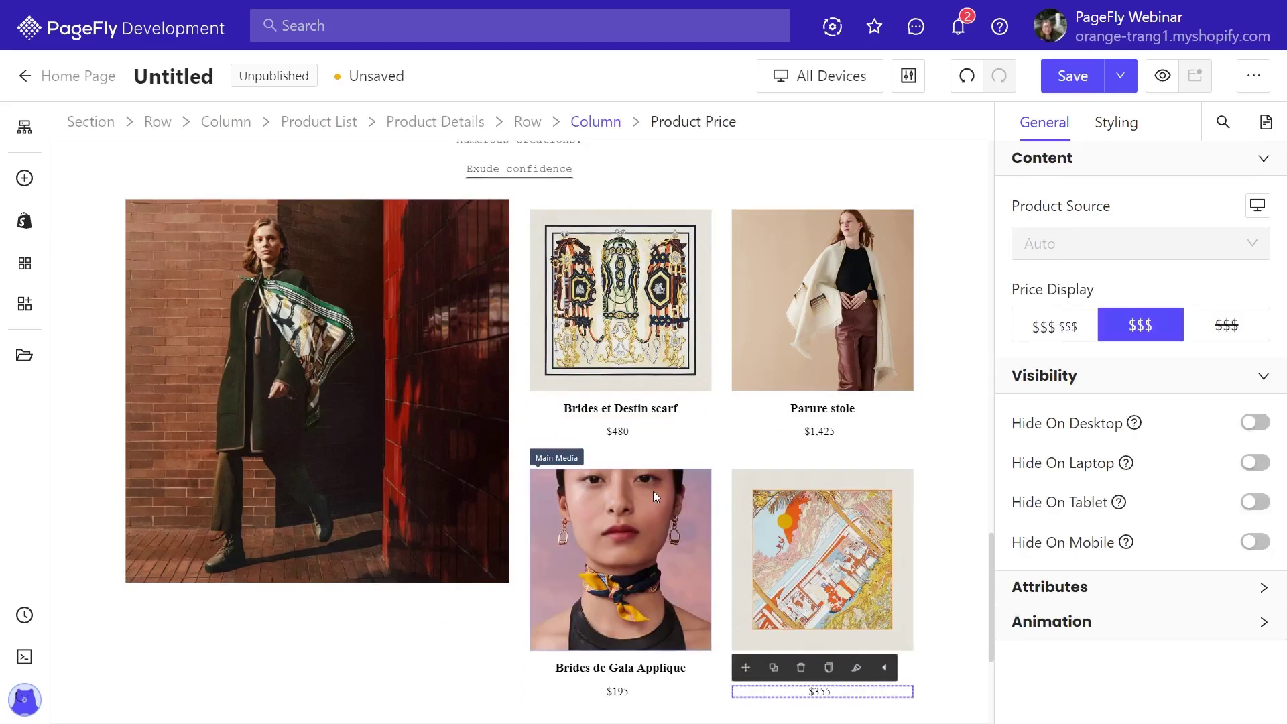
{"action": "left_click", "coordinate": [640, 410]}
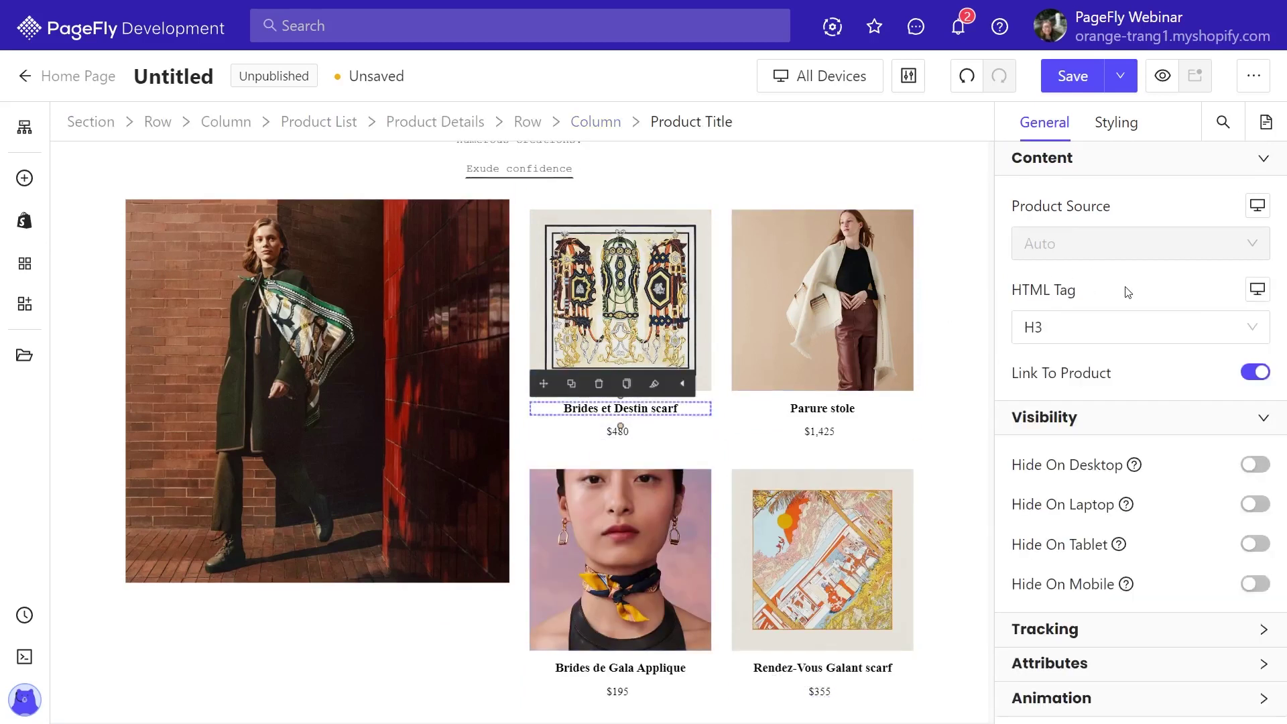
{"action": "left_click", "coordinate": [1116, 122]}
{"action": "left_click", "coordinate": [1052, 356]}
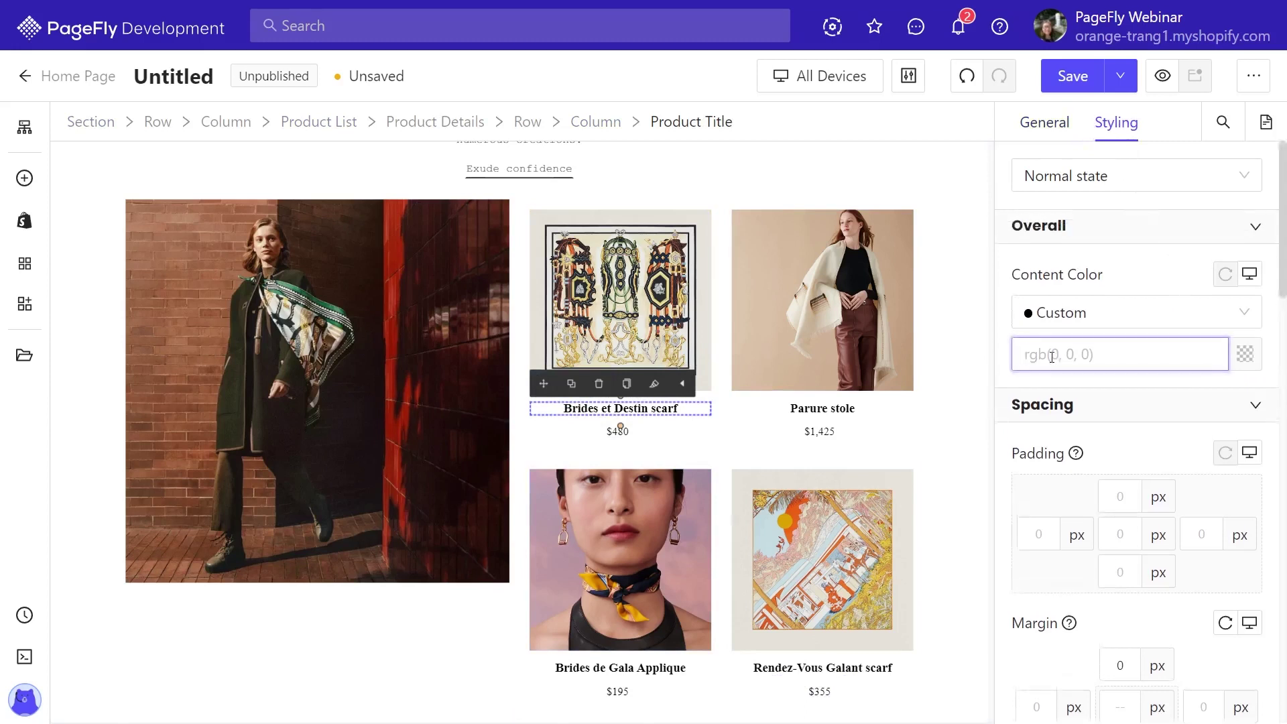
{"action": "type", "text": "#444"}
{"action": "scroll", "coordinate": [1126, 344], "scroll_direction": "down", "scroll_amount": 7}
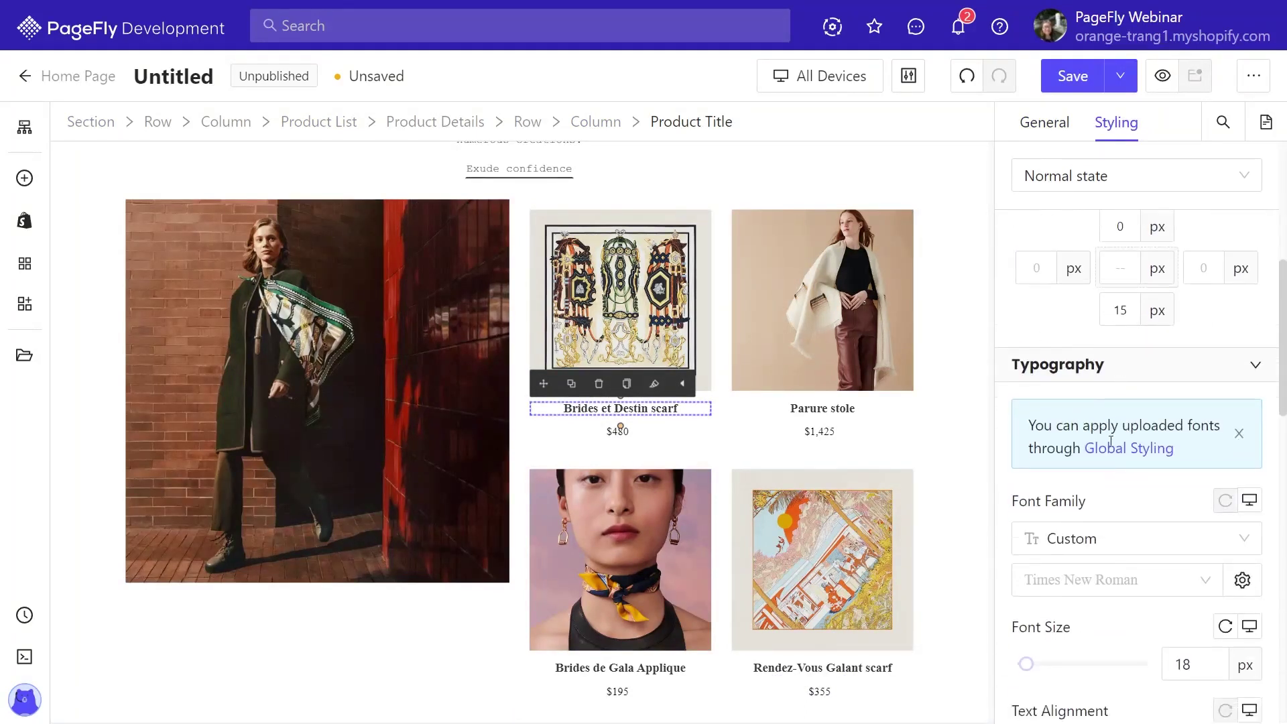
{"action": "scroll", "coordinate": [1111, 441], "scroll_direction": "down", "scroll_amount": 1}
Style product titles in Orator W01 Medium, left-aligned, Extra Light, with 1.2 em line height.
{"action": "left_click", "coordinate": [1100, 476]}
{"action": "left_click", "coordinate": [1103, 519]}
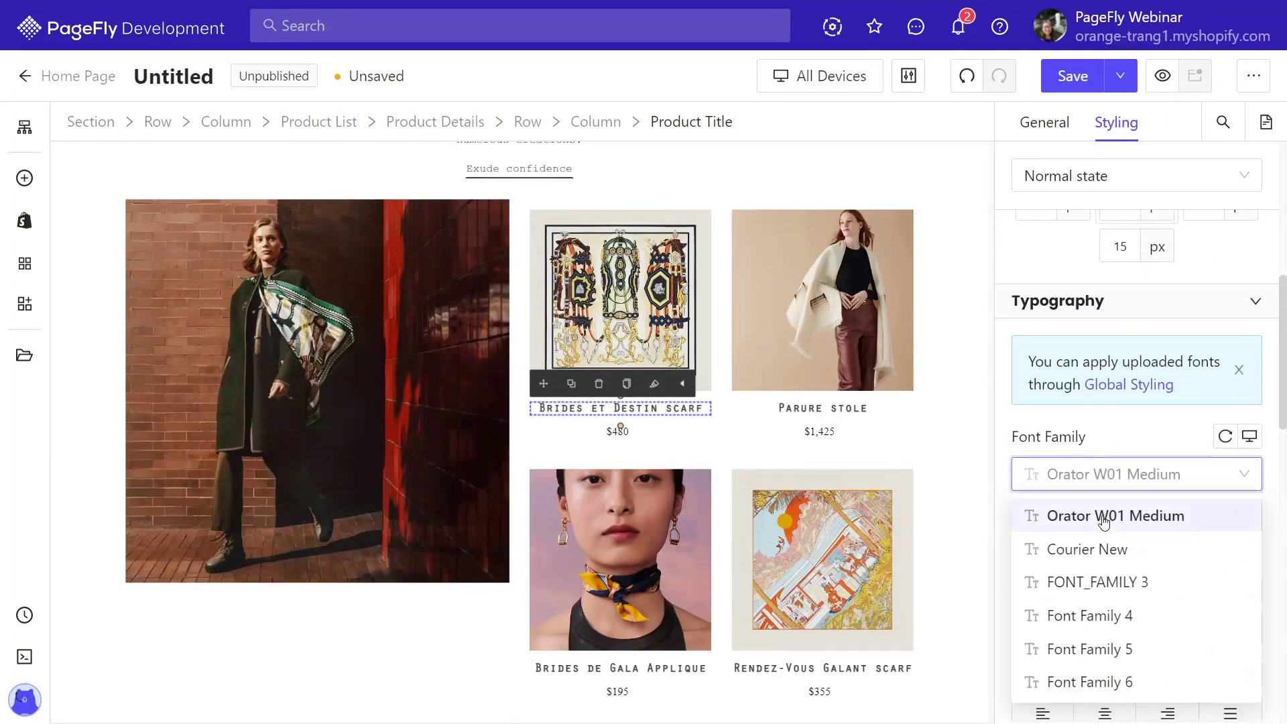
{"action": "scroll", "coordinate": [1139, 536], "scroll_direction": "down", "scroll_amount": 4}
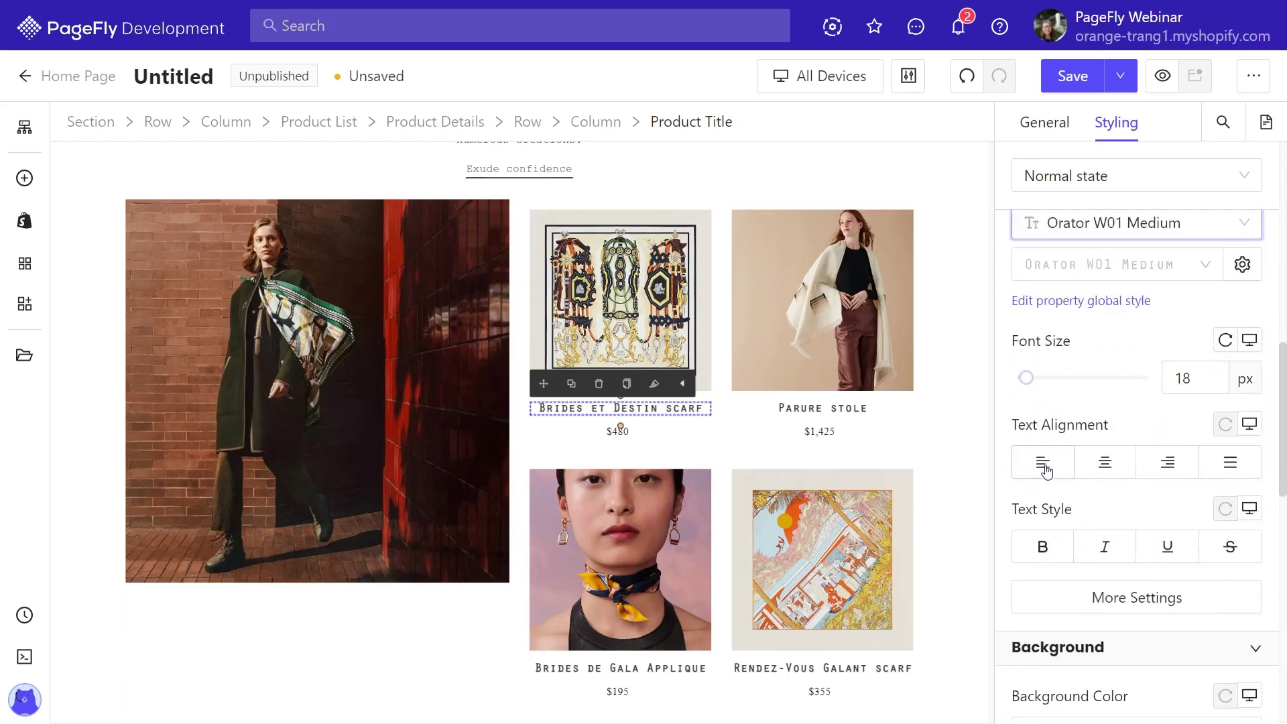
{"action": "left_click", "coordinate": [1046, 469]}
{"action": "left_click", "coordinate": [1116, 598]}
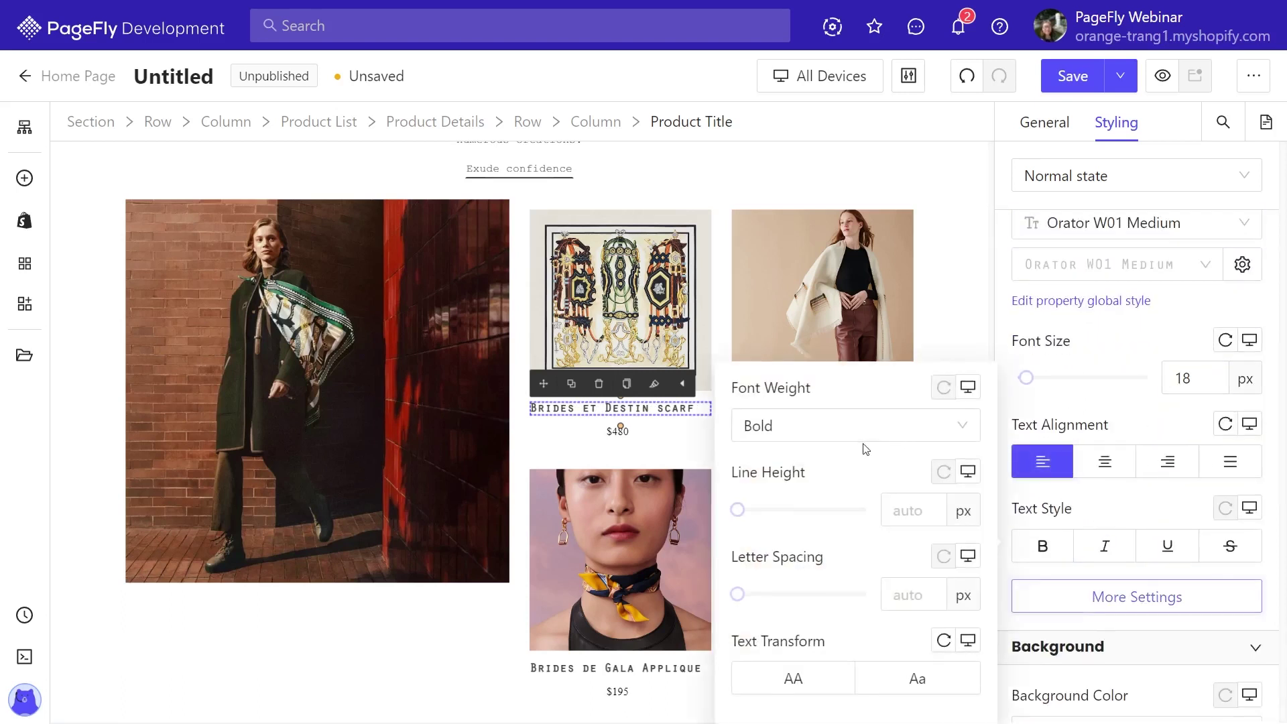
{"action": "left_click", "coordinate": [858, 433]}
{"action": "left_click", "coordinate": [845, 500]}
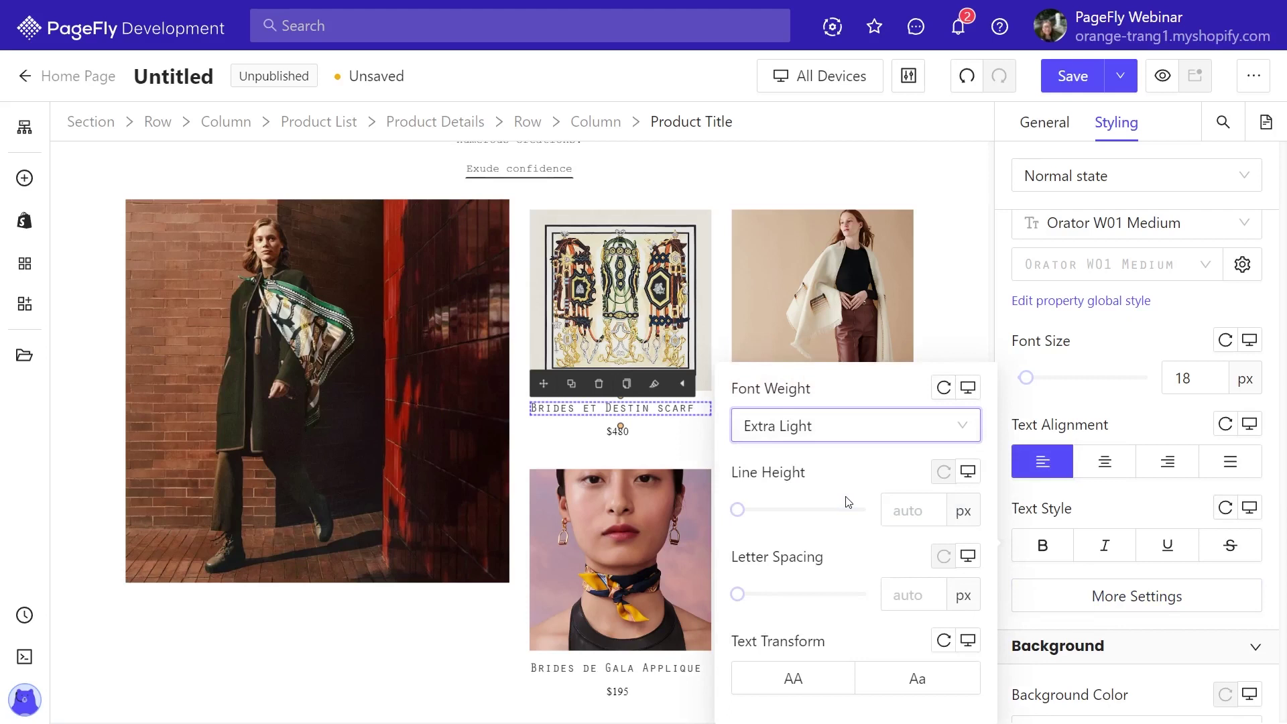
{"action": "left_click", "coordinate": [964, 512]}
{"action": "left_click", "coordinate": [963, 580]}
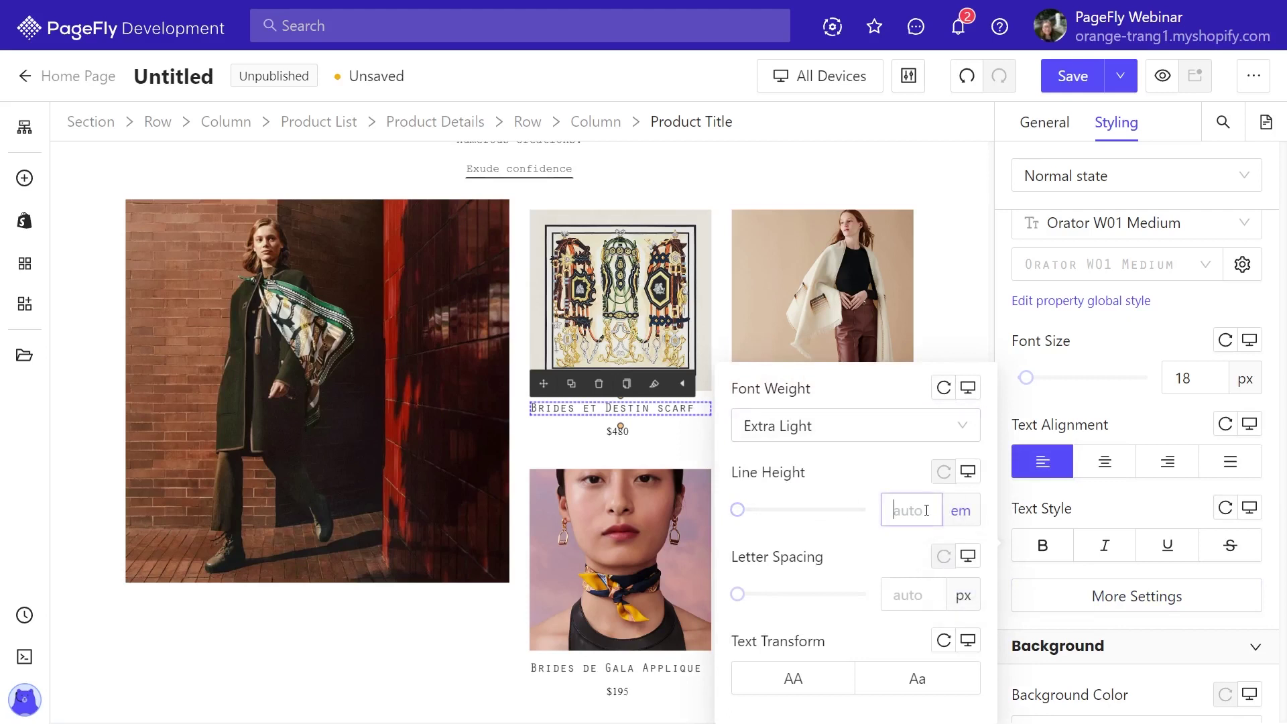
{"action": "type", "text": "1.2"}
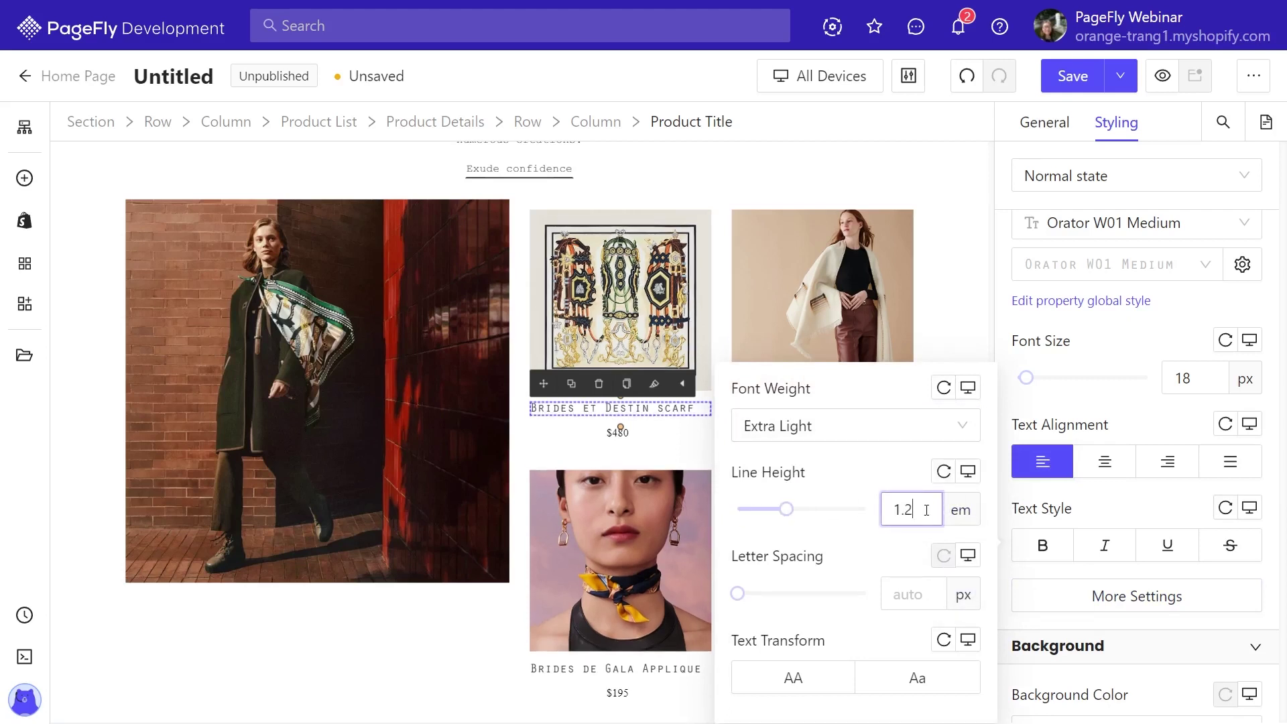
{"action": "left_click", "coordinate": [1077, 497]}
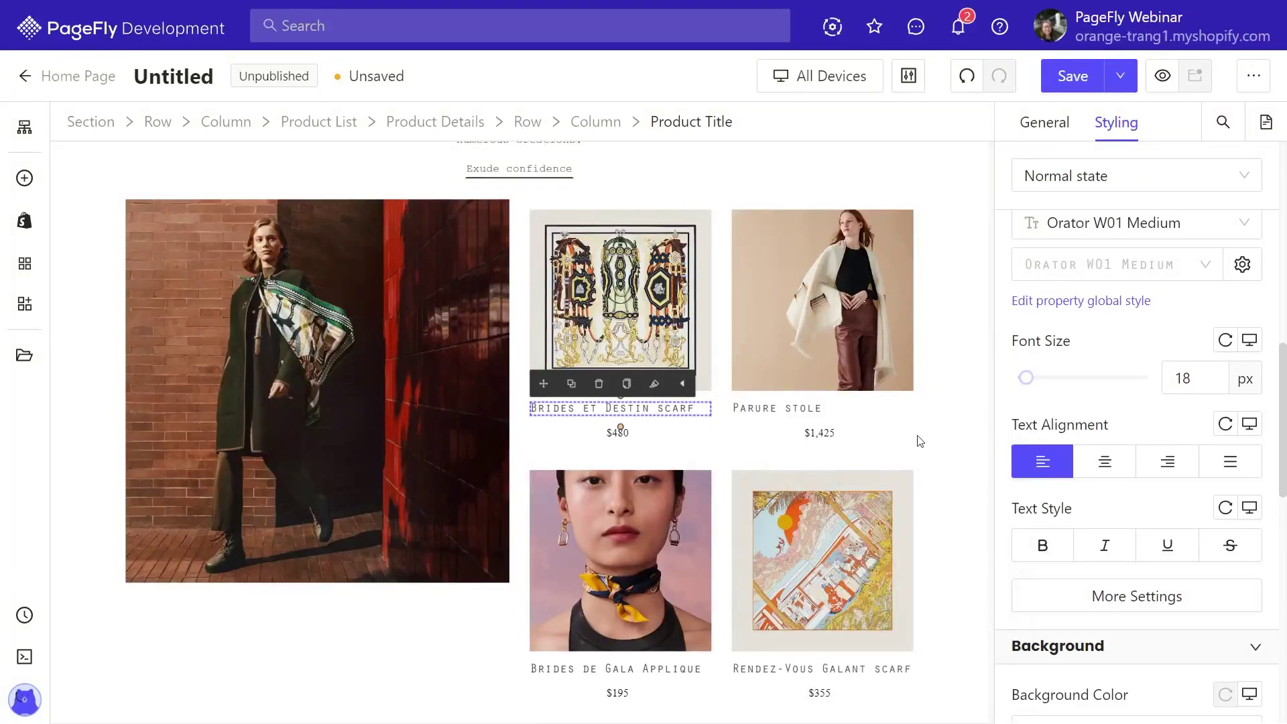
Change the product price colour, entering 68 in the colour picker.
{"action": "left_click", "coordinate": [635, 439]}
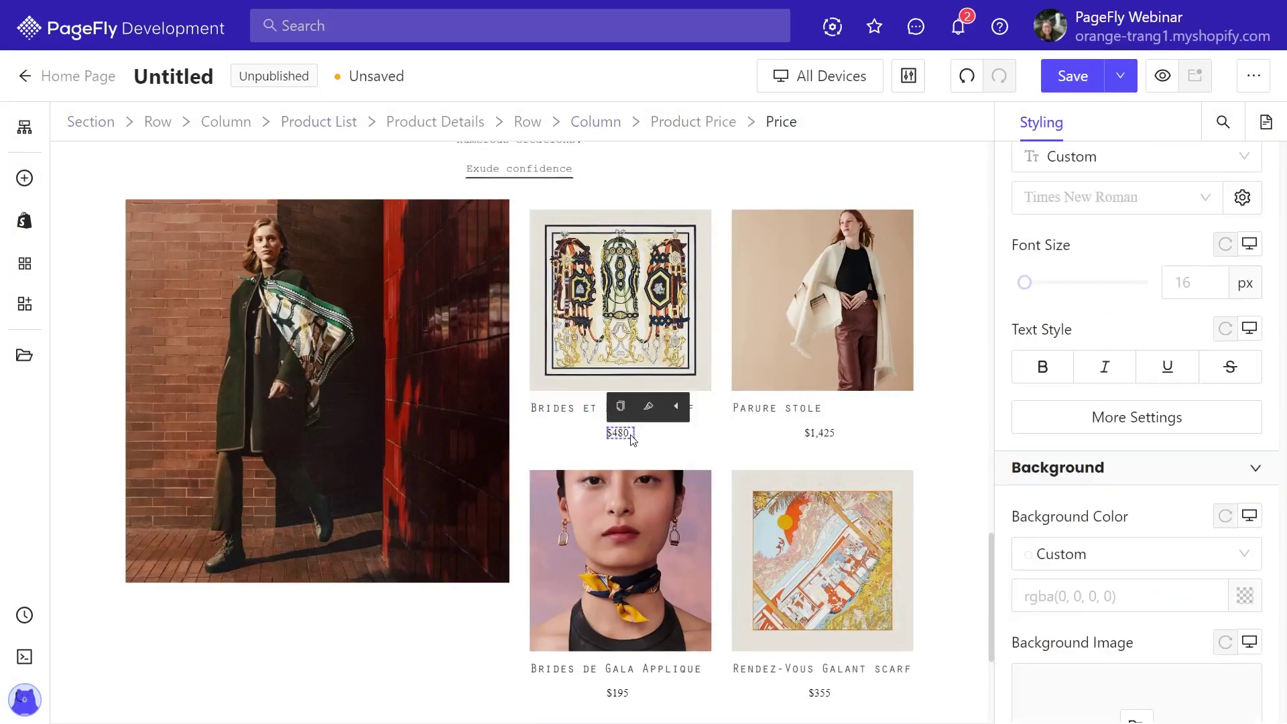
{"action": "scroll", "coordinate": [1168, 260], "scroll_direction": "up", "scroll_amount": 10}
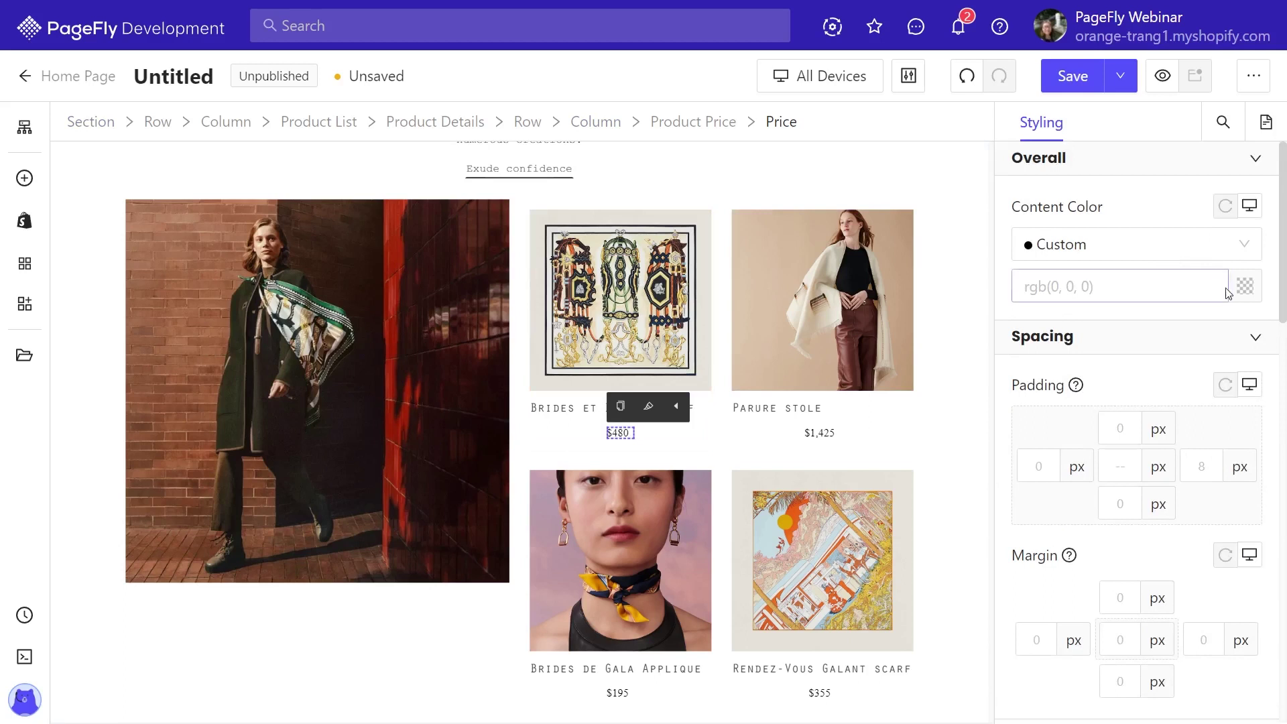
{"action": "left_click", "coordinate": [1242, 287]}
{"action": "type", "text": "68"}
{"action": "key", "text": "Tab"}
{"action": "type", "text": "68"}
{"action": "key", "text": "Tab"}
{"action": "type", "text": "68"}
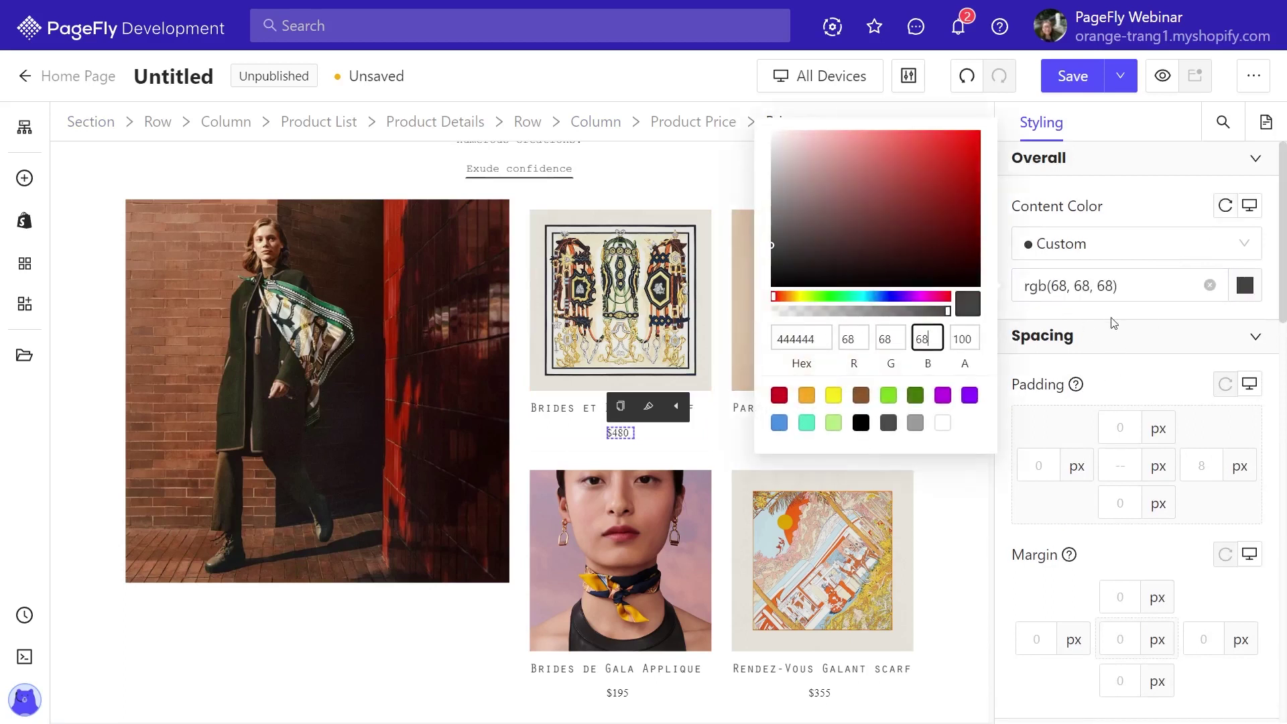
{"action": "left_click", "coordinate": [1112, 320]}
{"action": "scroll", "coordinate": [1125, 335], "scroll_direction": "down", "scroll_amount": 7}
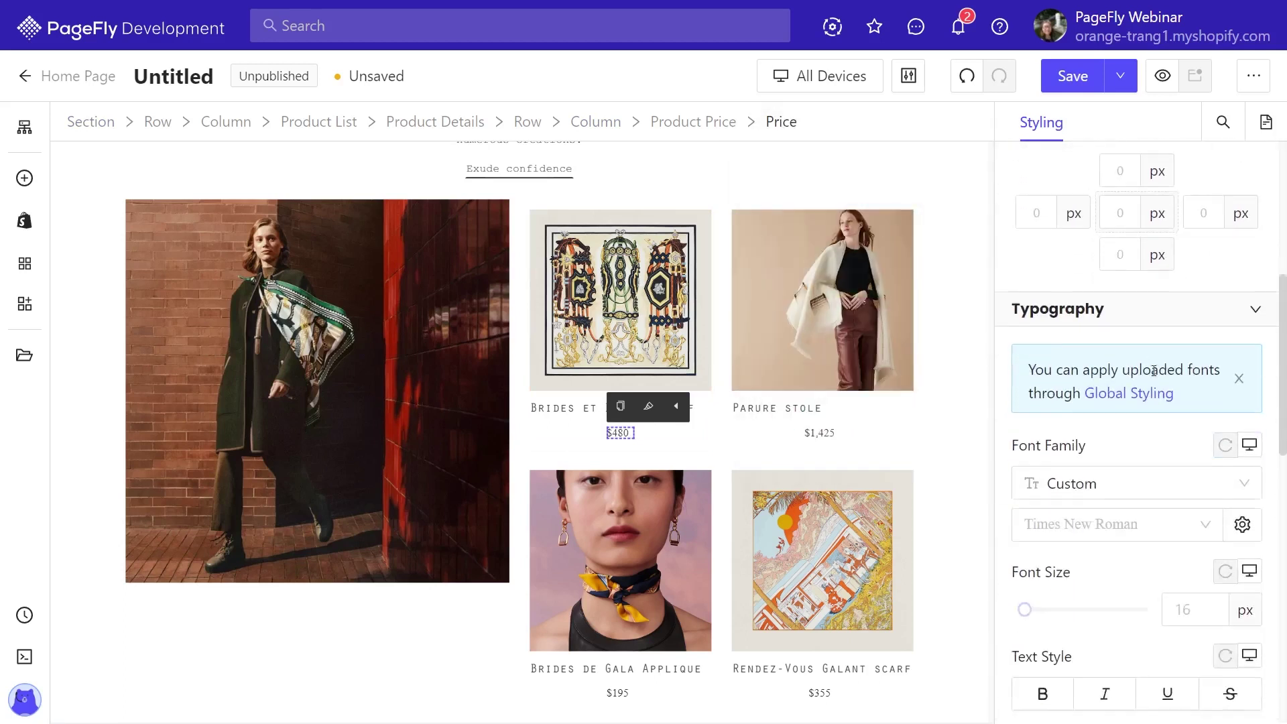
{"action": "scroll", "coordinate": [1153, 377], "scroll_direction": "down", "scroll_amount": 1}
Set the prices to Courier New at 14 px, Extra Light weight.
{"action": "left_click", "coordinate": [1139, 322]}
{"action": "left_click", "coordinate": [1066, 396]}
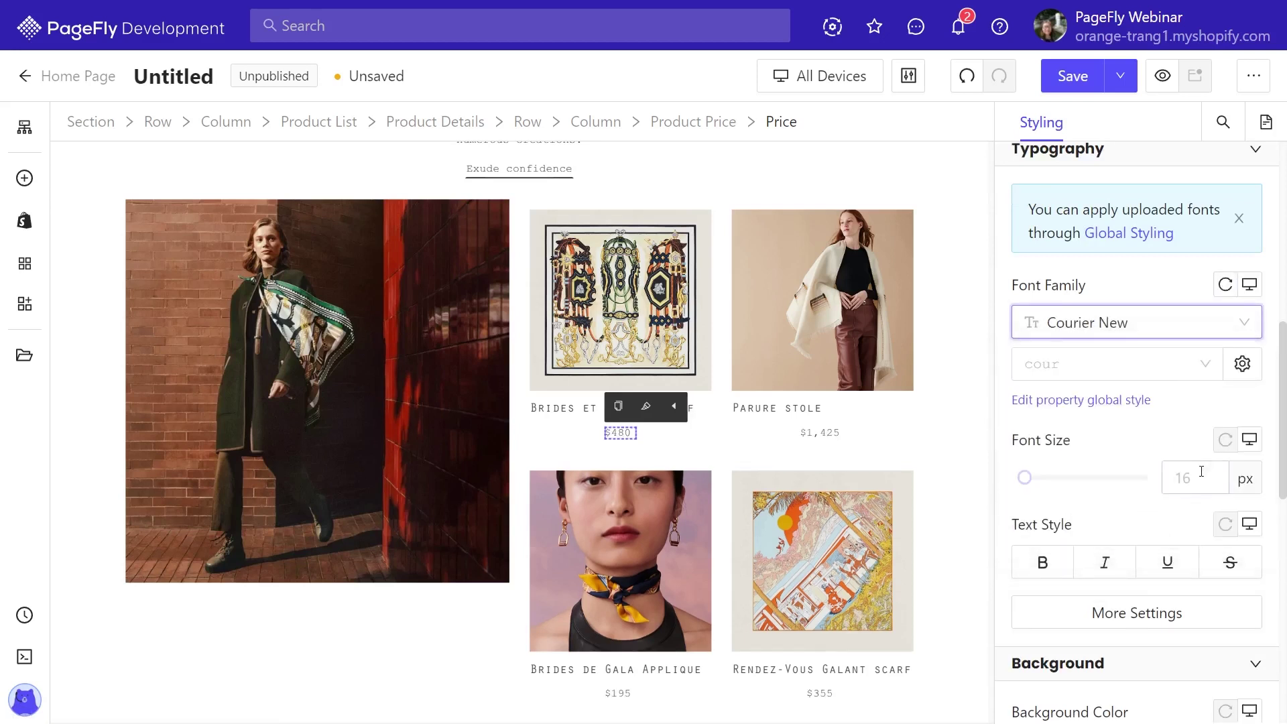
{"action": "left_click", "coordinate": [1169, 479]}
{"action": "type", "text": "14"}
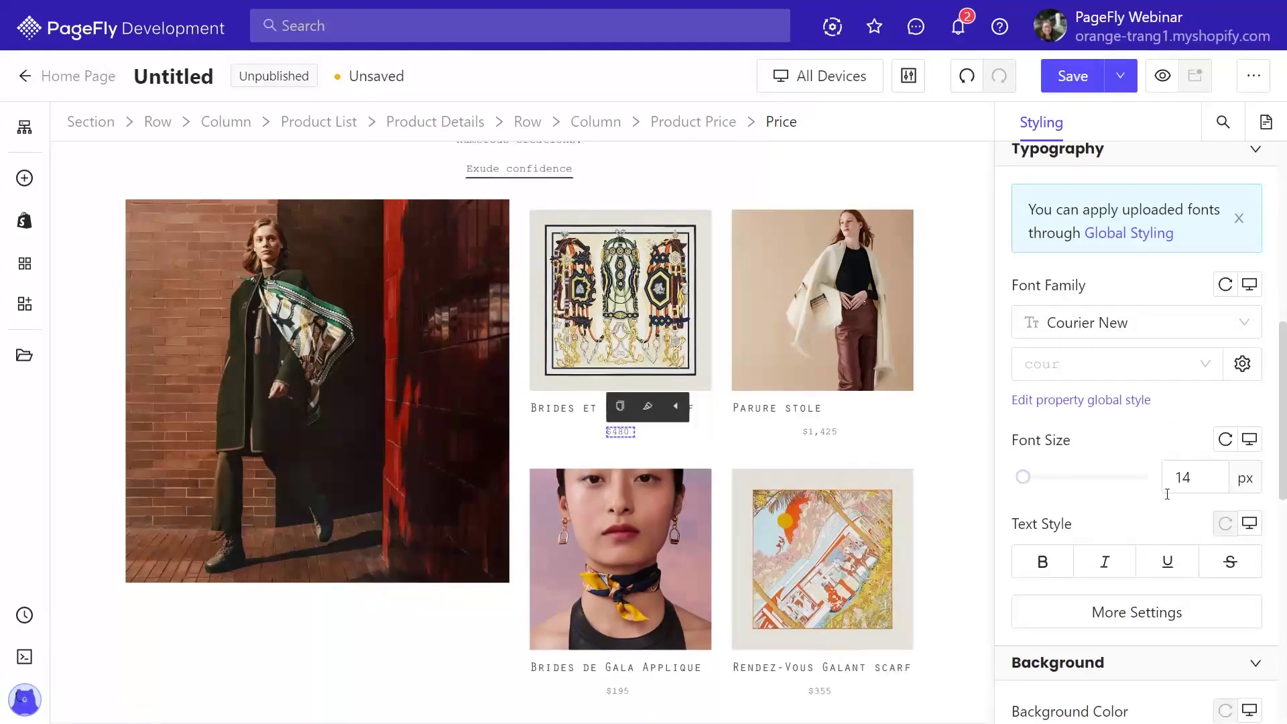
{"action": "left_click", "coordinate": [1151, 613]}
{"action": "left_click", "coordinate": [845, 511]}
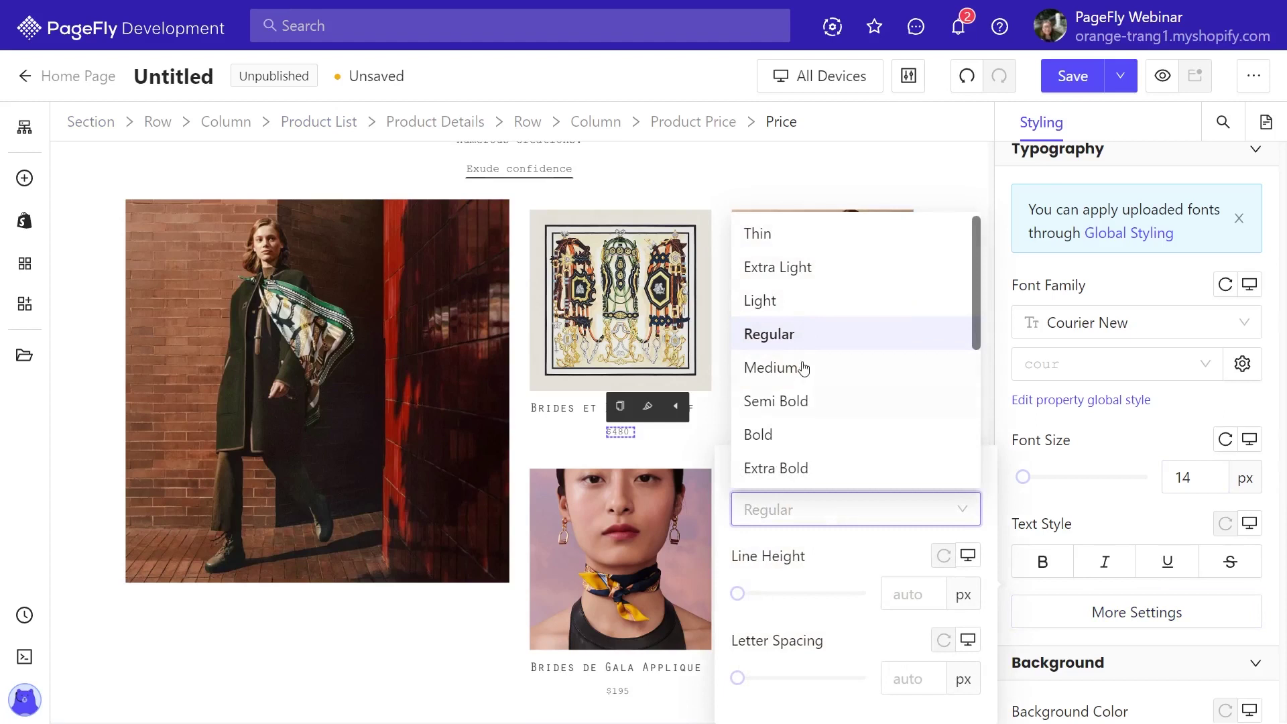
{"action": "left_click", "coordinate": [797, 266]}
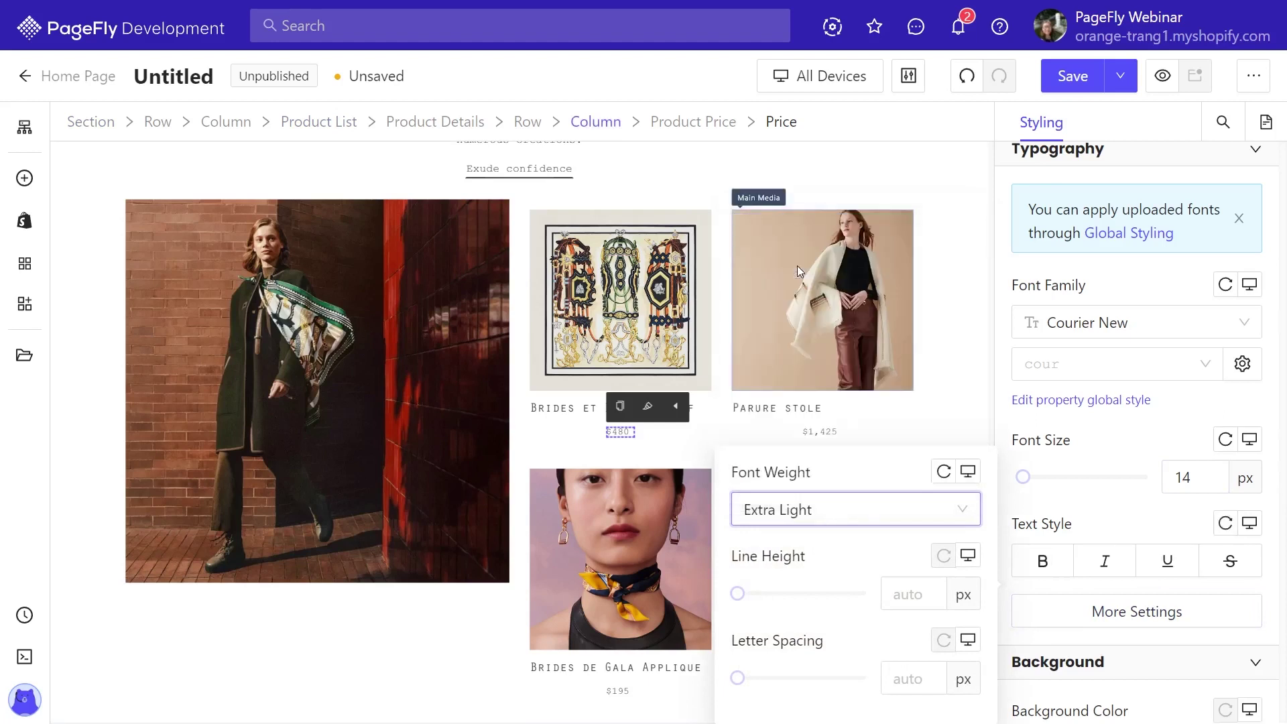
Clear the price element's centered Justify Content so prices sit left-aligned.
{"action": "left_click", "coordinate": [695, 133]}
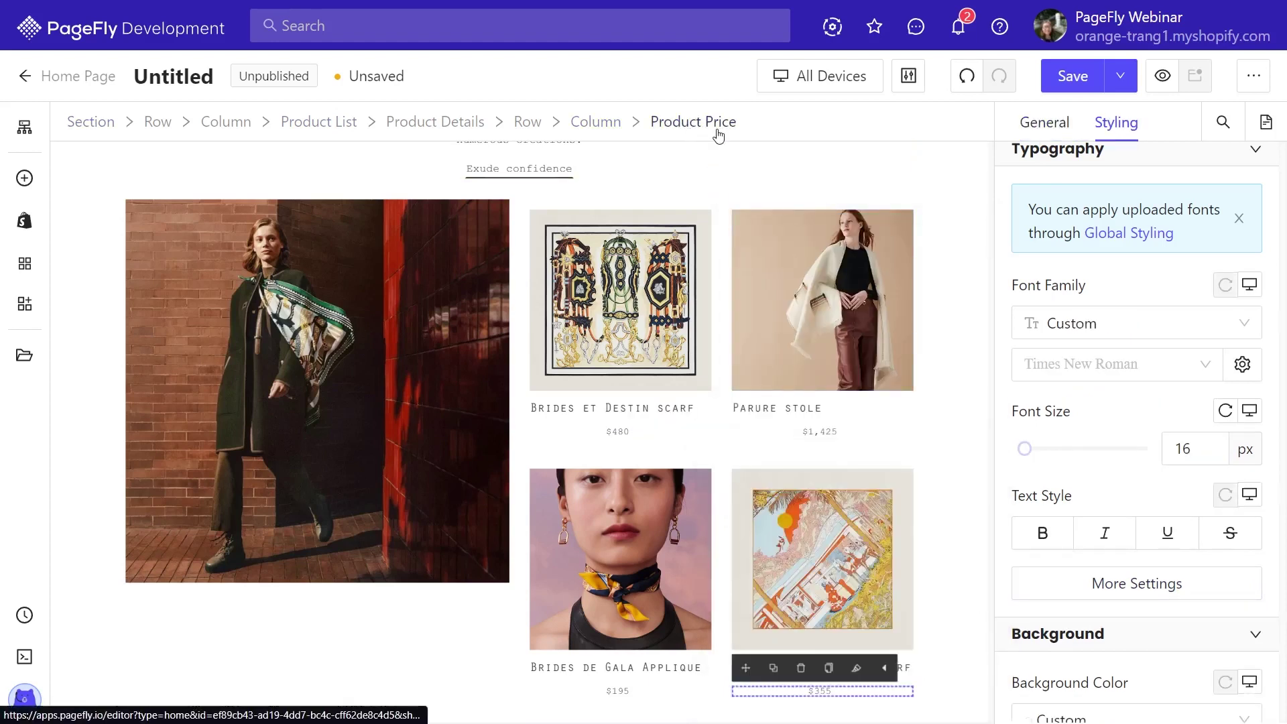
{"action": "scroll", "coordinate": [1121, 281], "scroll_direction": "down", "scroll_amount": 6}
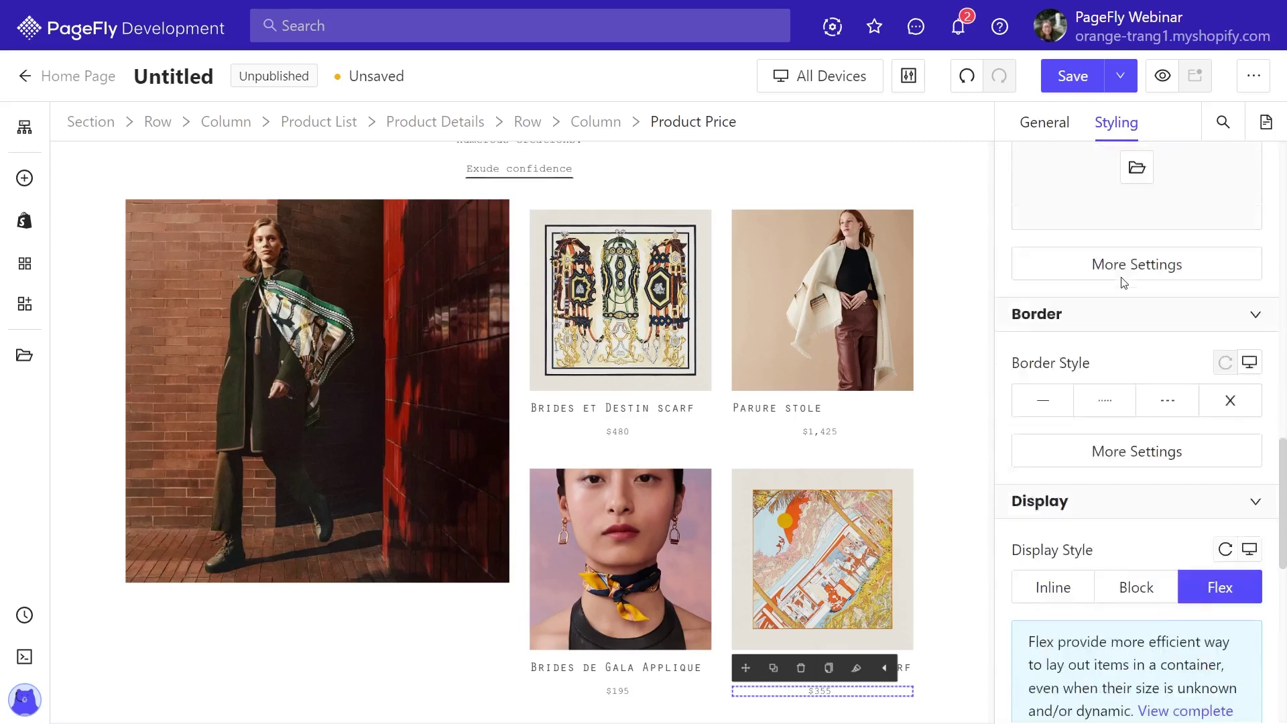
{"action": "scroll", "coordinate": [1123, 282], "scroll_direction": "down", "scroll_amount": 2}
{"action": "scroll", "coordinate": [1200, 399], "scroll_direction": "down", "scroll_amount": 6}
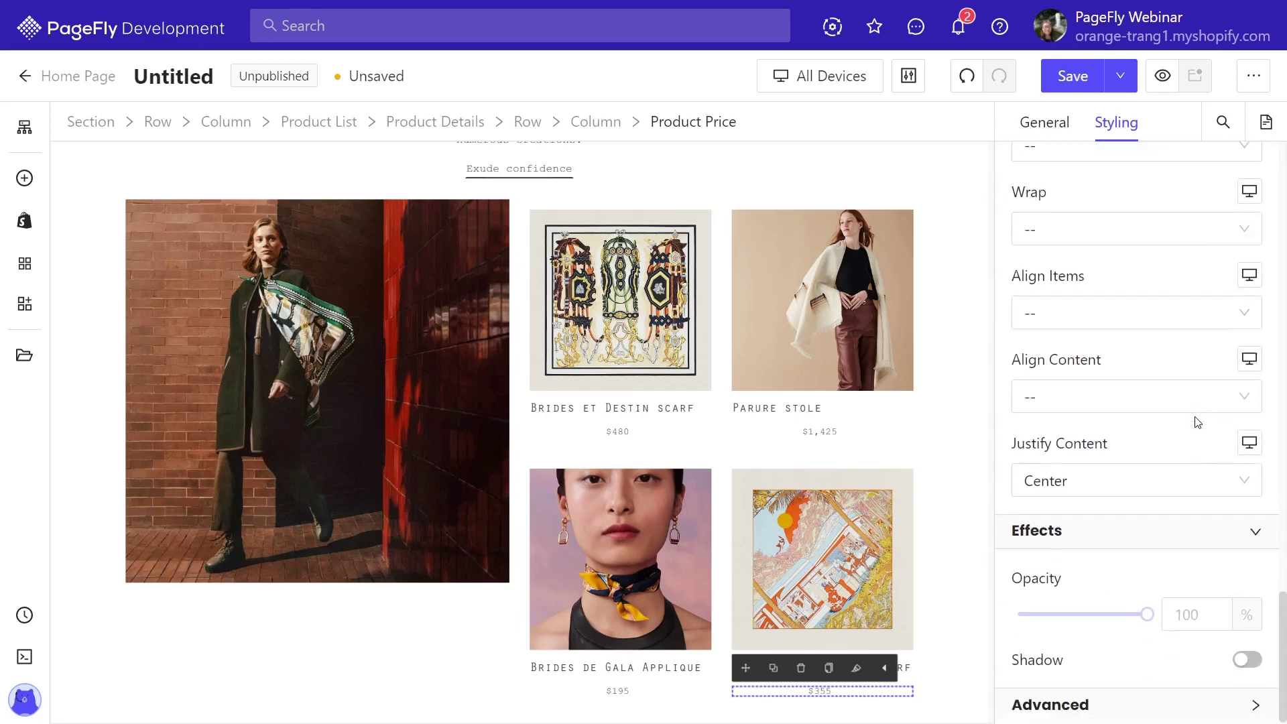
{"action": "left_click", "coordinate": [1106, 486]}
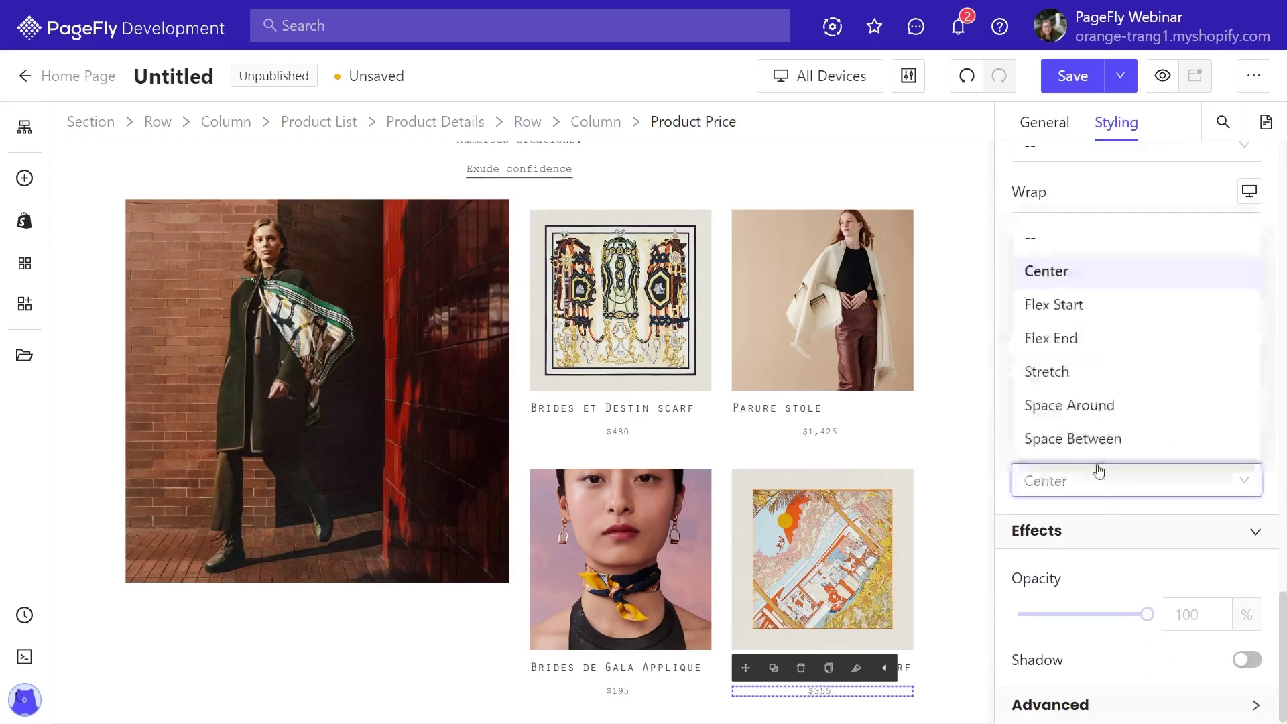
{"action": "left_click", "coordinate": [1062, 241]}
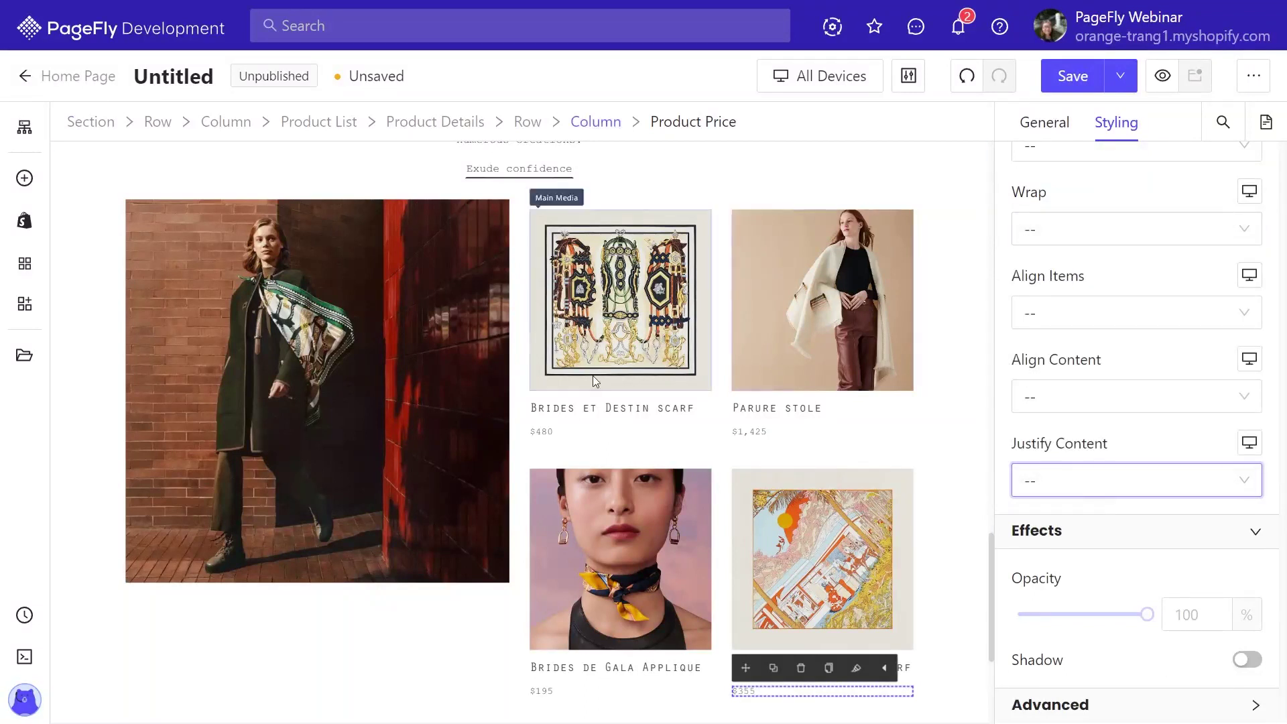
Give the model photo a 16 px top margin and a custom image height of 637.
{"action": "left_click", "coordinate": [397, 440]}
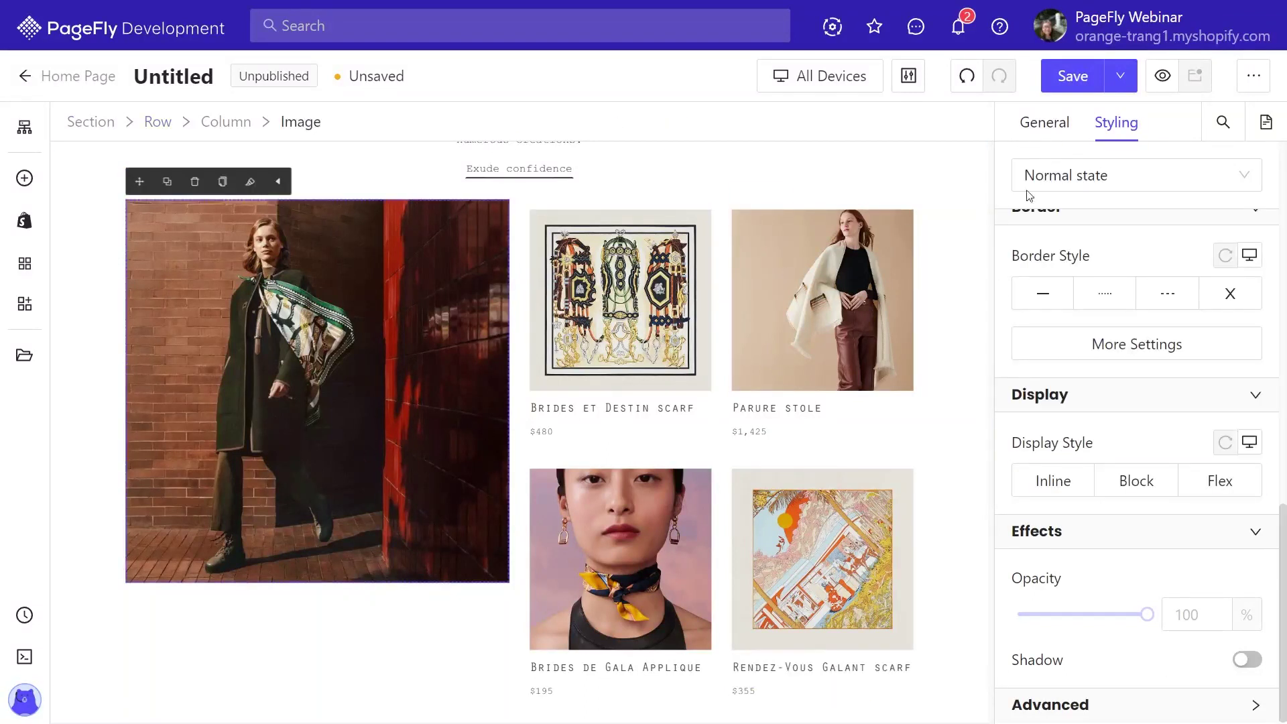
{"action": "scroll", "coordinate": [1106, 242], "scroll_direction": "up", "scroll_amount": 10}
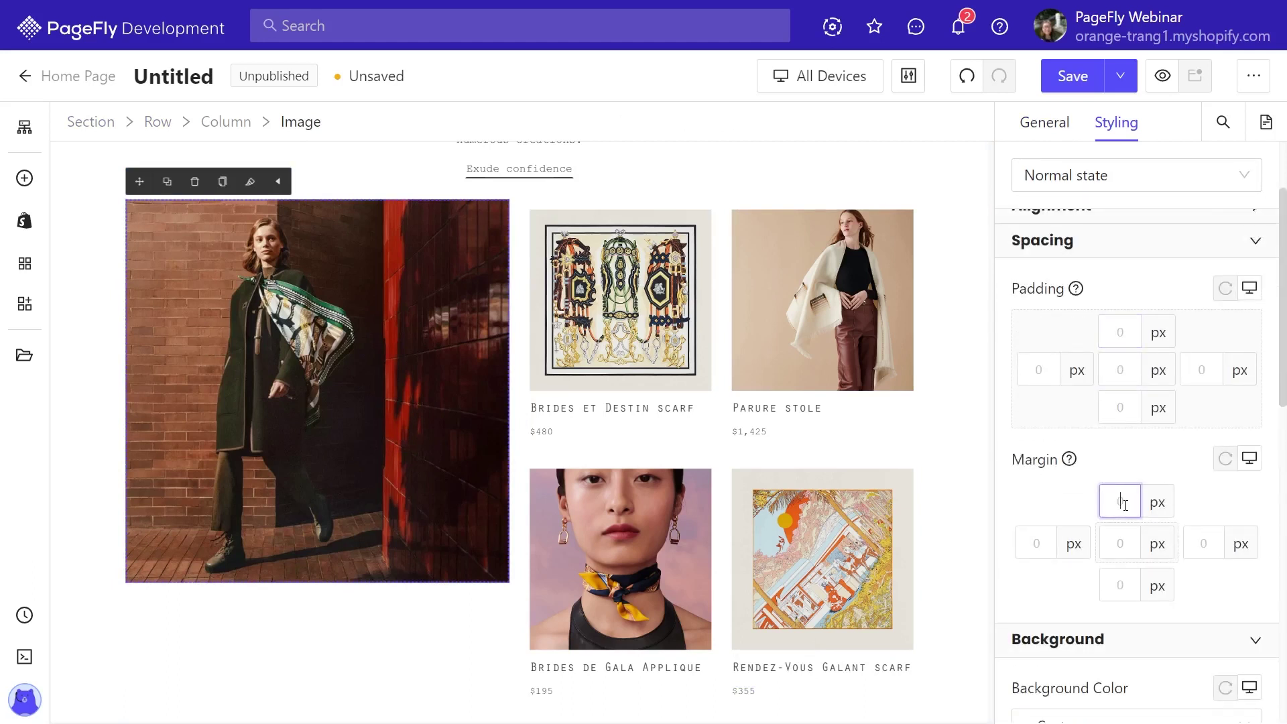
{"action": "type", "text": "16"}
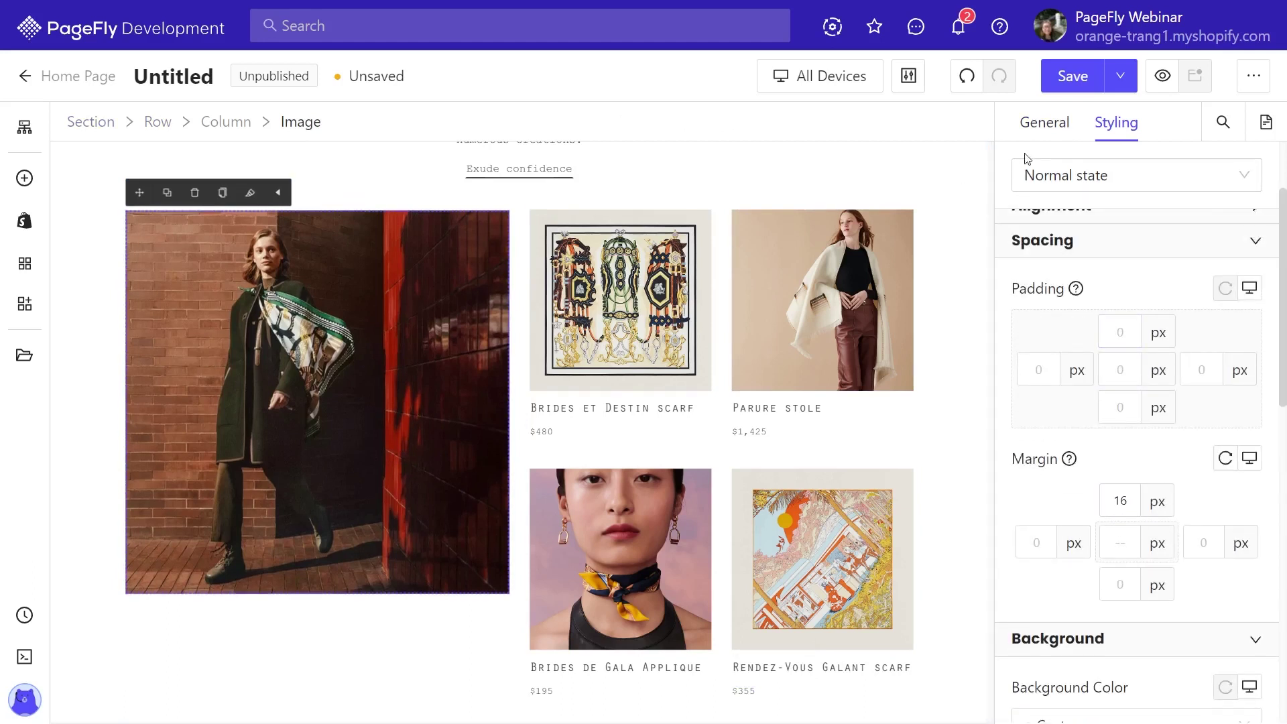
{"action": "left_click", "coordinate": [1043, 125]}
{"action": "scroll", "coordinate": [1148, 337], "scroll_direction": "down", "scroll_amount": 5}
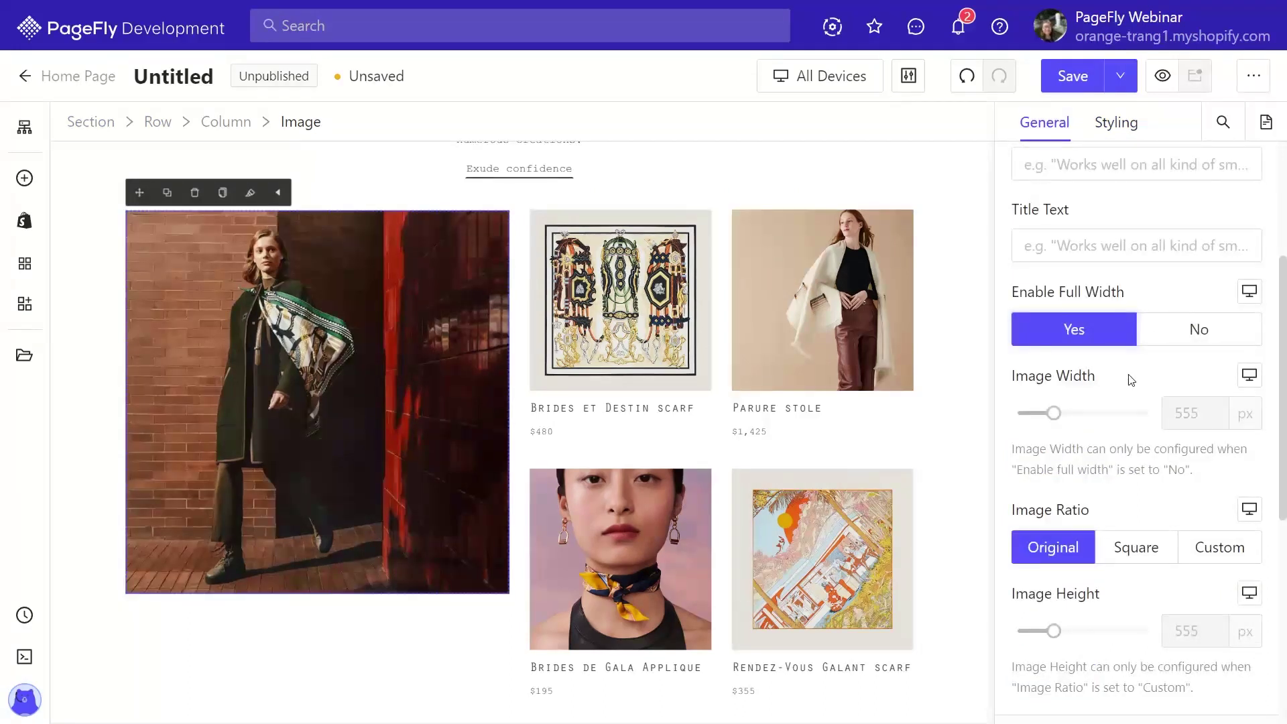
{"action": "left_click", "coordinate": [1196, 394]}
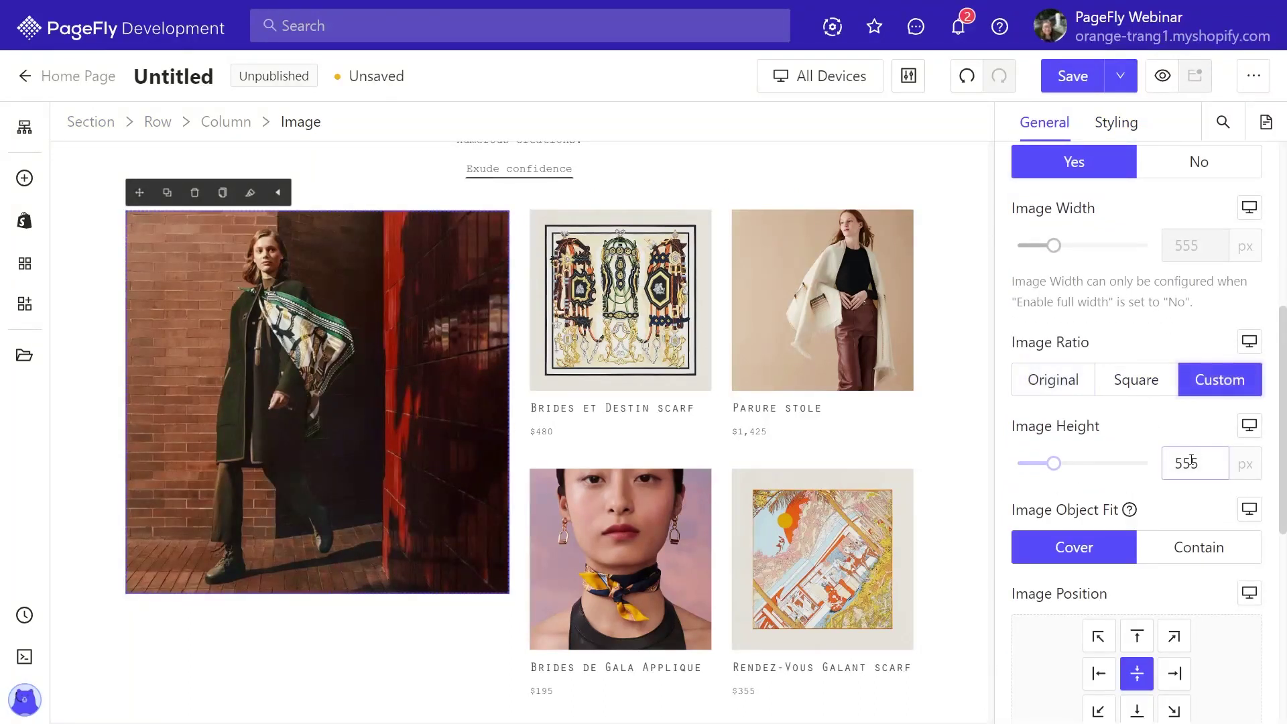
{"action": "type", "text": "637"}
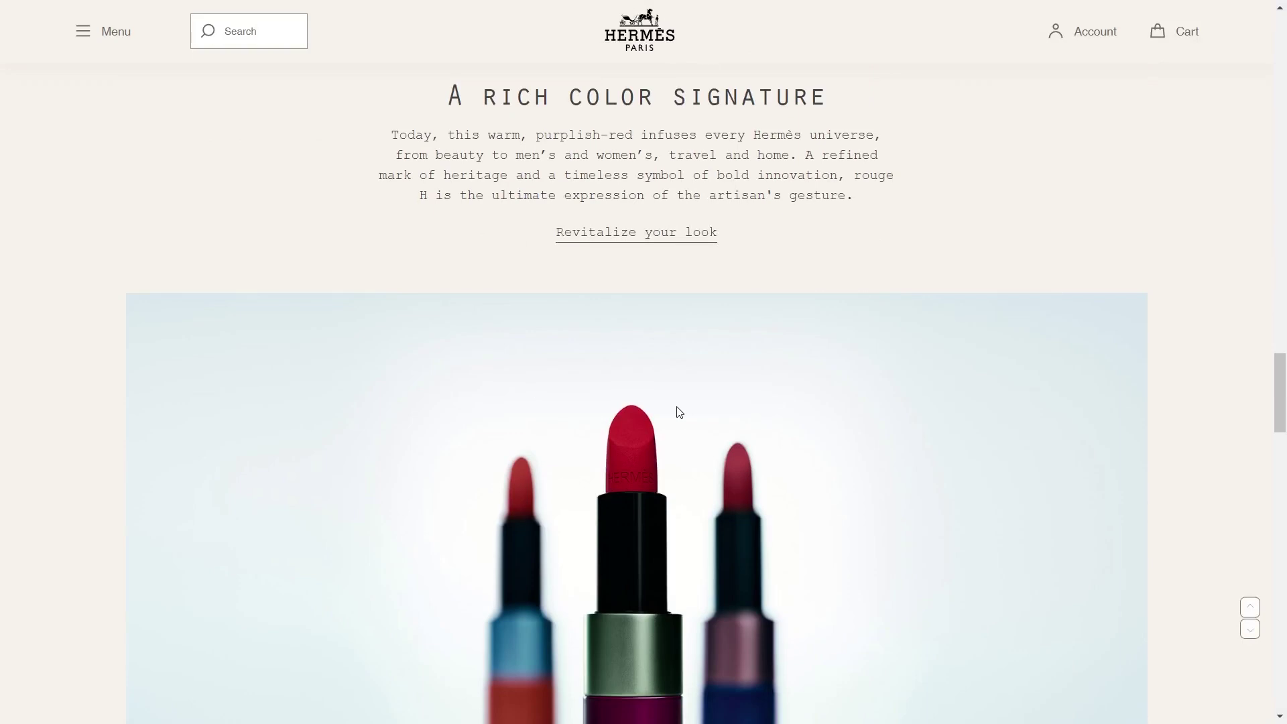
{"action": "scroll", "coordinate": [678, 412], "scroll_direction": "down", "scroll_amount": 10}
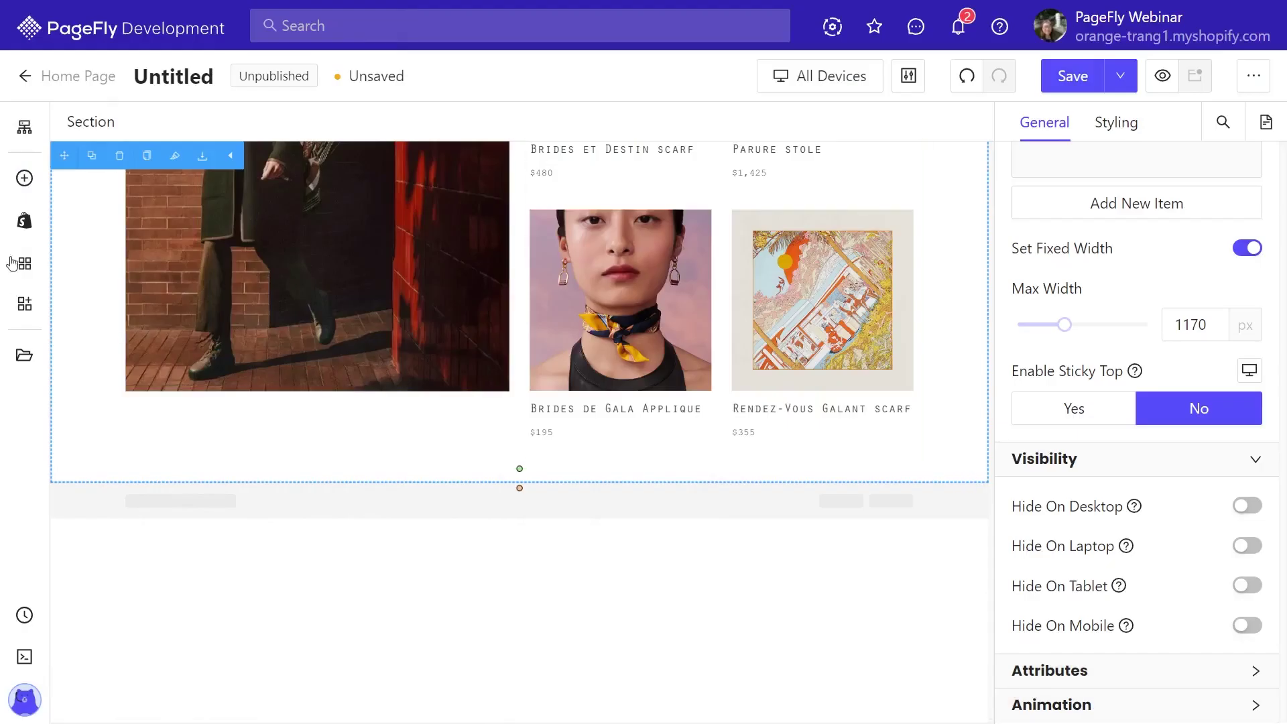
Add a Product List below the scarf section, sourced from the Custom Collection 'Make up'.
{"action": "left_click", "coordinate": [24, 219]}
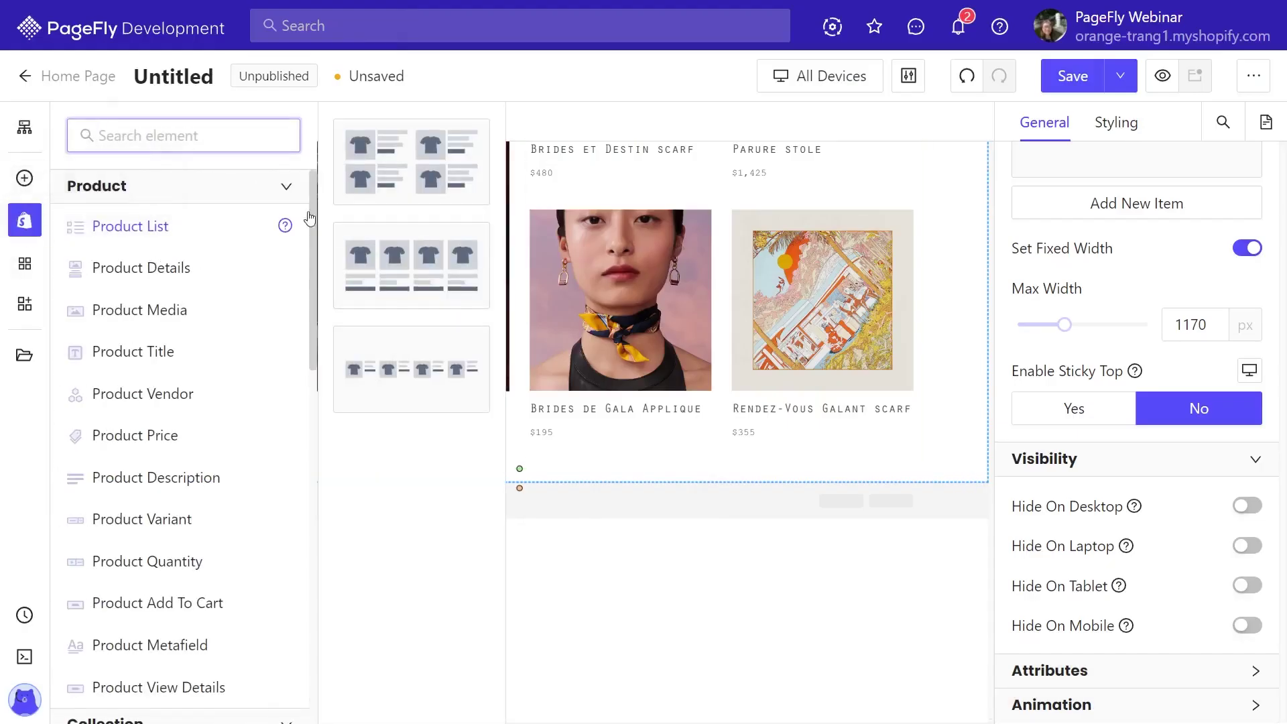
{"action": "left_click_drag", "start_coordinate": [436, 277], "coordinate": [603, 677]}
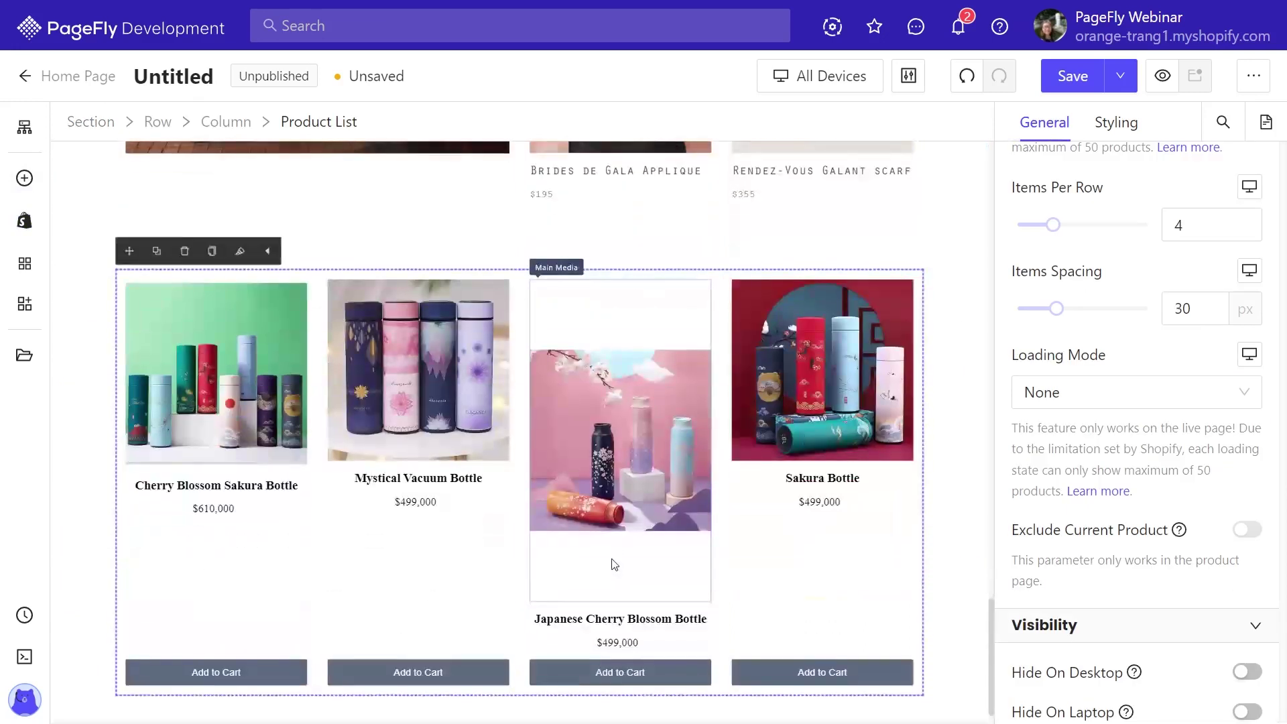
{"action": "scroll", "coordinate": [1112, 347], "scroll_direction": "up", "scroll_amount": 4}
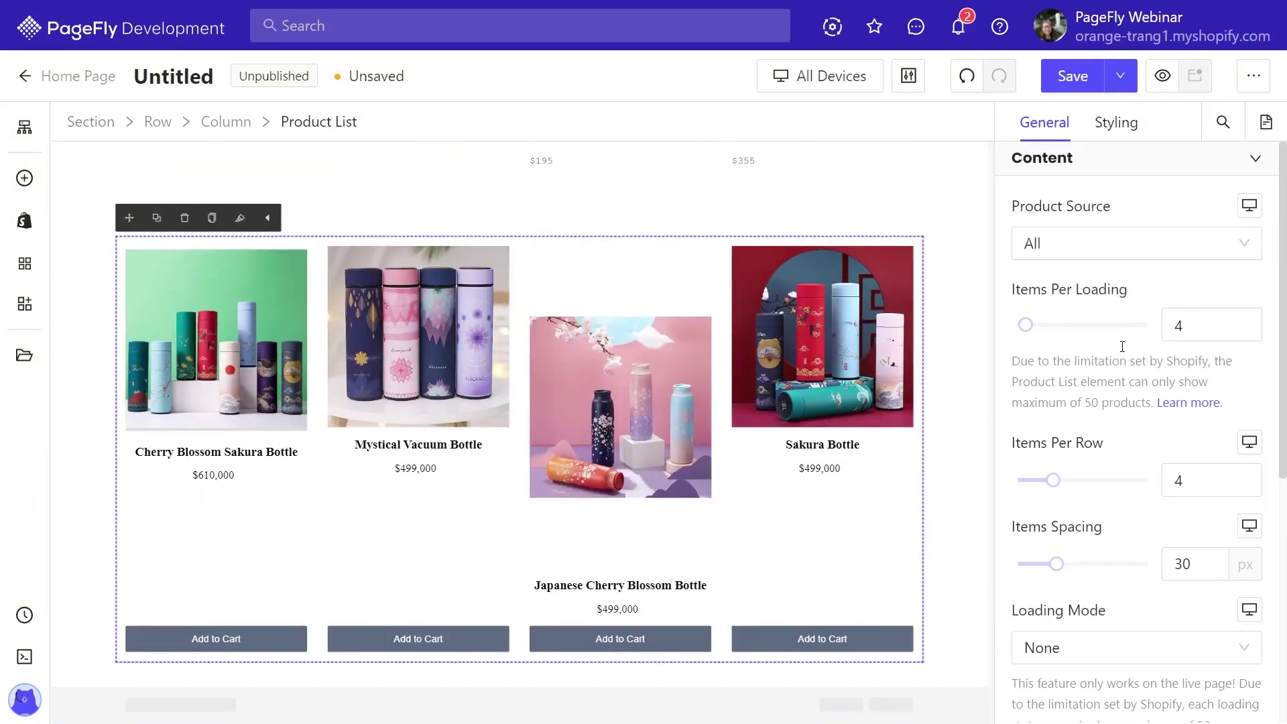
{"action": "left_click", "coordinate": [1112, 262]}
{"action": "left_click", "coordinate": [1083, 319]}
{"action": "left_click", "coordinate": [1197, 324]}
{"action": "scroll", "coordinate": [585, 314], "scroll_direction": "down", "scroll_amount": 8}
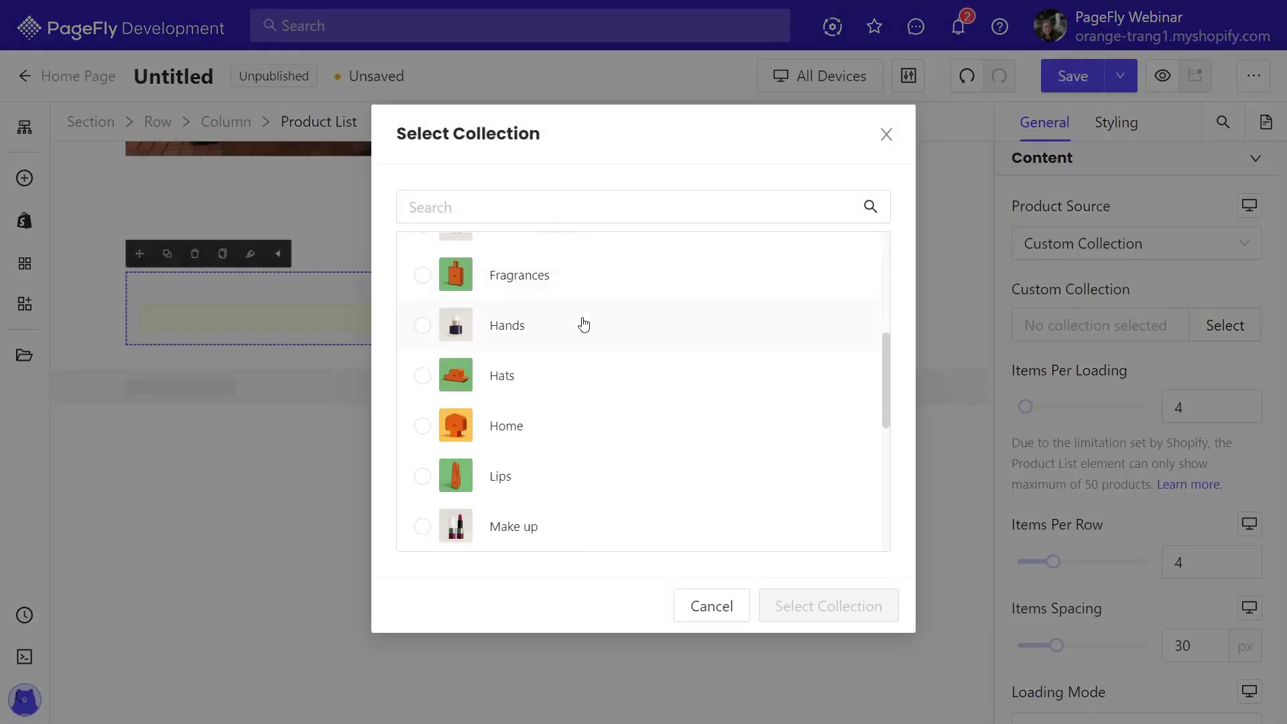
{"action": "left_click", "coordinate": [510, 362]}
{"action": "left_click", "coordinate": [810, 611]}
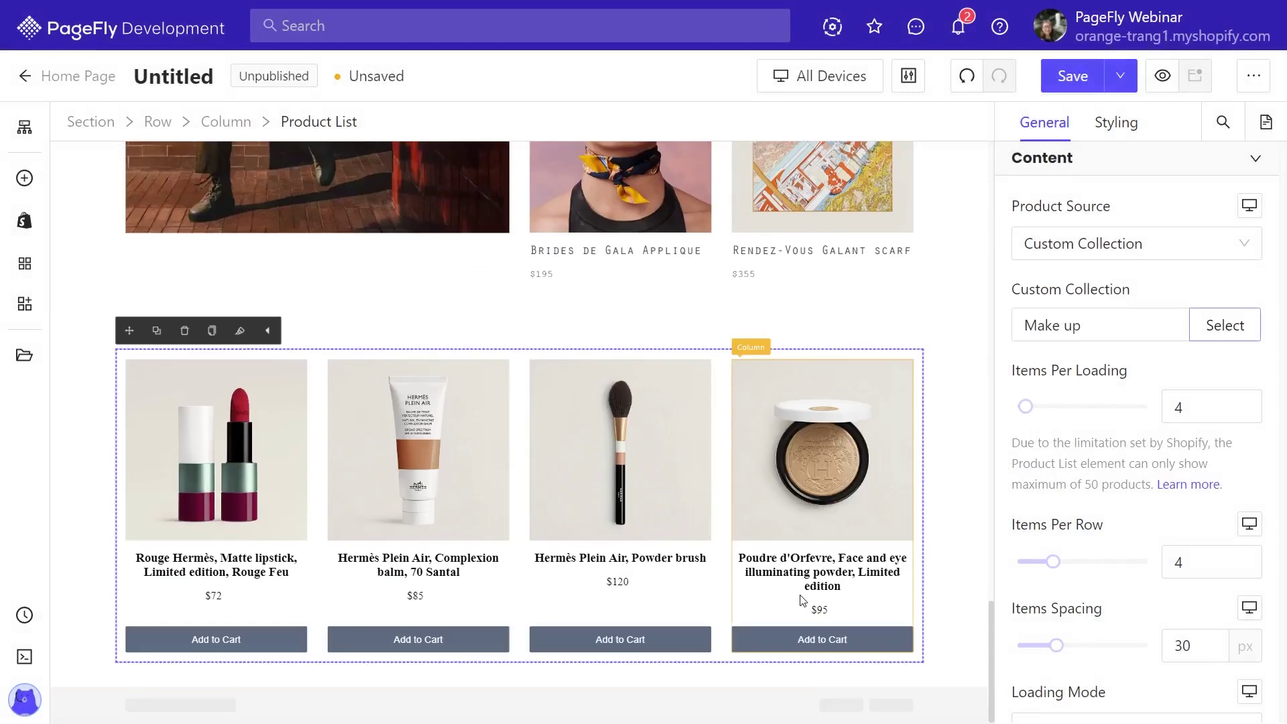
Restyle the product titles and clear the price Justify Content so prices align left.
{"action": "left_click", "coordinate": [477, 636]}
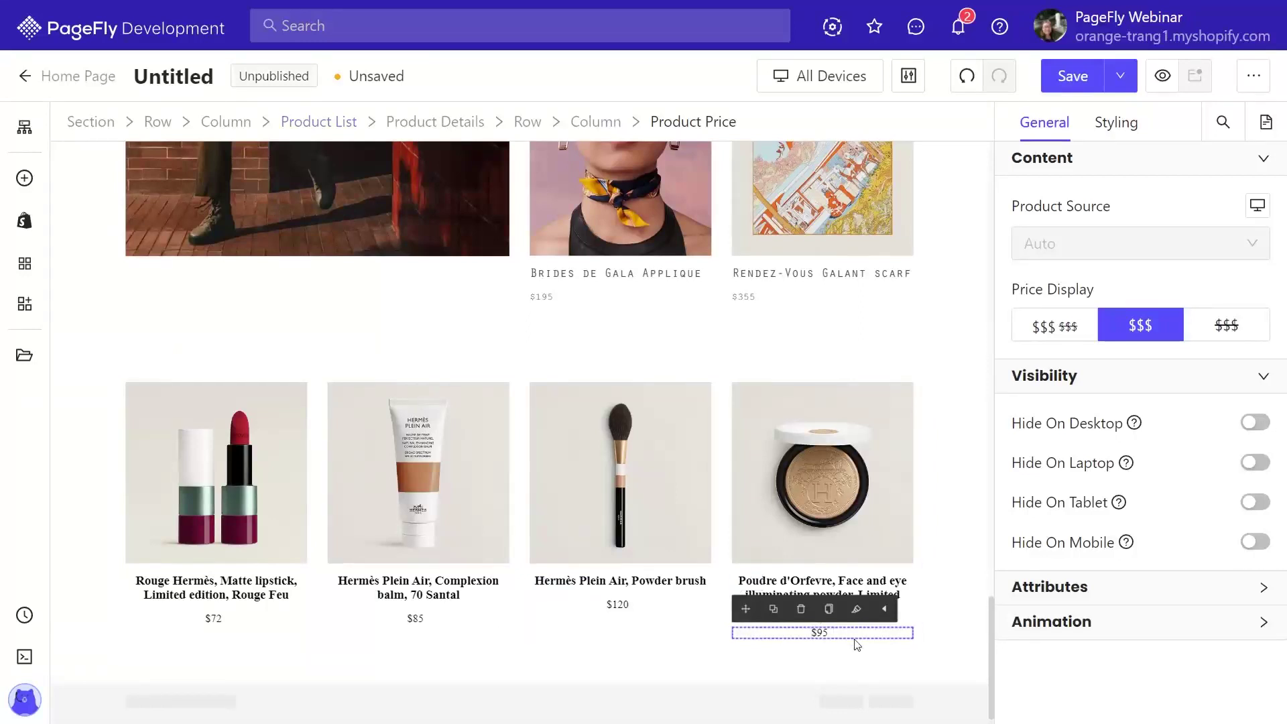
{"action": "left_click", "coordinate": [266, 596]}
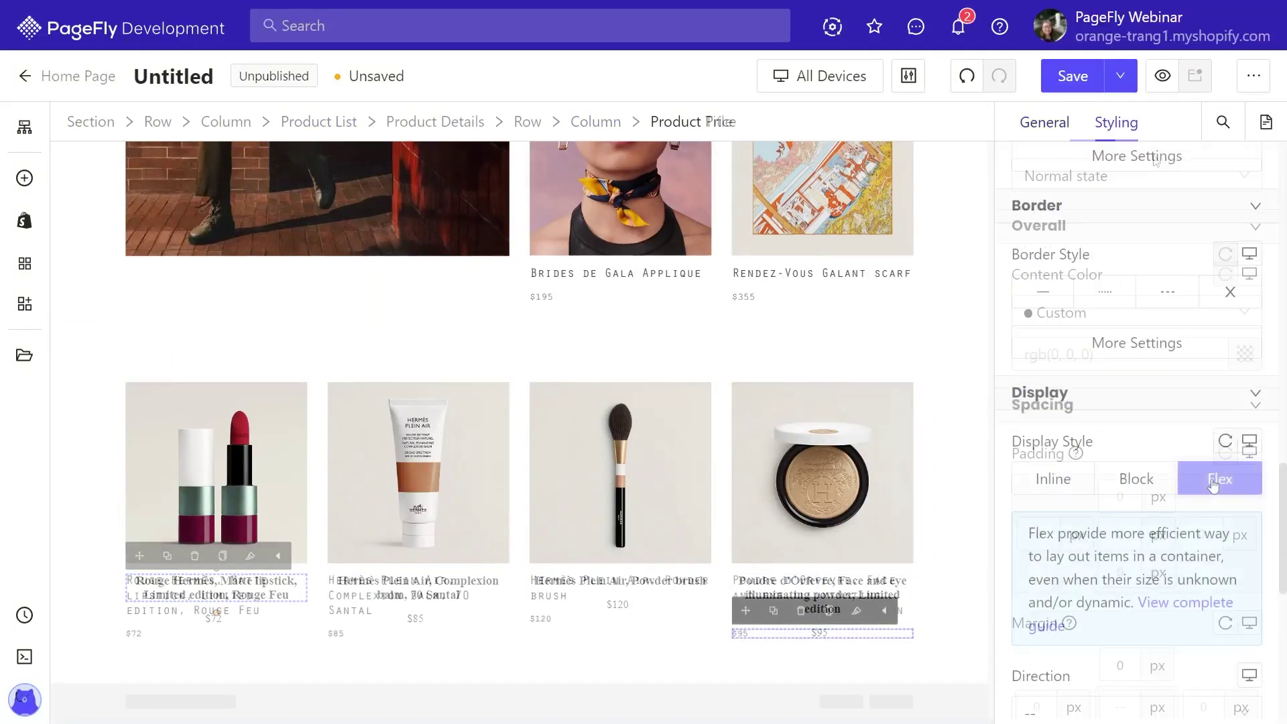
{"action": "scroll", "coordinate": [1163, 482], "scroll_direction": "down", "scroll_amount": 5}
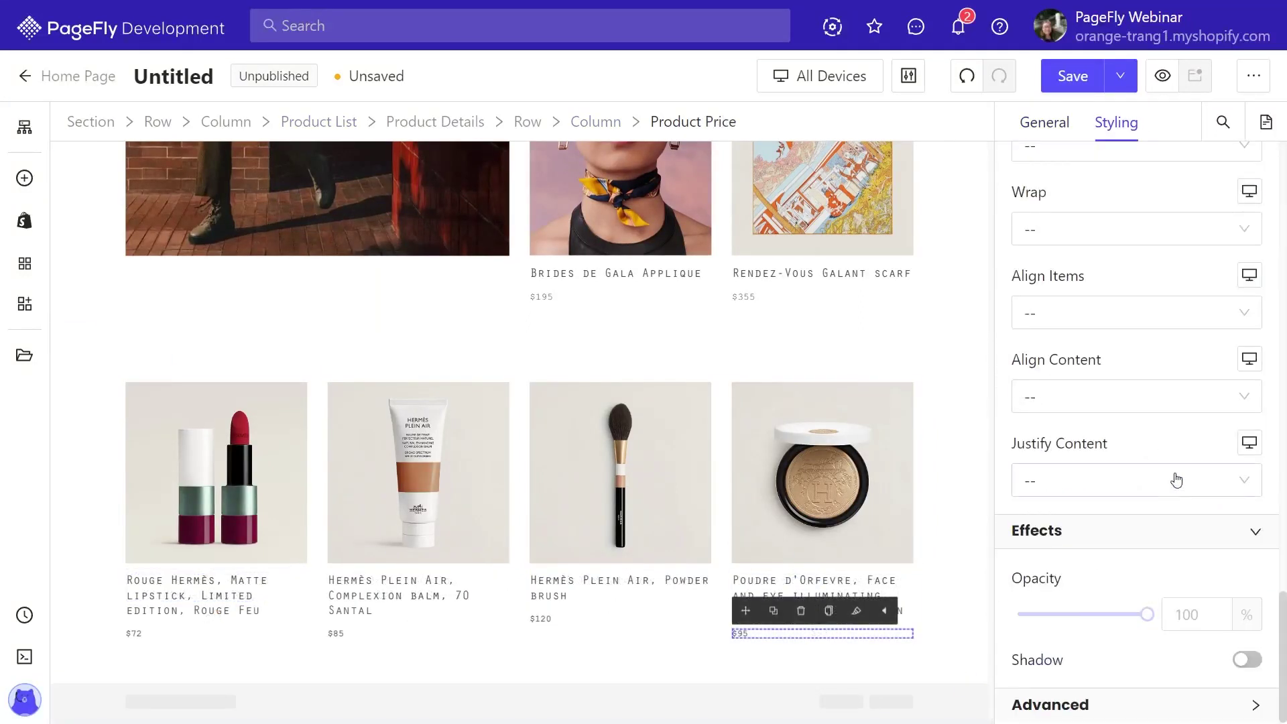
{"action": "left_click", "coordinate": [1163, 480]}
{"action": "left_click", "coordinate": [1072, 251]}
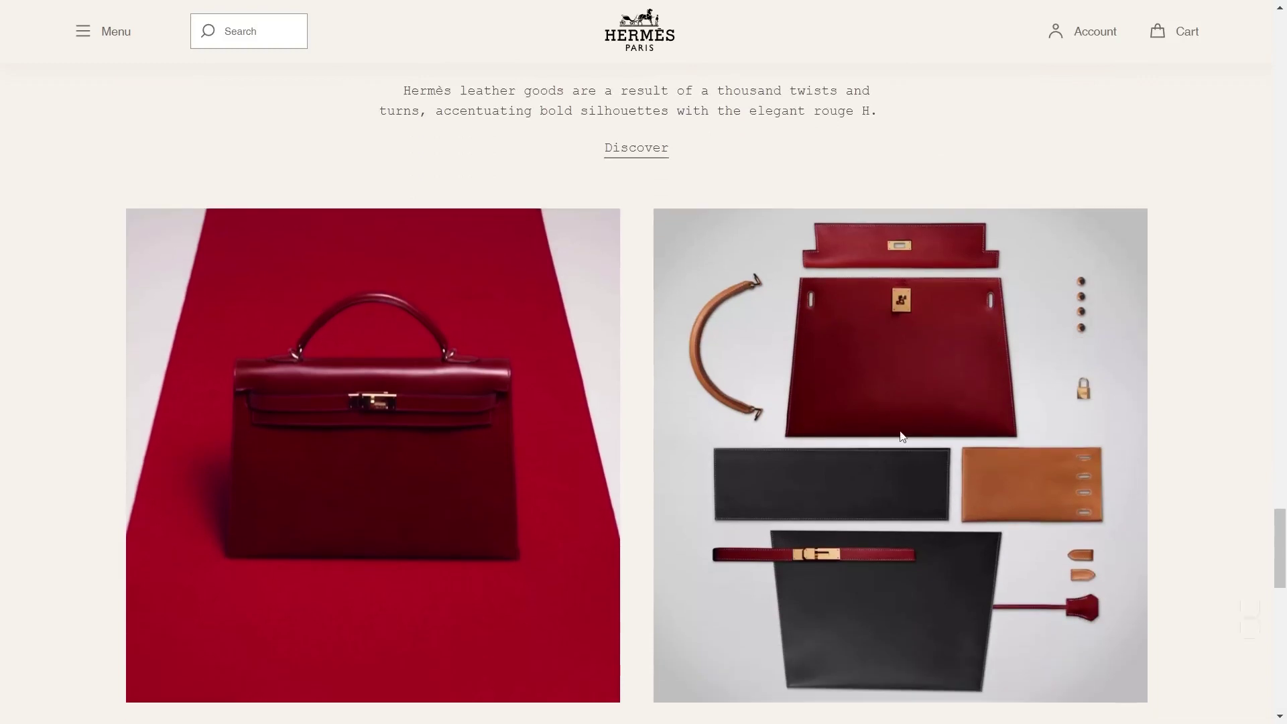
{"action": "scroll", "coordinate": [749, 425], "scroll_direction": "up", "scroll_amount": 2}
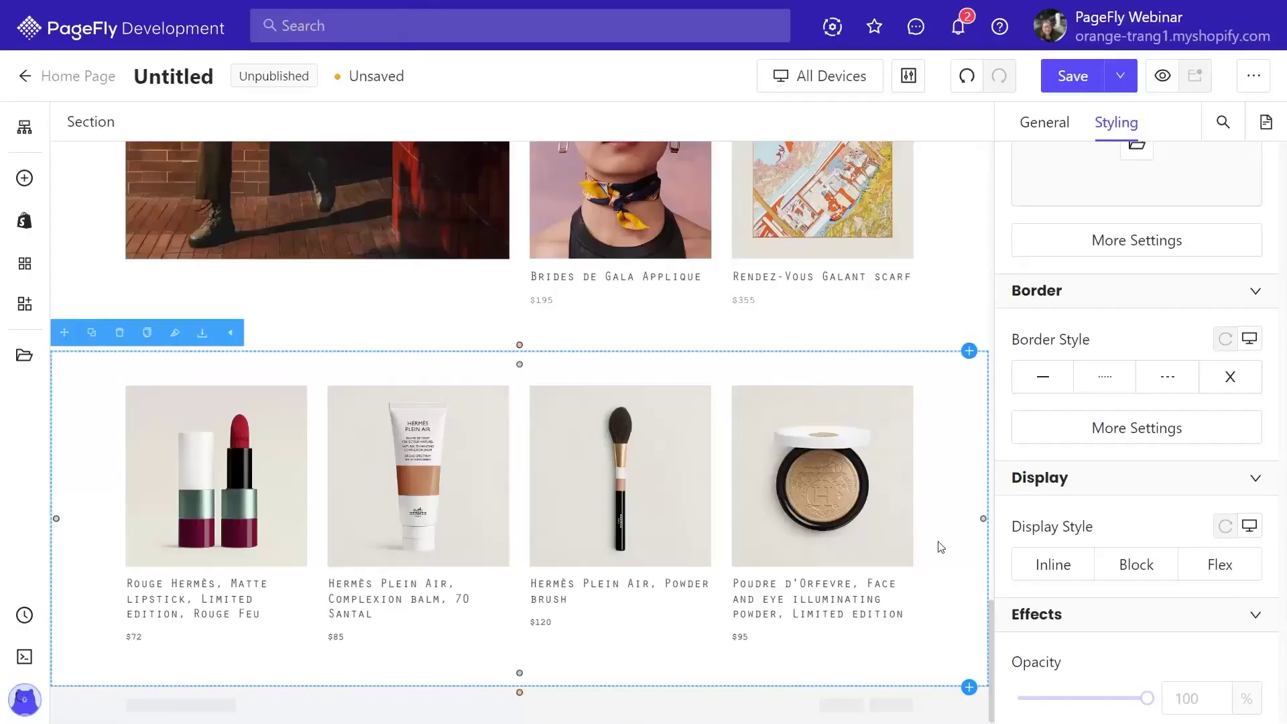
{"action": "scroll", "coordinate": [939, 546], "scroll_direction": "up", "scroll_amount": 10}
{"action": "scroll", "coordinate": [941, 547], "scroll_direction": "up", "scroll_amount": 15}
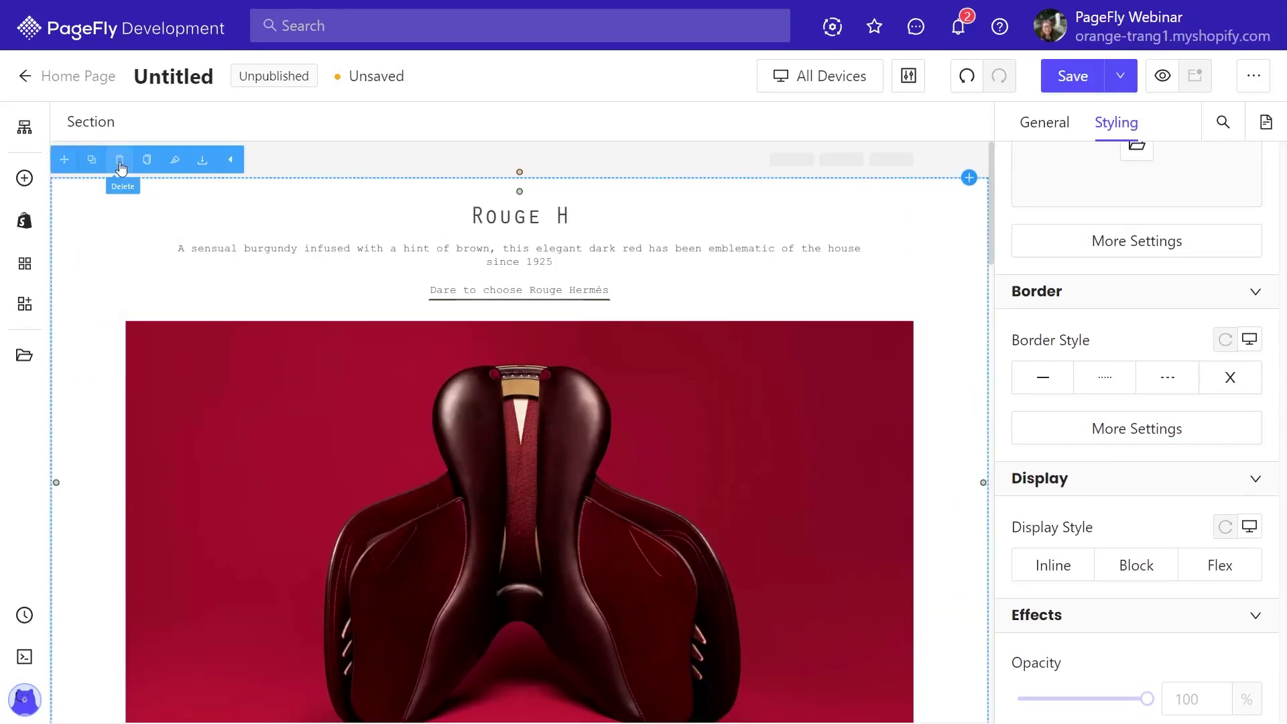
{"action": "left_click_drag", "start_coordinate": [66, 161], "coordinate": [110, 683]}
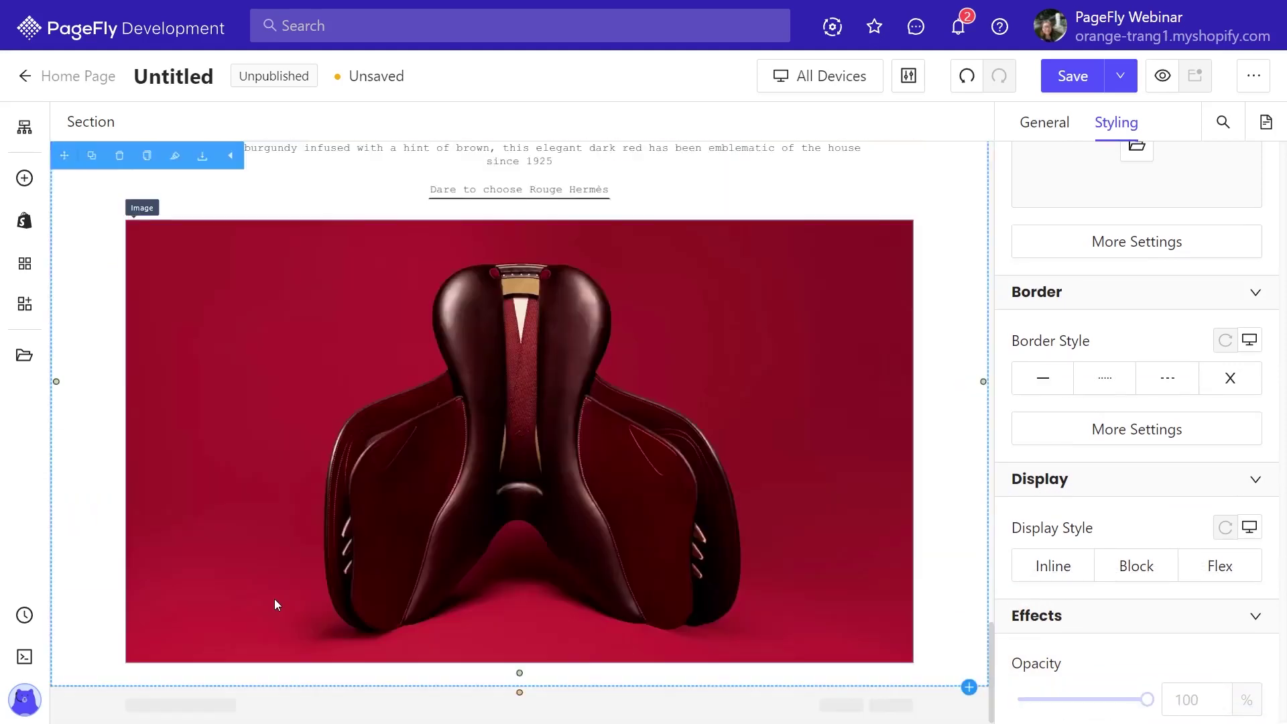
Change the Rouge H heading text to 'Choose color'.
{"action": "scroll", "coordinate": [366, 576], "scroll_direction": "up", "scroll_amount": 5}
{"action": "scroll", "coordinate": [374, 577], "scroll_direction": "down", "scroll_amount": 2}
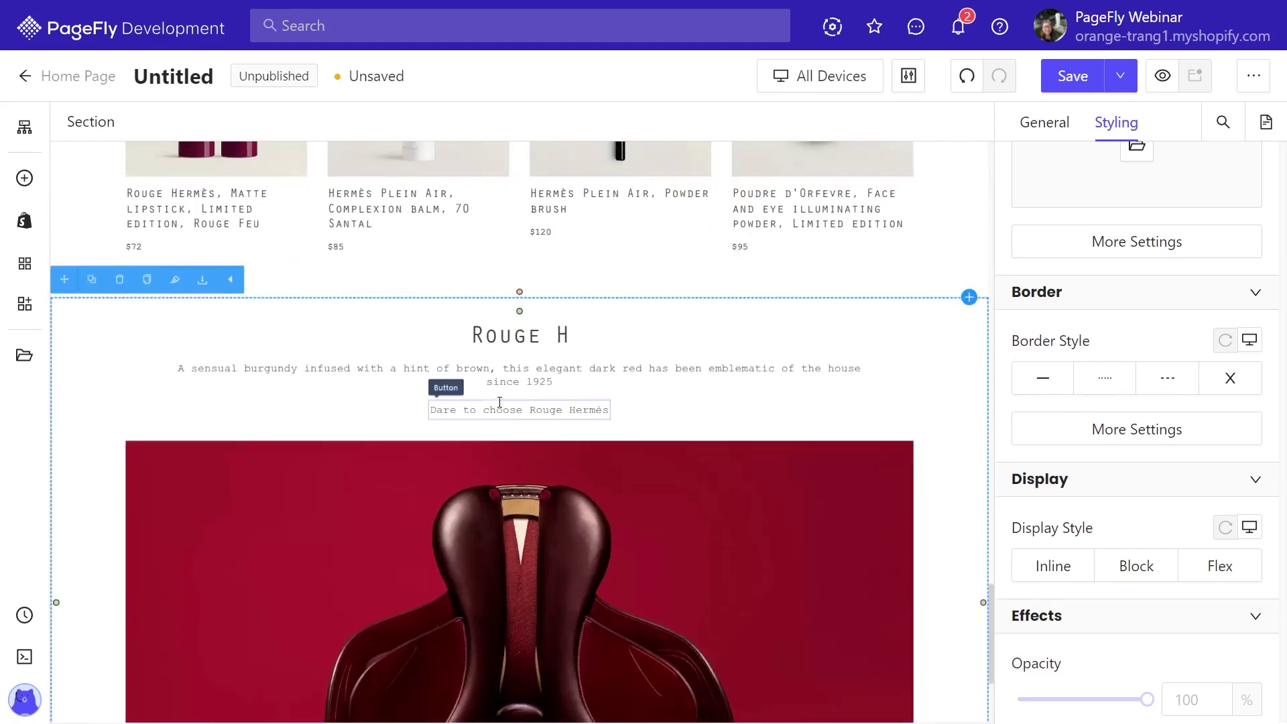
{"action": "left_click", "coordinate": [555, 335]}
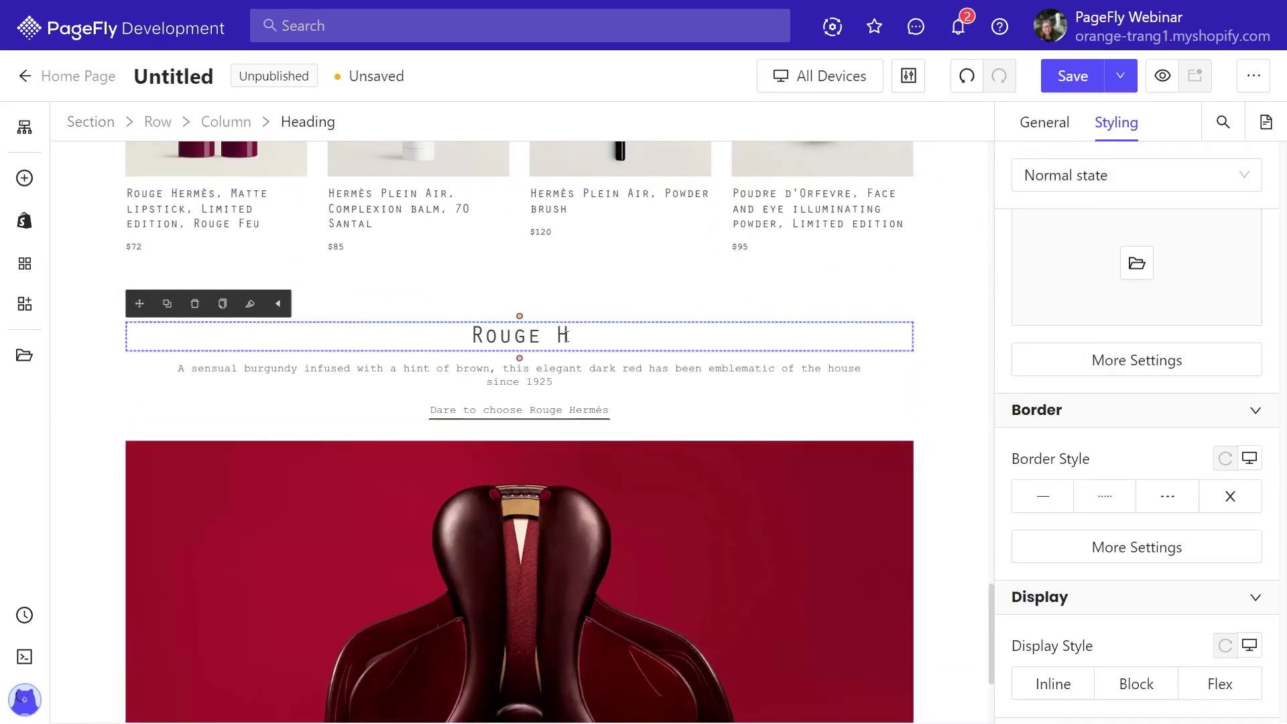
{"action": "left_click", "coordinate": [1032, 123]}
{"action": "scroll", "coordinate": [1079, 294], "scroll_direction": "up", "scroll_amount": 5}
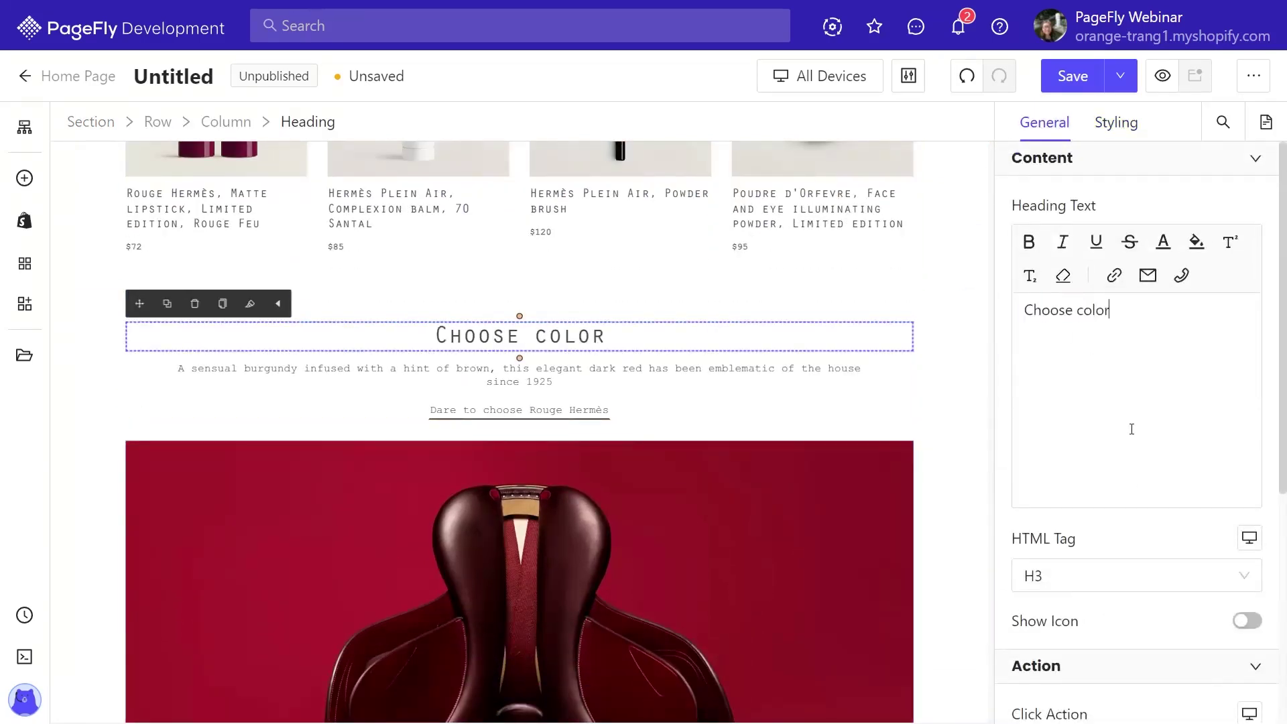
Paste the Hermès leather goods sentence into the paragraph and make the link read Discover.
{"action": "left_click", "coordinate": [570, 374]}
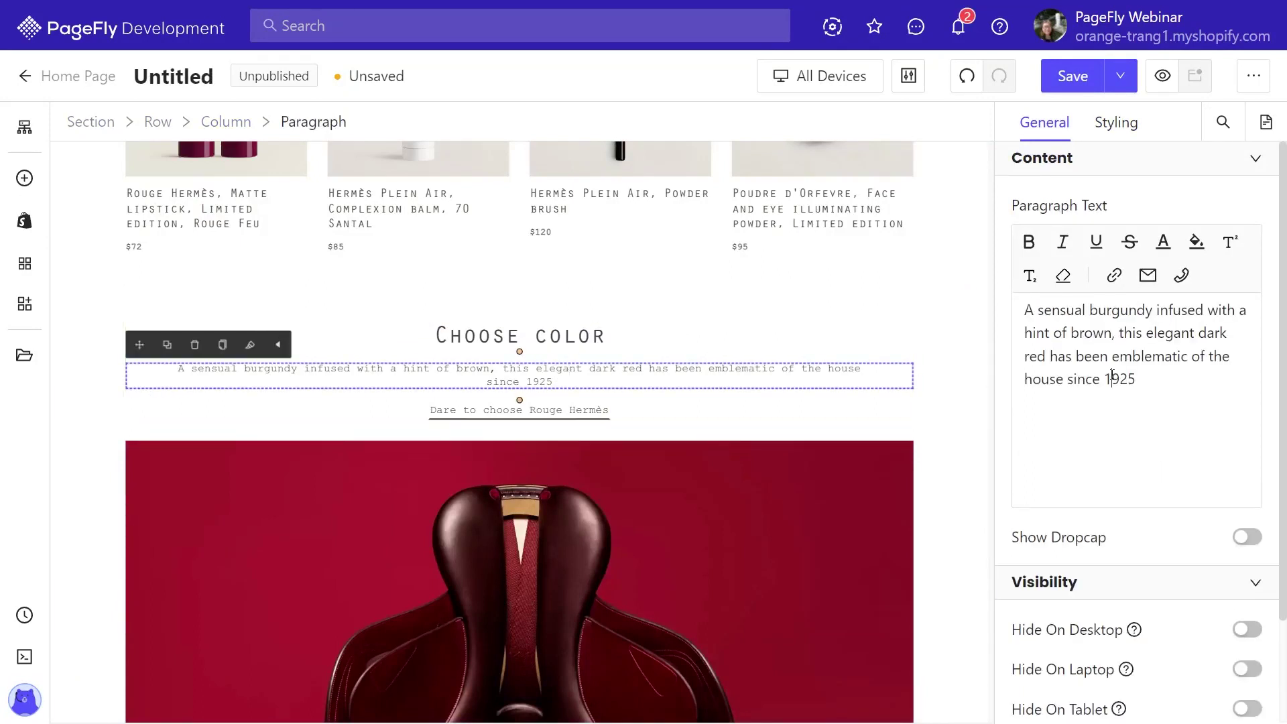
{"action": "left_click_drag", "start_coordinate": [1137, 379], "coordinate": [1012, 319]}
{"action": "key", "text": "ctrl+v"}
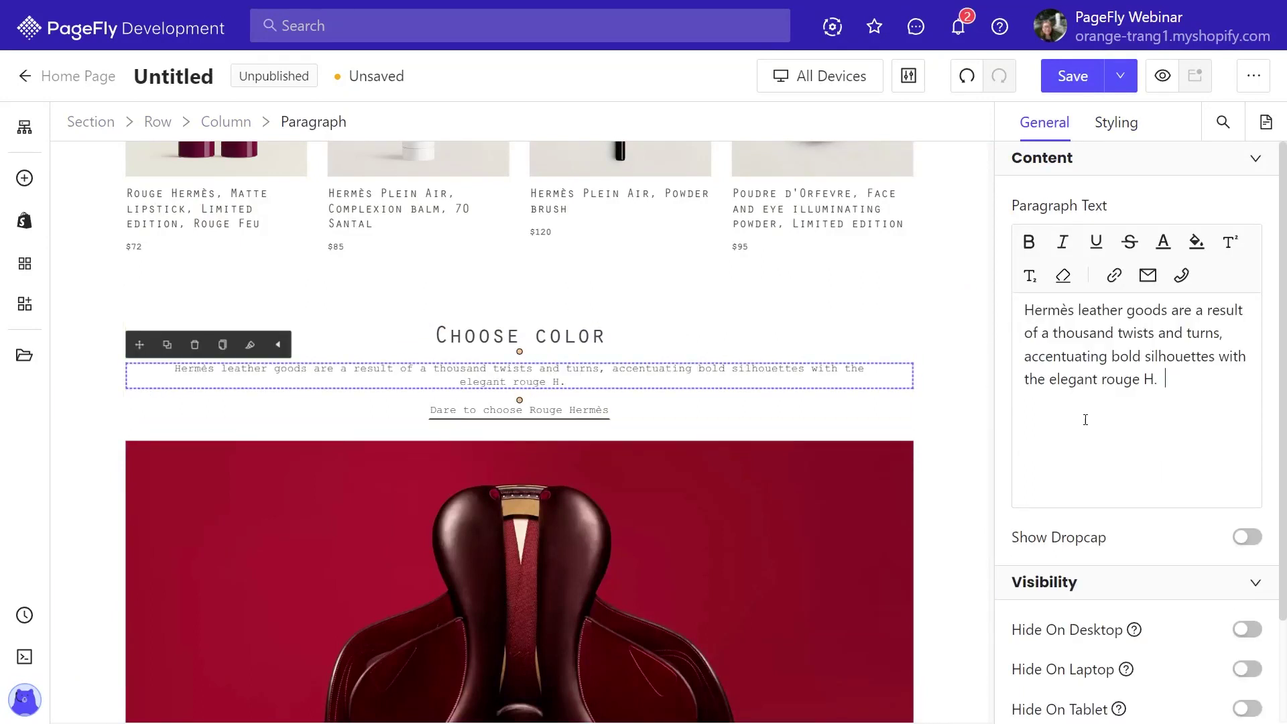
{"action": "left_click", "coordinate": [516, 410]}
{"action": "left_click_drag", "start_coordinate": [1220, 394], "coordinate": [1190, 394]}
{"action": "key", "text": "ctrl+v"}
{"action": "left_click", "coordinate": [943, 412]}
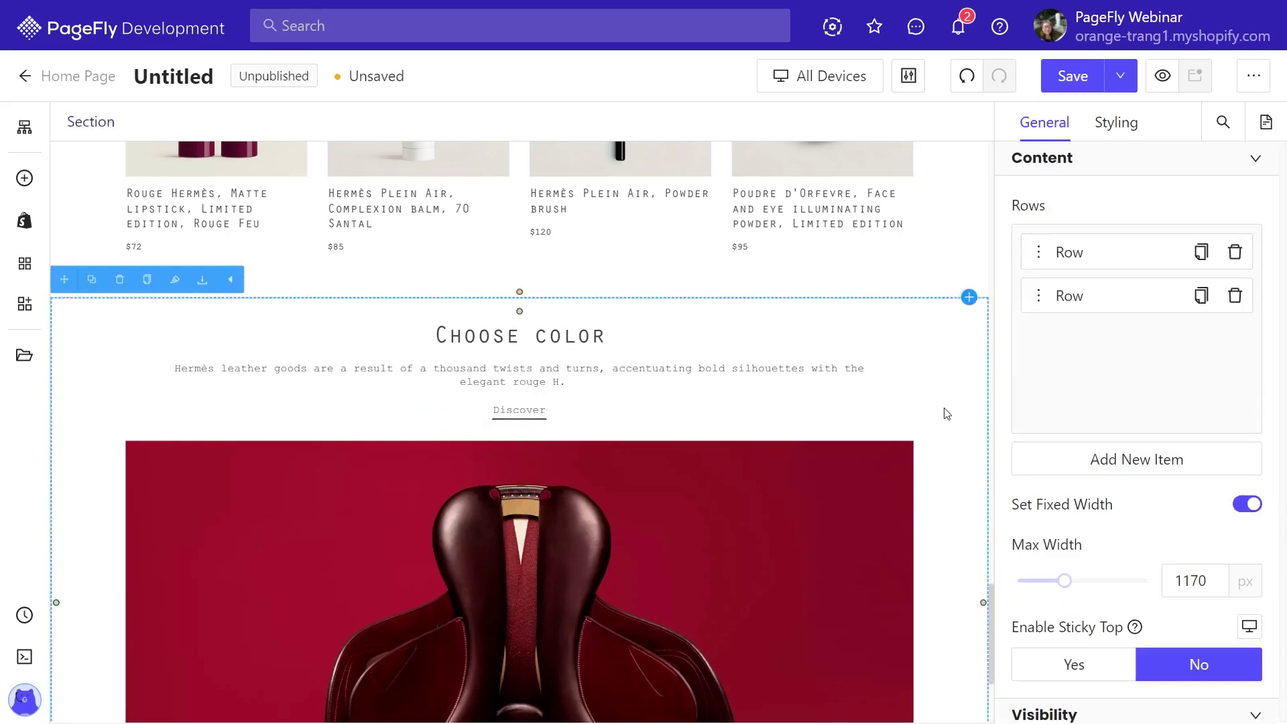
{"action": "scroll", "coordinate": [946, 413], "scroll_direction": "down", "scroll_amount": 2}
Replace the saddle image with the red bag photo a1 from the Image Manager.
{"action": "left_click", "coordinate": [630, 488]}
{"action": "scroll", "coordinate": [630, 488], "scroll_direction": "down", "scroll_amount": 2}
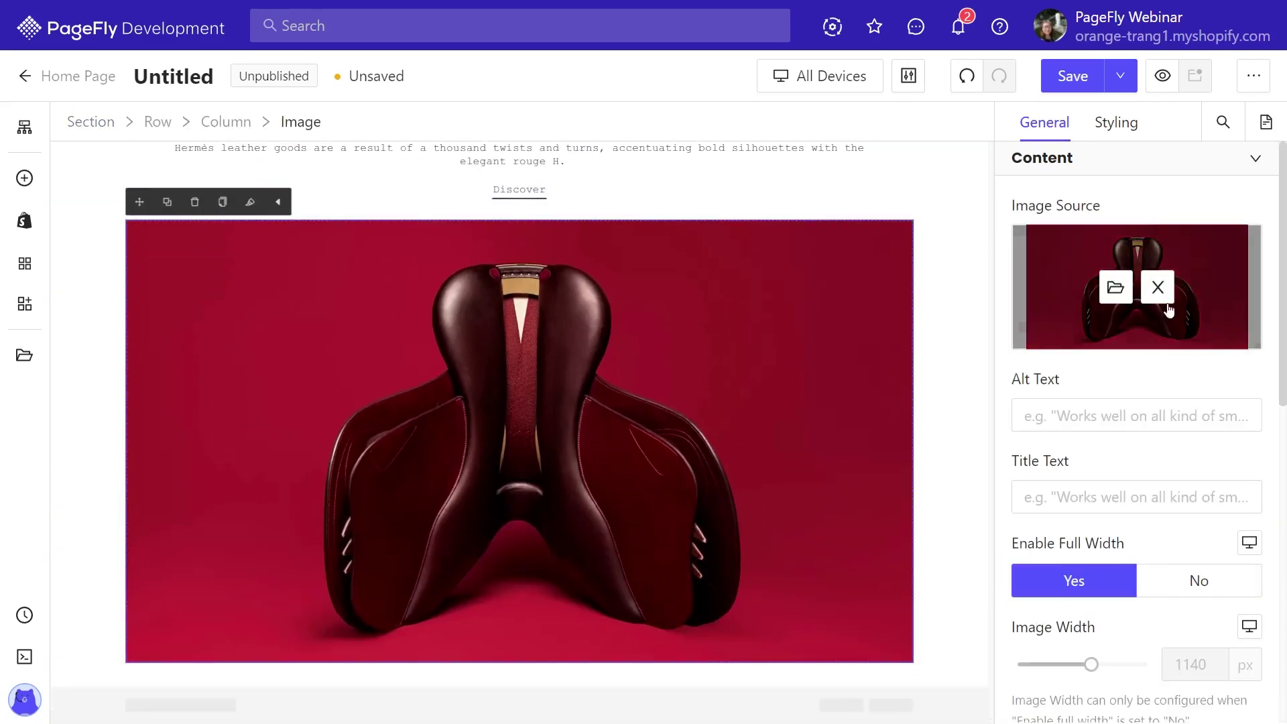
{"action": "left_click", "coordinate": [1116, 288]}
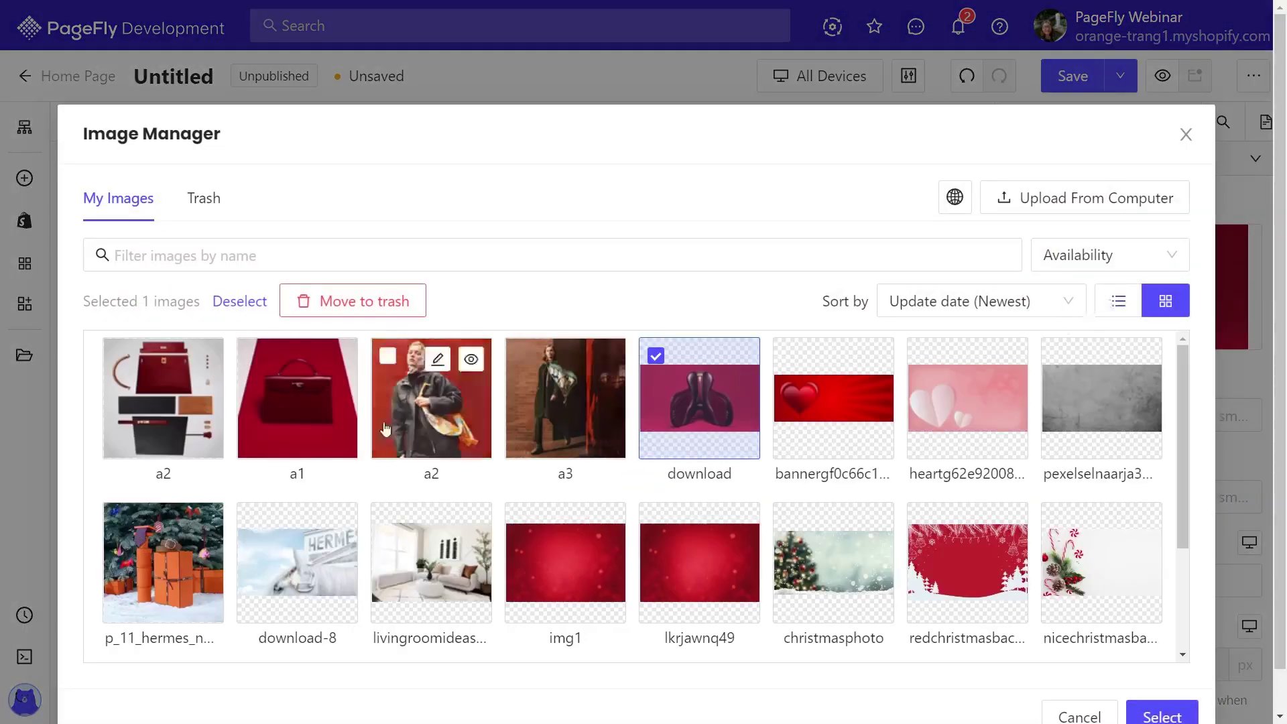
{"action": "left_click", "coordinate": [297, 402]}
{"action": "left_click", "coordinate": [1161, 714]}
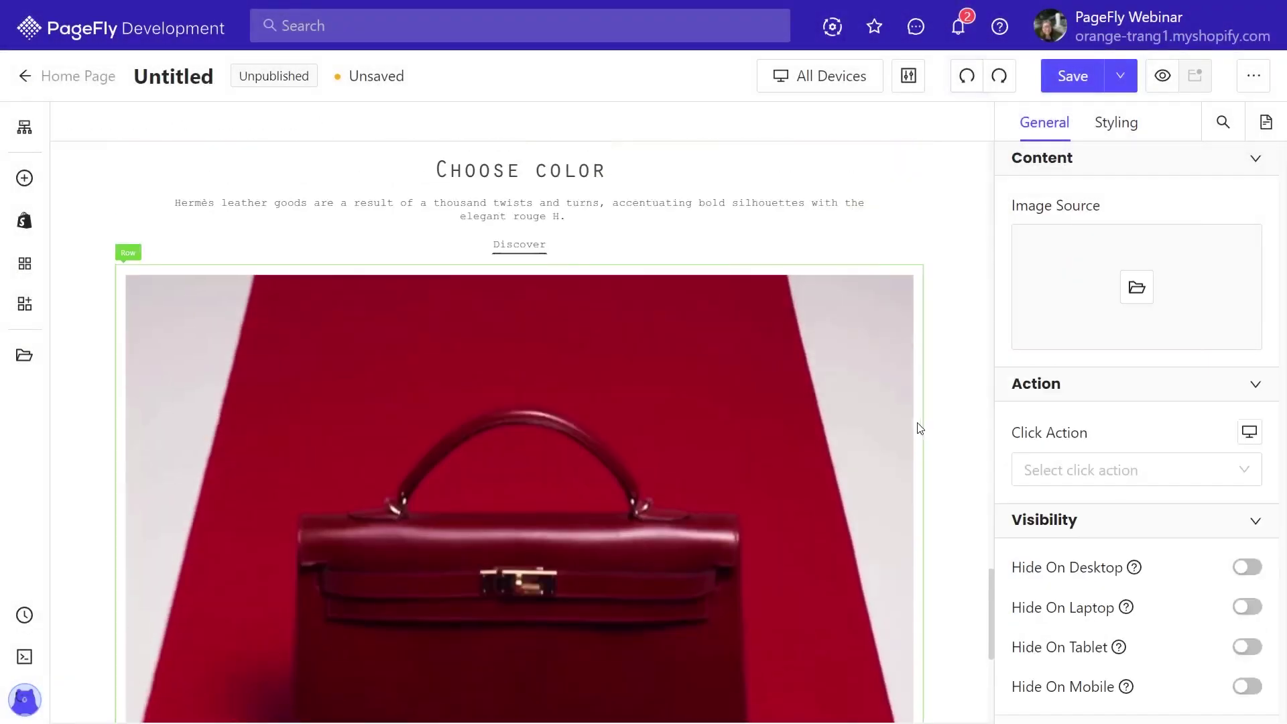
Add a new Image beside the bag photo showing the a2 bag-parts flat-lay.
{"action": "left_click", "coordinate": [25, 178]}
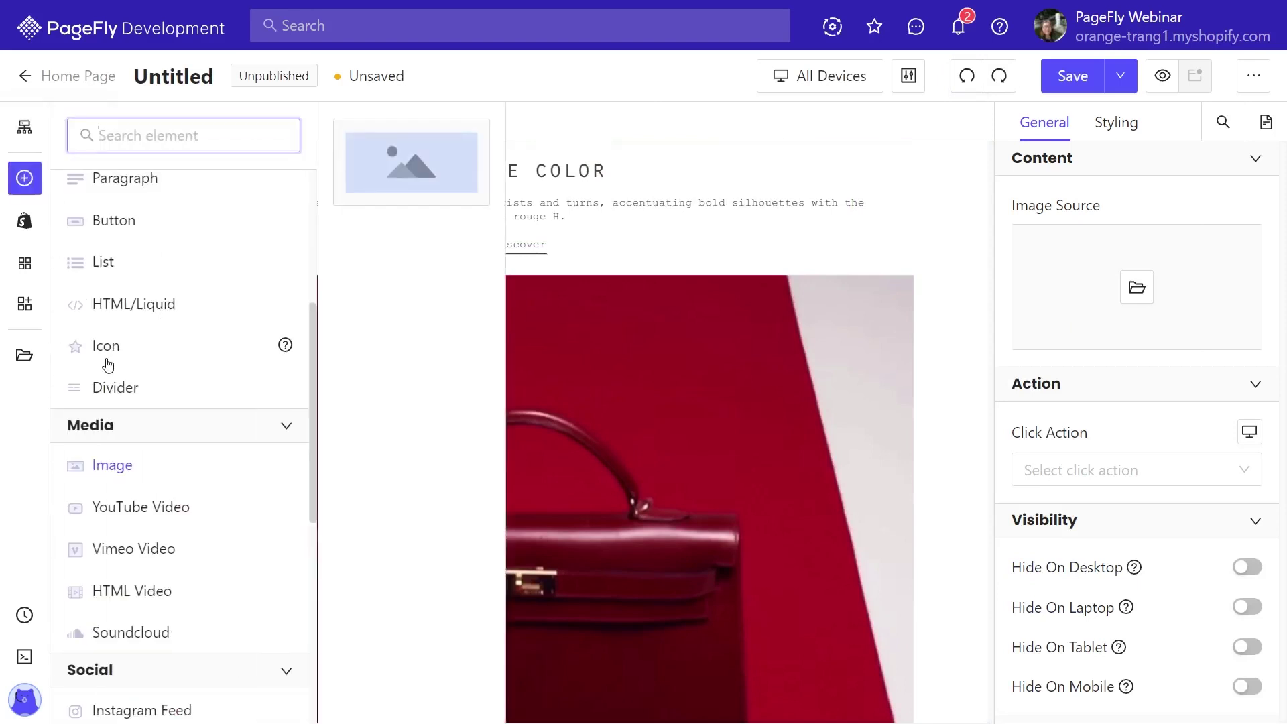
{"action": "left_click_drag", "start_coordinate": [285, 256], "coordinate": [920, 374]}
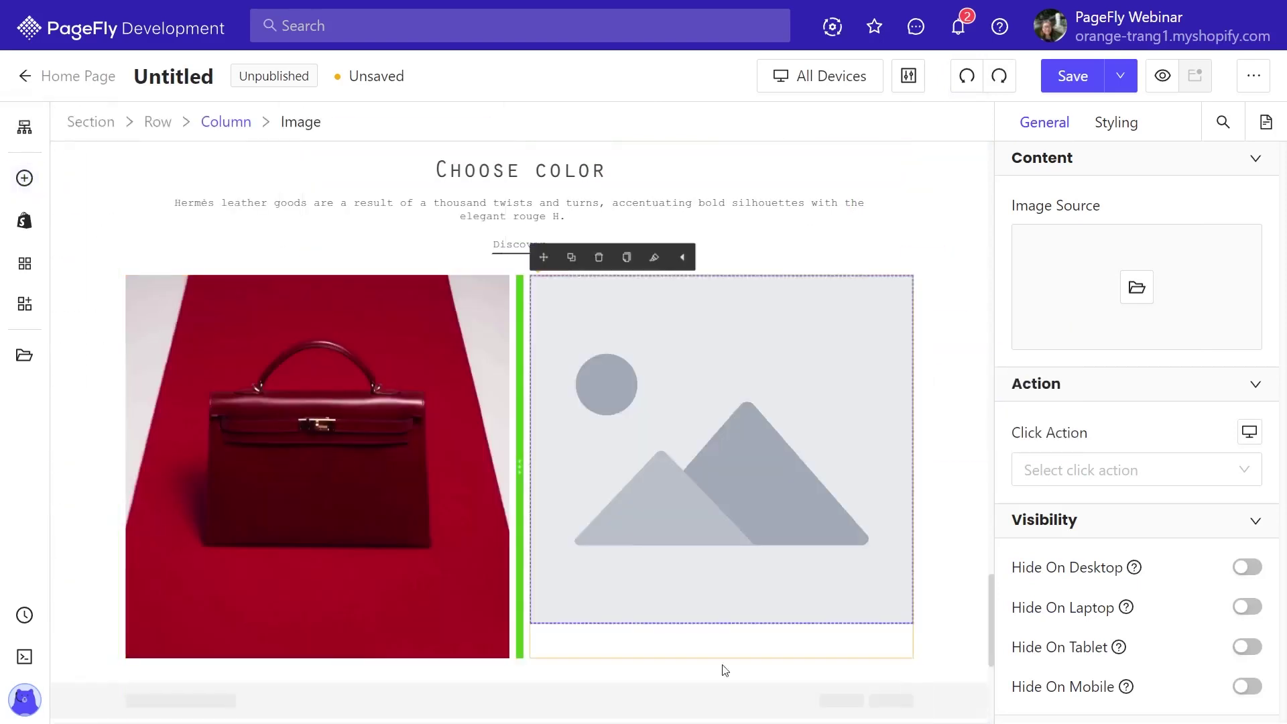
{"action": "left_click", "coordinate": [1137, 295]}
{"action": "left_click", "coordinate": [163, 402]}
{"action": "left_click", "coordinate": [1162, 713]}
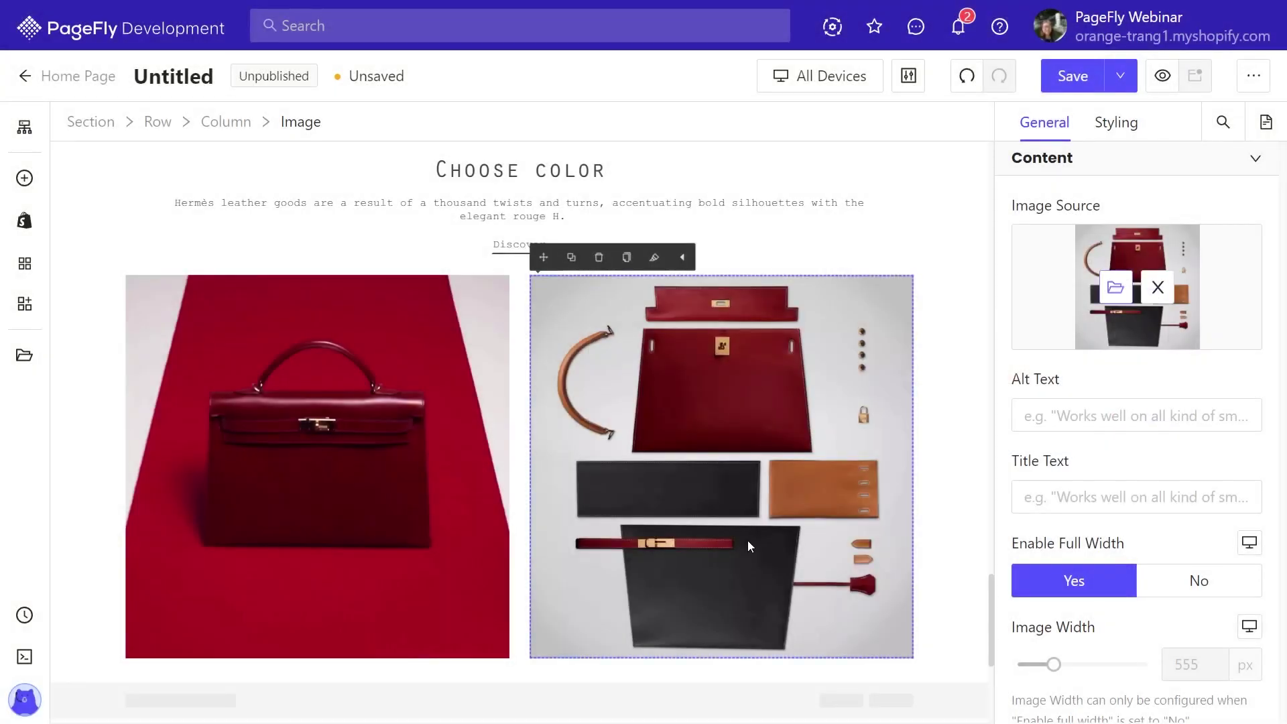
Set the Rouge H and Our cave of wonders sections' background to cream F6F1EB.
{"action": "scroll", "coordinate": [746, 540], "scroll_direction": "up", "scroll_amount": 15}
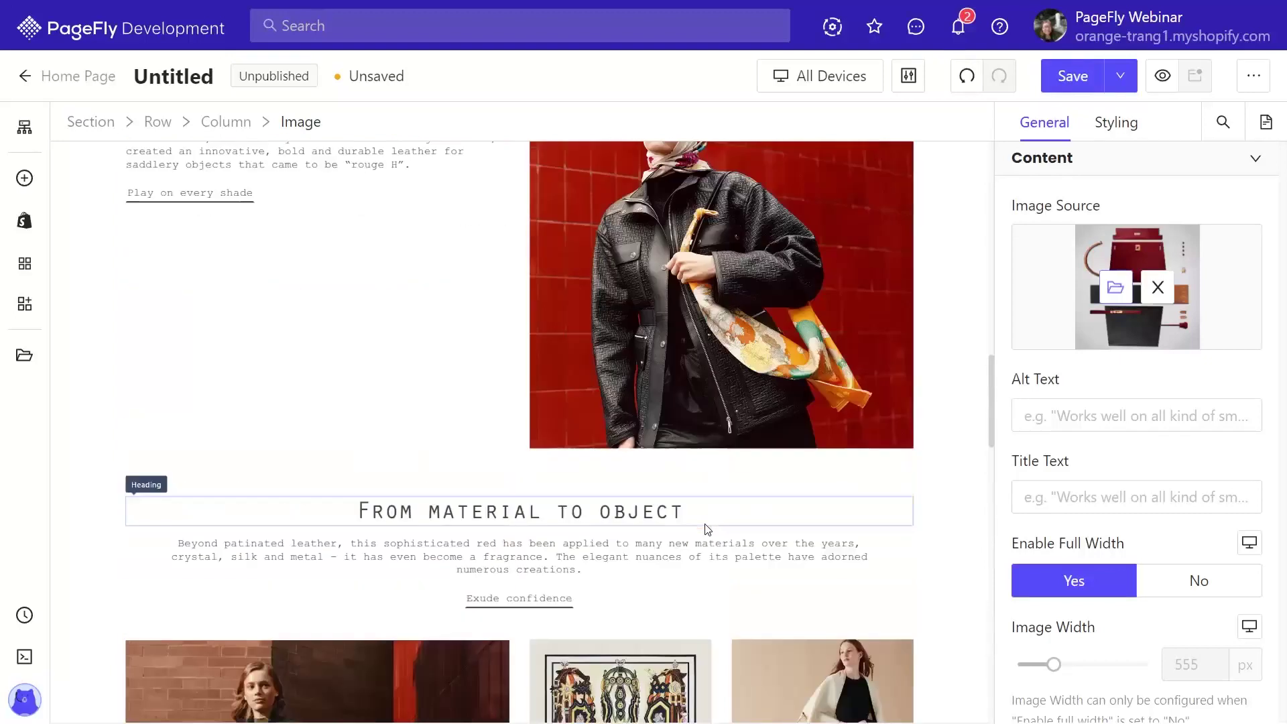
{"action": "scroll", "coordinate": [704, 526], "scroll_direction": "up", "scroll_amount": 8}
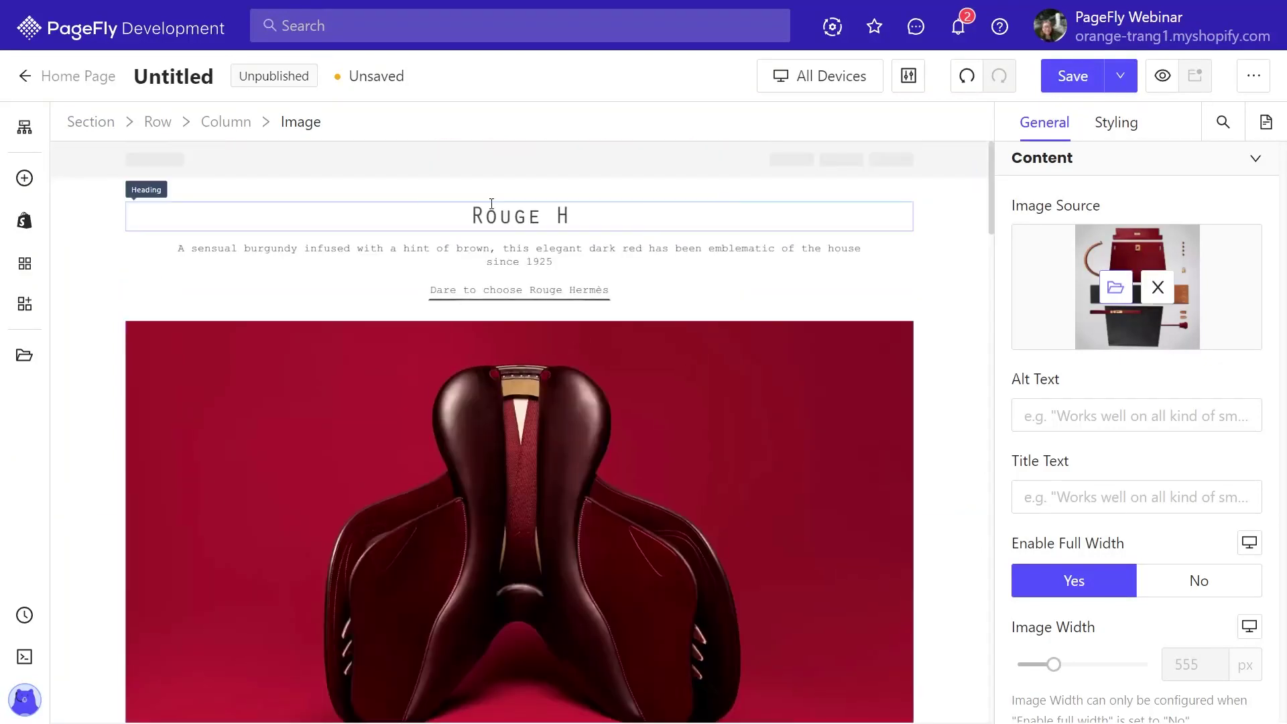
{"action": "left_click", "coordinate": [93, 245]}
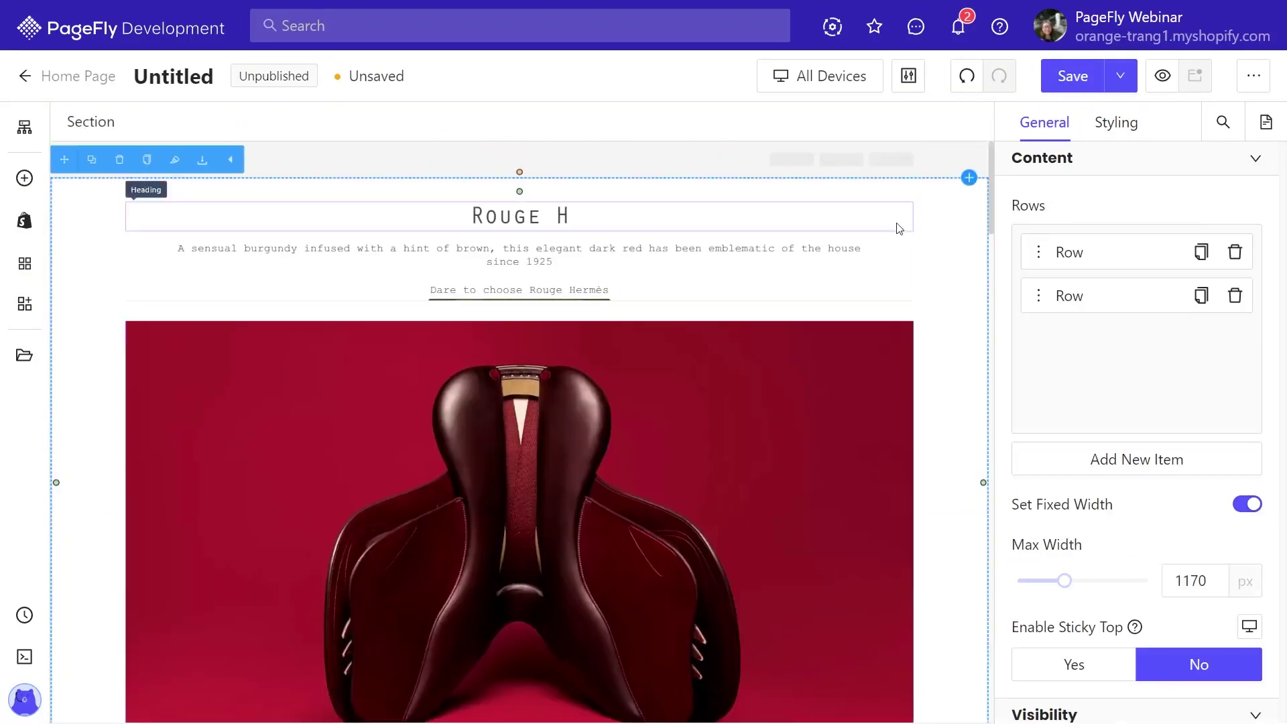
{"action": "left_click", "coordinate": [1116, 134]}
{"action": "scroll", "coordinate": [1163, 296], "scroll_direction": "down", "scroll_amount": 15}
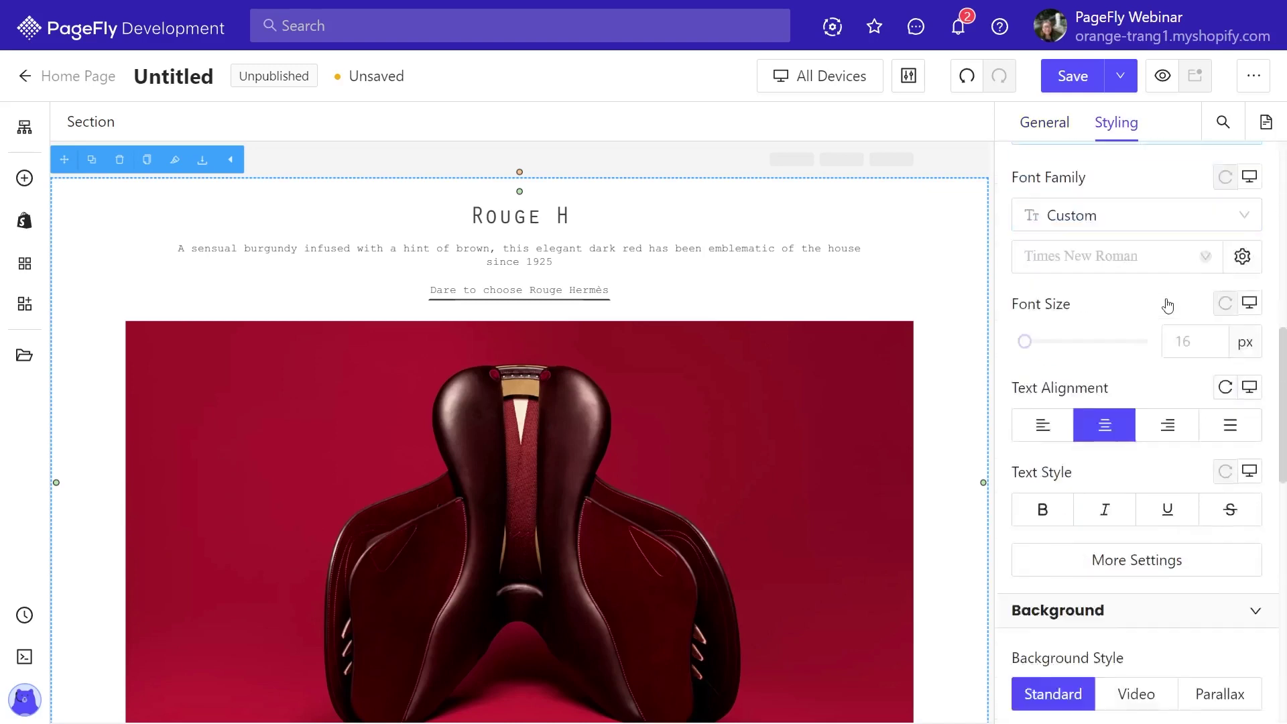
{"action": "scroll", "coordinate": [1168, 306], "scroll_direction": "up", "scroll_amount": 1}
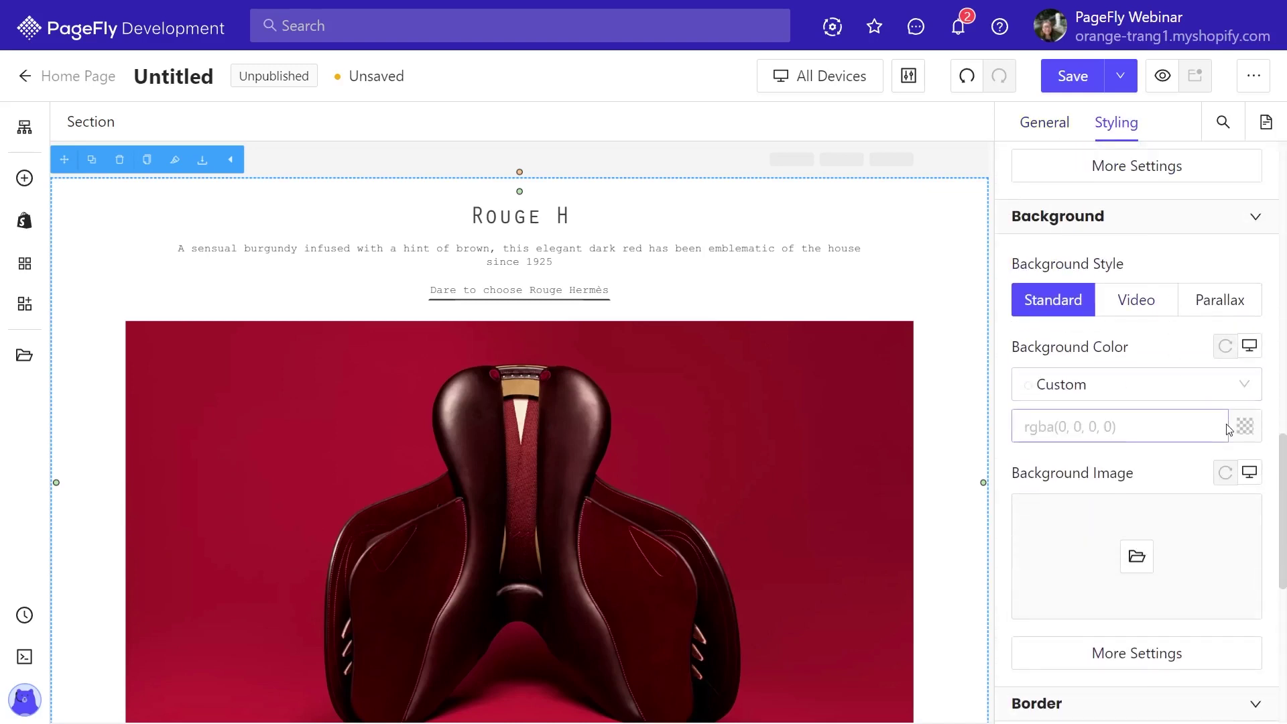
{"action": "left_click", "coordinate": [1161, 428]}
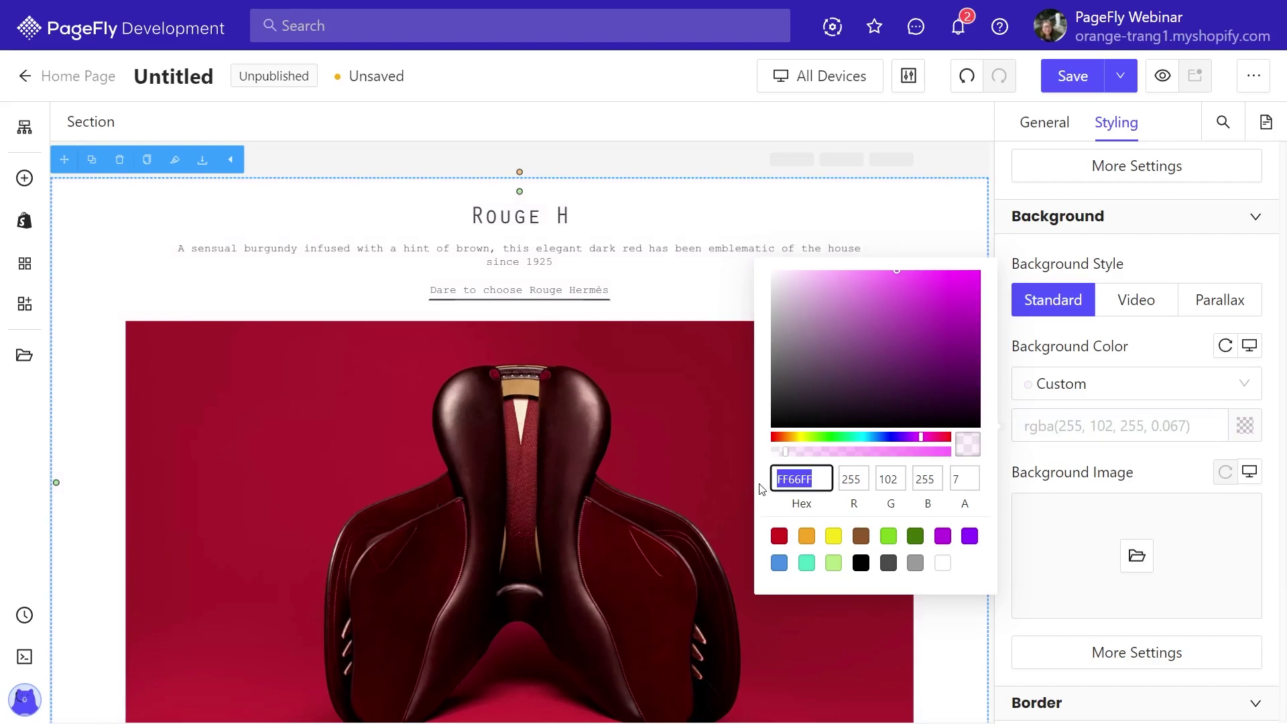
{"action": "type", "text": "F6F1EB"}
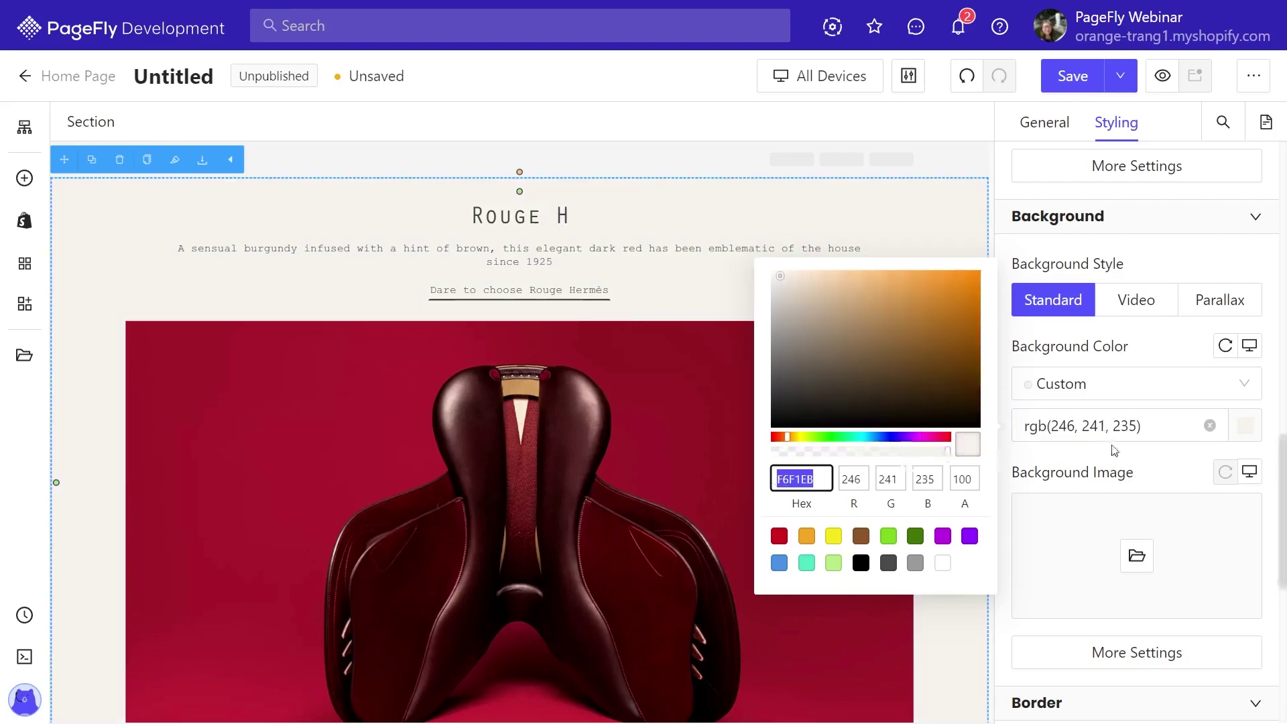
{"action": "left_click", "coordinate": [1132, 456]}
{"action": "scroll", "coordinate": [585, 400], "scroll_direction": "down", "scroll_amount": 8}
{"action": "left_click", "coordinate": [90, 266]}
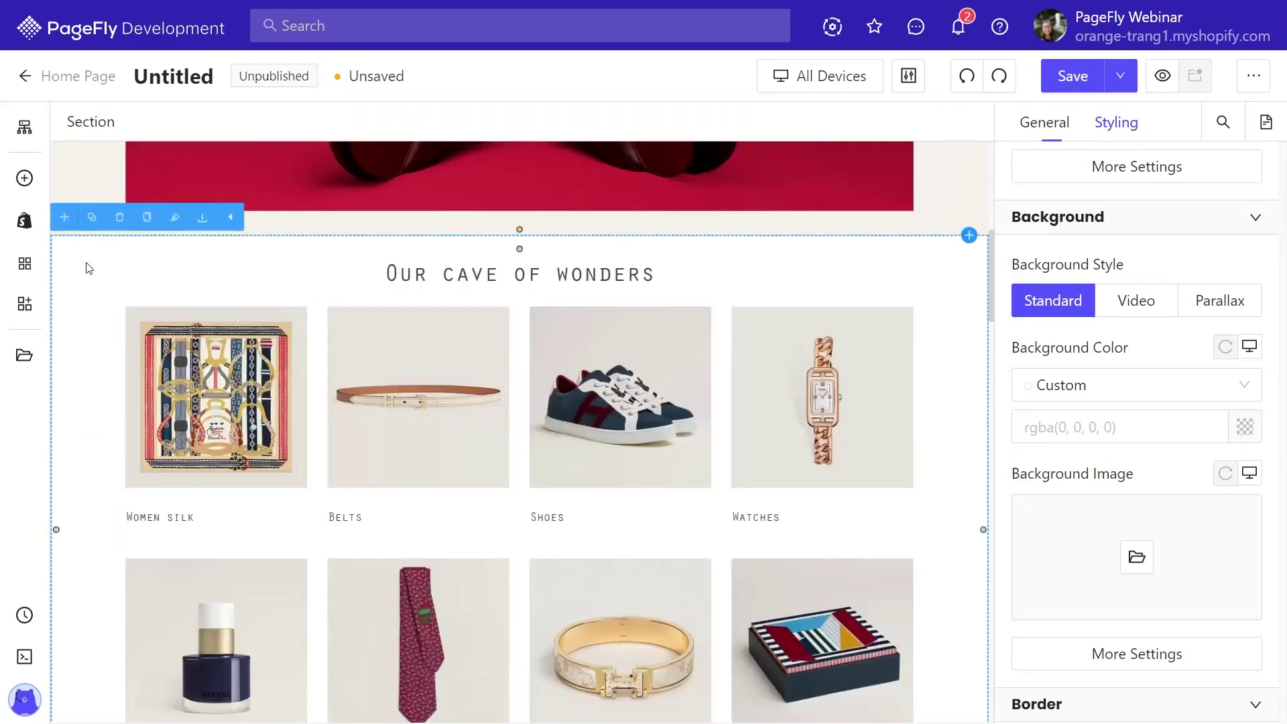
{"action": "left_click", "coordinate": [1245, 432]}
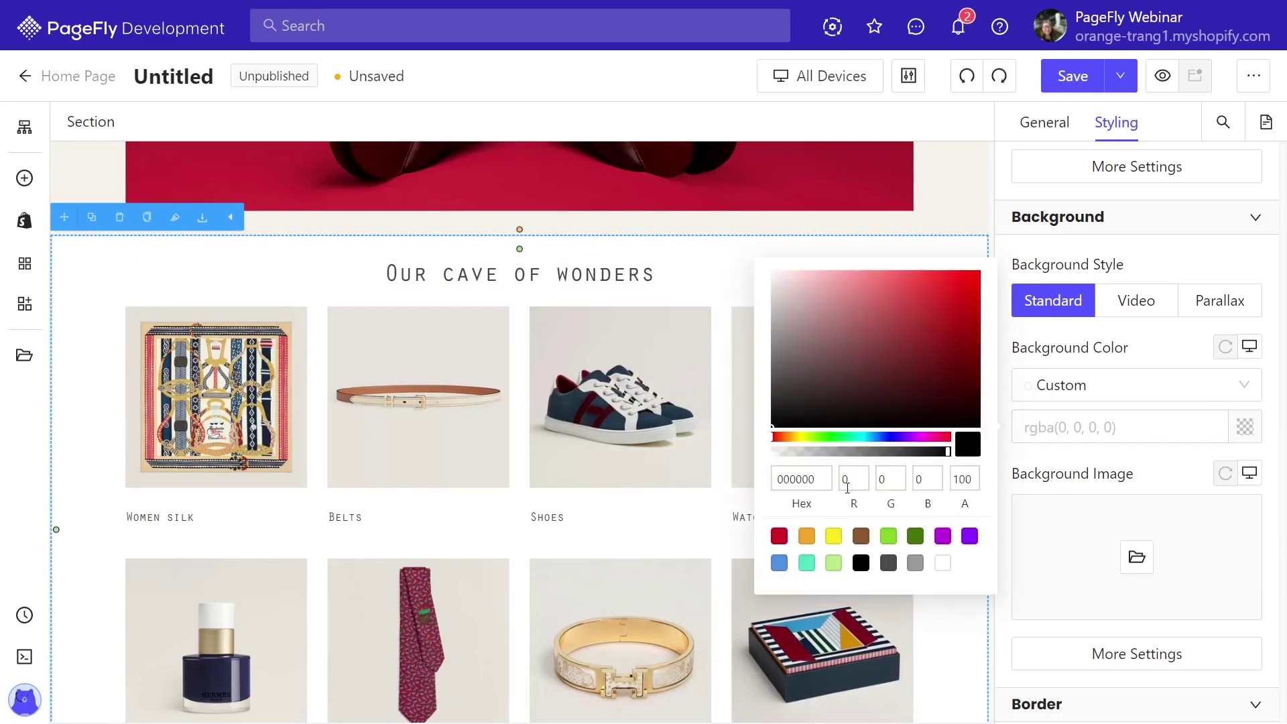
{"action": "type", "text": "f6f1eb"}
{"action": "left_click", "coordinate": [1049, 461]}
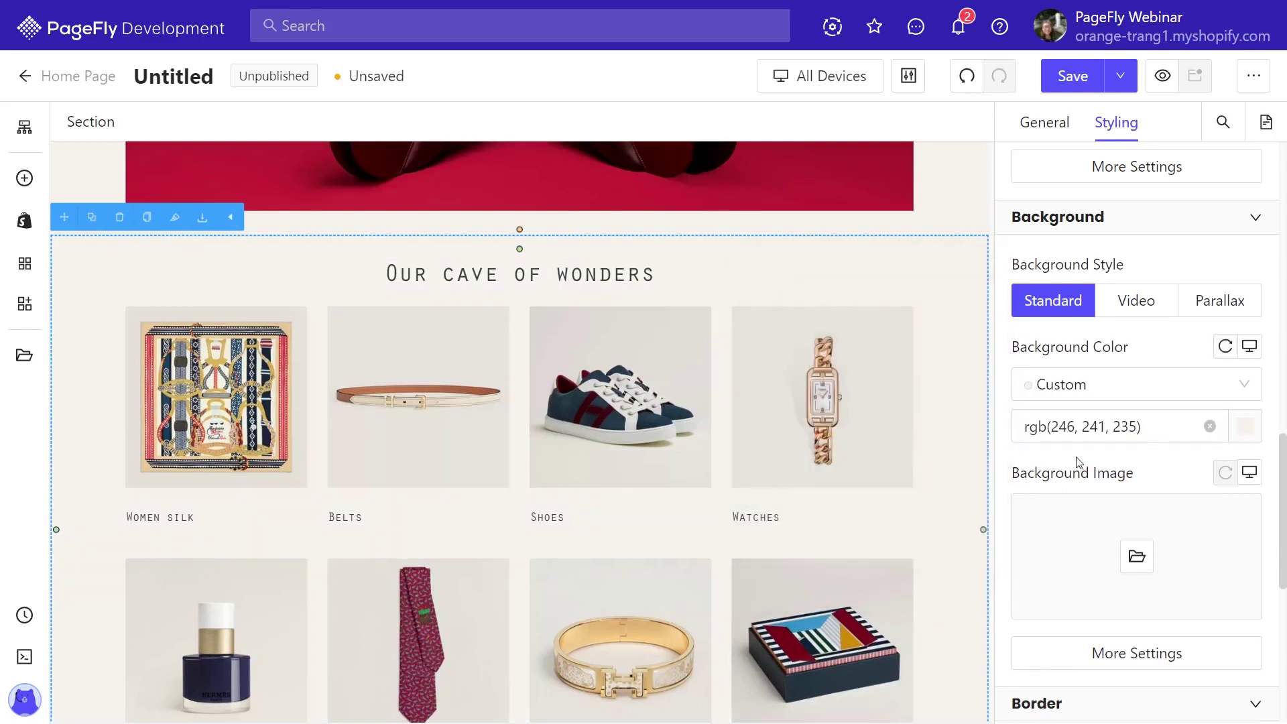
Apply the same F6F1EB background to the remaining sections down through Choose color.
{"action": "scroll", "coordinate": [583, 420], "scroll_direction": "down", "scroll_amount": 8}
{"action": "left_click", "coordinate": [582, 421]}
{"action": "left_click", "coordinate": [1245, 426]}
{"action": "type", "text": "f6f1eb"}
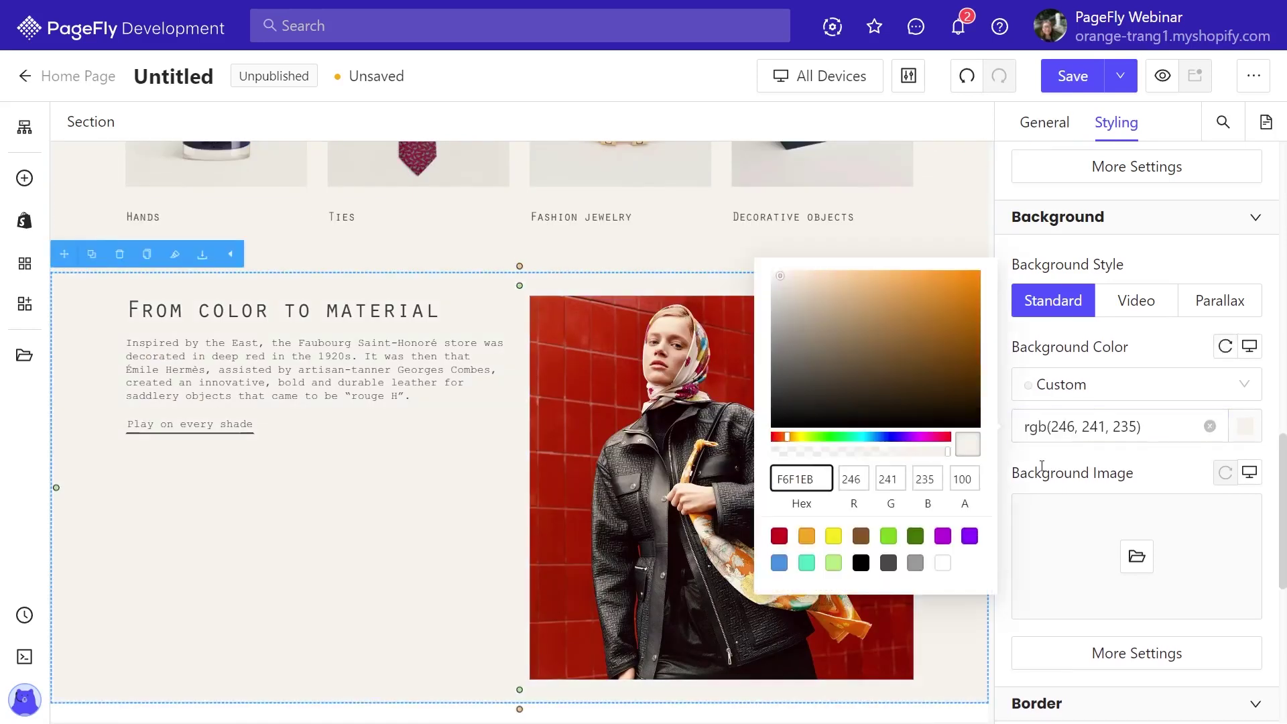
{"action": "left_click", "coordinate": [1042, 465]}
{"action": "scroll", "coordinate": [871, 429], "scroll_direction": "down", "scroll_amount": 8}
{"action": "left_click", "coordinate": [982, 430]}
{"action": "left_click", "coordinate": [1244, 427]}
{"action": "type", "text": "f6f1eb"}
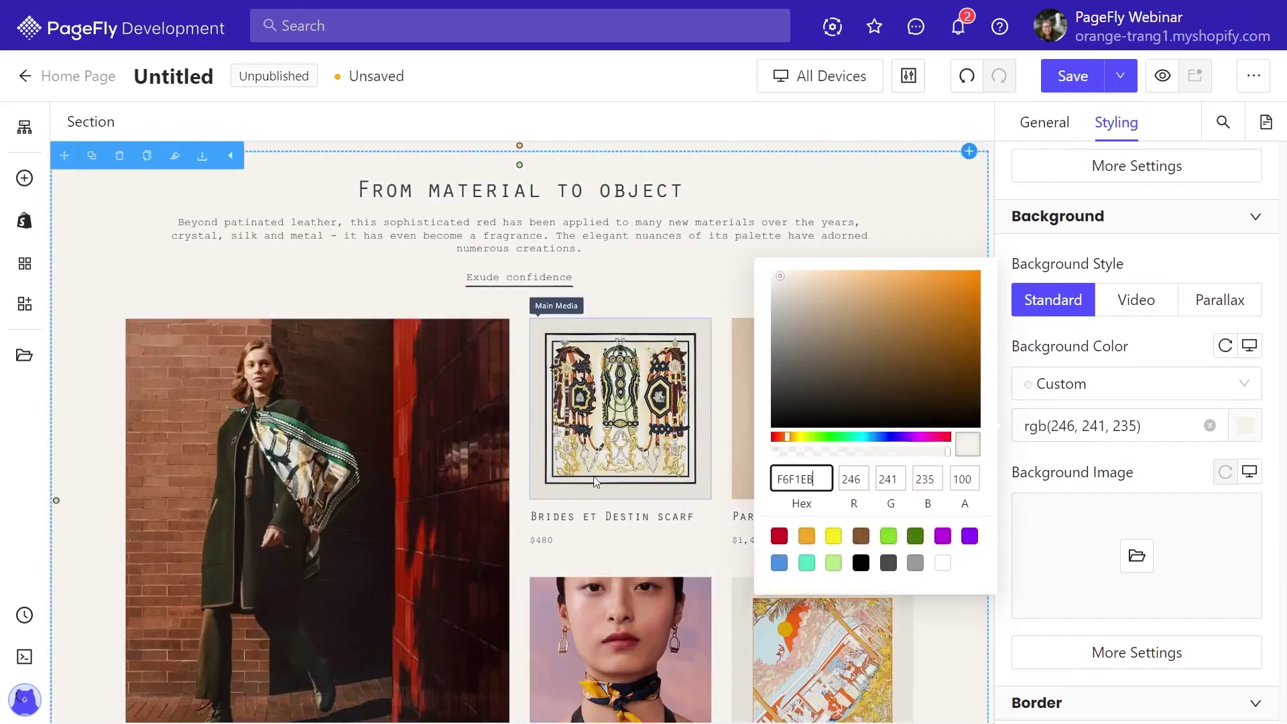
{"action": "scroll", "coordinate": [465, 467], "scroll_direction": "down", "scroll_amount": 8}
{"action": "left_click", "coordinate": [982, 430]}
{"action": "left_click", "coordinate": [1062, 427]}
{"action": "type", "text": "f6f1eb"}
{"action": "scroll", "coordinate": [469, 469], "scroll_direction": "down", "scroll_amount": 8}
{"action": "left_click", "coordinate": [983, 430]}
{"action": "left_click", "coordinate": [1072, 427]}
{"action": "type", "text": "f6f1eb"}
{"action": "scroll", "coordinate": [540, 489], "scroll_direction": "down", "scroll_amount": 3}
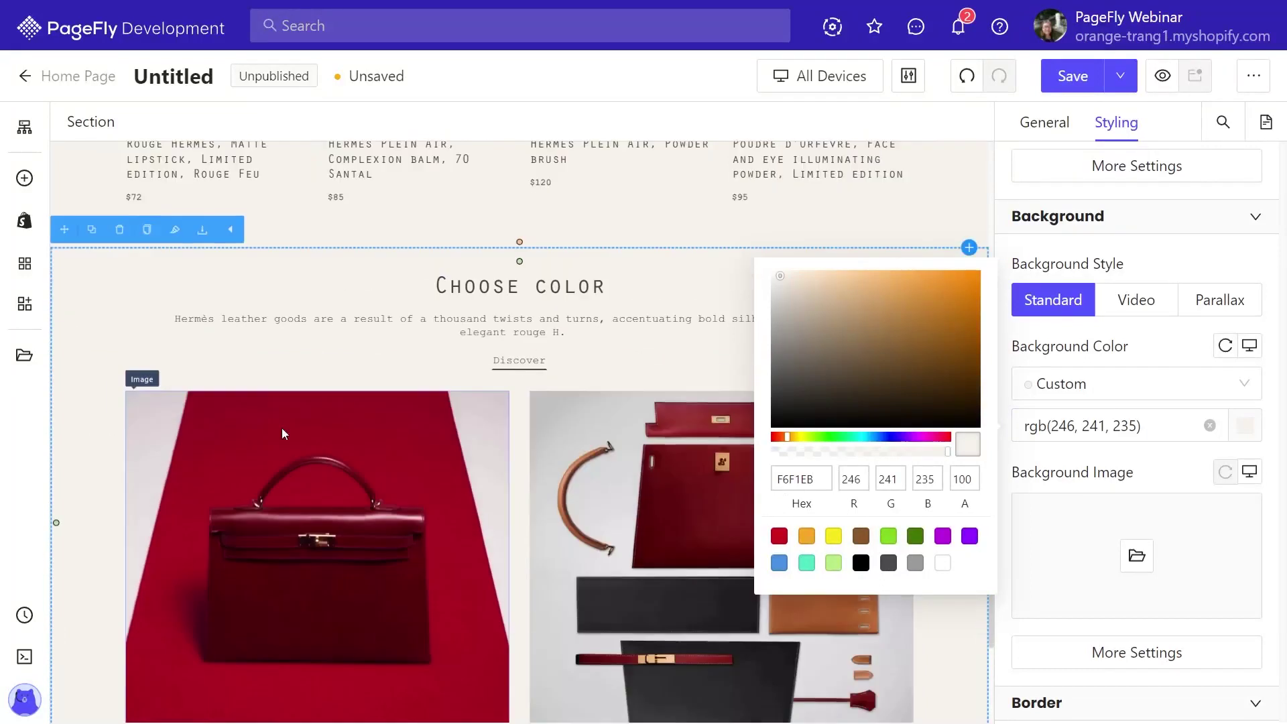
{"action": "left_click", "coordinate": [924, 447]}
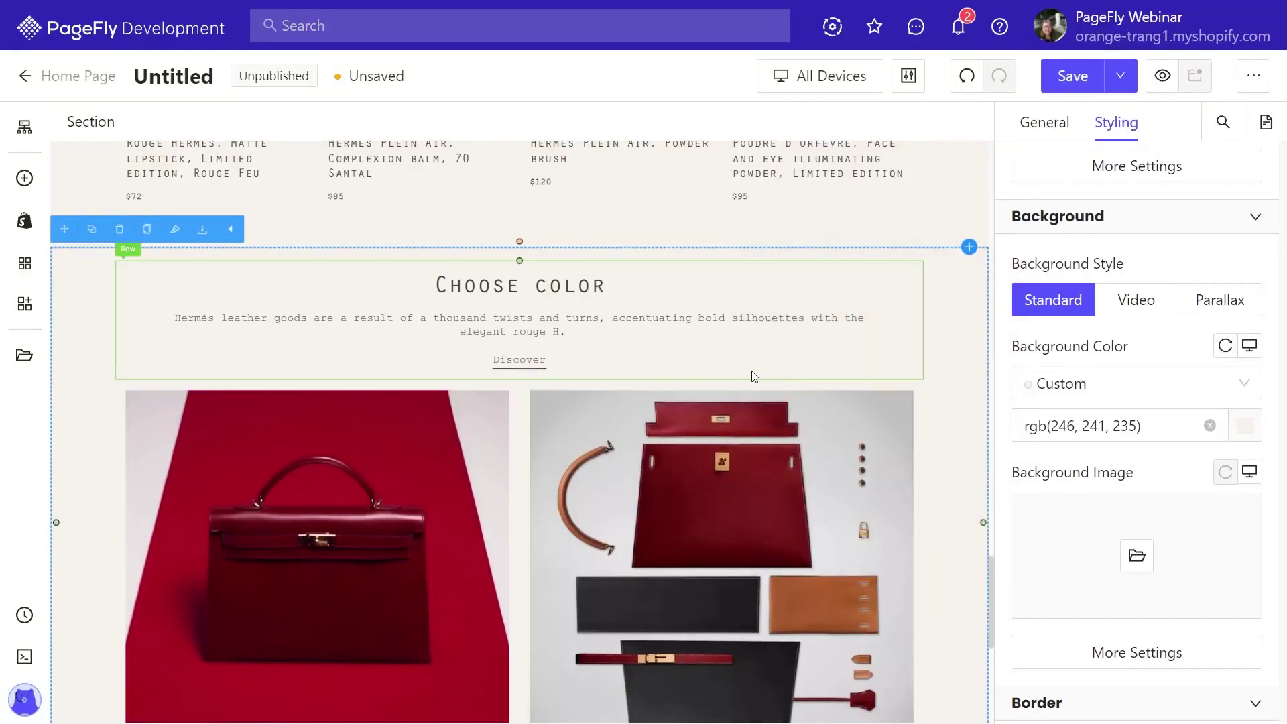
{"action": "left_click", "coordinate": [862, 83]}
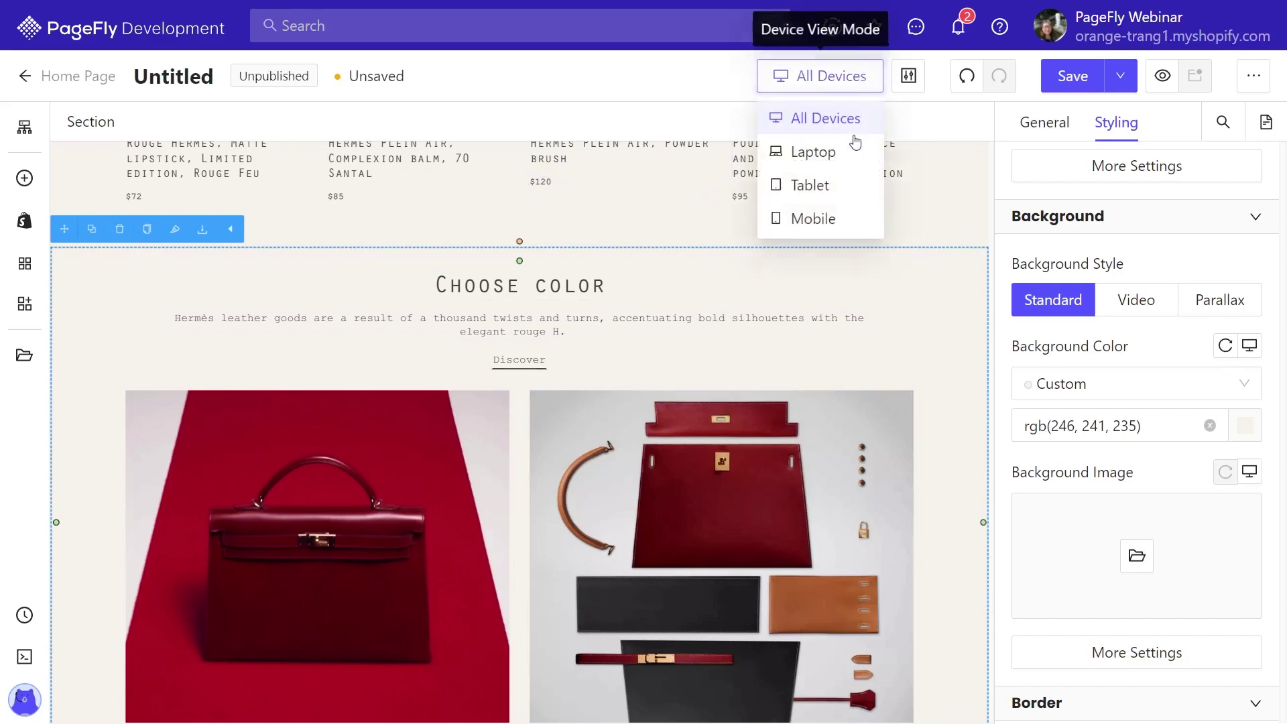
{"action": "left_click", "coordinate": [825, 217]}
{"action": "scroll", "coordinate": [804, 302], "scroll_direction": "down", "scroll_amount": 10}
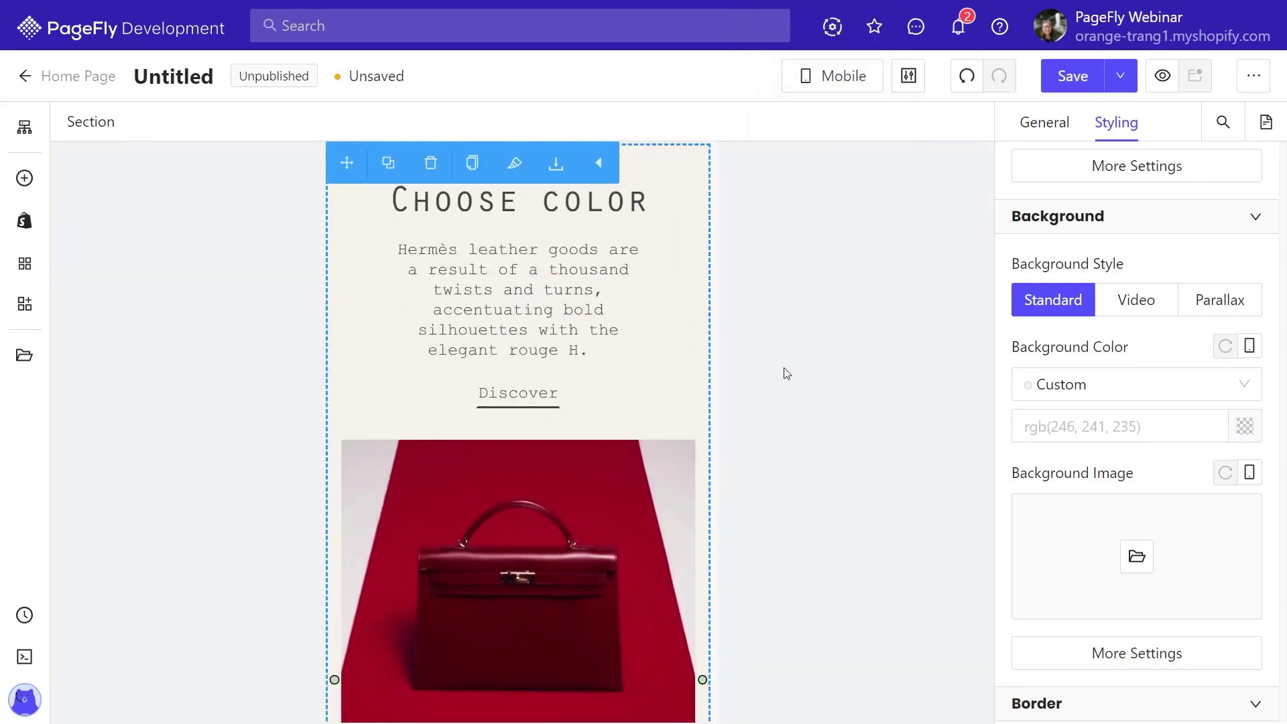
{"action": "scroll", "coordinate": [685, 461], "scroll_direction": "down", "scroll_amount": 5}
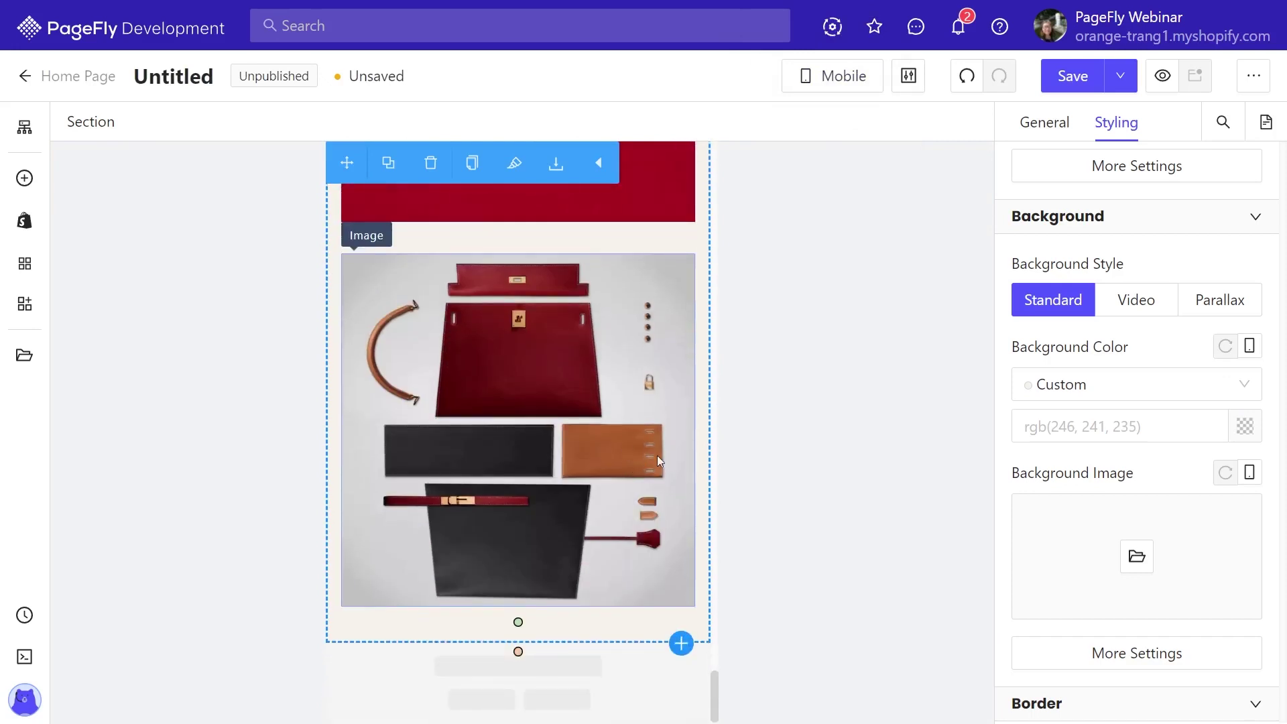
{"action": "scroll", "coordinate": [684, 457], "scroll_direction": "up", "scroll_amount": 10}
{"action": "scroll", "coordinate": [683, 455], "scroll_direction": "up", "scroll_amount": 15}
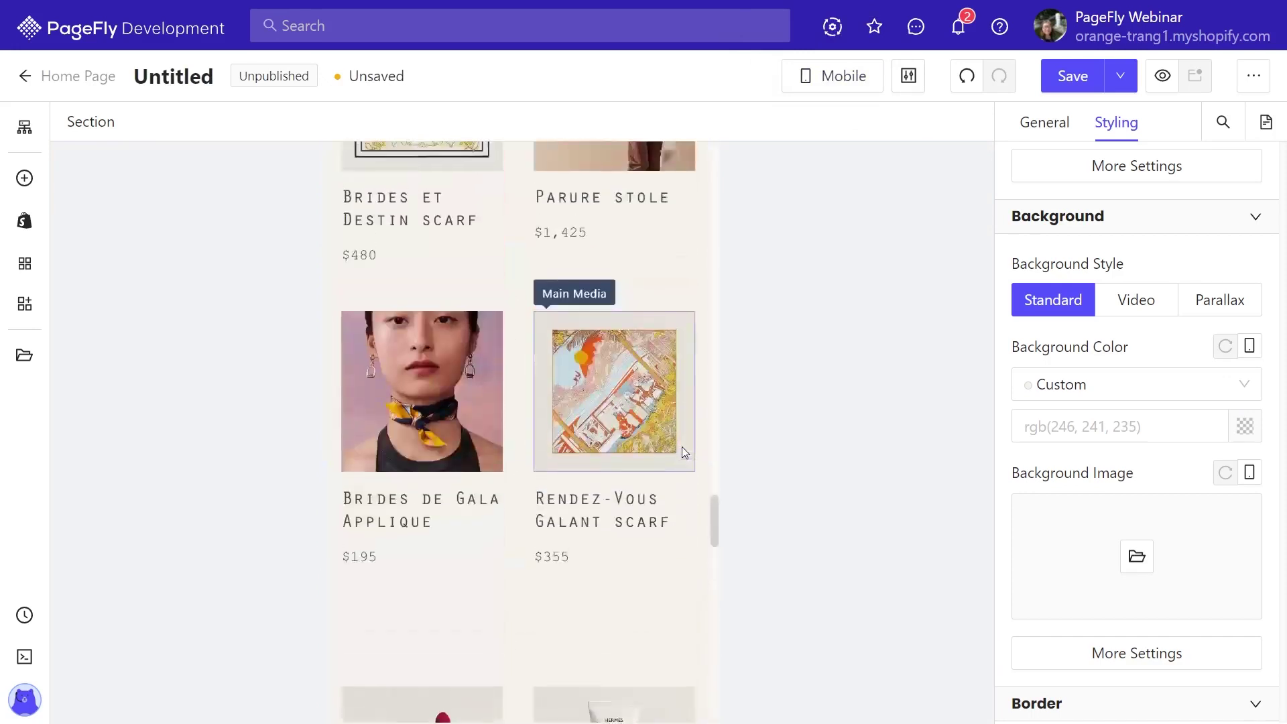
{"action": "scroll", "coordinate": [683, 452], "scroll_direction": "up", "scroll_amount": 15}
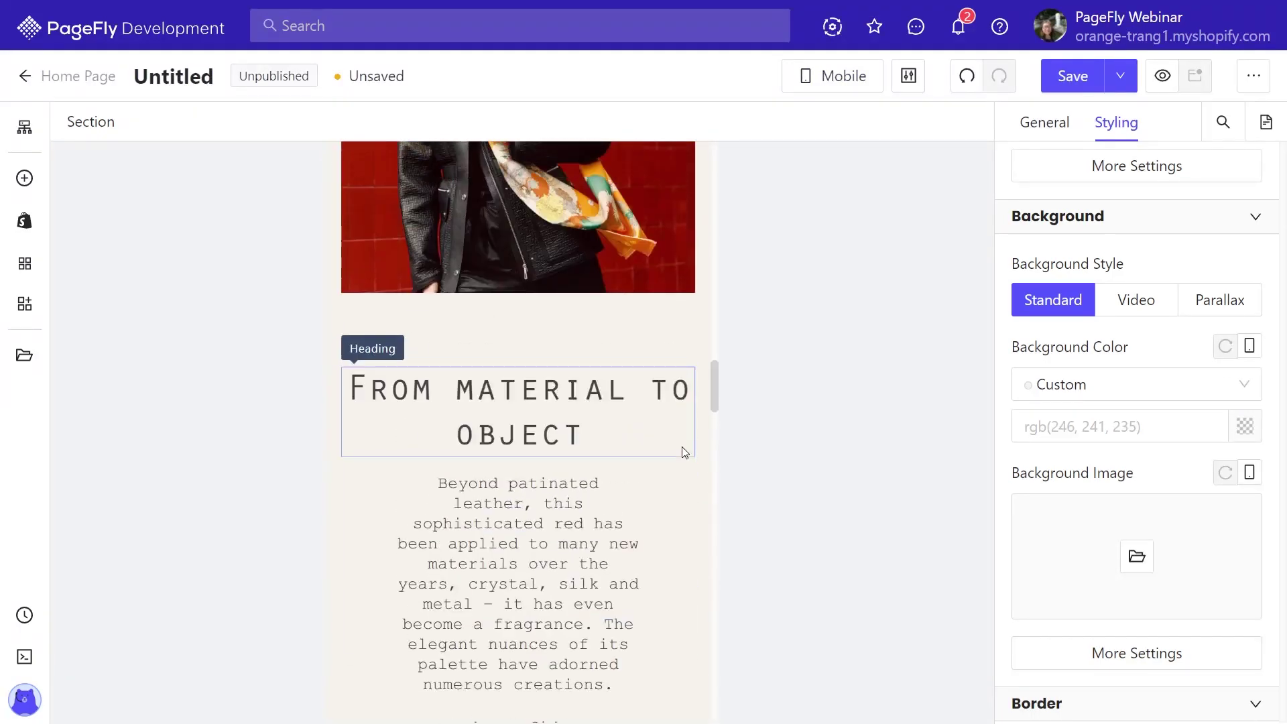
{"action": "scroll", "coordinate": [681, 446], "scroll_direction": "up", "scroll_amount": 15}
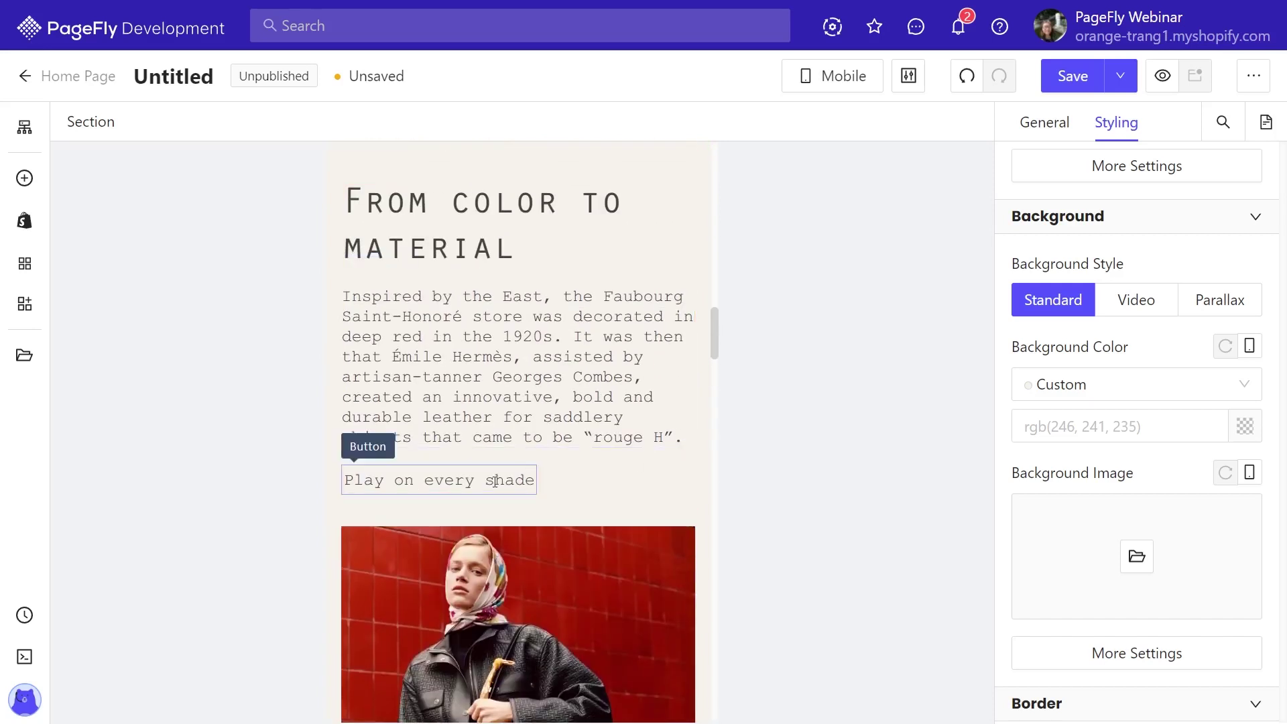
{"action": "scroll", "coordinate": [615, 443], "scroll_direction": "up", "scroll_amount": 10}
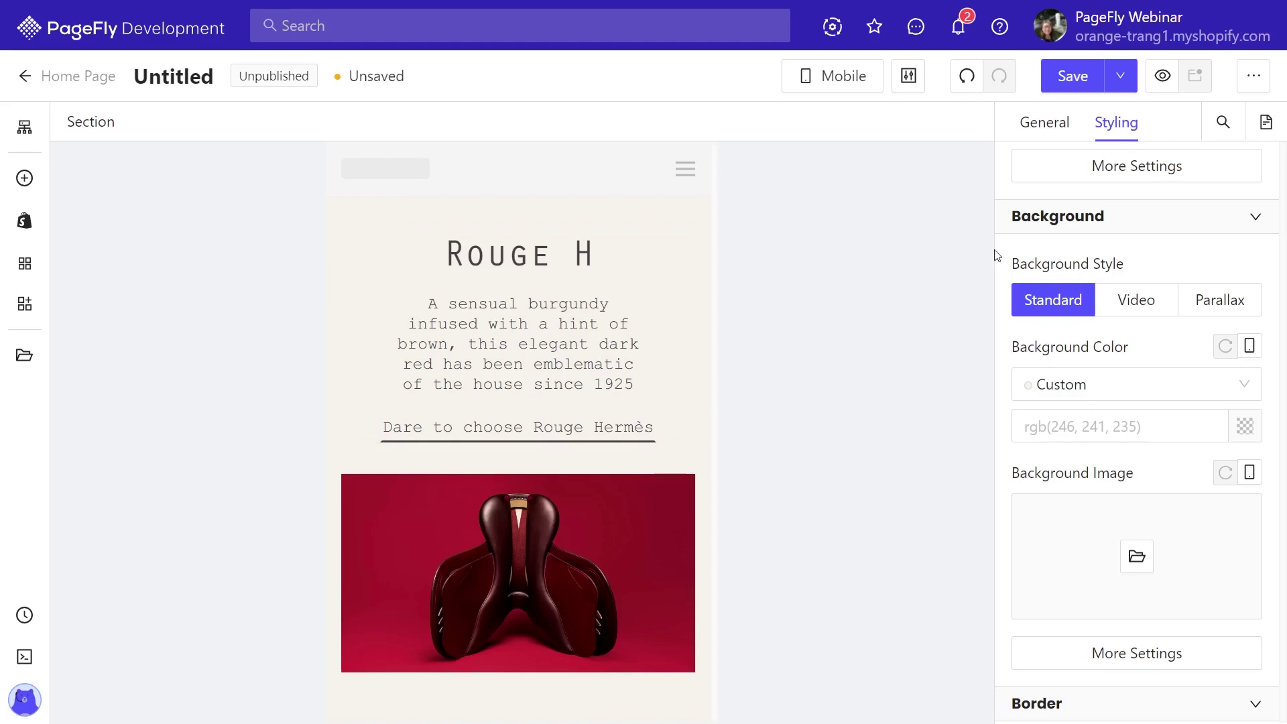
Return the canvas to desktop view, then Save & Publish the home page.
{"action": "left_click", "coordinate": [859, 83]}
{"action": "left_click", "coordinate": [852, 115]}
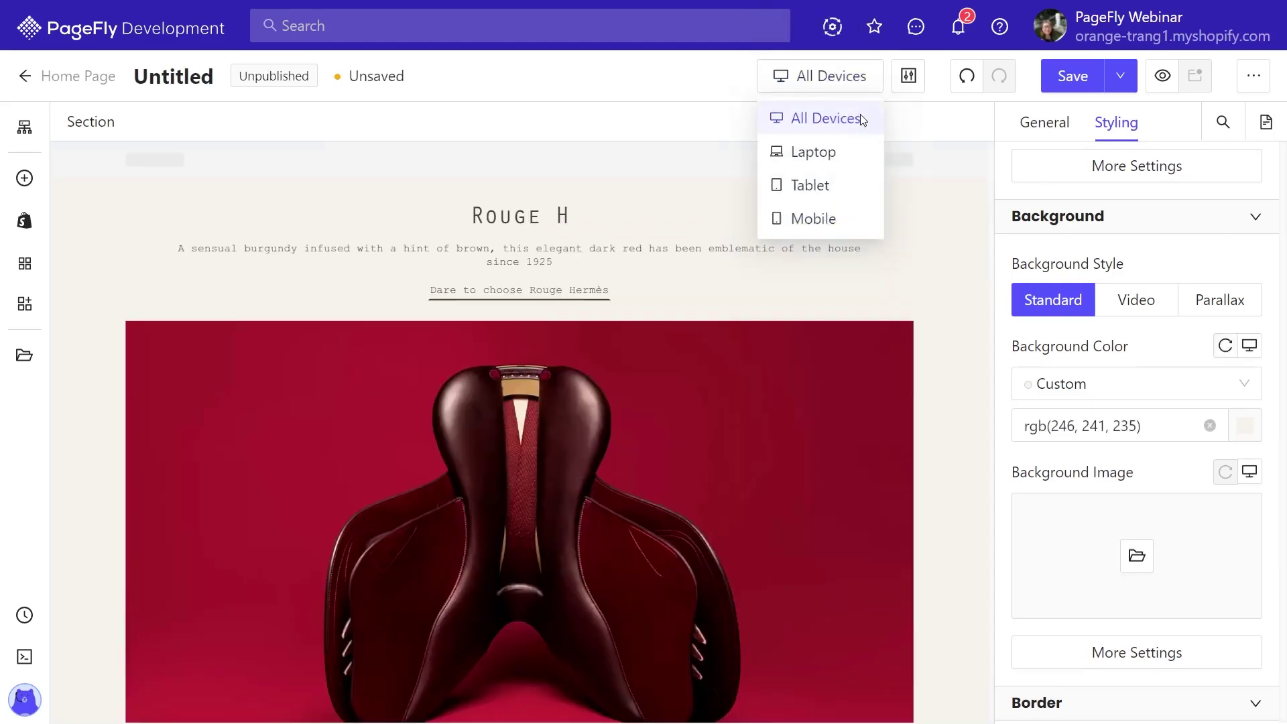
{"action": "left_click", "coordinate": [1119, 76]}
{"action": "left_click", "coordinate": [1072, 119]}
{"action": "left_click", "coordinate": [900, 457]}
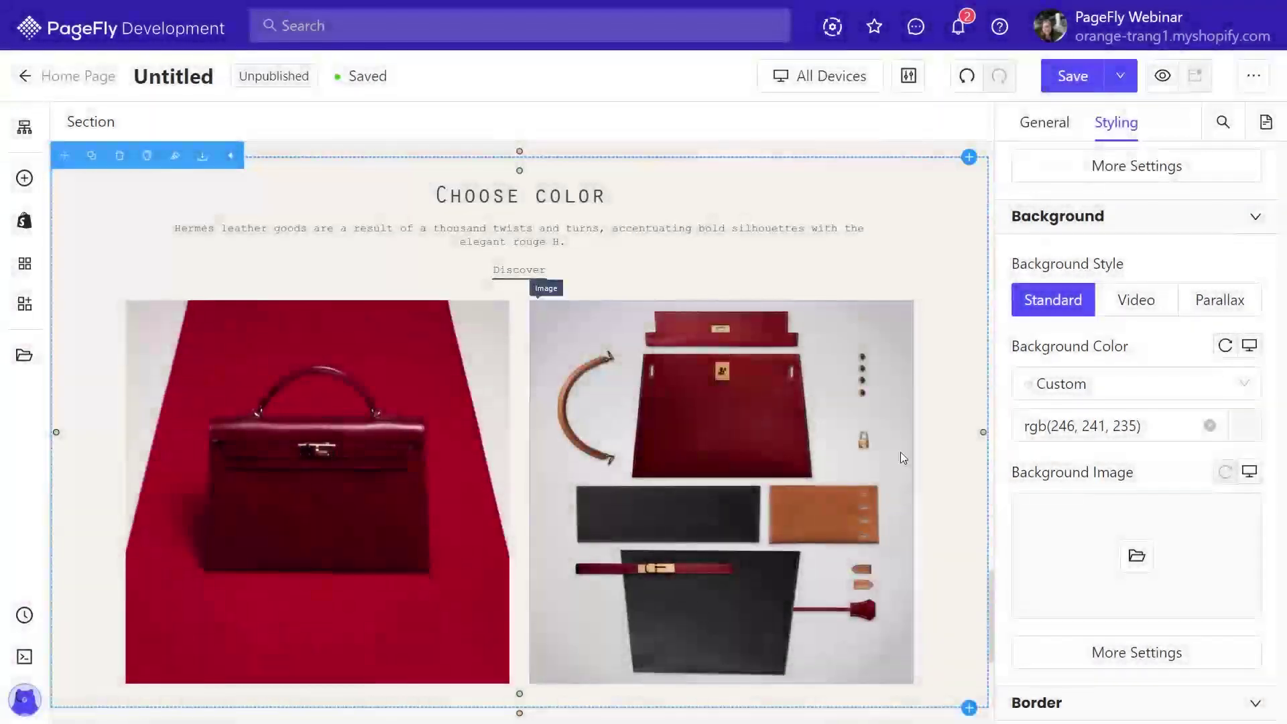
{"action": "scroll", "coordinate": [962, 426], "scroll_direction": "down", "scroll_amount": 10}
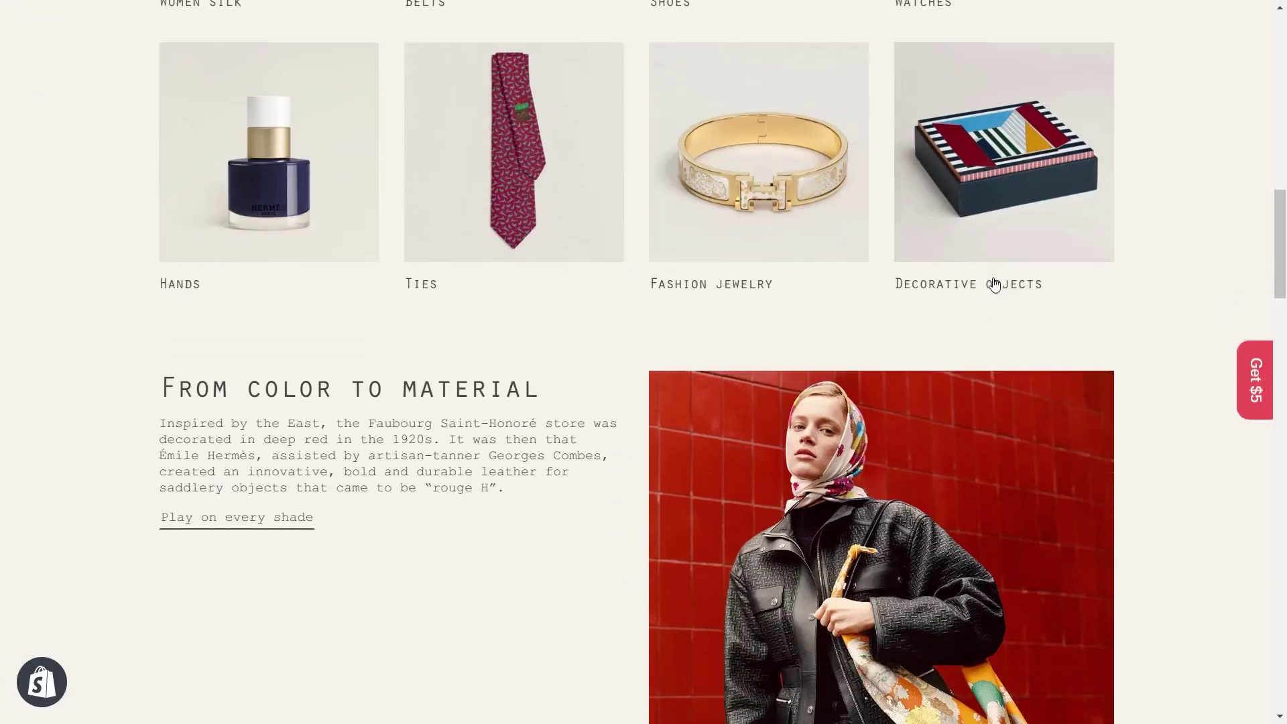
{"action": "scroll", "coordinate": [987, 280], "scroll_direction": "down", "scroll_amount": 10}
{"action": "scroll", "coordinate": [986, 284], "scroll_direction": "down", "scroll_amount": 10}
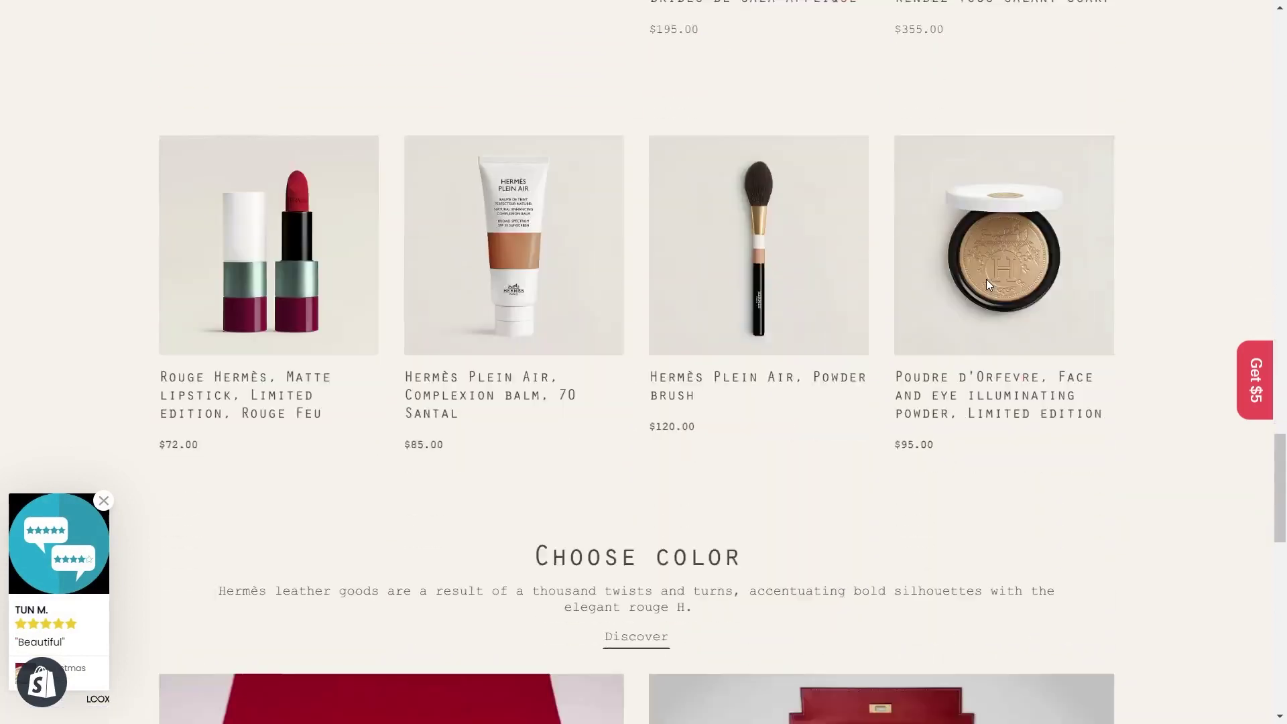
Scroll the live storefront to check the cream Choose color section with both bag images.
{"action": "scroll", "coordinate": [986, 285], "scroll_direction": "up", "scroll_amount": 20}
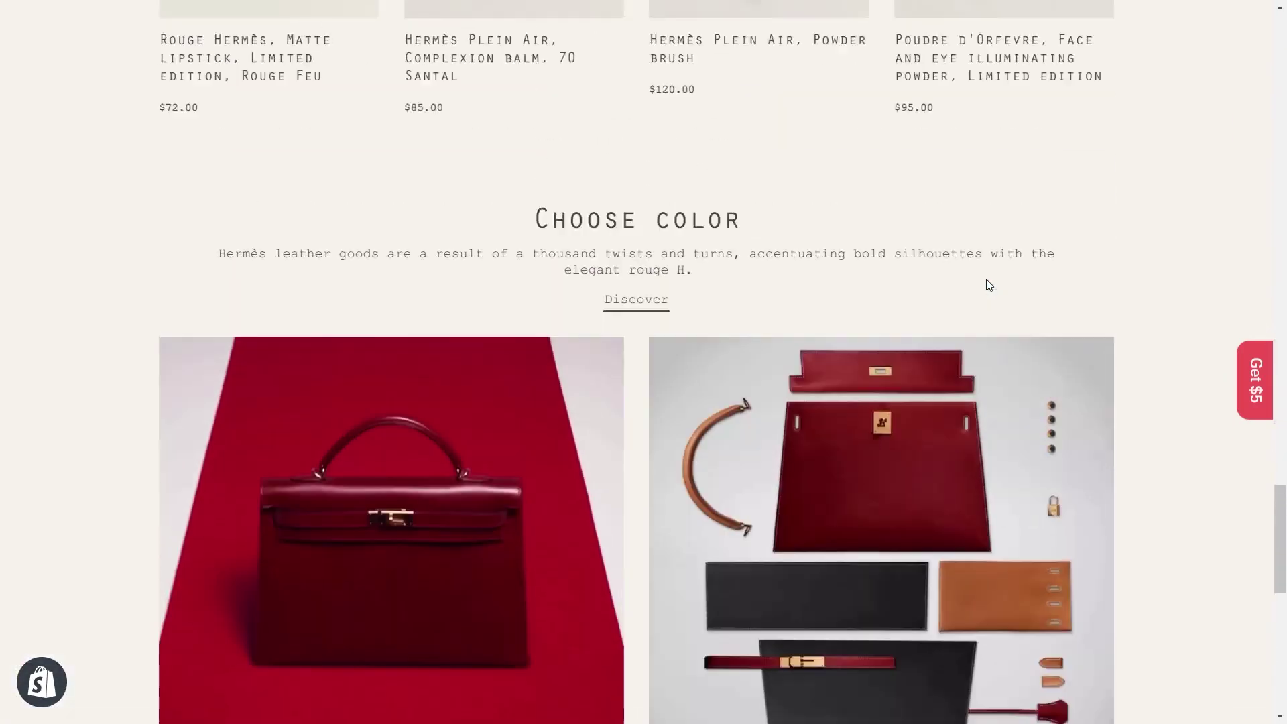